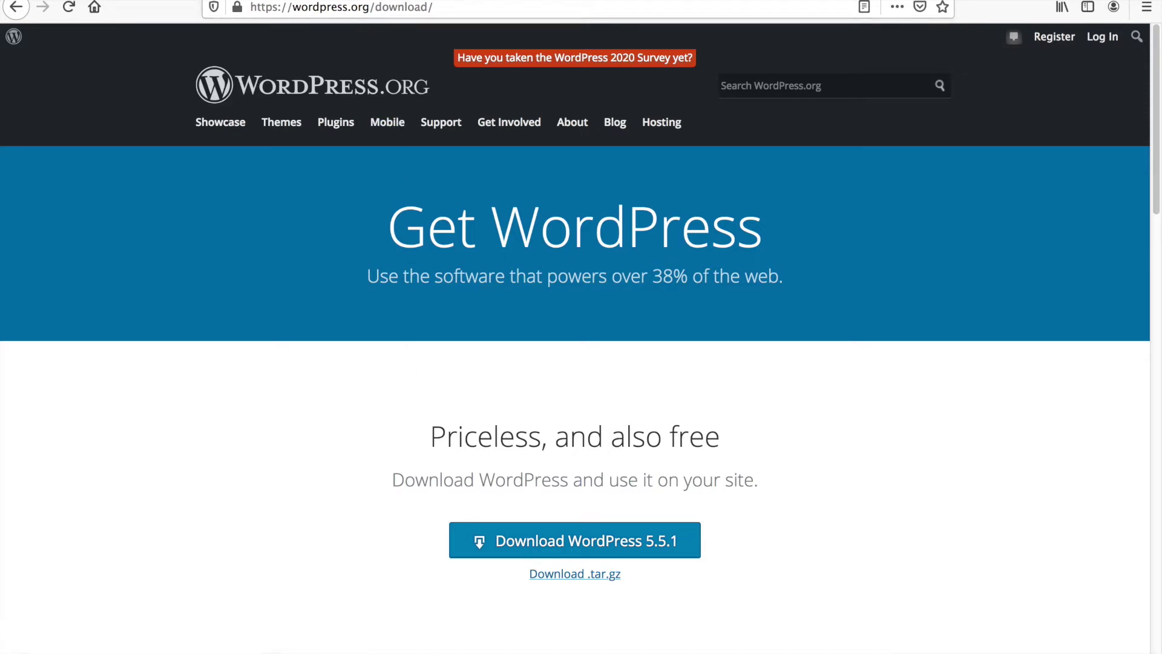
- Take Firefox out of full screen and open a new Finder window on top of it
{"action": "key", "text": "ctrl+super+f"}
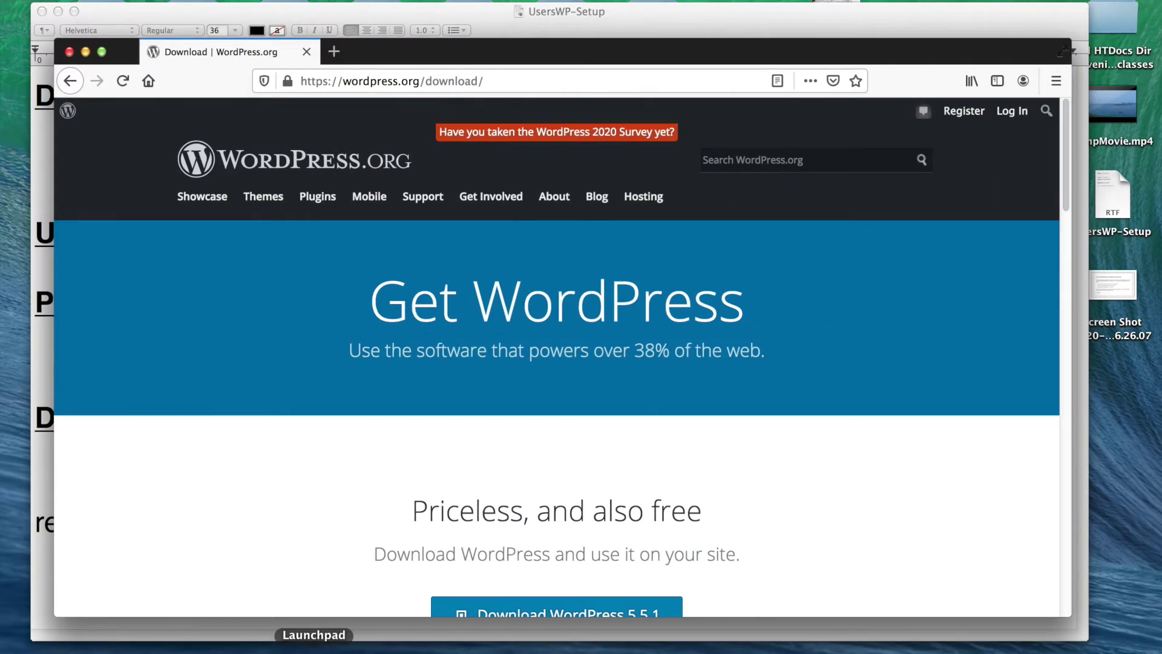
{"action": "left_click", "coordinate": [285, 653]}
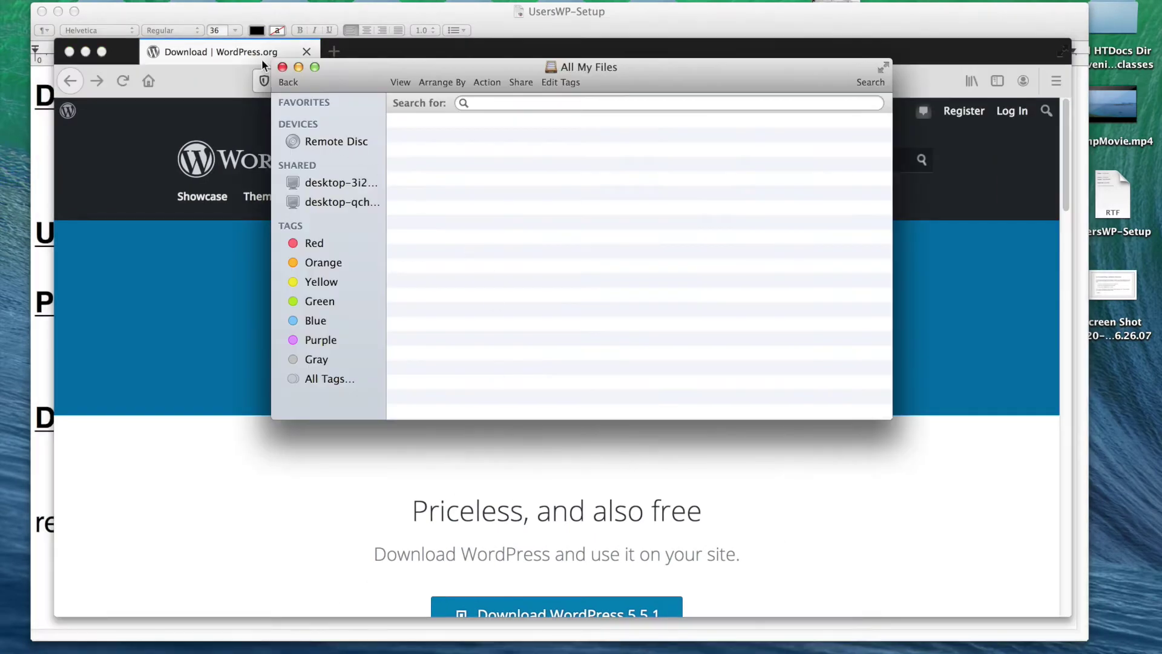
- Copy wordpress-5.5.1.zip from the Downloads folder
{"action": "left_click", "coordinate": [200, 2]}
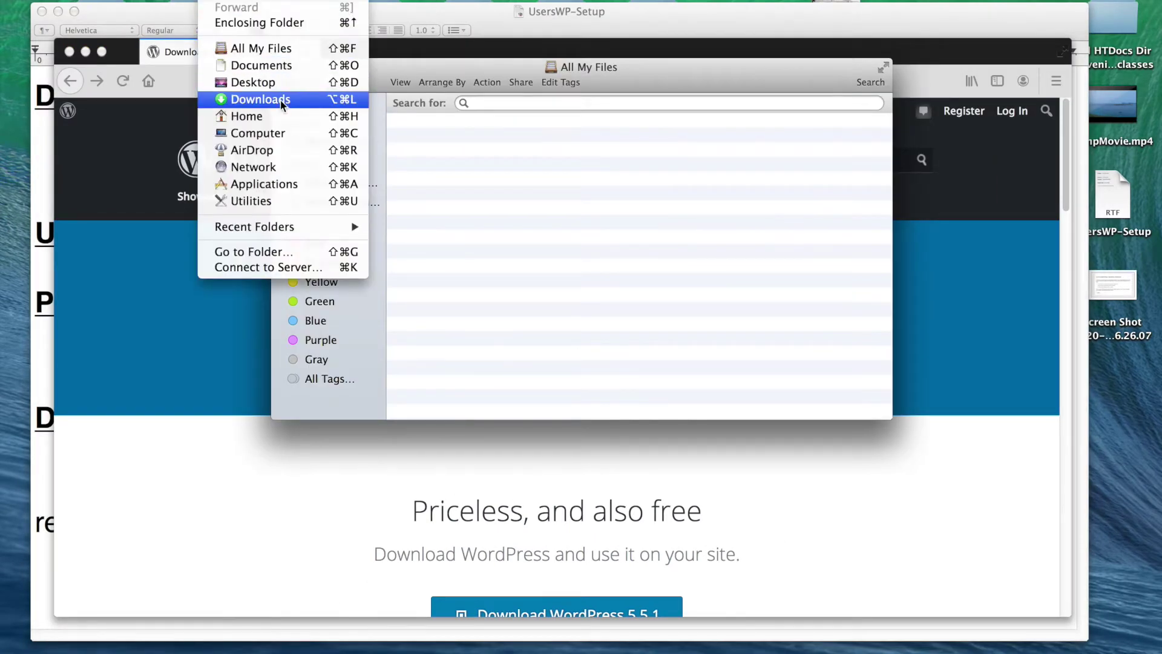
{"action": "left_click", "coordinate": [284, 98]}
{"action": "scroll", "coordinate": [655, 364], "scroll_direction": "down", "scroll_amount": 5}
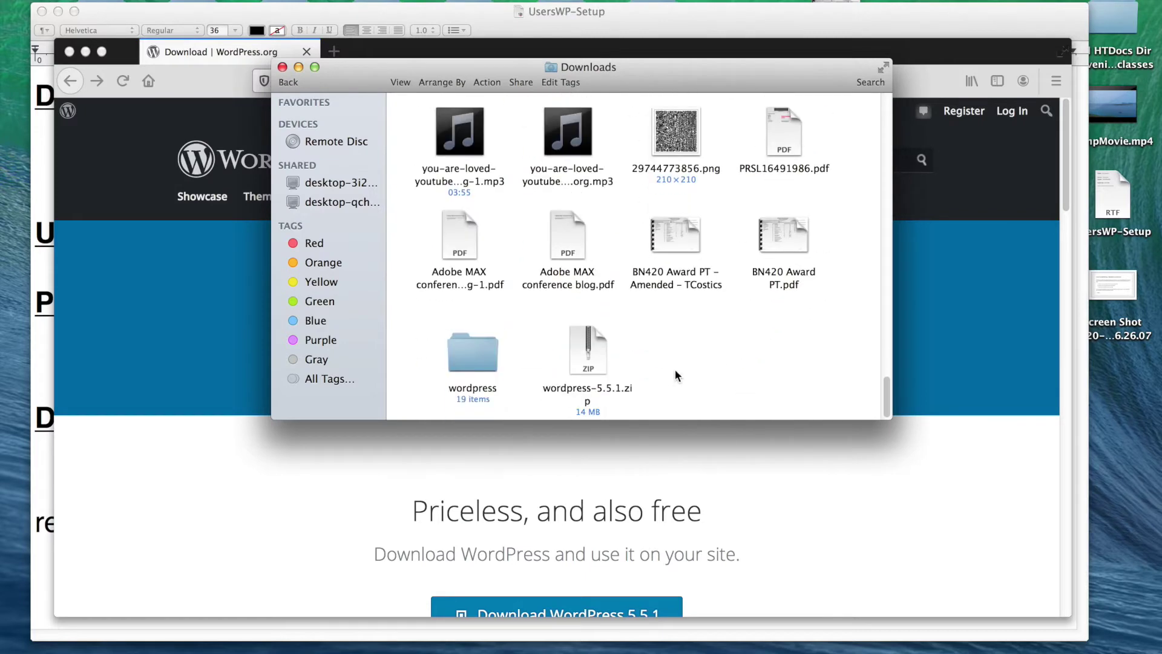
{"action": "left_click", "coordinate": [591, 364]}
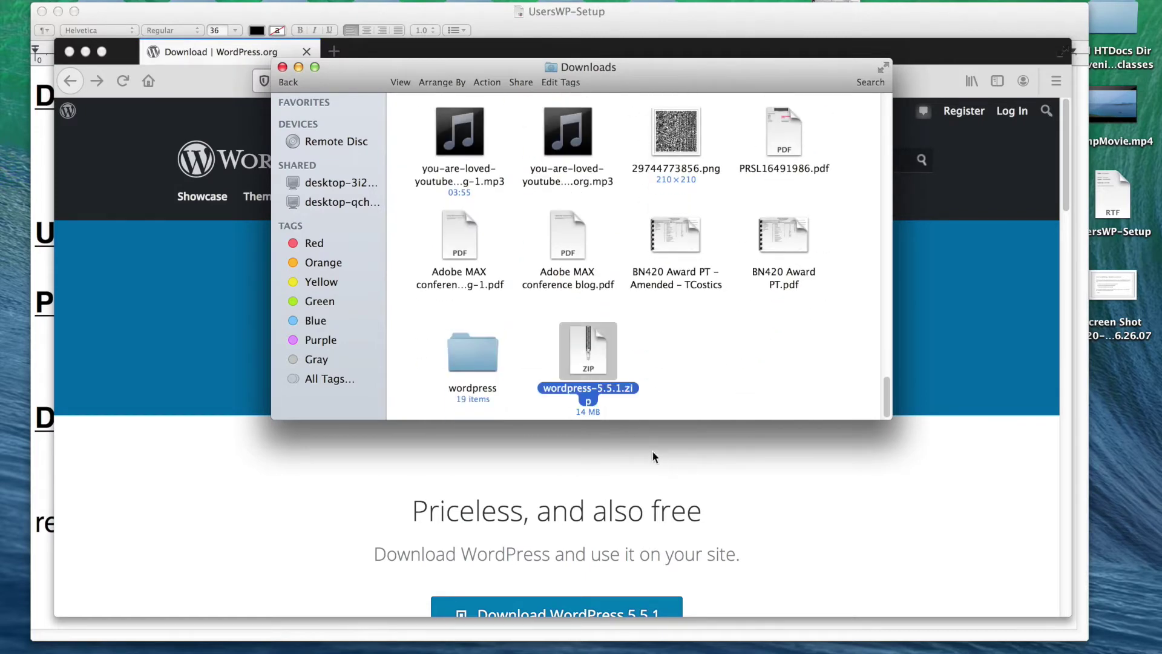
{"action": "right_click", "coordinate": [587, 350]}
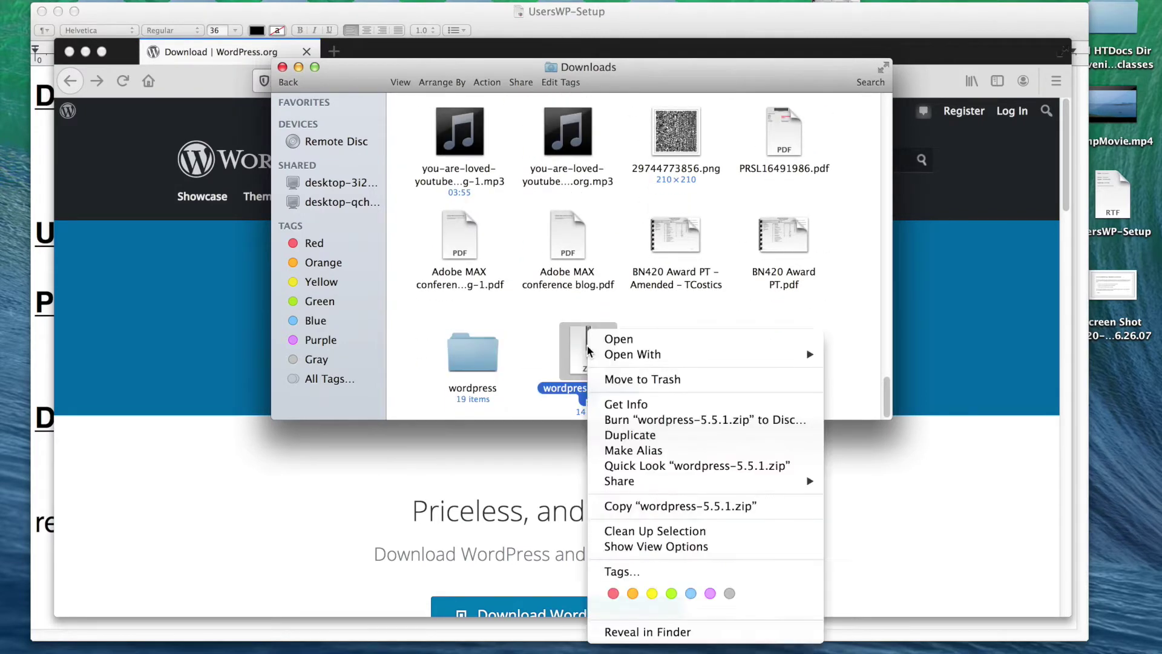
{"action": "left_click", "coordinate": [666, 506]}
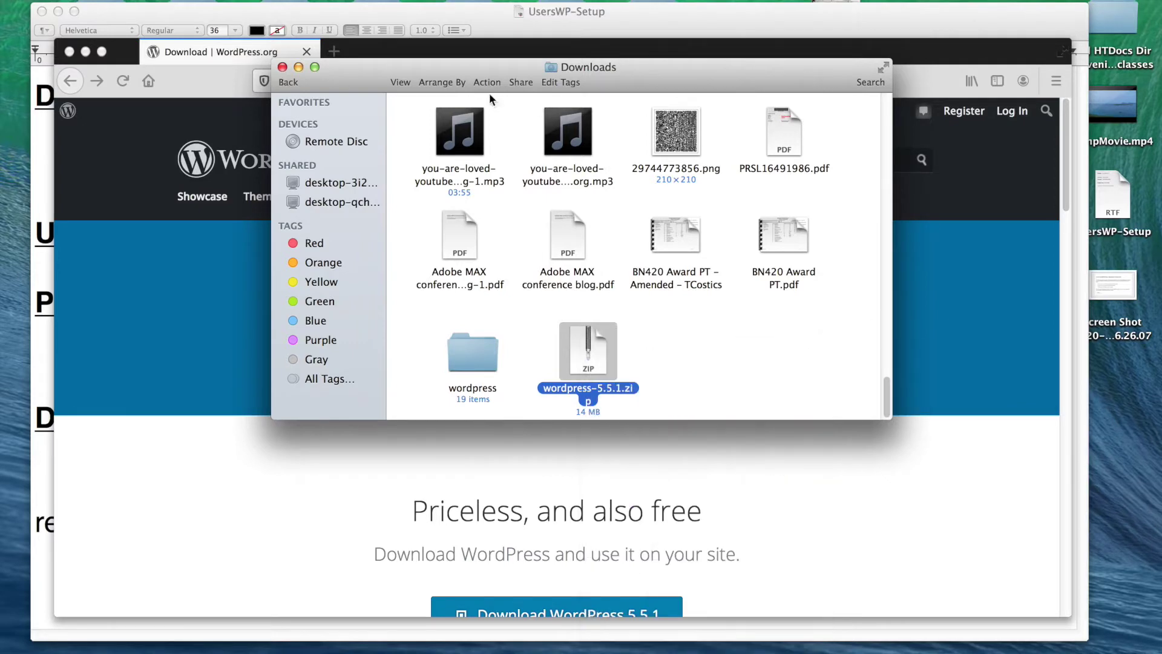
- Paste the zip into Applications > MAMP > htdocs
{"action": "left_click", "coordinate": [267, 0]}
{"action": "mouse_move", "coordinate": [211, 0]}
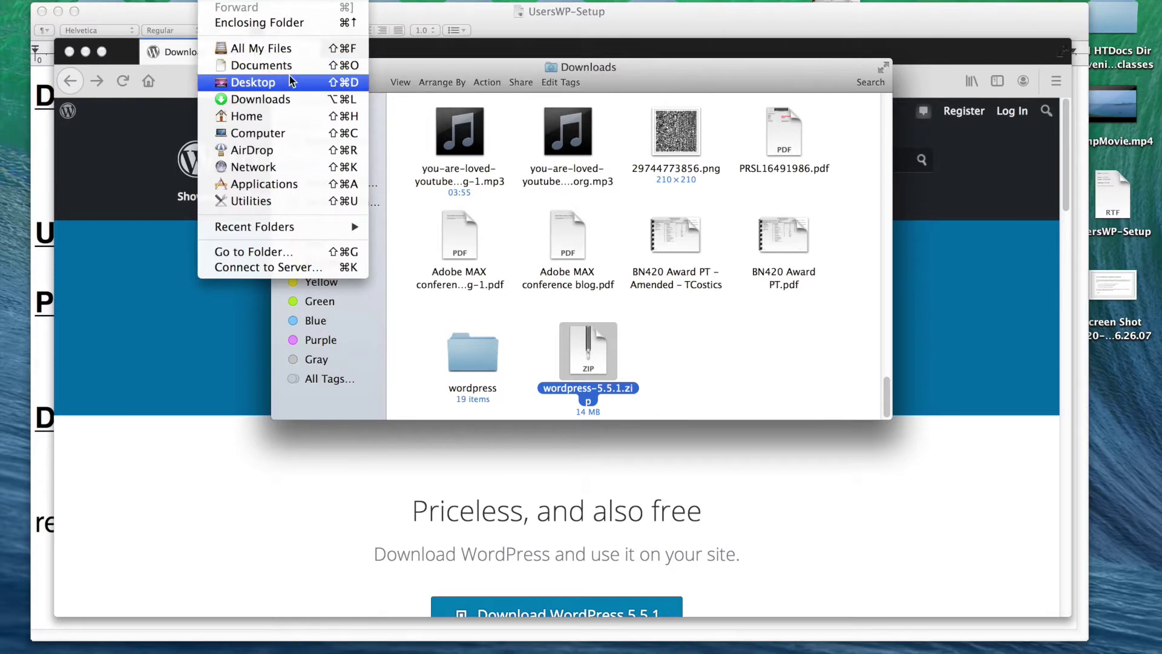
{"action": "left_click", "coordinate": [278, 185]}
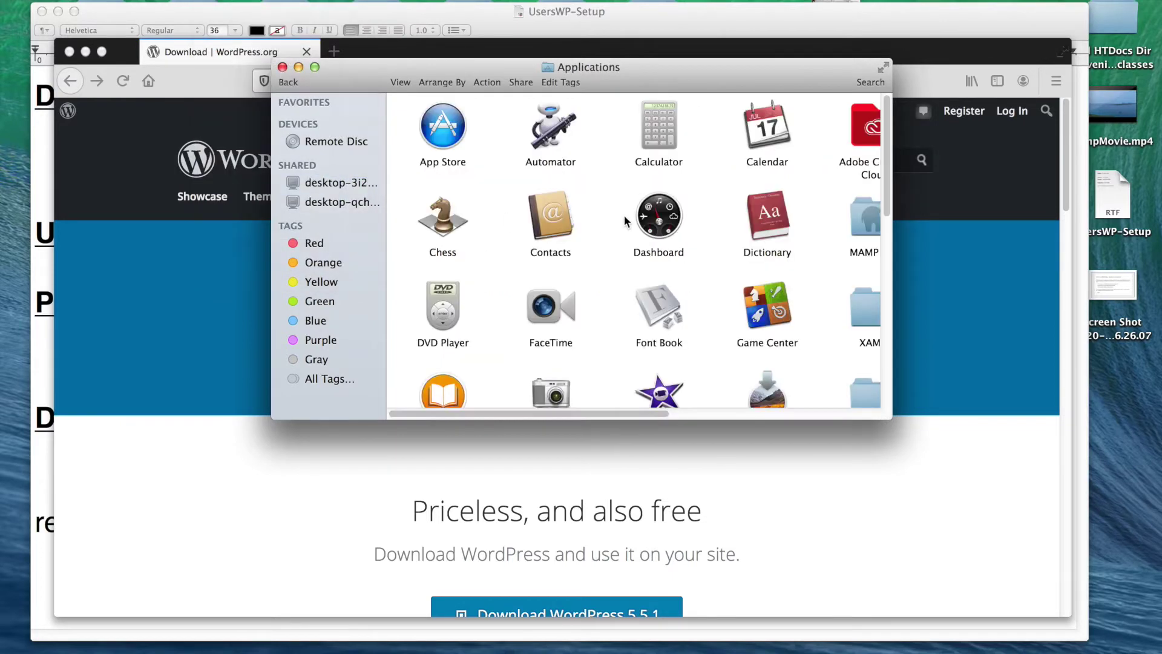
{"action": "left_click", "coordinate": [884, 68]}
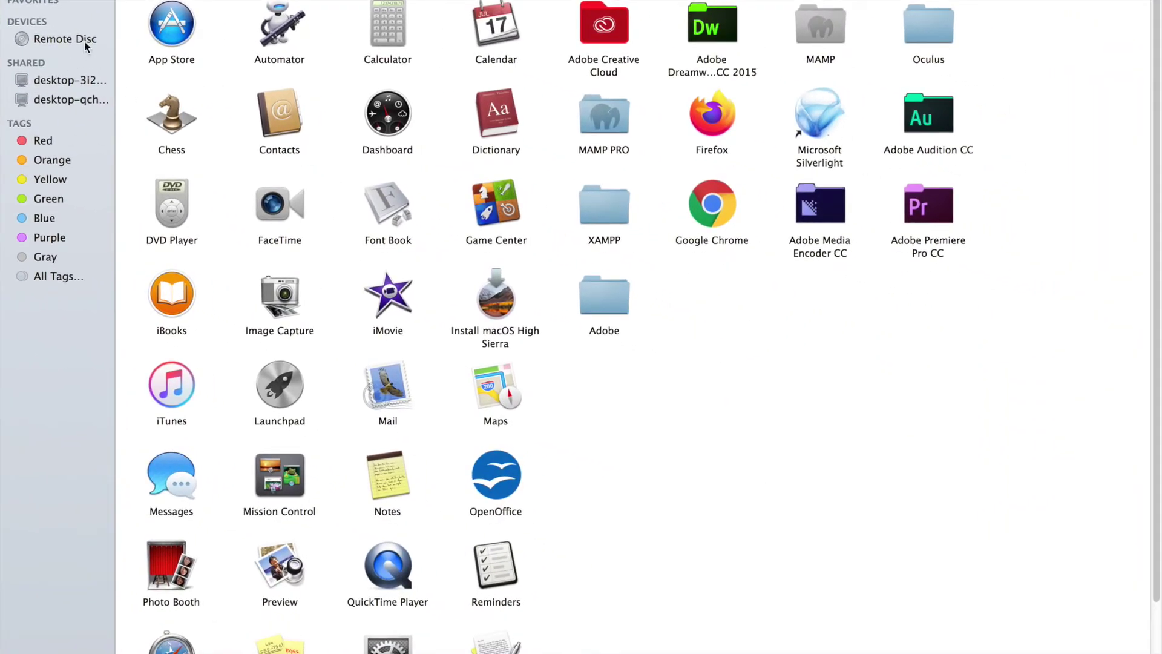
{"action": "double_click", "coordinate": [811, 27]}
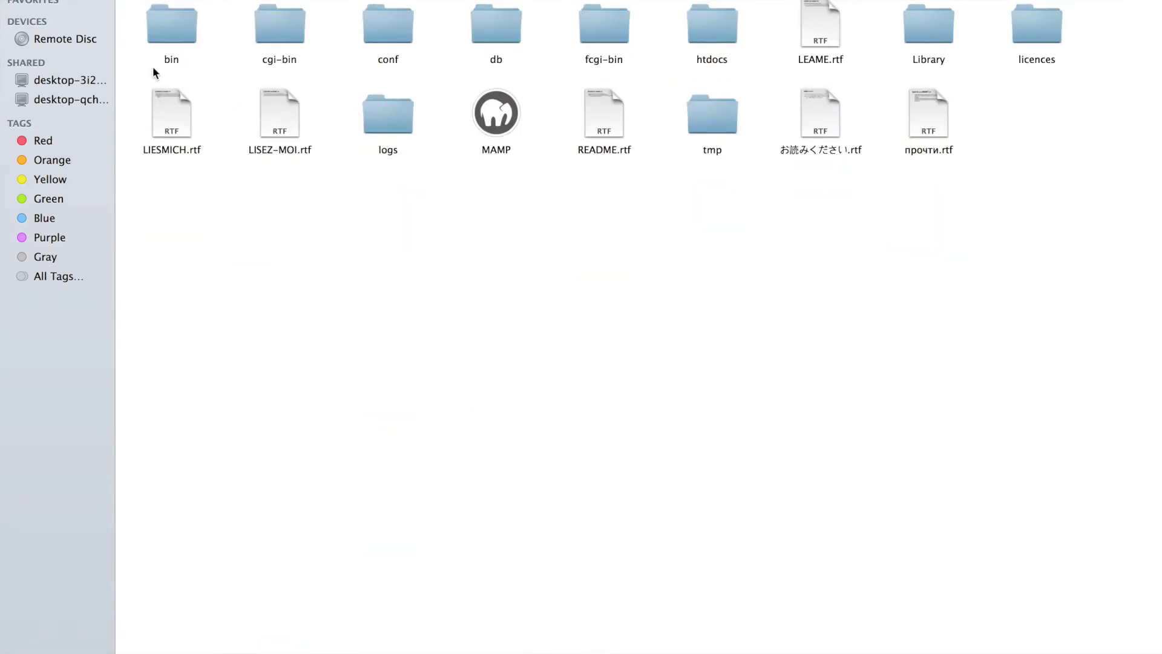
{"action": "double_click", "coordinate": [718, 28]}
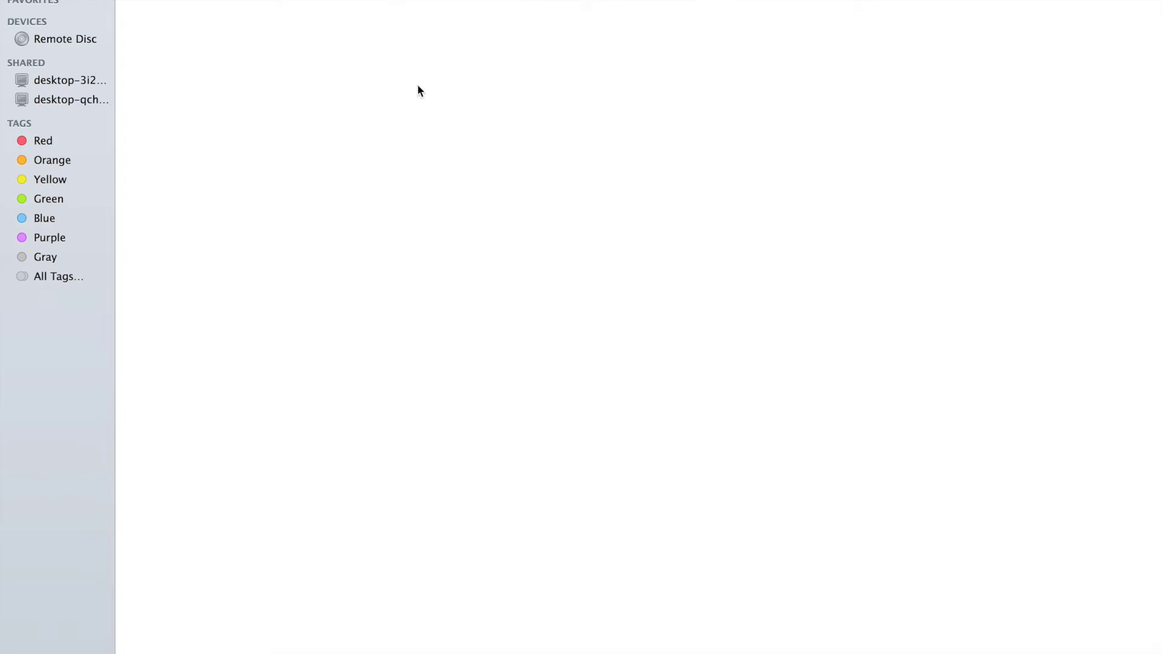
{"action": "right_click", "coordinate": [397, 89]}
{"action": "left_click", "coordinate": [475, 143]}
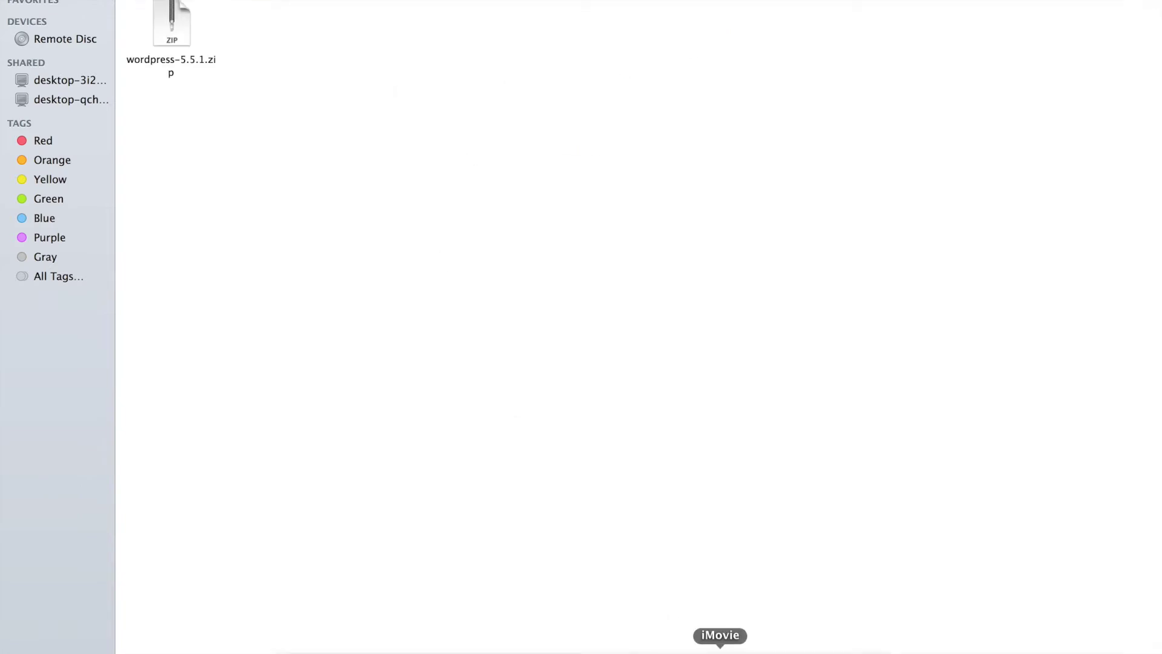
{"action": "left_click", "coordinate": [779, 649]}
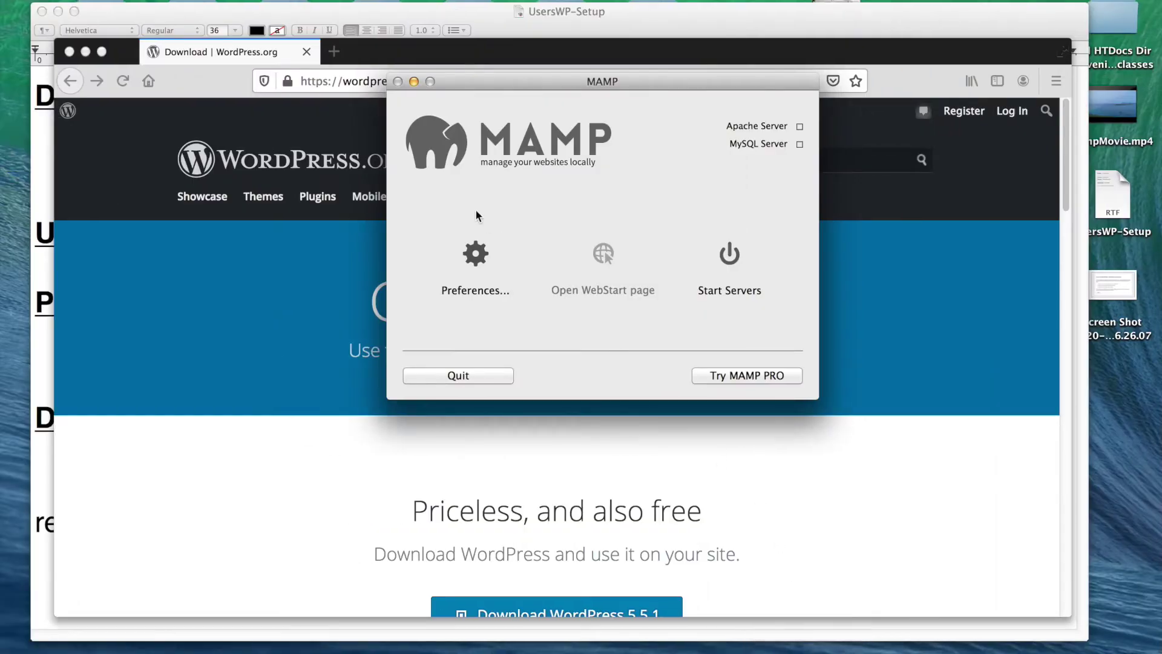
{"action": "left_click", "coordinate": [477, 254]}
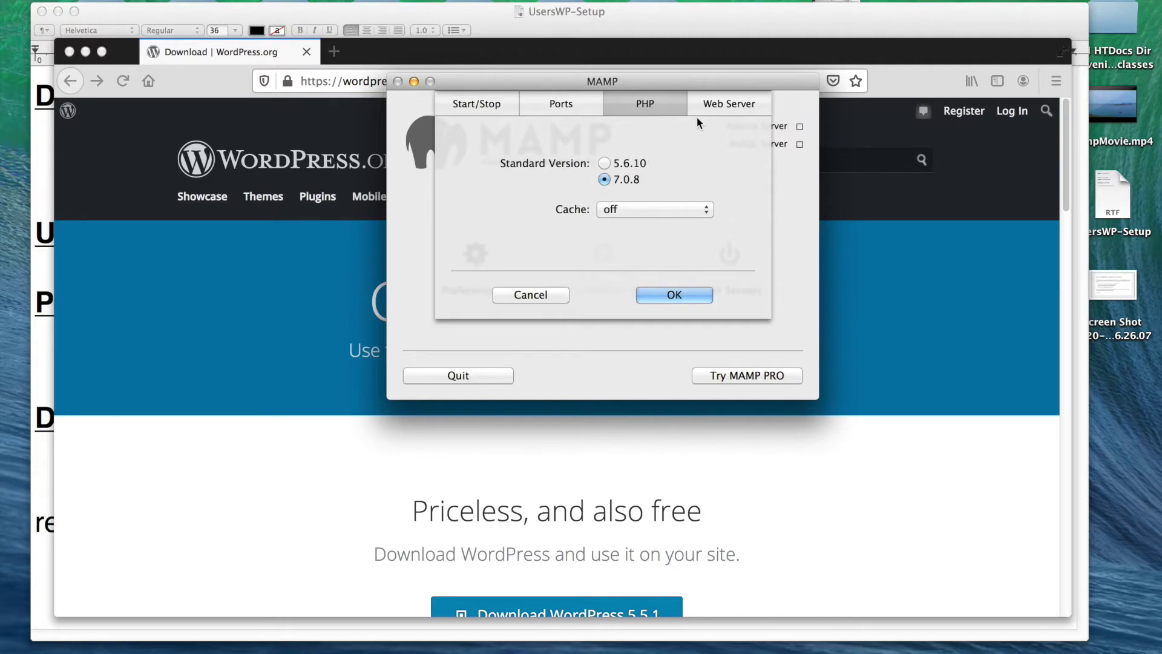
{"action": "left_click", "coordinate": [728, 109]}
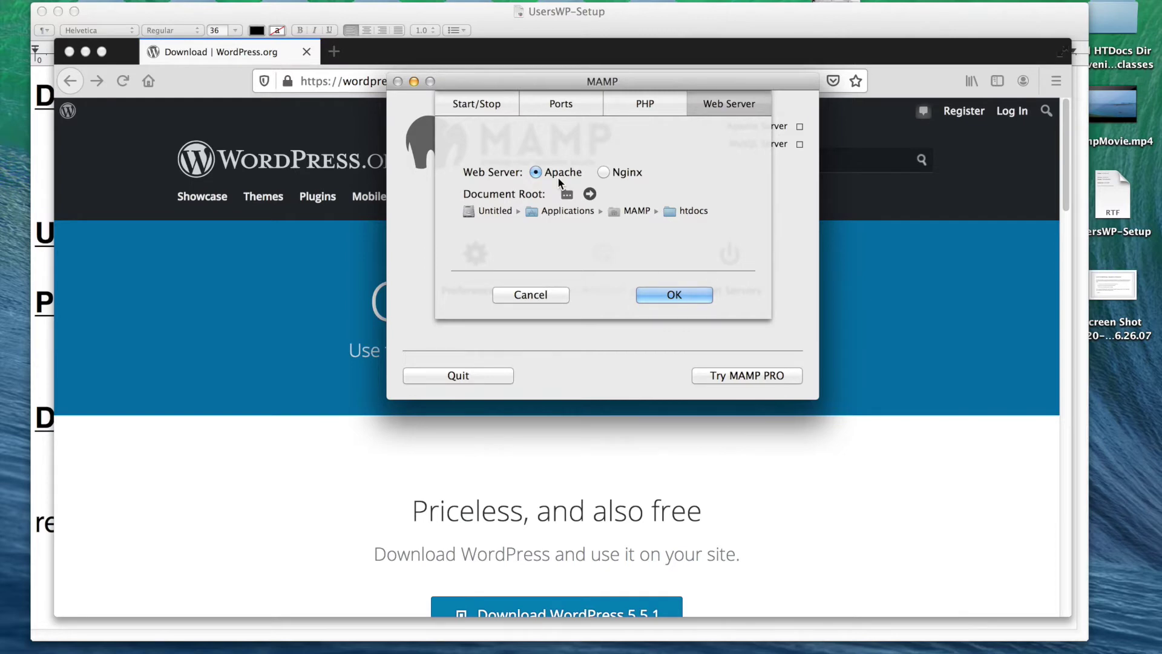
{"action": "left_click", "coordinate": [684, 294]}
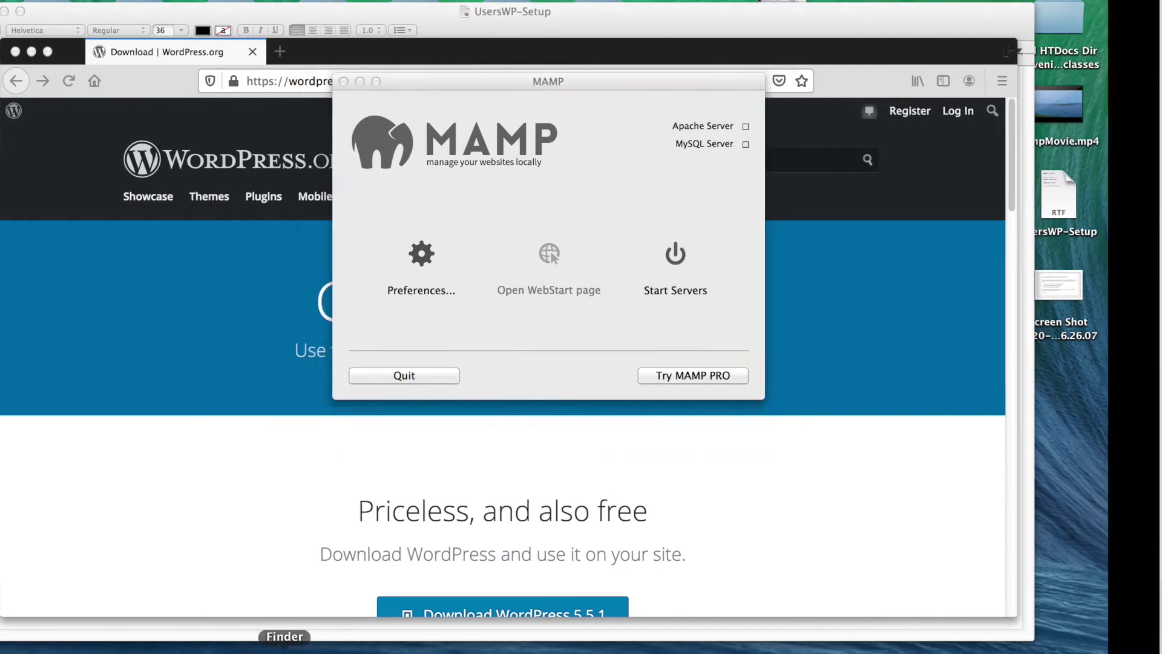
{"action": "left_click", "coordinate": [285, 644]}
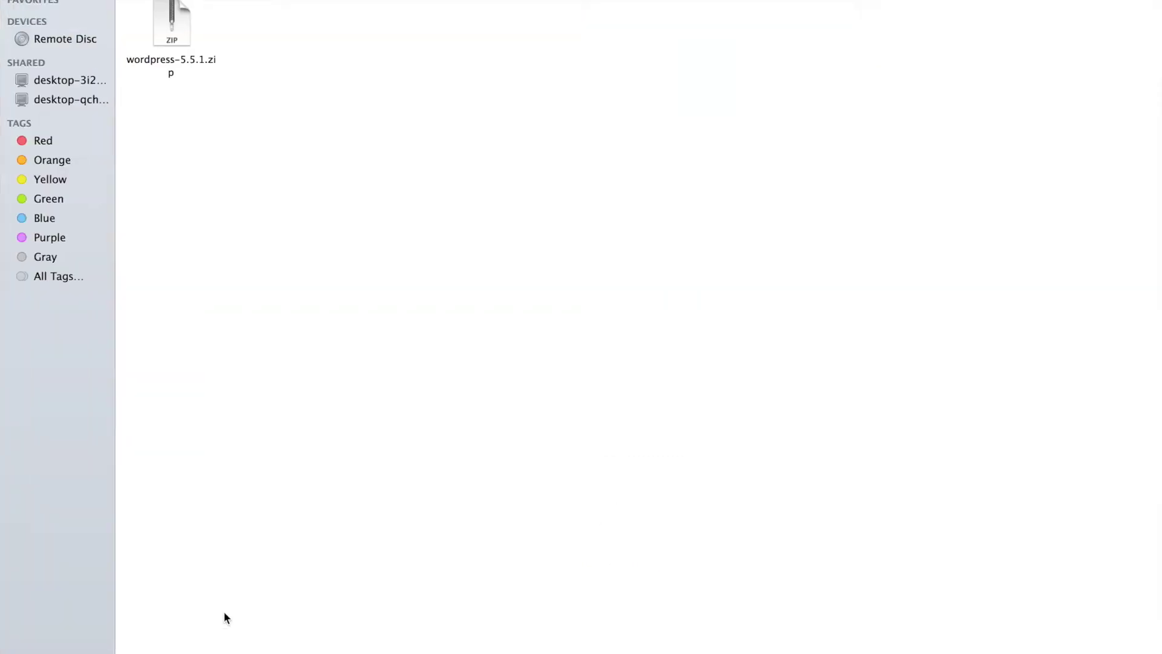
- Unzip wordpress-5.5.1.zip in MAMP's htdocs folder into a wordpress folder
{"action": "left_click", "coordinate": [158, 1]}
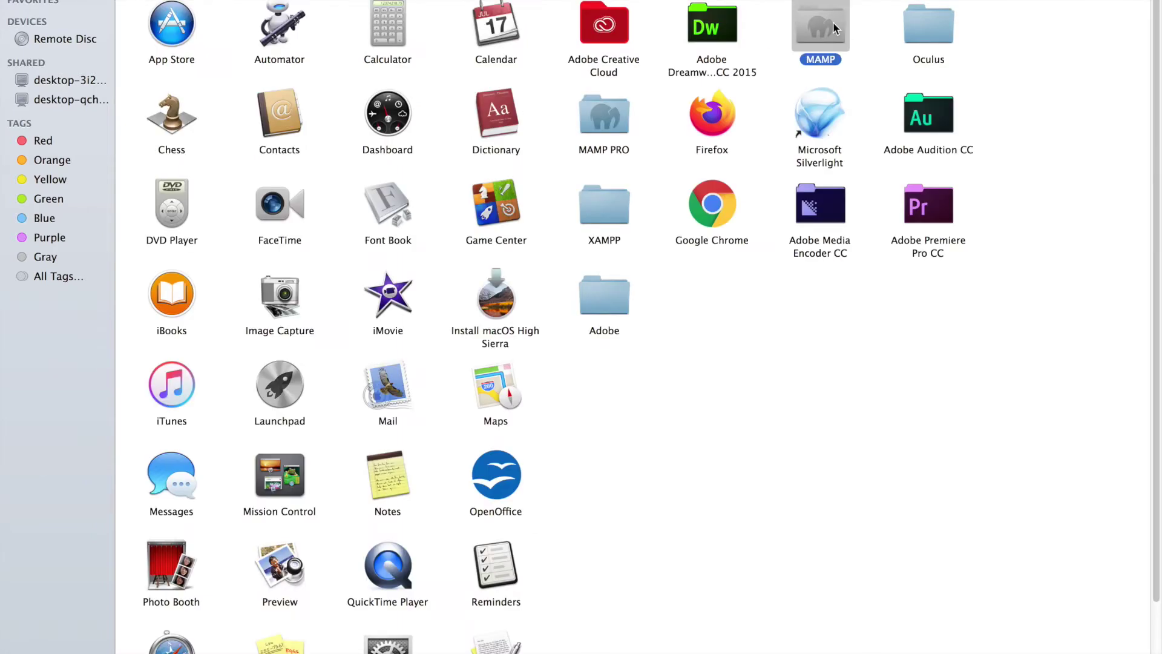
{"action": "double_click", "coordinate": [821, 30]}
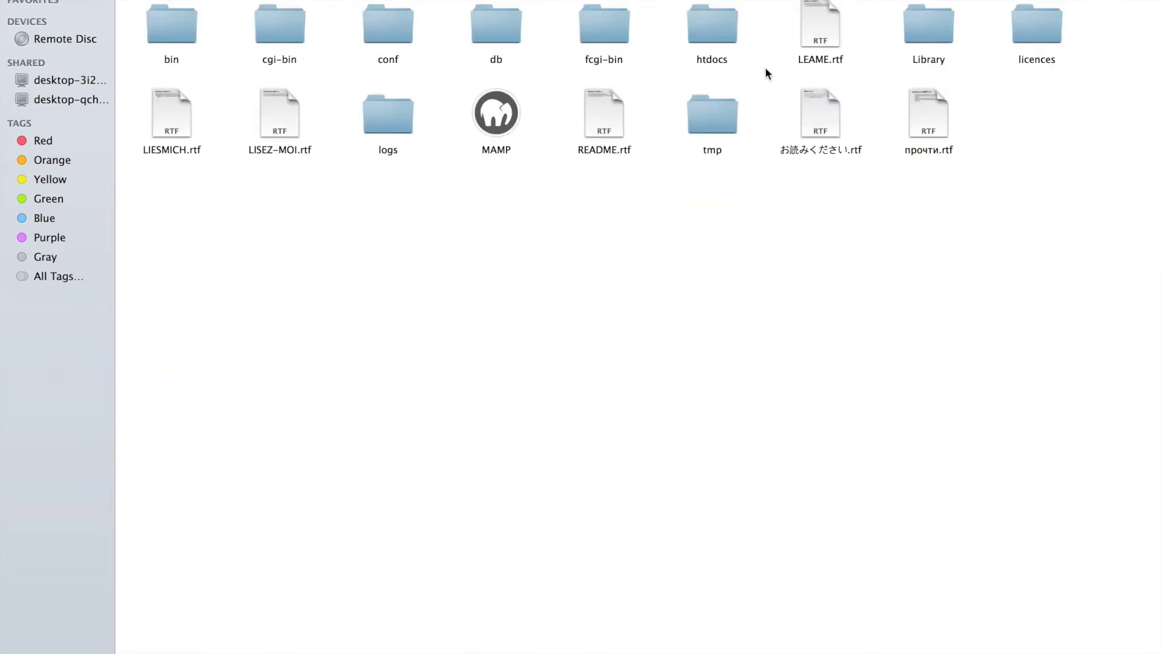
{"action": "double_click", "coordinate": [719, 38]}
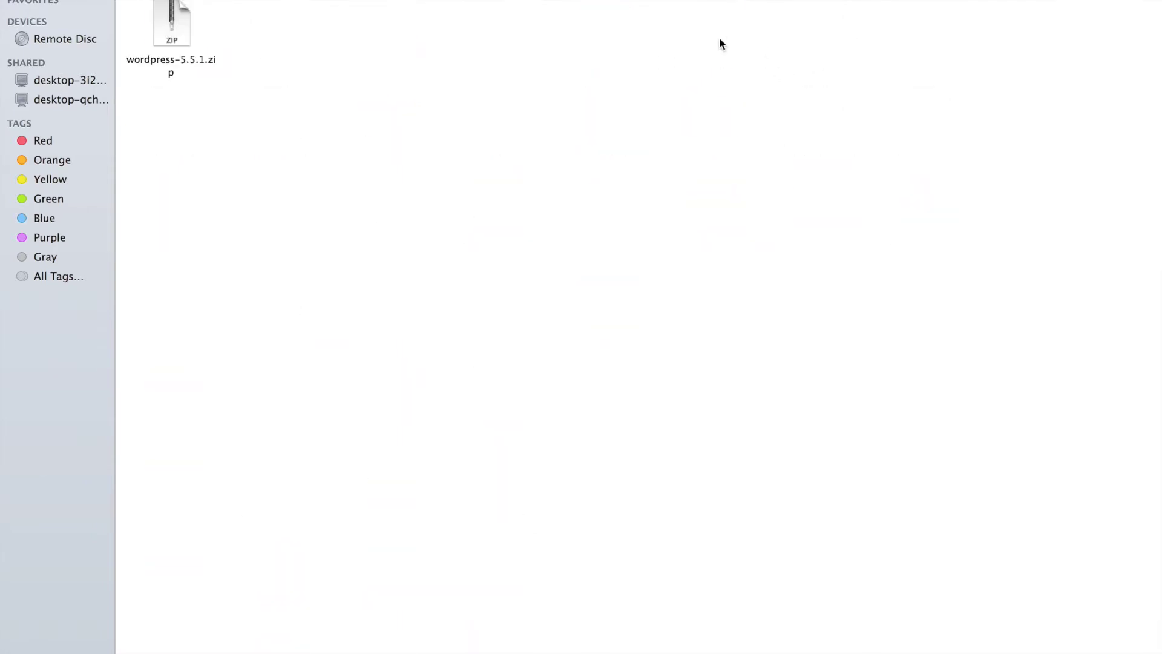
{"action": "left_click", "coordinate": [162, 25]}
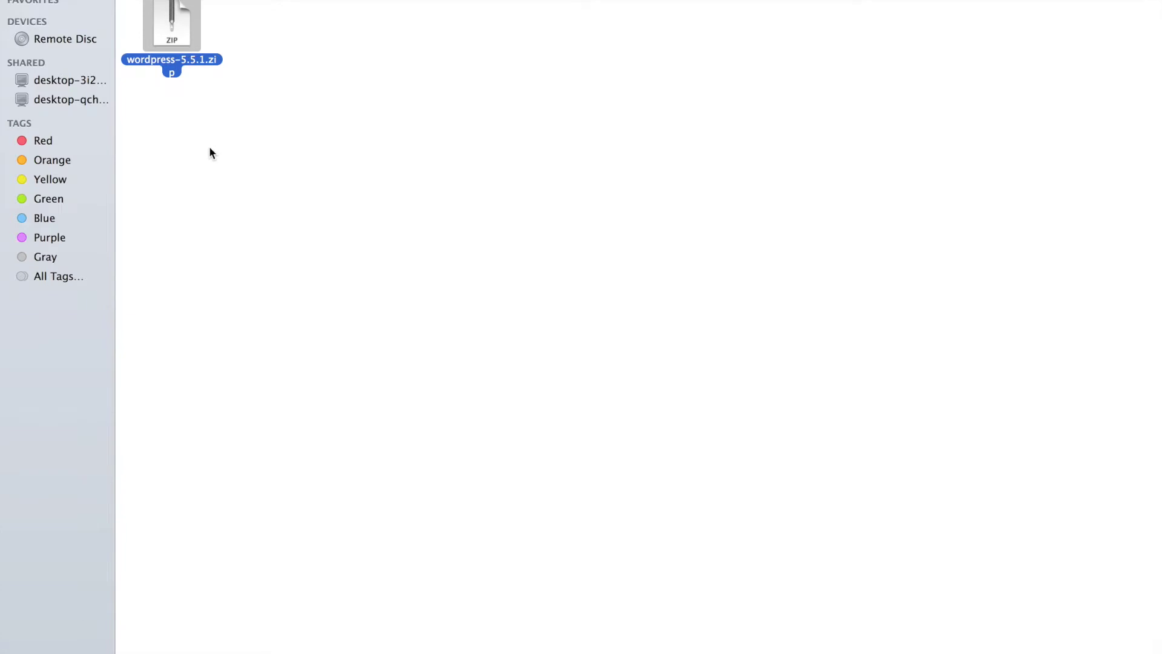
{"action": "right_click", "coordinate": [176, 29]}
{"action": "left_click", "coordinate": [248, 52]}
{"action": "right_click", "coordinate": [190, 28]}
{"action": "mouse_move", "coordinate": [259, 52]}
{"action": "left_click", "coordinate": [517, 52]}
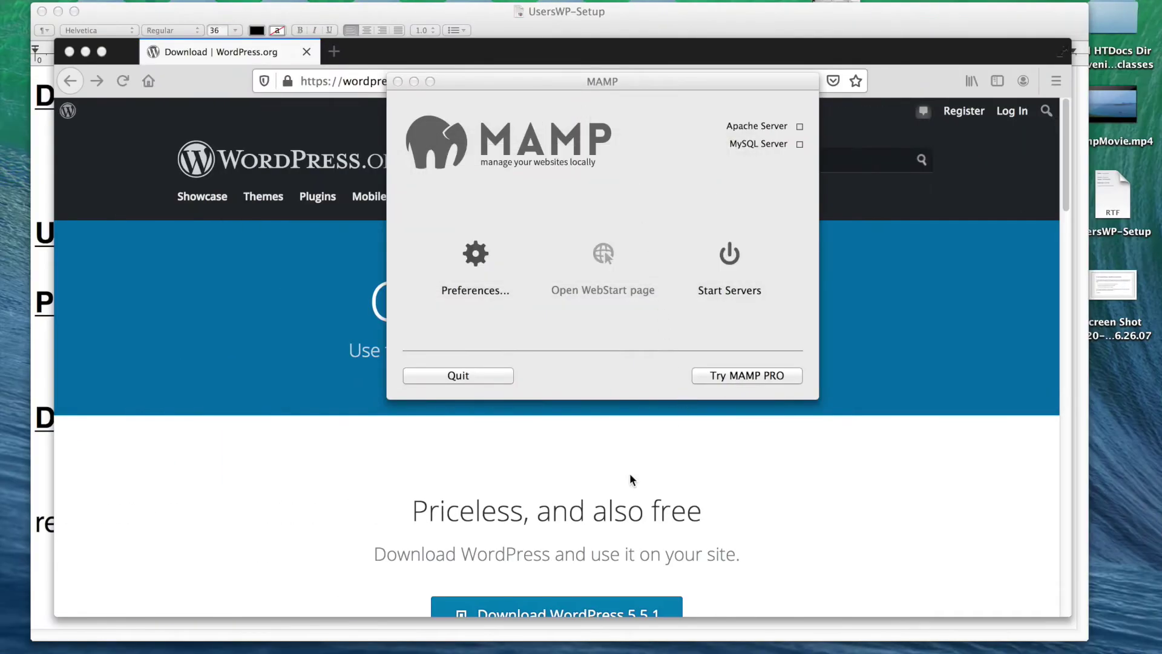
- Reposition the extracted folder and keep its name as 'wordpress'
{"action": "left_click", "coordinate": [281, 648]}
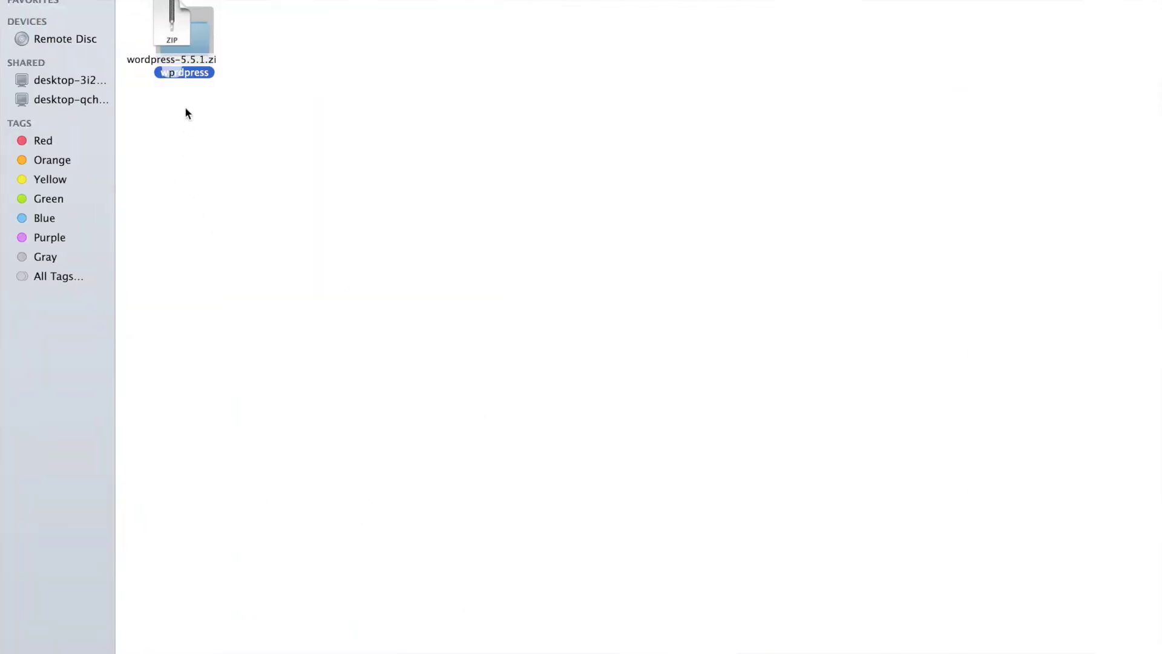
{"action": "left_click_drag", "start_coordinate": [200, 42], "coordinate": [192, 162]}
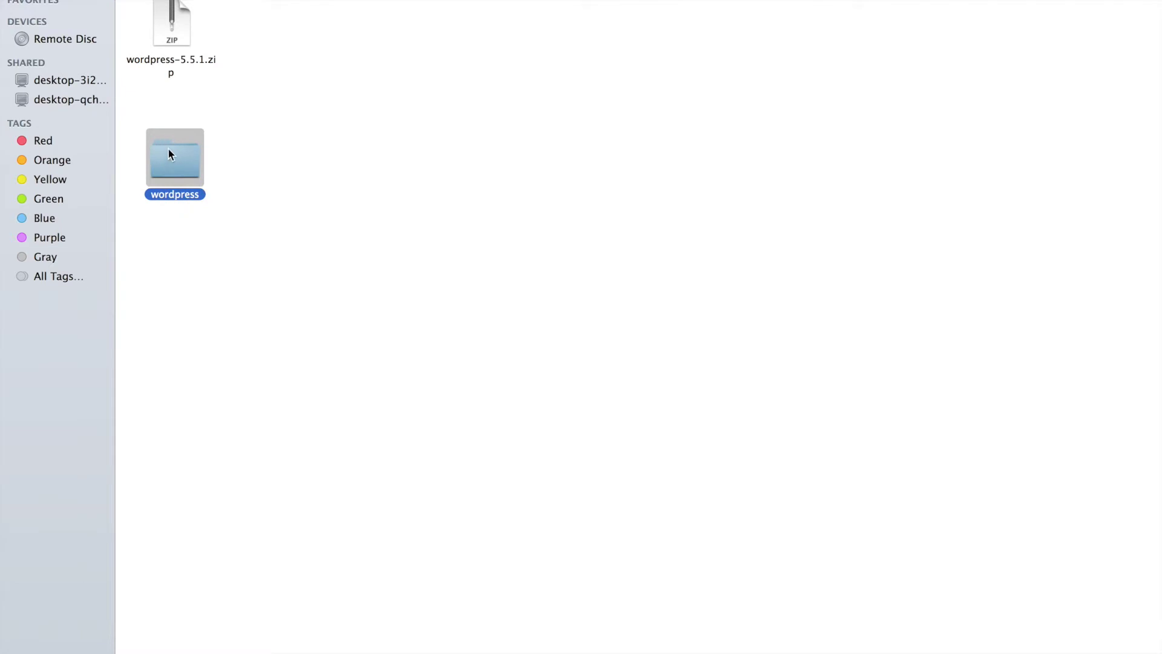
{"action": "left_click", "coordinate": [194, 203]}
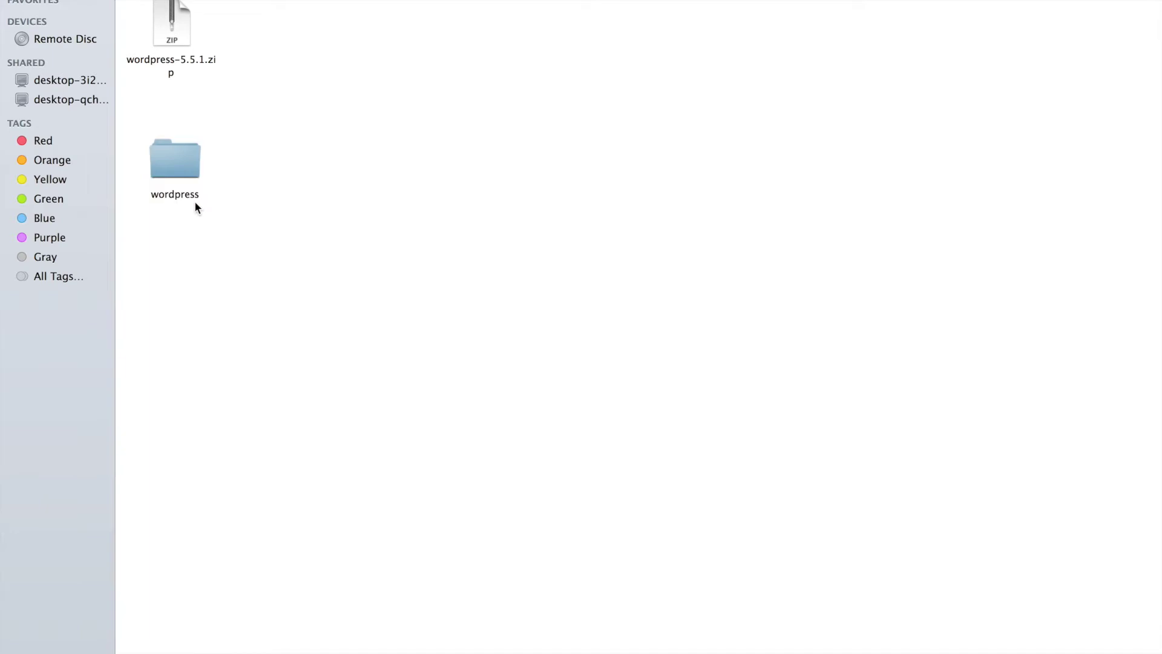
{"action": "left_click", "coordinate": [184, 201]}
{"action": "left_click", "coordinate": [183, 197]}
{"action": "key", "text": "Right"}
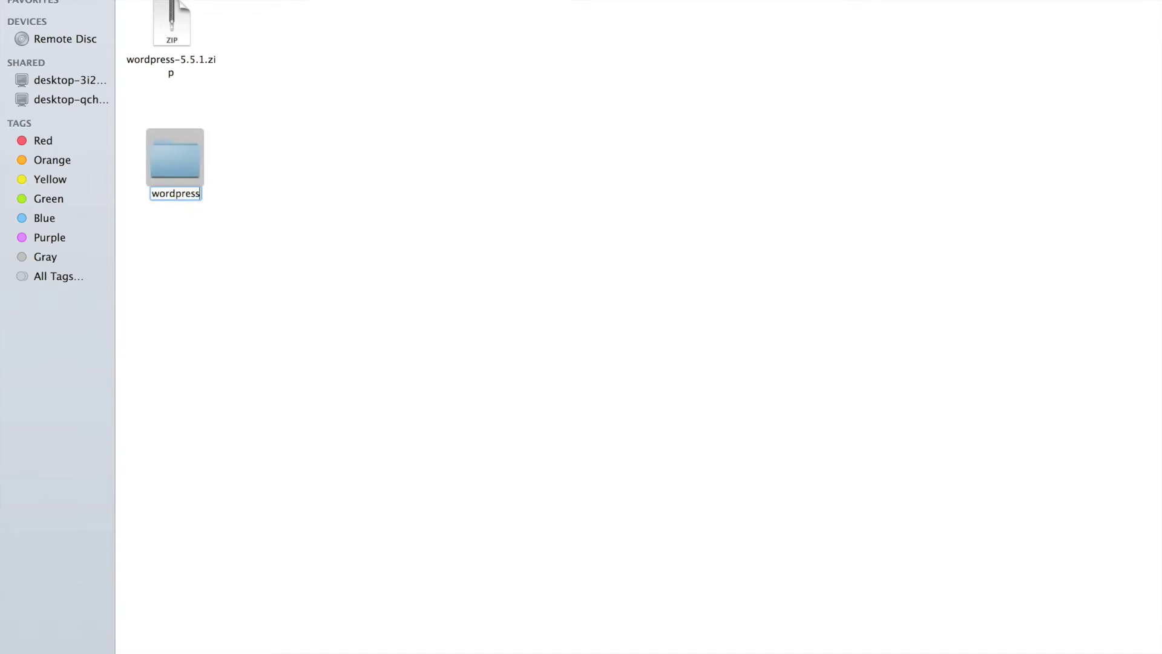
{"action": "type", "text": "-55"}
{"action": "key", "text": "BackSpace"}
{"action": "key", "text": "BackSpace"}
{"action": "key", "text": "BackSpace"}
{"action": "key", "text": "Return"}
- Drag wordpress-5.5.1.zip to the Trash so only the wordpress folder remains
{"action": "left_click", "coordinate": [221, 55]}
{"action": "left_click_drag", "start_coordinate": [168, 32], "coordinate": [880, 651]}
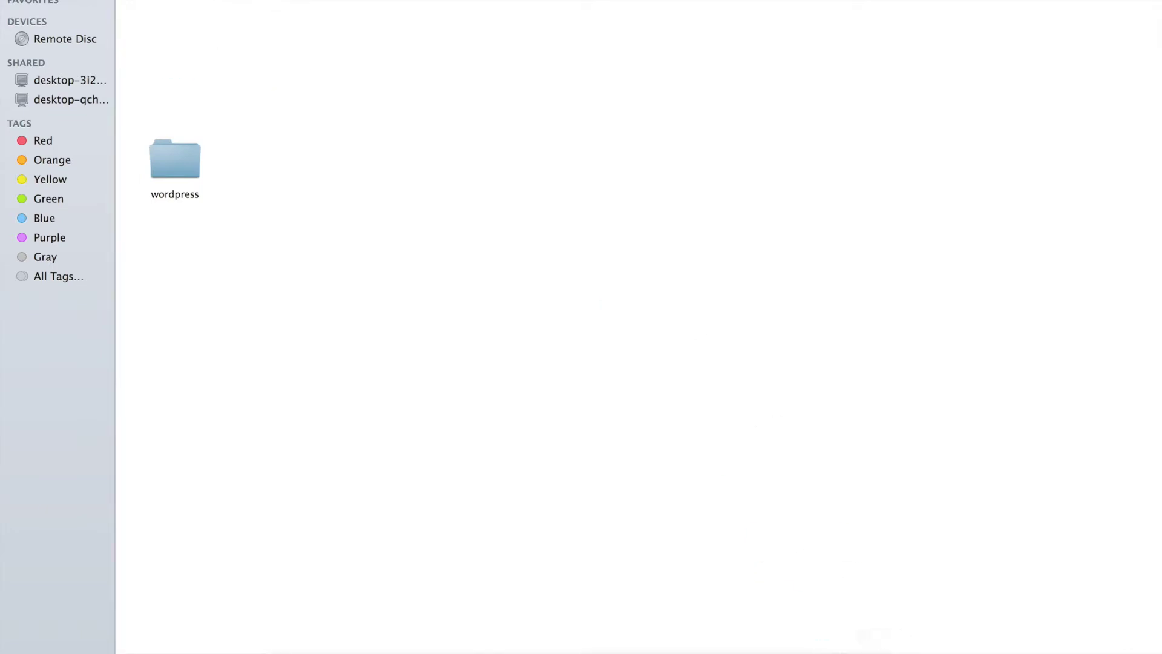
{"action": "left_click_drag", "start_coordinate": [180, 155], "coordinate": [159, 42]}
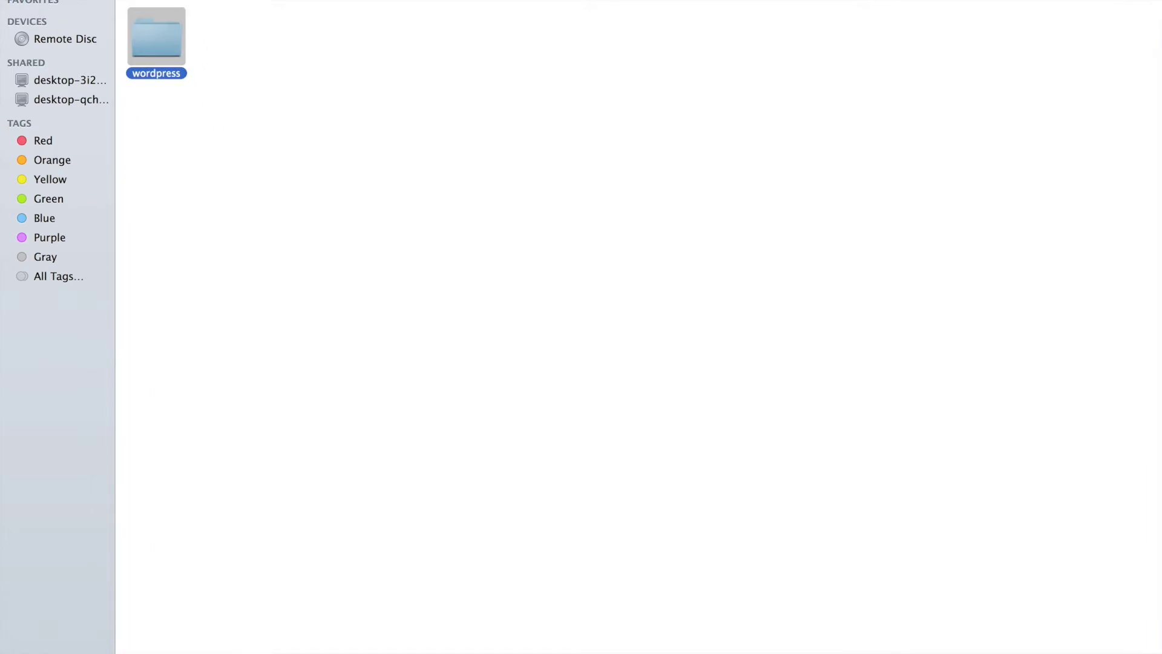
- Reopen htdocs via Applications > MAMP and bring up the MAMP control window
{"action": "key", "text": "super+Up"}
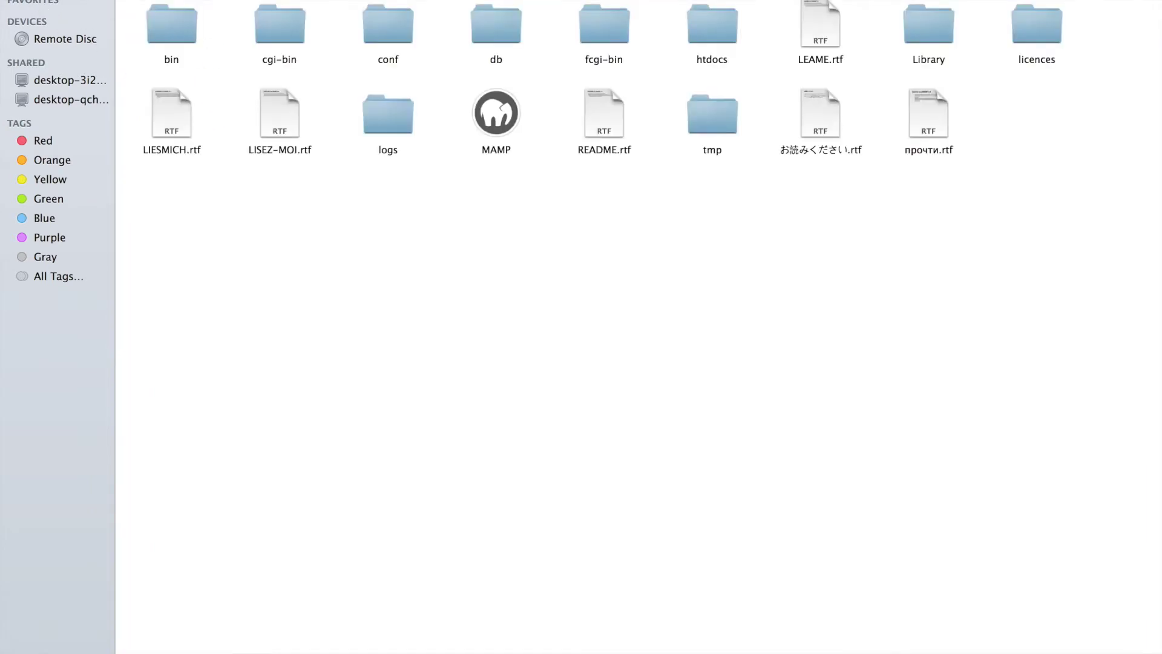
{"action": "key", "text": "super+Up"}
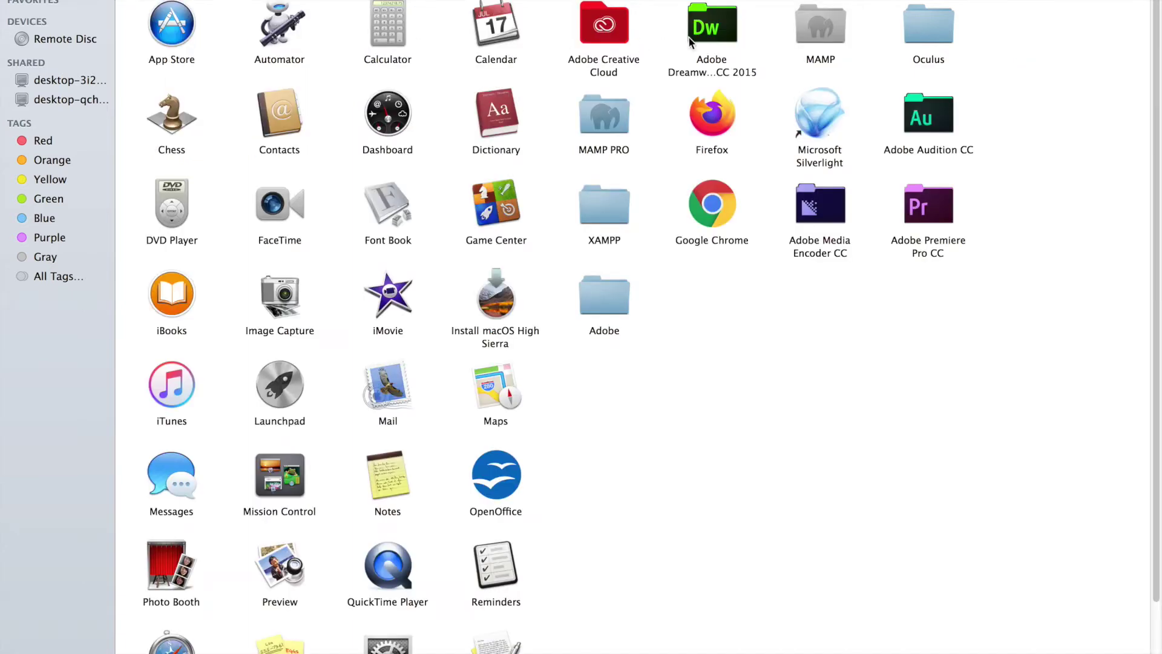
{"action": "left_click", "coordinate": [823, 25]}
{"action": "double_click", "coordinate": [822, 25]}
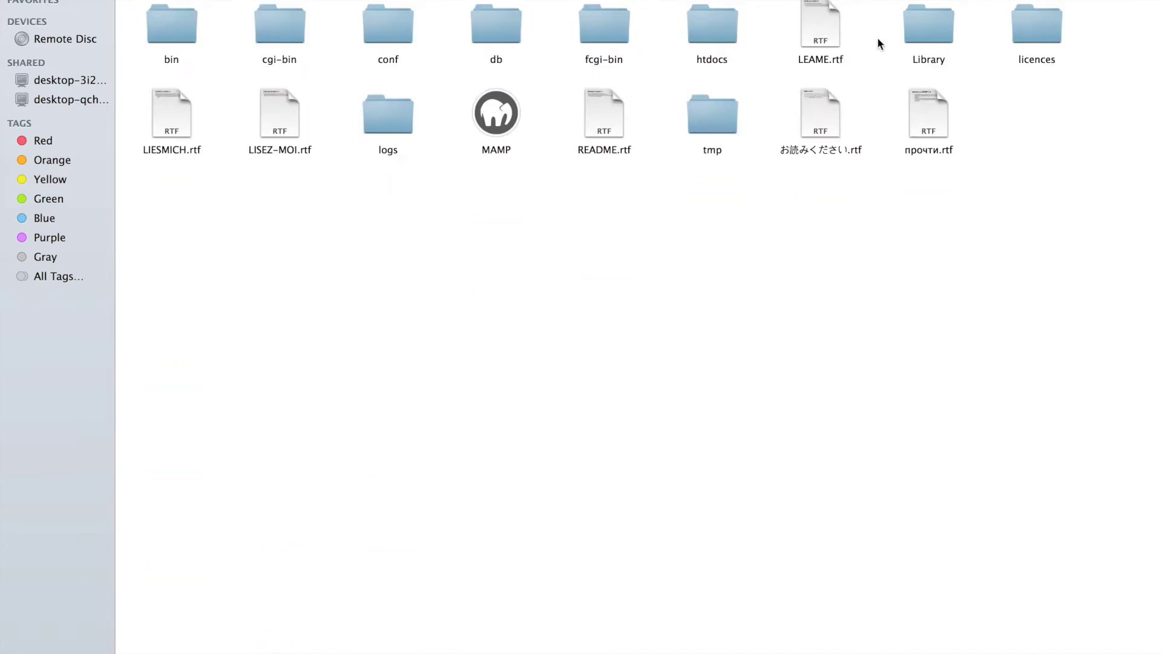
{"action": "left_click", "coordinate": [699, 33]}
{"action": "double_click", "coordinate": [726, 28]}
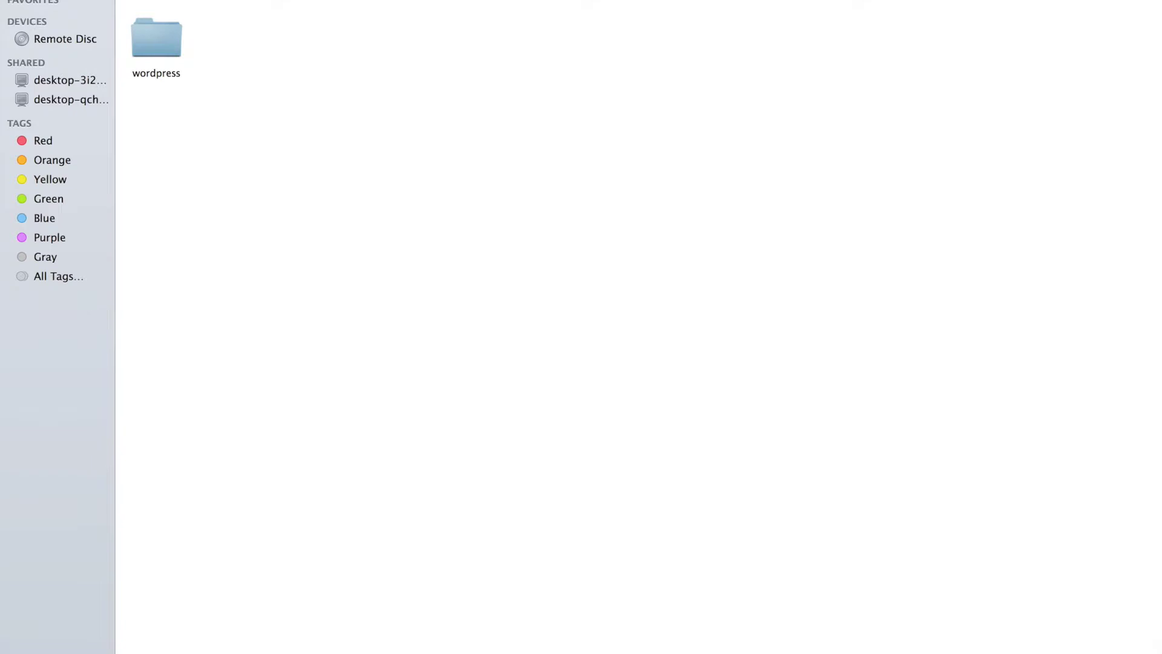
{"action": "left_click", "coordinate": [778, 648]}
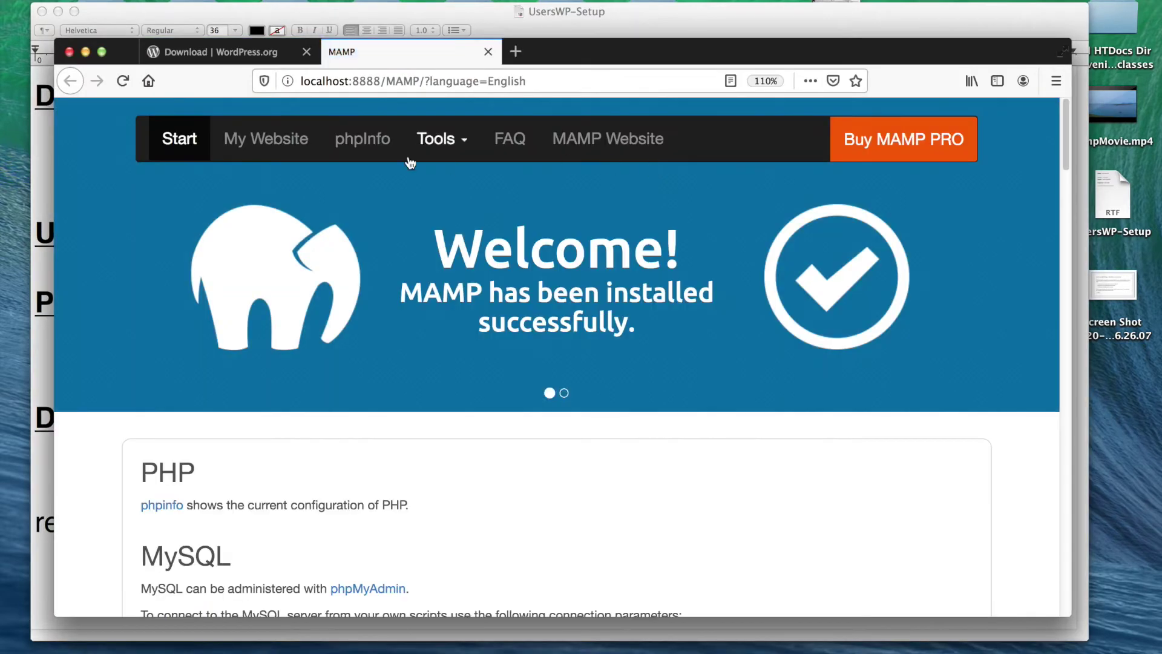
- Open MAMP's WebStart page full screen and select the MySQL host value localhost
{"action": "left_click", "coordinate": [780, 649]}
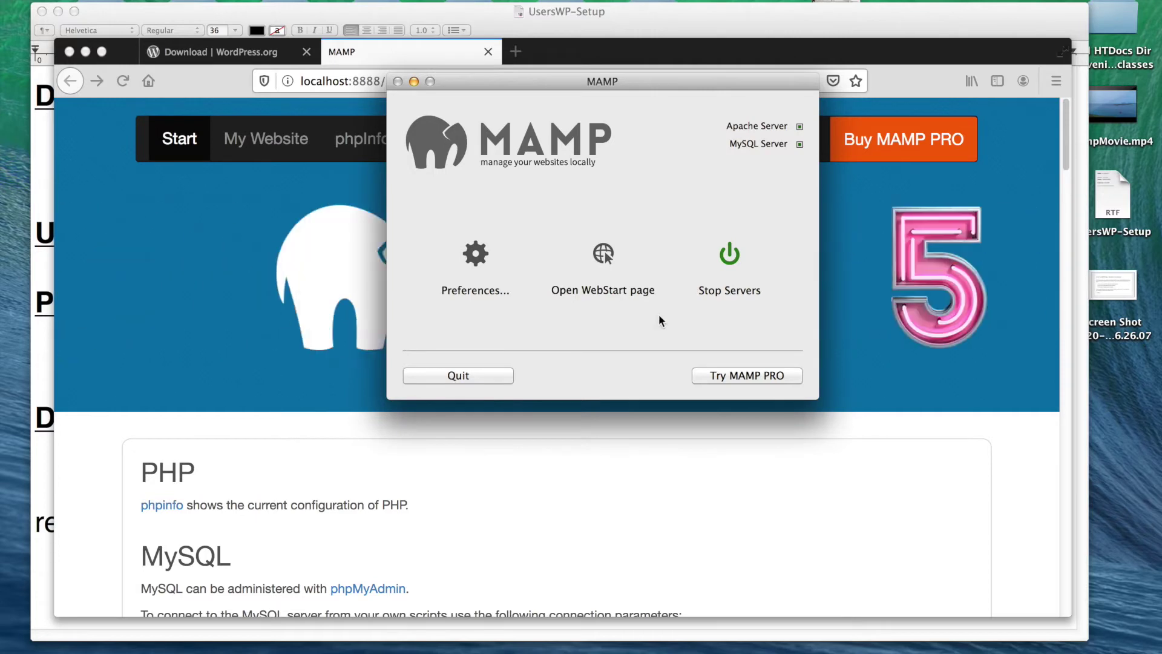
{"action": "left_click", "coordinate": [606, 257]}
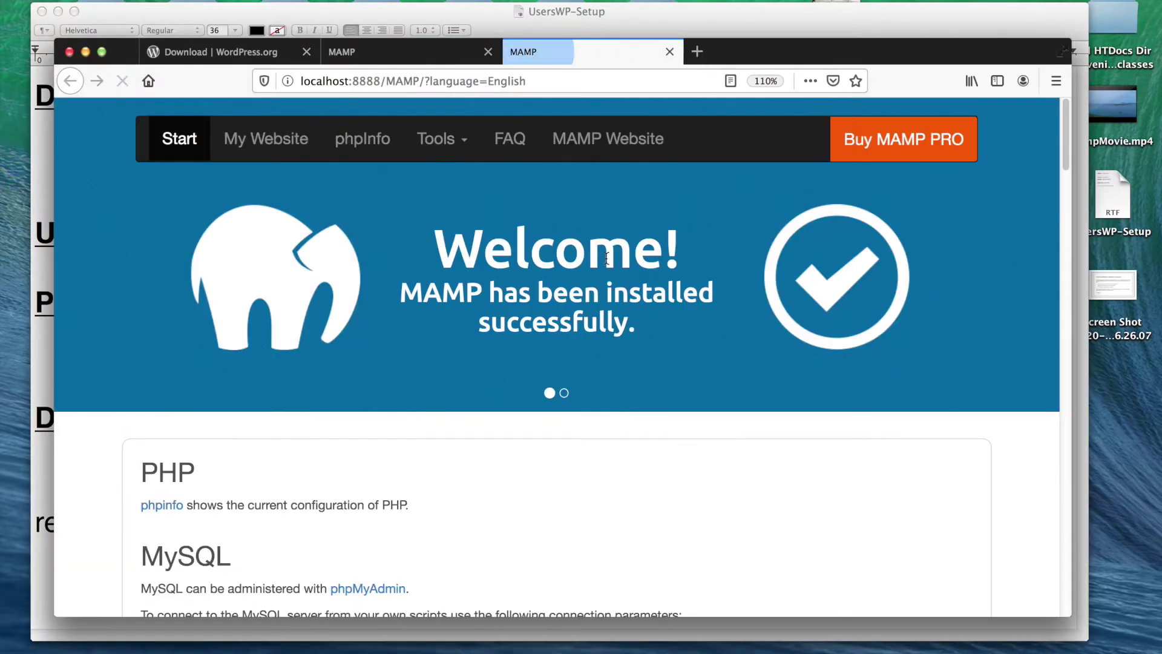
{"action": "left_click", "coordinate": [488, 51]}
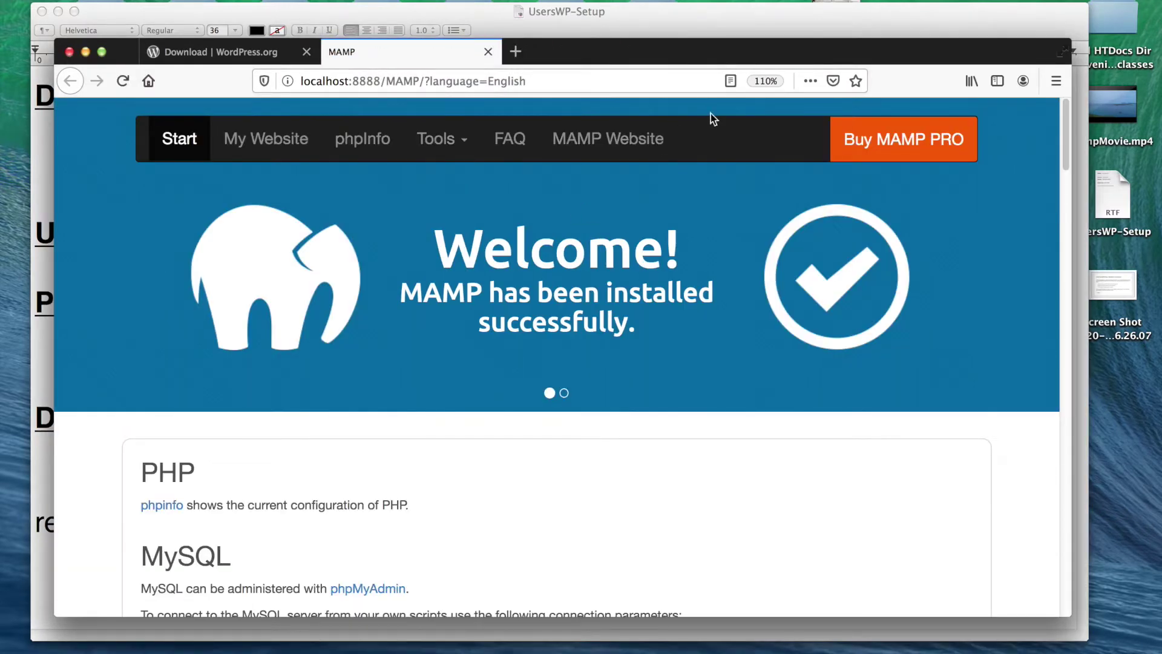
{"action": "left_click", "coordinate": [1067, 51]}
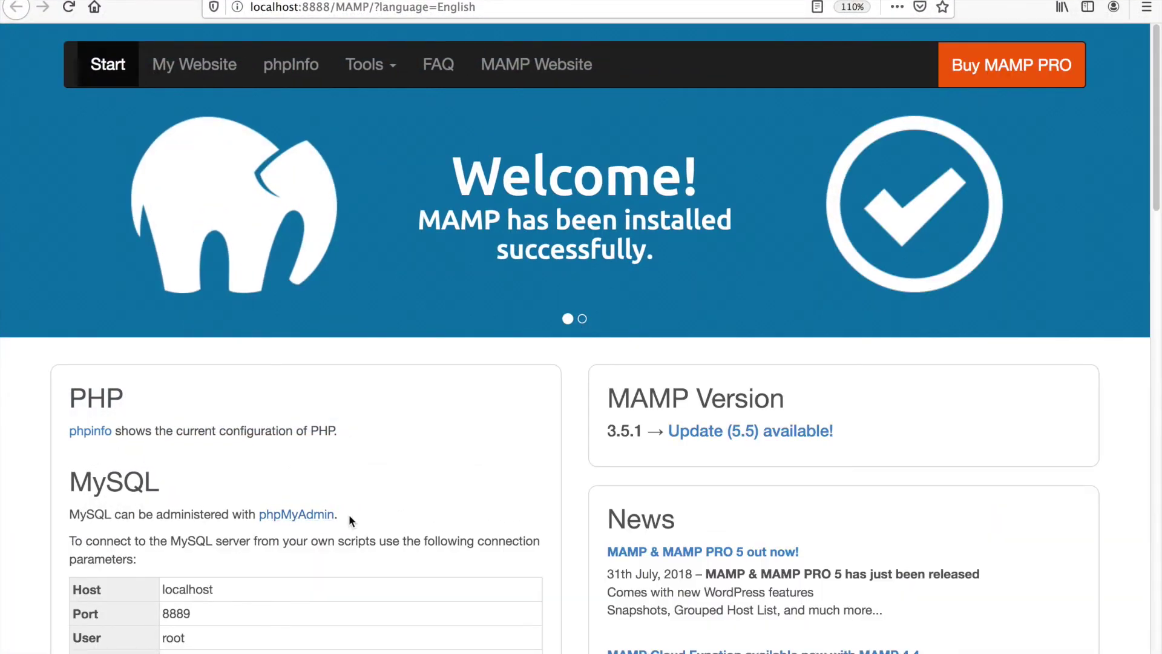
{"action": "scroll", "coordinate": [351, 517], "scroll_direction": "down", "scroll_amount": 5}
{"action": "scroll", "coordinate": [353, 522], "scroll_direction": "down", "scroll_amount": 2}
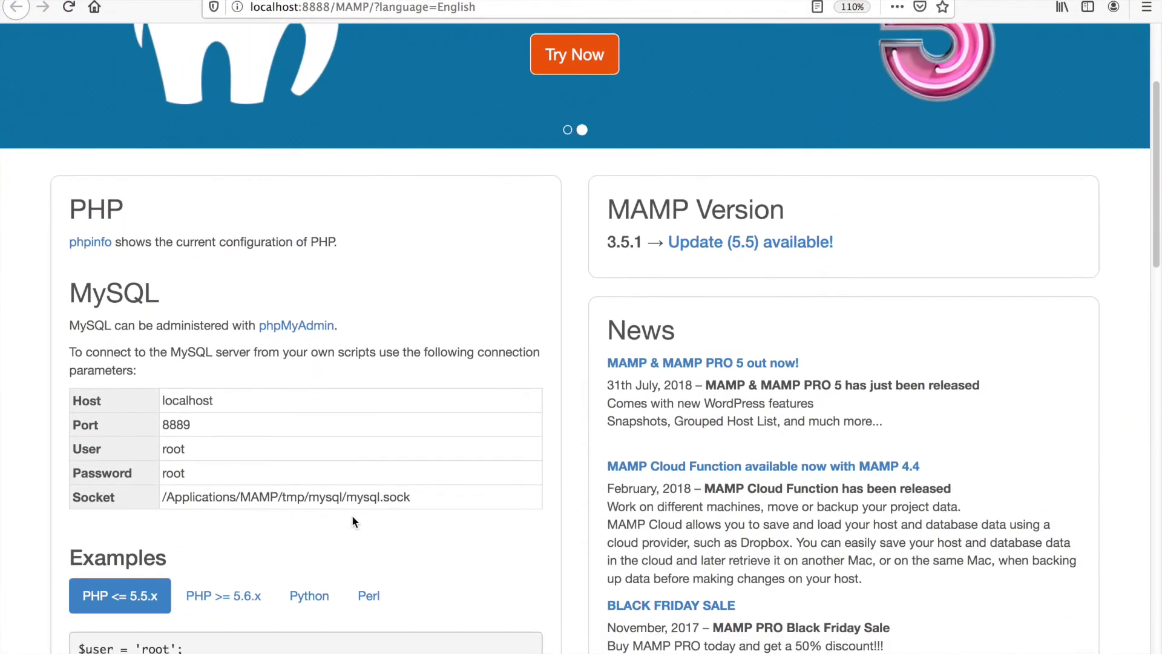
{"action": "left_click_drag", "start_coordinate": [214, 399], "coordinate": [161, 400]}
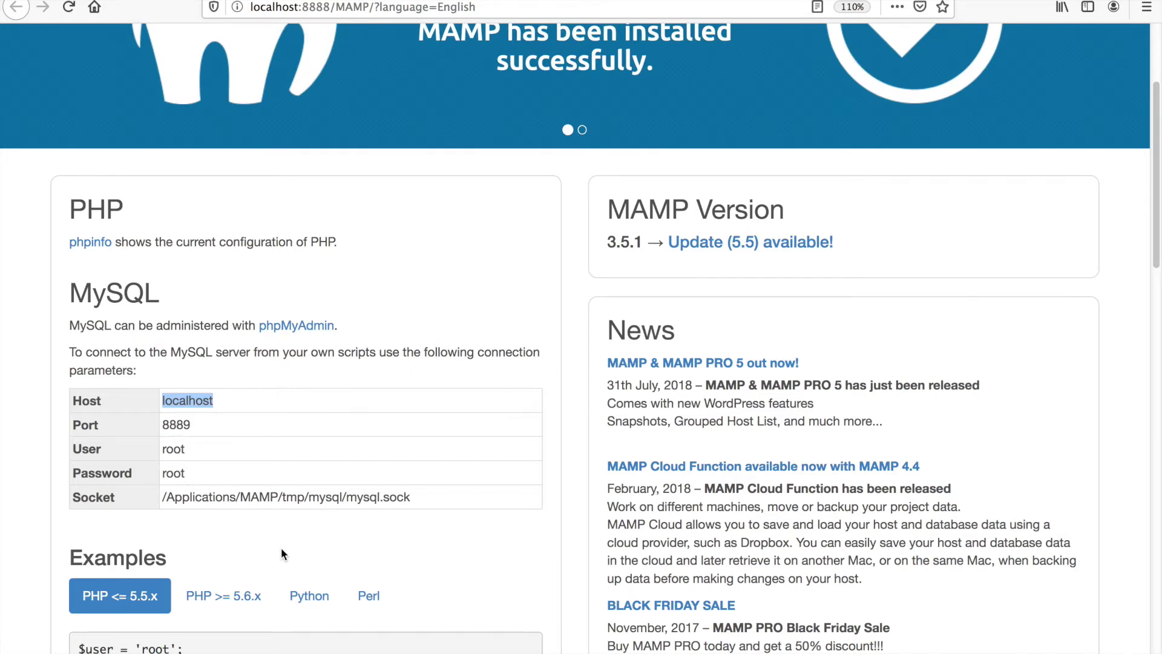
{"action": "scroll", "coordinate": [278, 550], "scroll_direction": "up", "scroll_amount": 5}
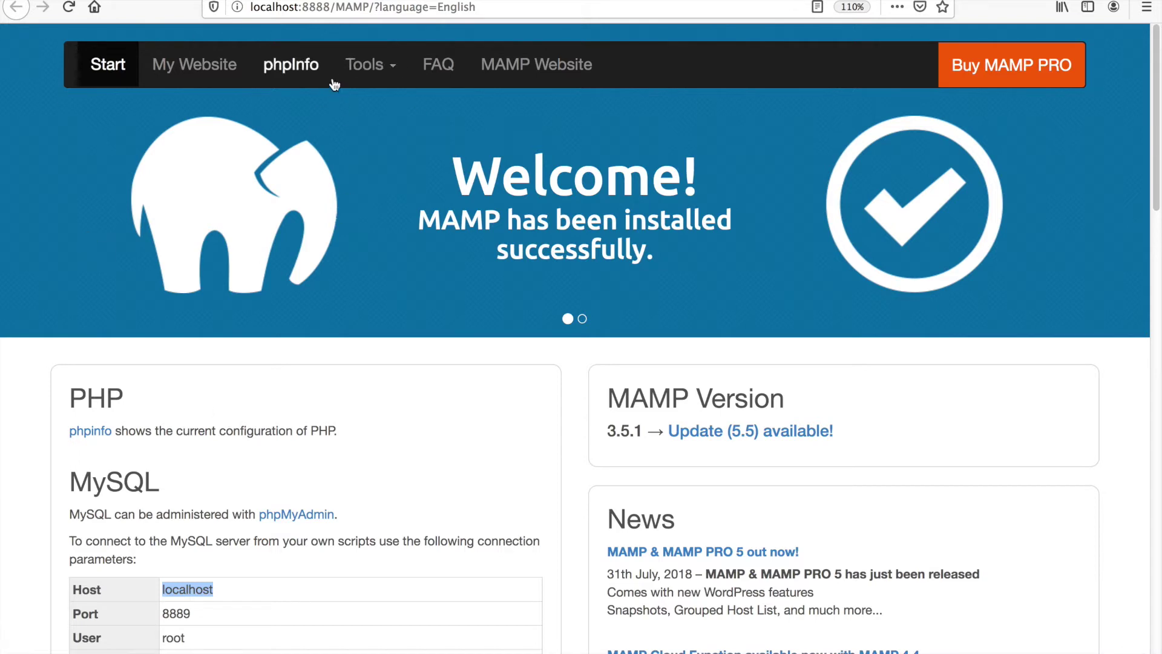
- Open phpMyAdmin, then copy localhost:8888 into a new tab to view its directory index
{"action": "left_click", "coordinate": [303, 516]}
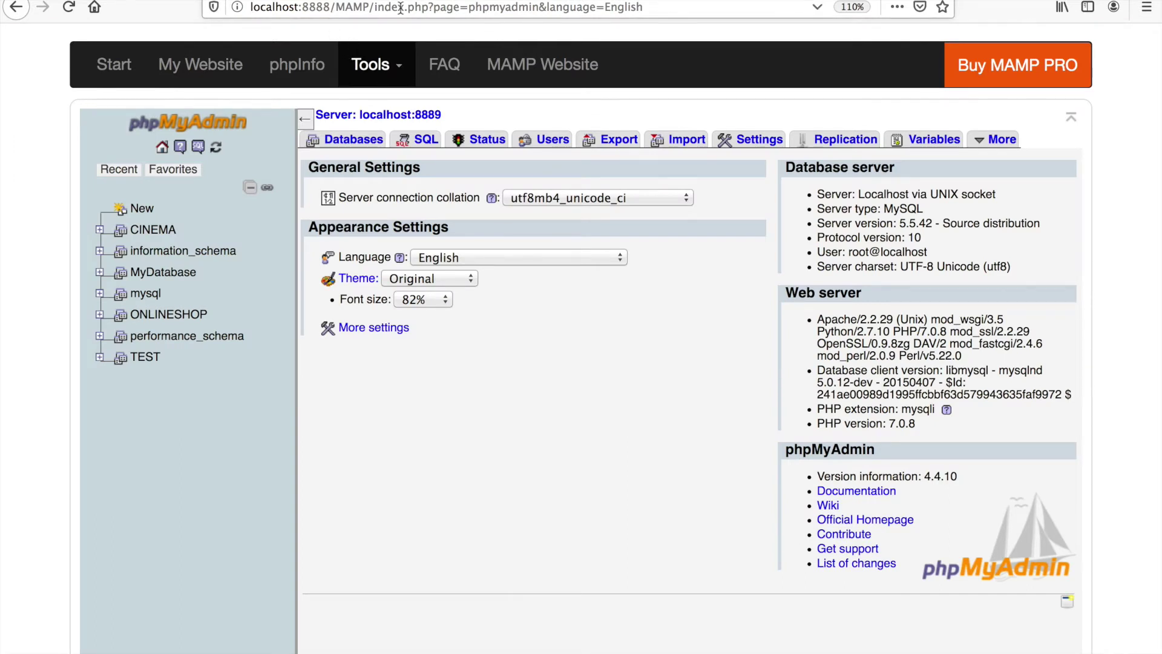
{"action": "left_click_drag", "start_coordinate": [331, 8], "coordinate": [194, 21]}
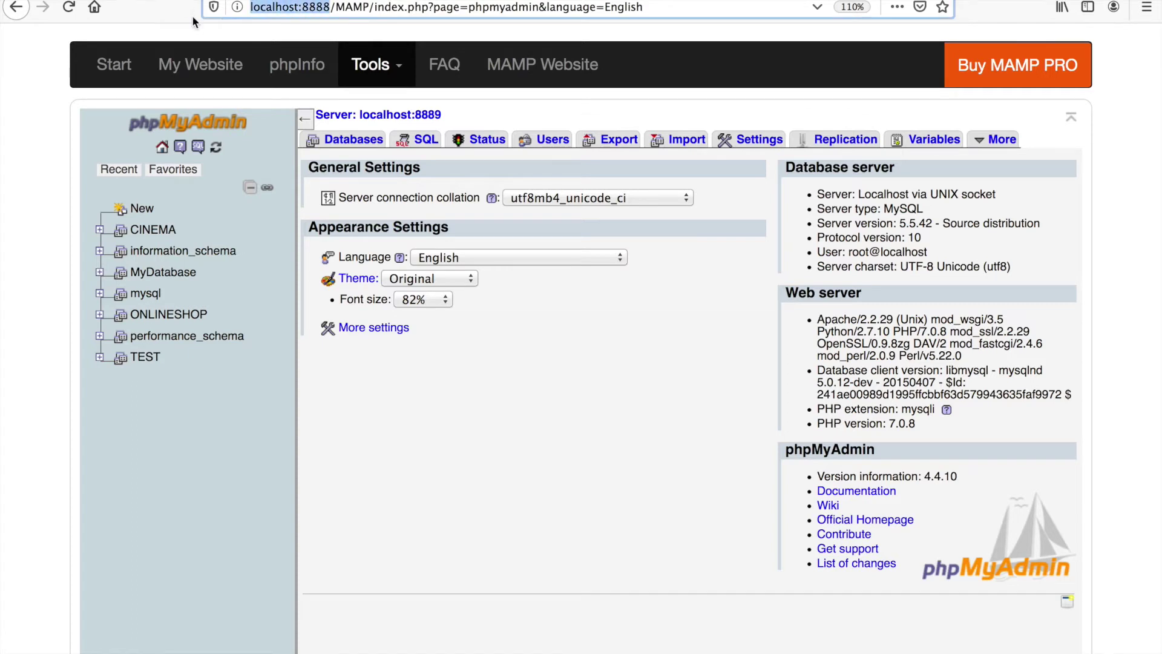
{"action": "right_click", "coordinate": [275, 14]}
{"action": "left_click", "coordinate": [318, 64]}
{"action": "key", "text": "super+t"}
{"action": "key", "text": "super+v"}
{"action": "key", "text": "Return"}
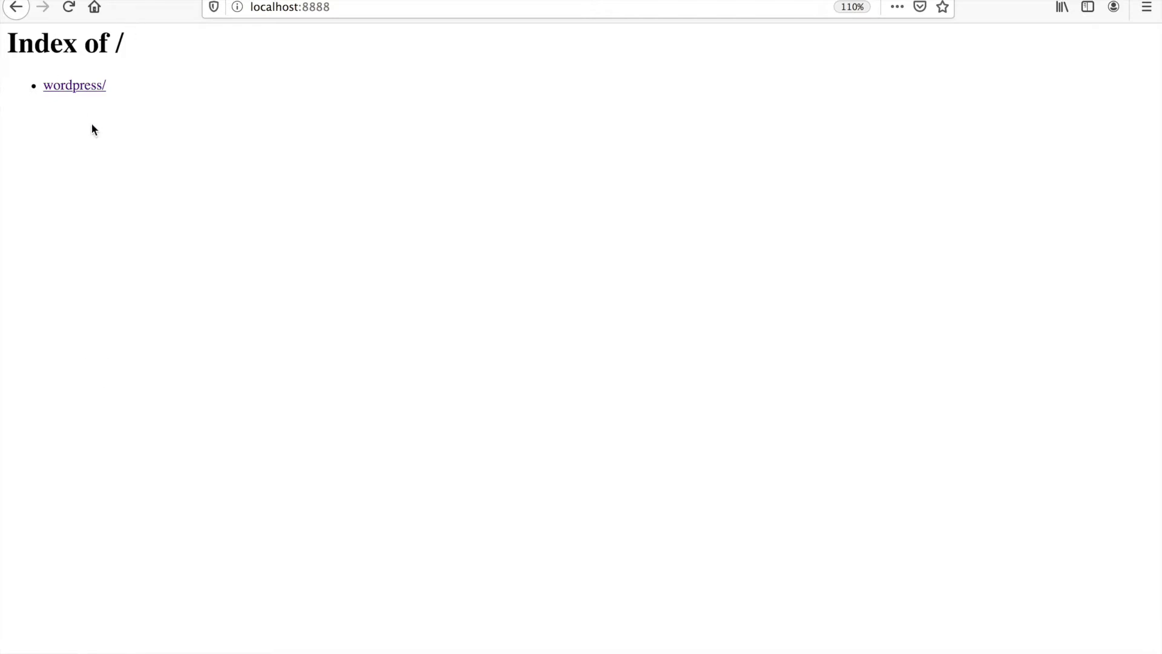
- Open wordpress/ to preview the setup language screen, go back, and return to phpMyAdmin
{"action": "left_click", "coordinate": [87, 90]}
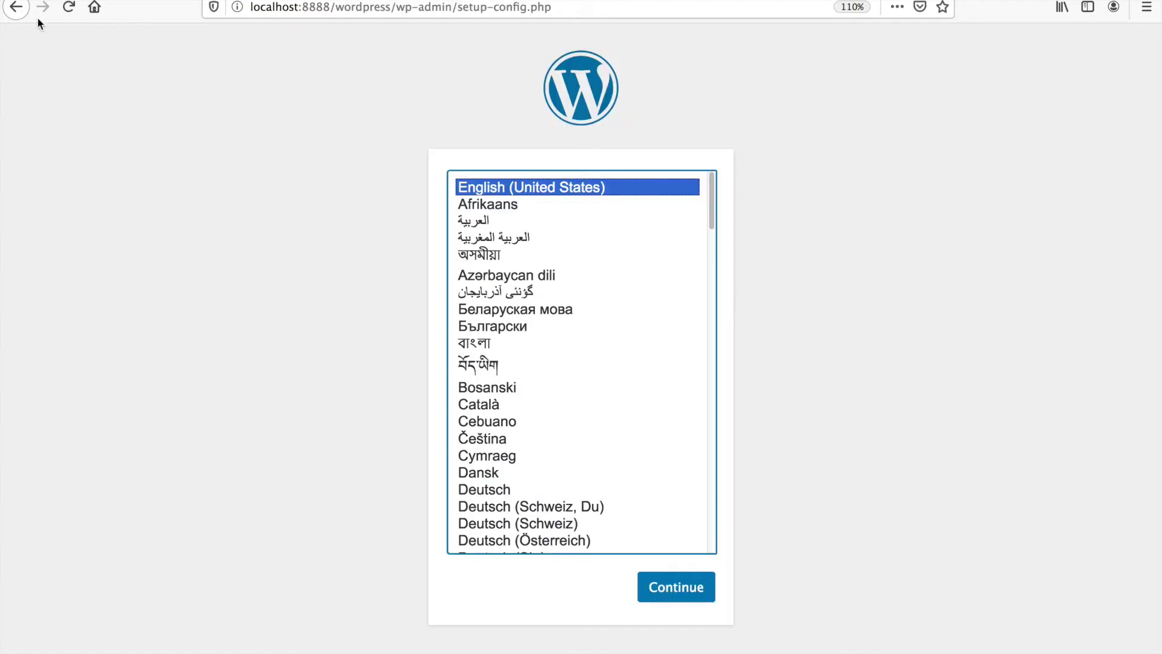
{"action": "left_click", "coordinate": [16, 8]}
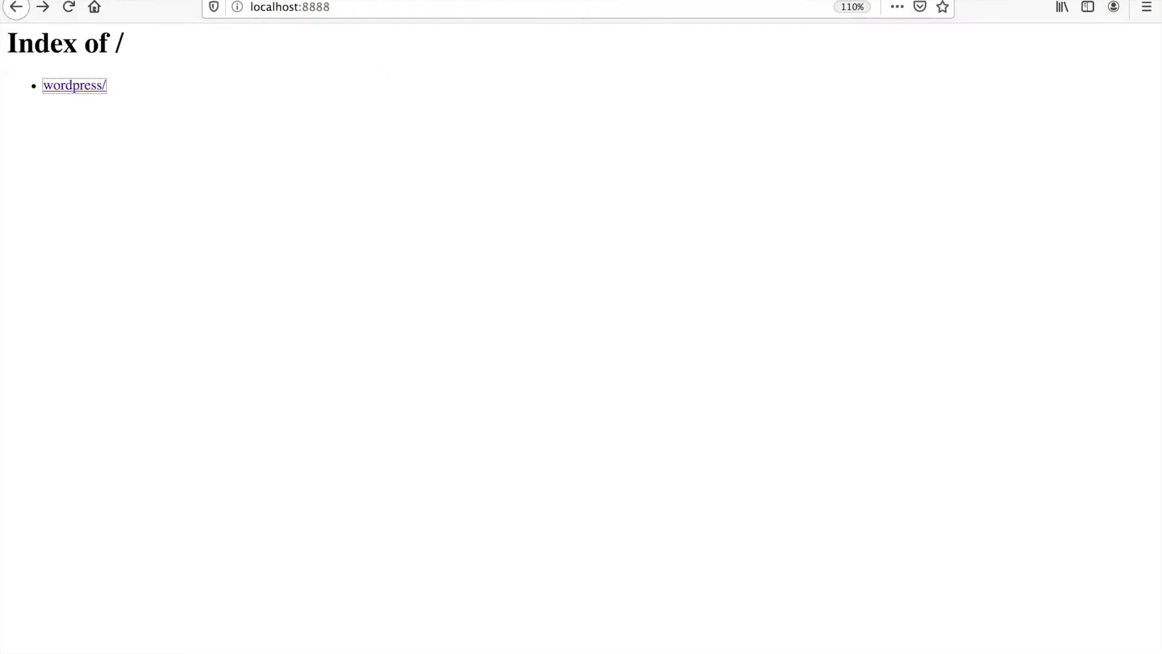
{"action": "left_click", "coordinate": [533, 1]}
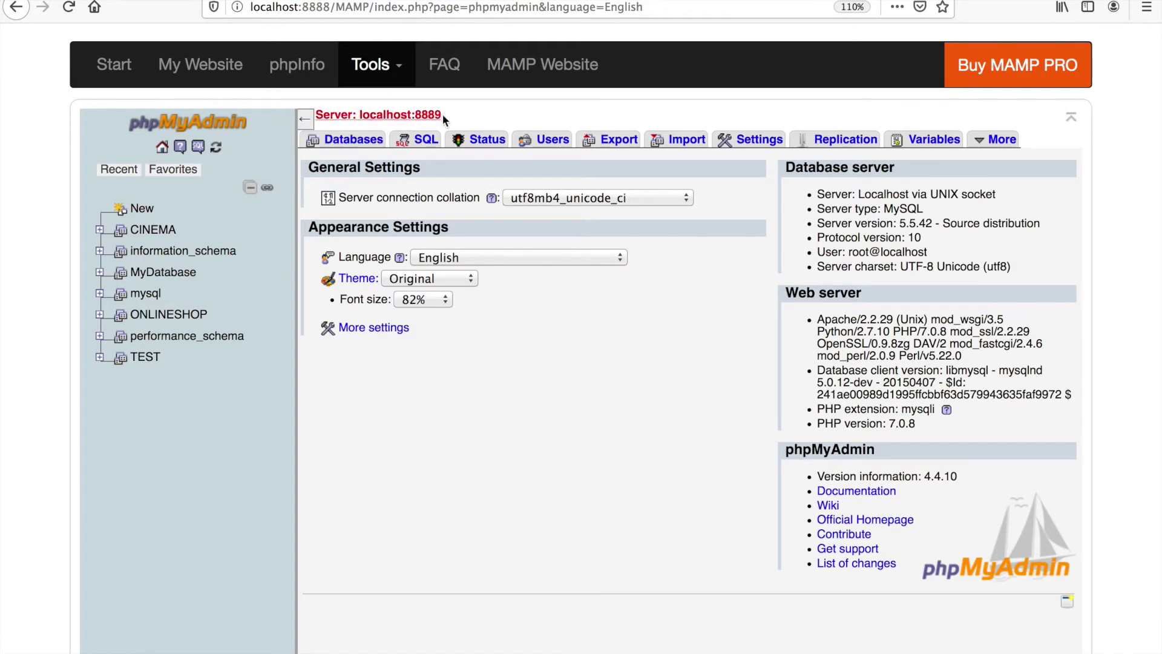
- On the Databases tab, enter wp_data_cdm_6 as the new database name
{"action": "left_click", "coordinate": [353, 147]}
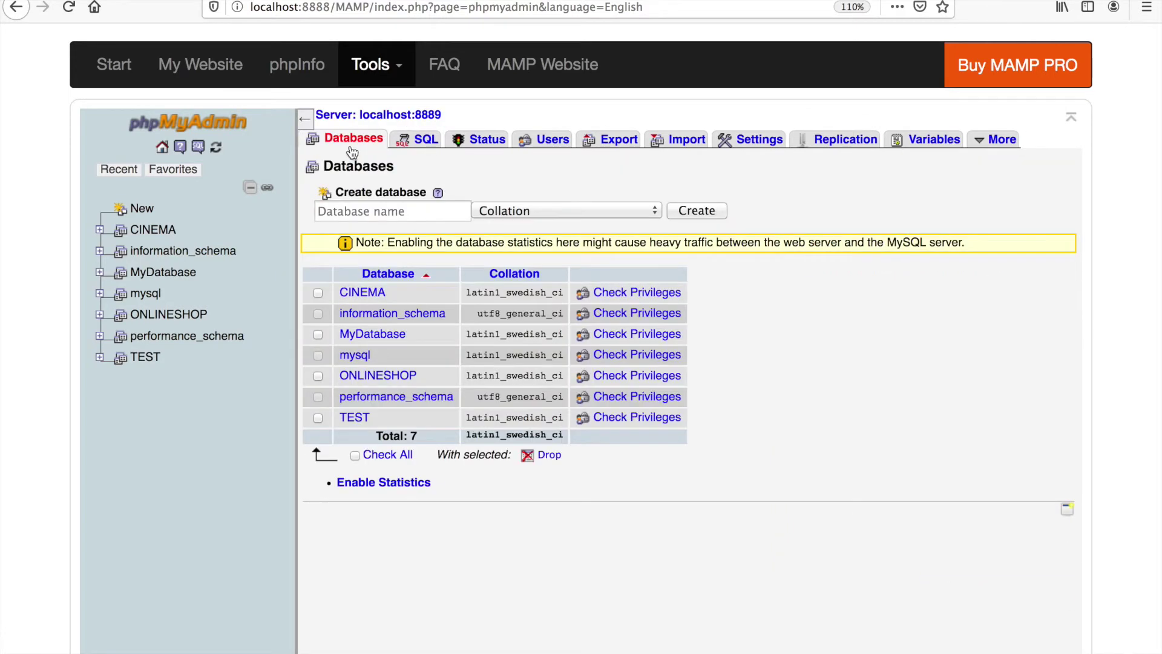
{"action": "left_click", "coordinate": [378, 216]}
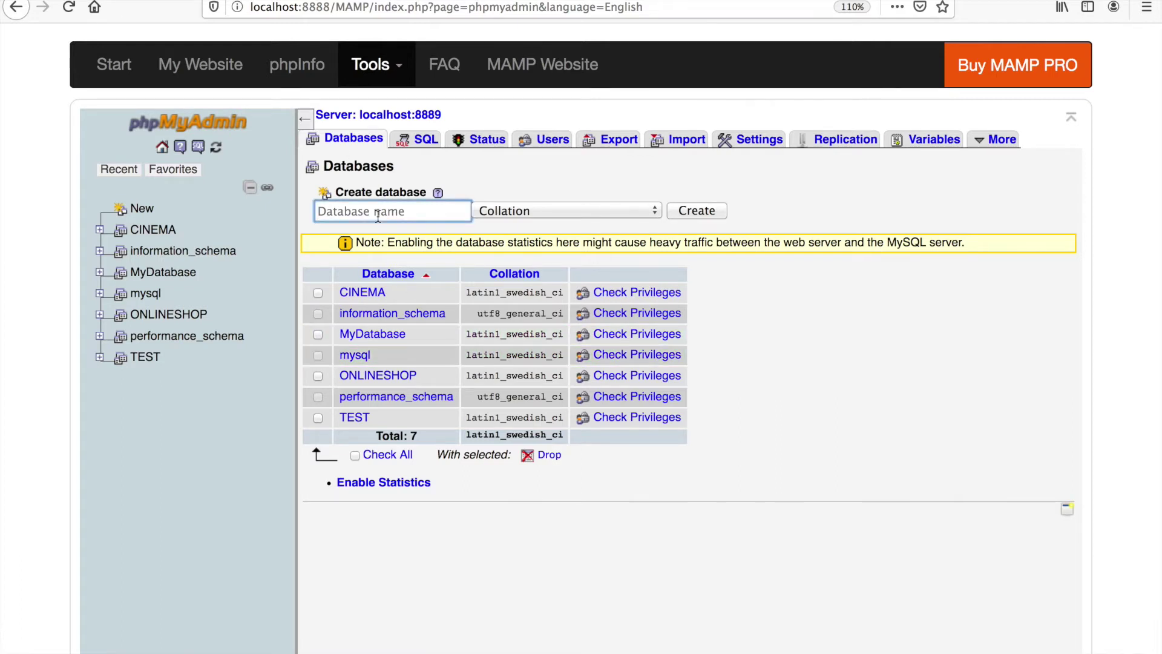
{"action": "type", "text": "wp"}
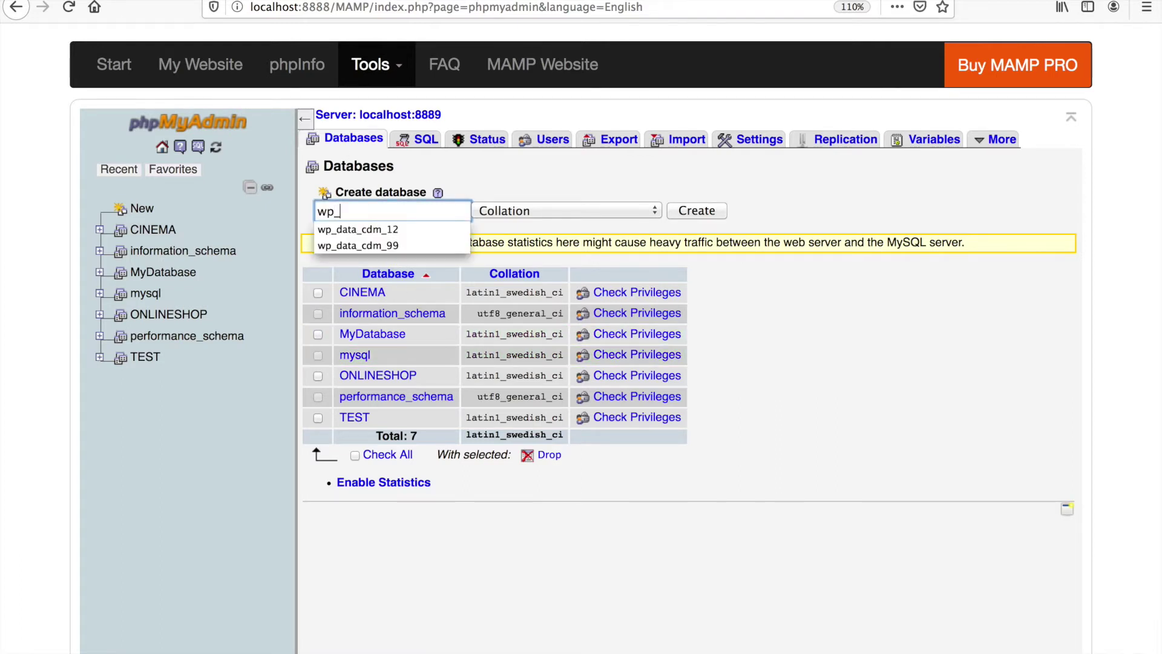
{"action": "type", "text": "_cdm_"}
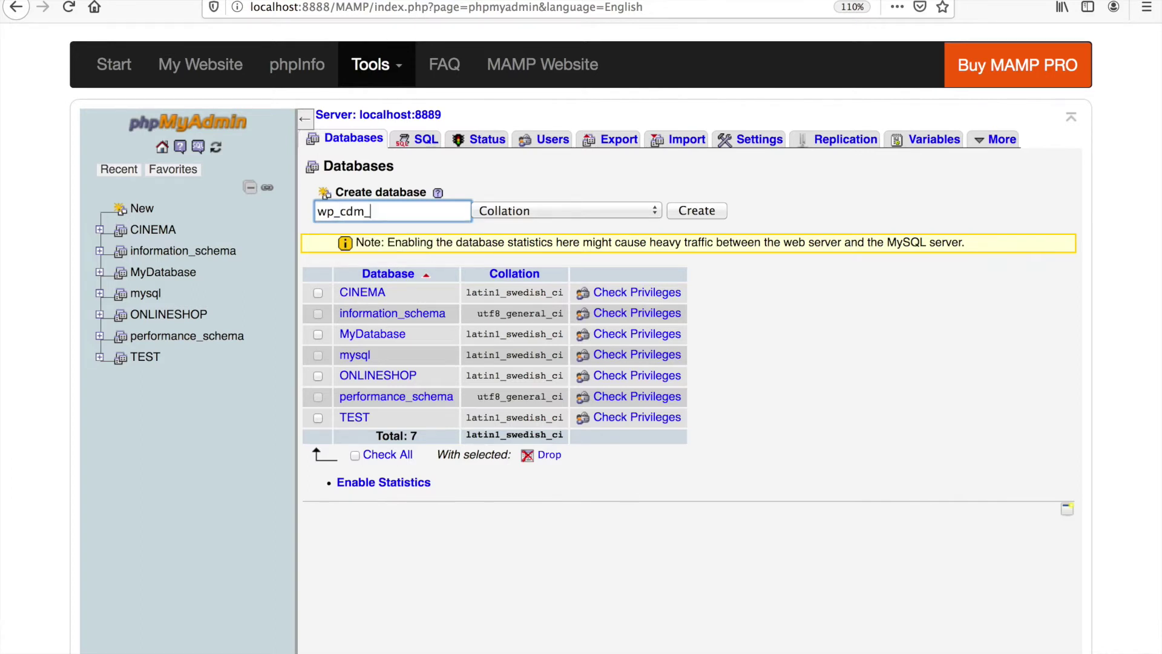
{"action": "key", "text": "BackSpace"}
{"action": "key", "text": "BackSpace"}
{"action": "key", "text": "BackSpace"}
{"action": "key", "text": "BackSpace"}
{"action": "type", "text": "data"}
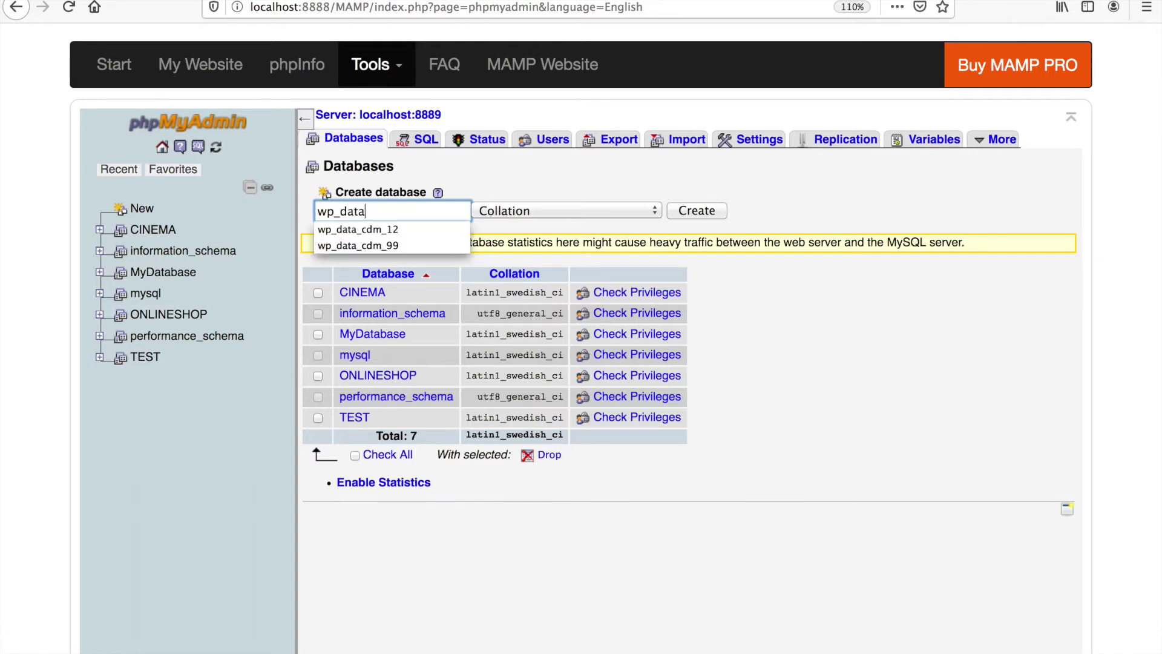
{"action": "type", "text": "_cdm_6"}
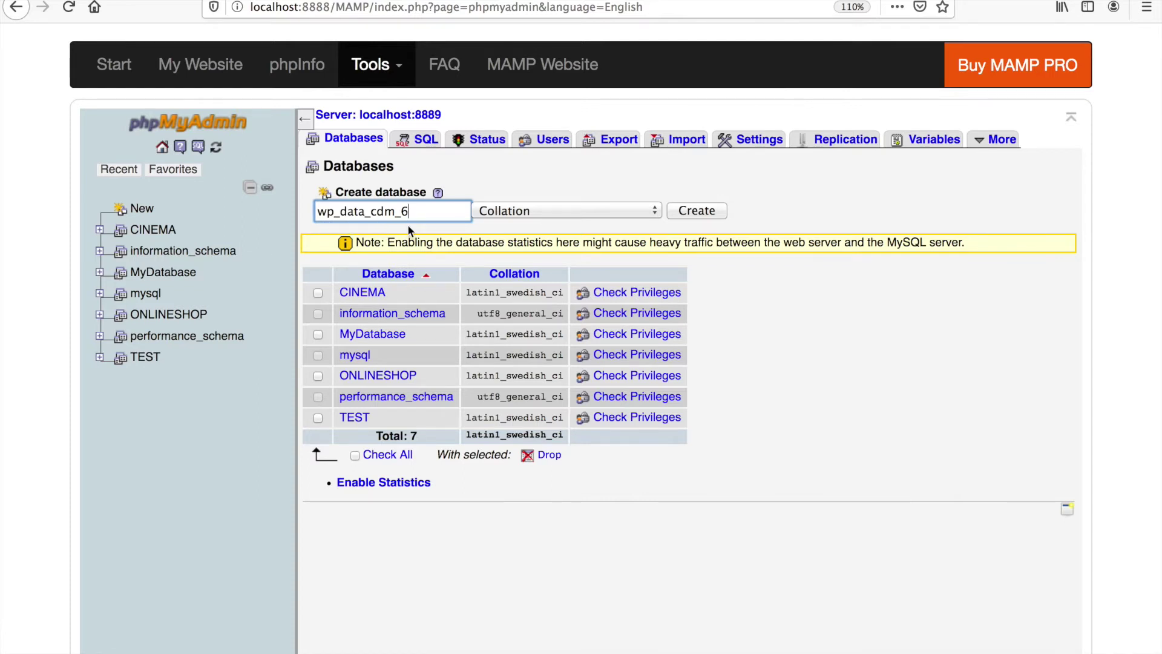
- Create the wp_data_cdm_6 database and start adding a user from its Privileges tab
{"action": "left_click", "coordinate": [705, 216]}
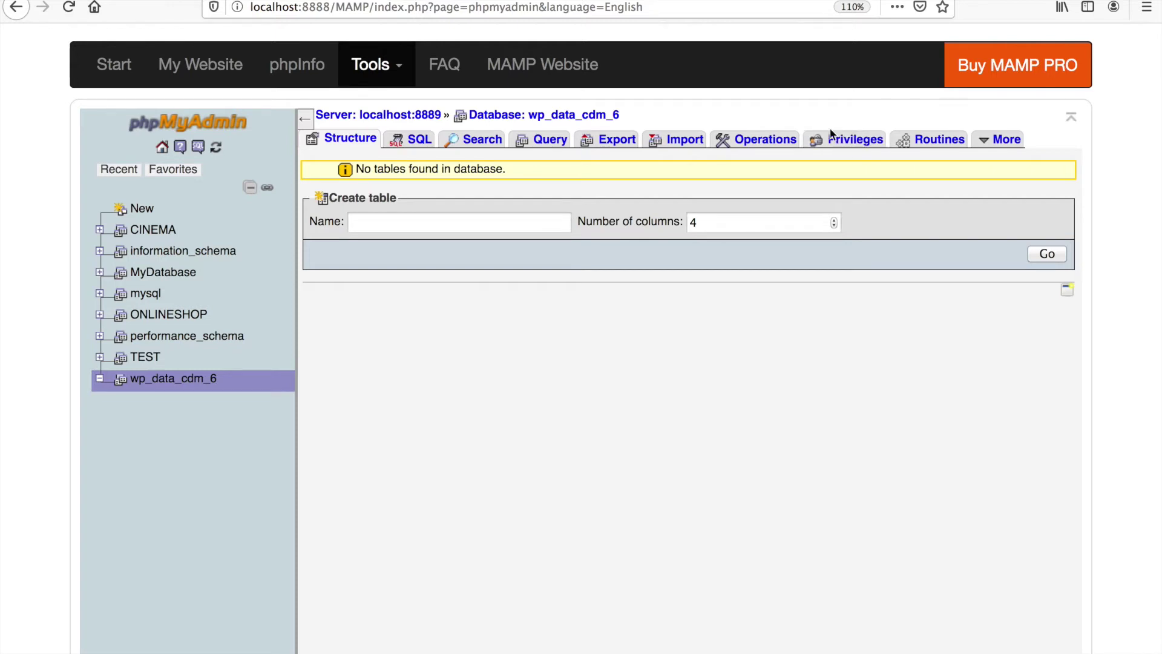
{"action": "left_click", "coordinate": [852, 141]}
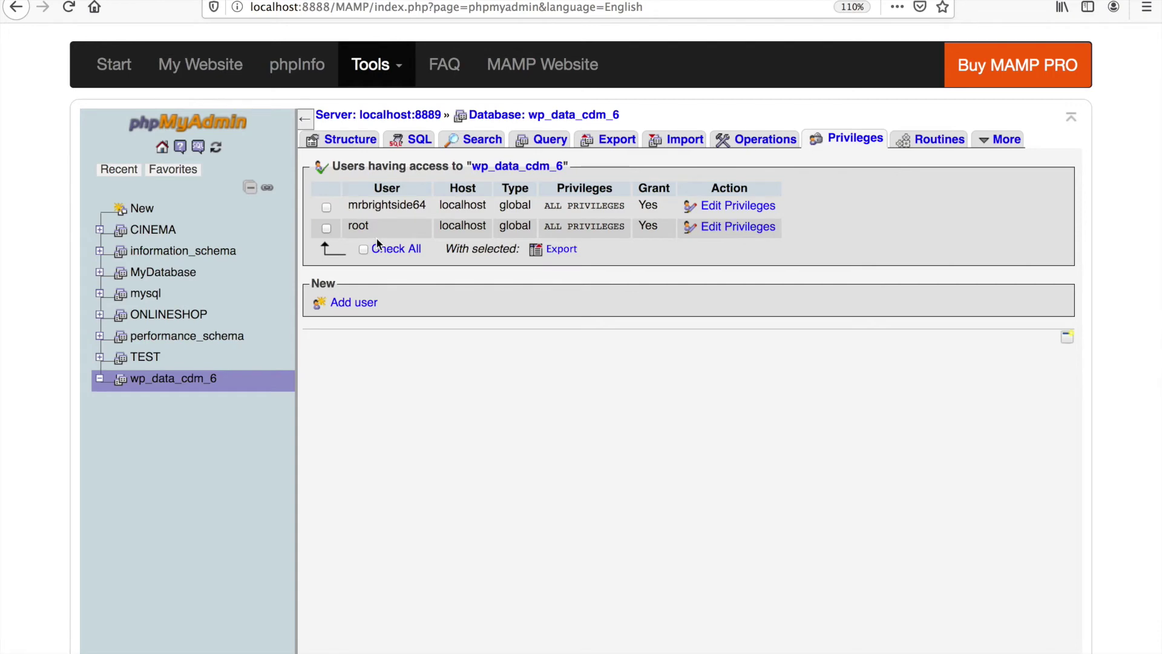
{"action": "left_click", "coordinate": [350, 305]}
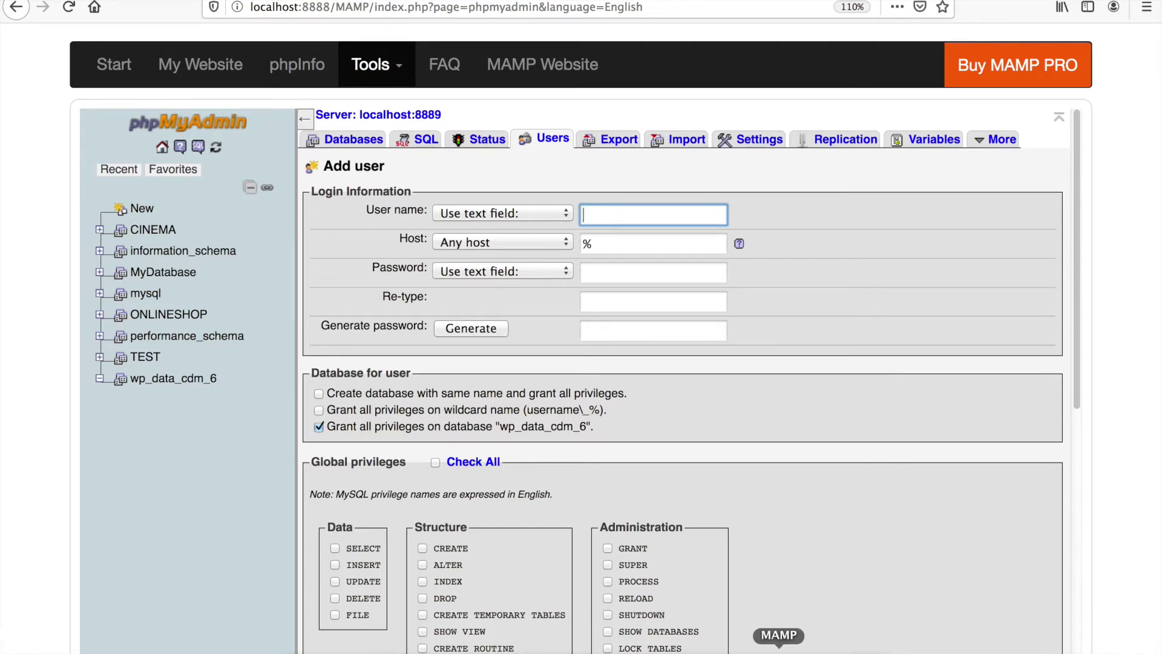
- Remove the blank line in the UsersWP-Setup notes and copy the database username
{"action": "left_click", "coordinate": [756, 636]}
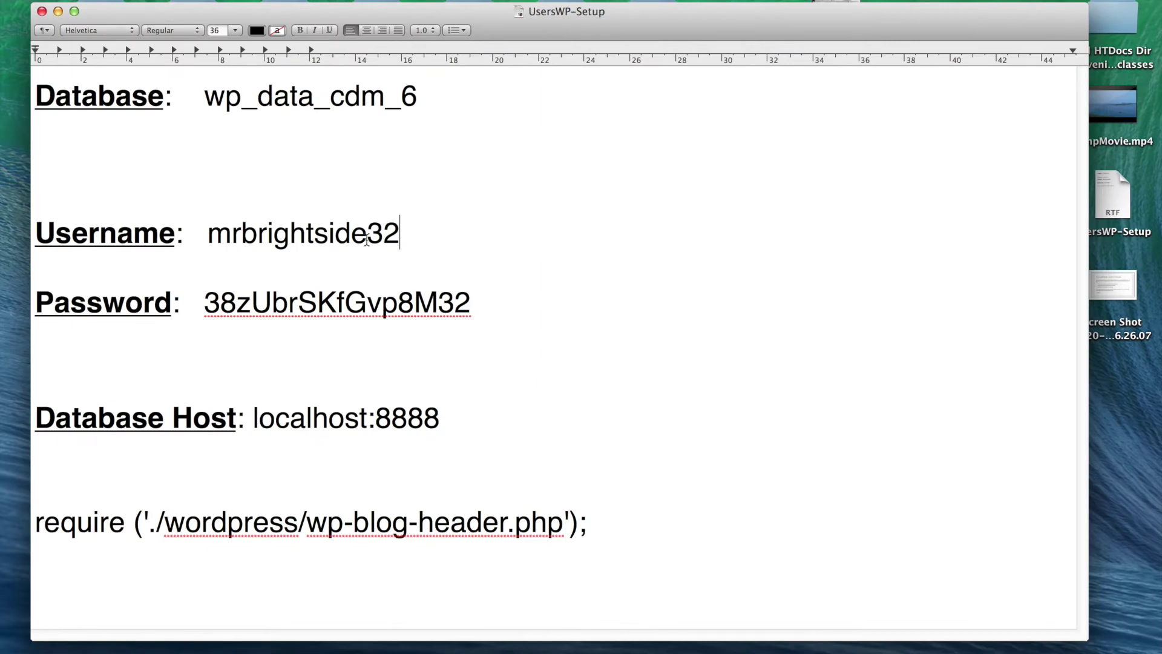
{"action": "left_click_drag", "start_coordinate": [204, 11], "coordinate": [176, 0]}
{"action": "left_click", "coordinate": [511, 432]}
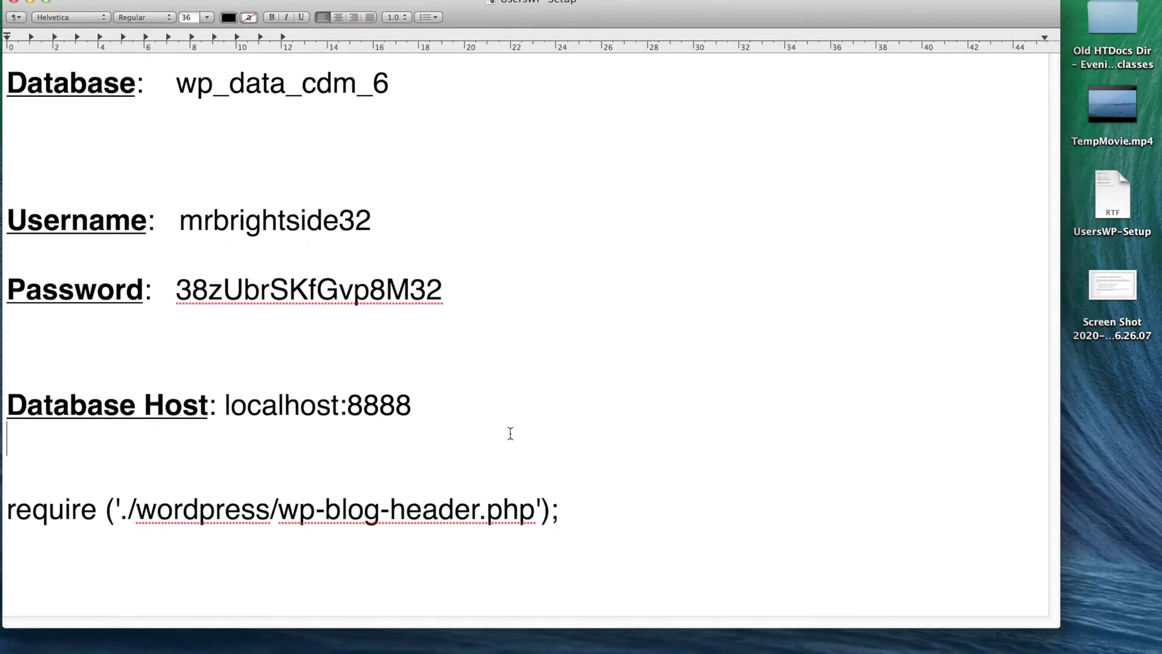
{"action": "key", "text": "Return"}
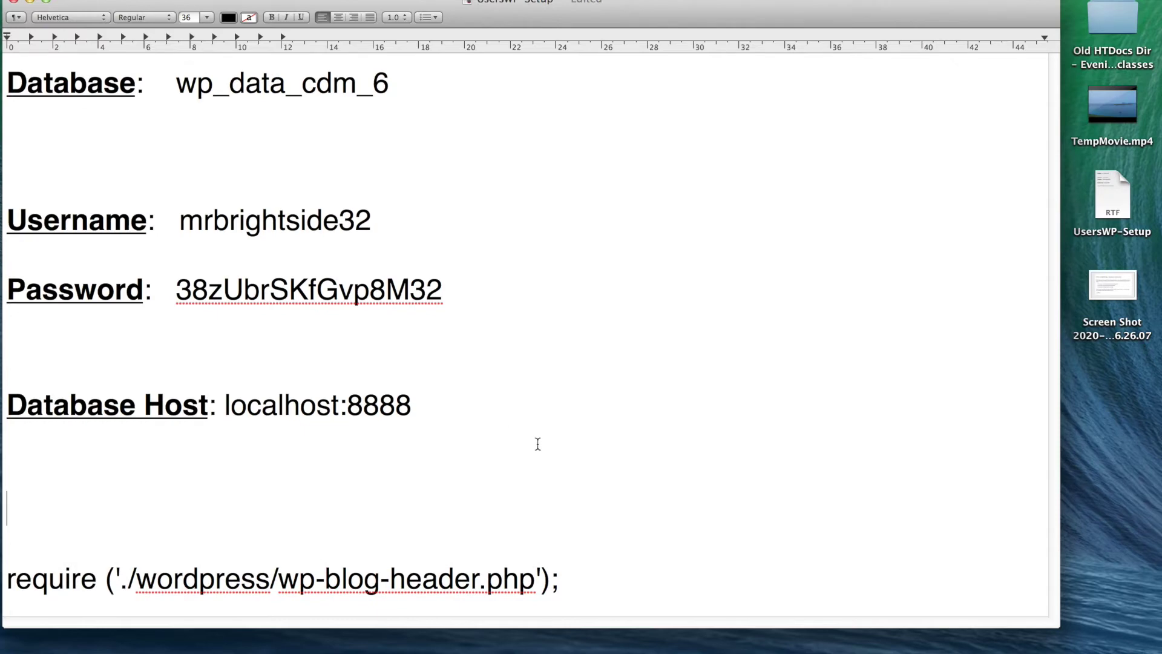
{"action": "key", "text": "BackSpace"}
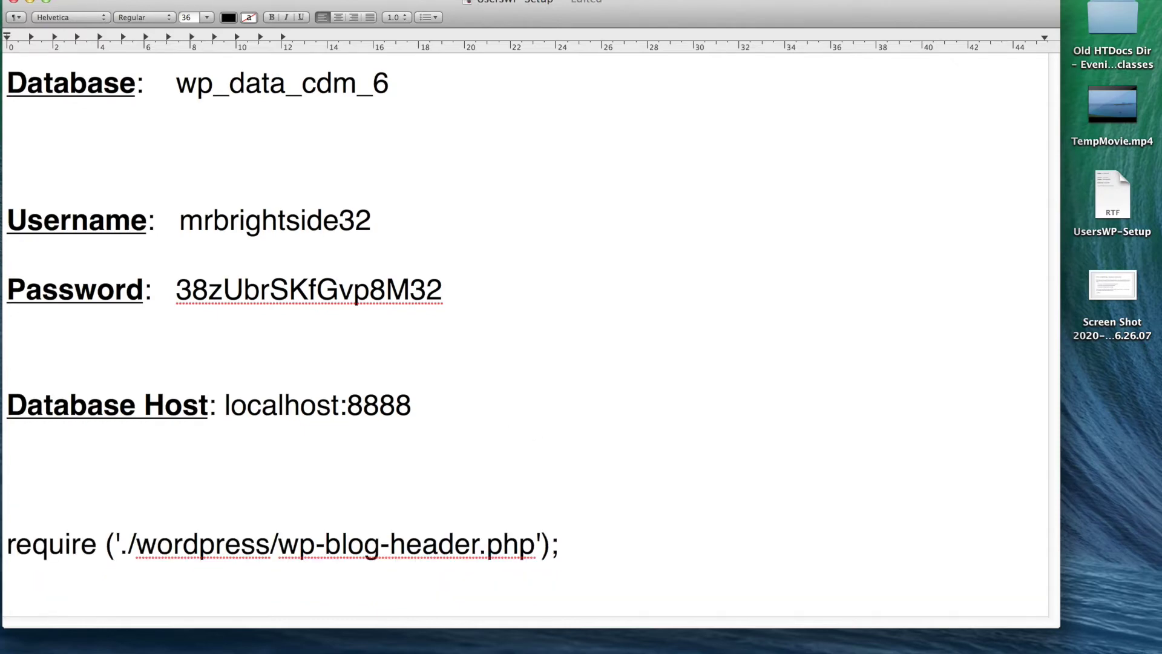
{"action": "triple_click", "coordinate": [304, 237]}
{"action": "double_click", "coordinate": [302, 228]}
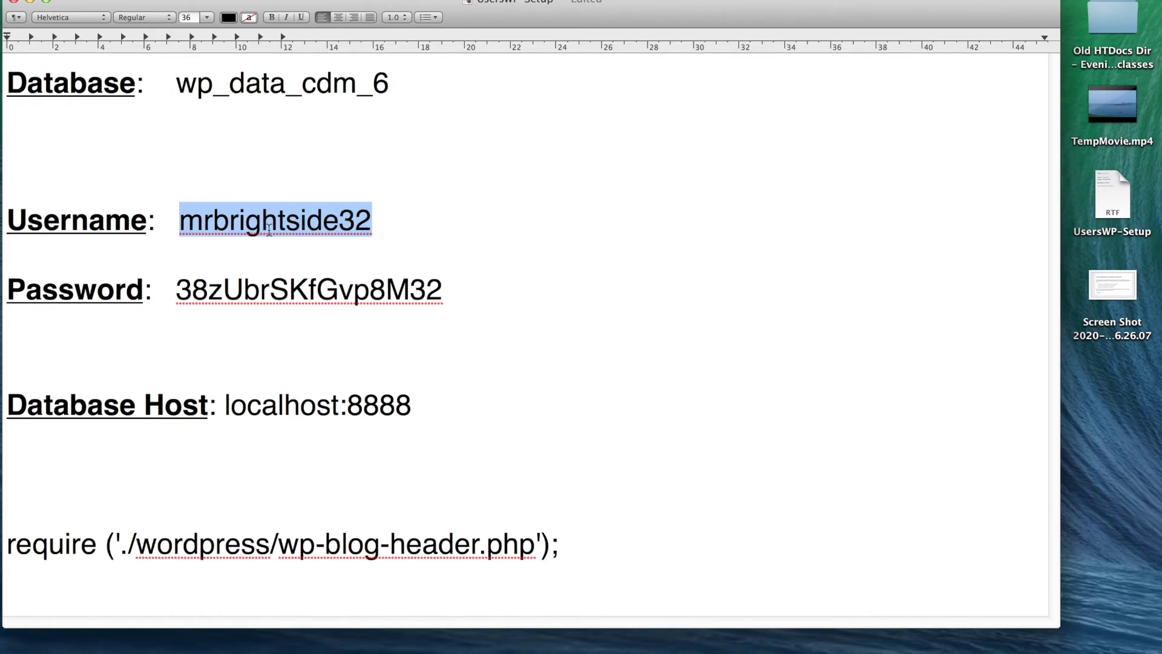
{"action": "left_click", "coordinate": [575, 649]}
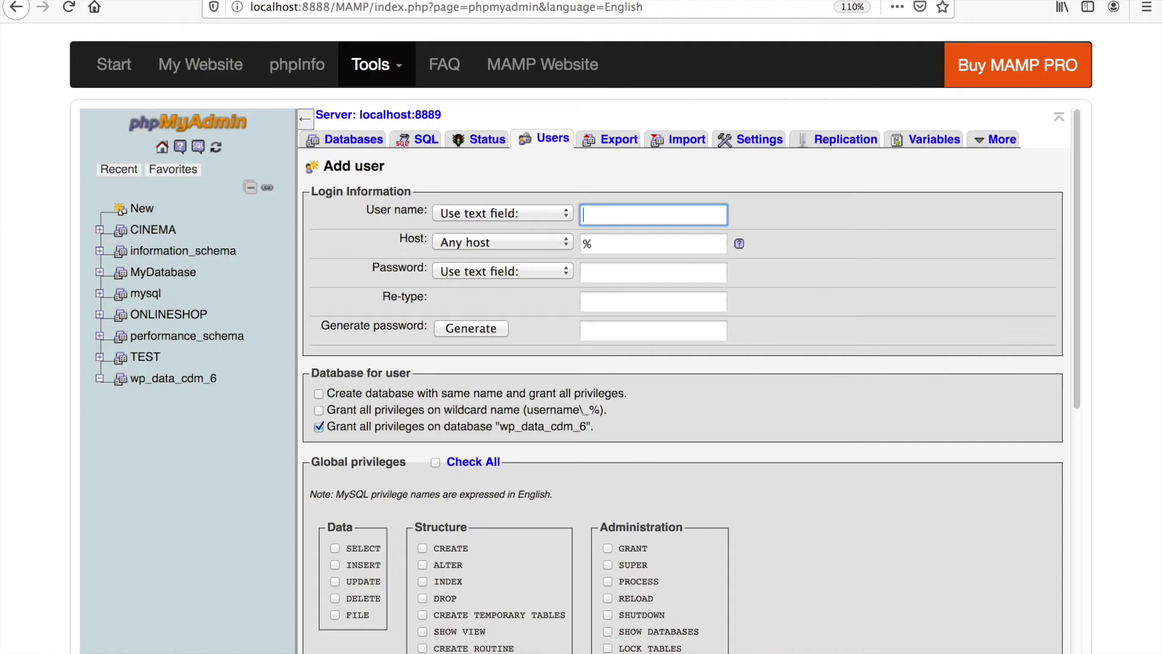
- Paste the database username into the User name field and open the connection-error screenshot
{"action": "right_click", "coordinate": [620, 214]}
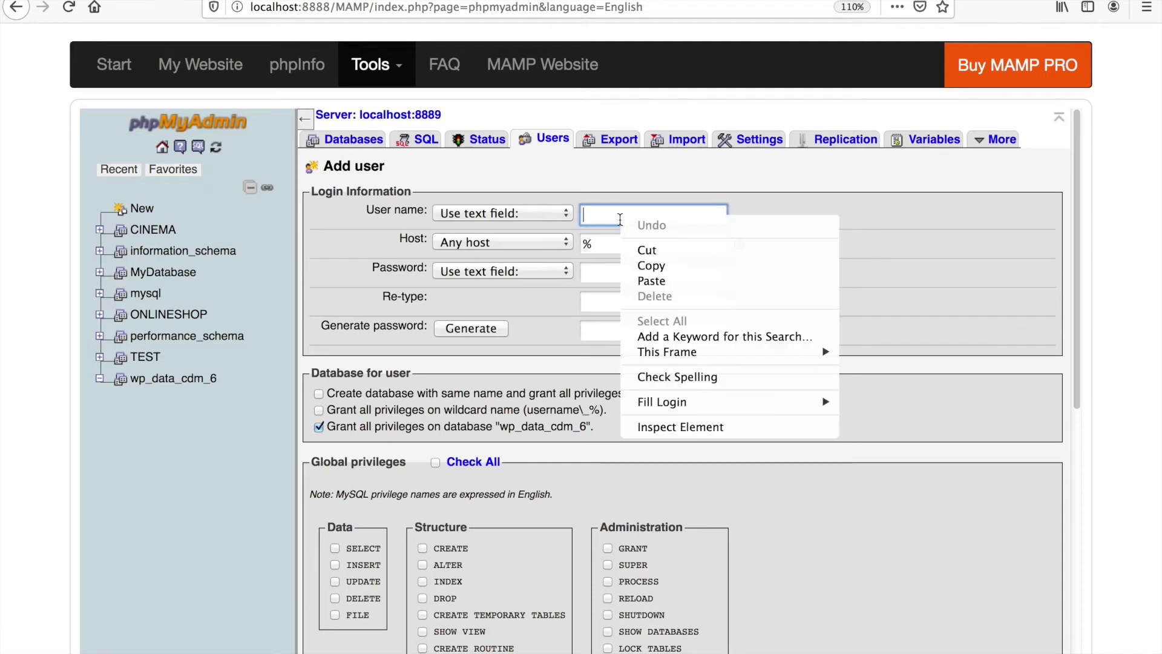
{"action": "left_click", "coordinate": [684, 280]}
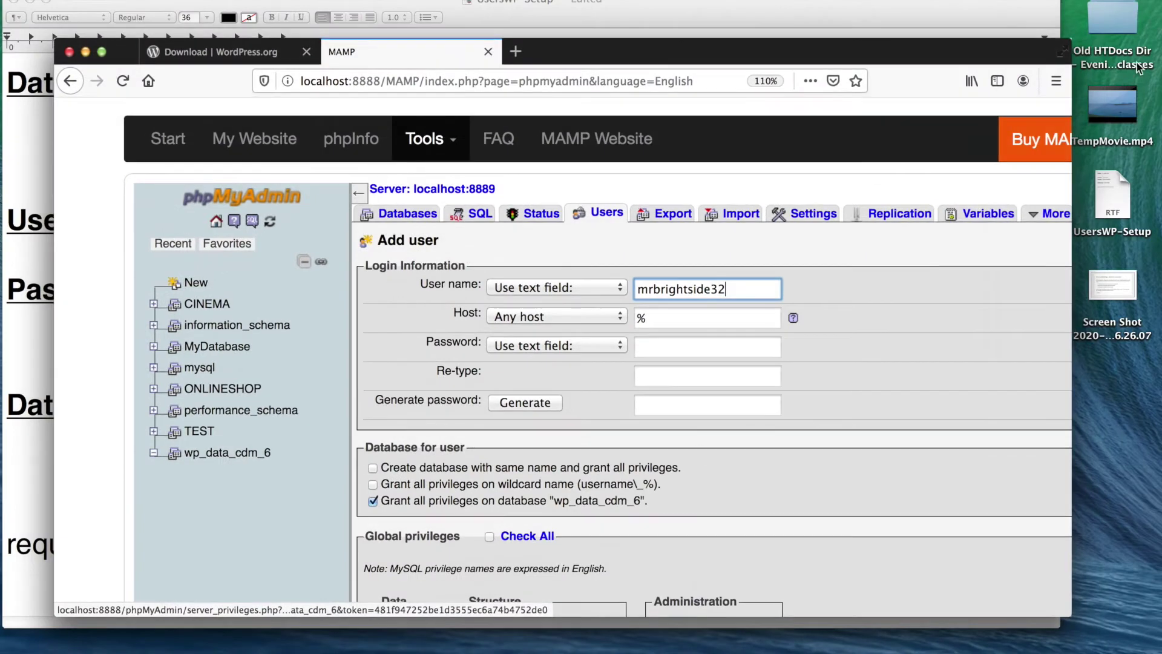
{"action": "double_click", "coordinate": [1119, 277]}
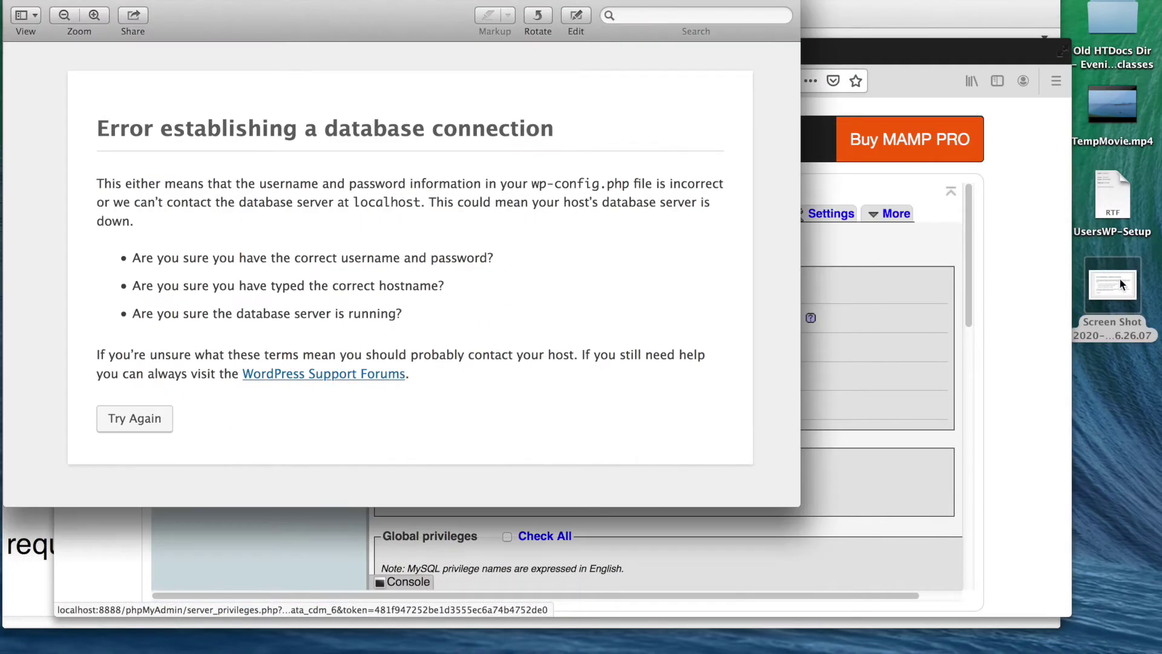
- Highlight the username/password and hostname questions in the error screenshot, then close it
{"action": "left_click_drag", "start_coordinate": [78, 98], "coordinate": [652, 418]}
{"action": "left_click", "coordinate": [733, 96]}
{"action": "left_click_drag", "start_coordinate": [338, 244], "coordinate": [515, 268]}
{"action": "left_click", "coordinate": [343, 228]}
{"action": "left_click_drag", "start_coordinate": [345, 236], "coordinate": [499, 267]}
{"action": "left_click", "coordinate": [509, 267]}
{"action": "left_click_drag", "start_coordinate": [426, 235], "coordinate": [516, 278]}
{"action": "left_click_drag", "start_coordinate": [217, 267], "coordinate": [486, 306]}
{"action": "left_click_drag", "start_coordinate": [98, 268], "coordinate": [538, 297]}
{"action": "left_click", "coordinate": [15, 1]}
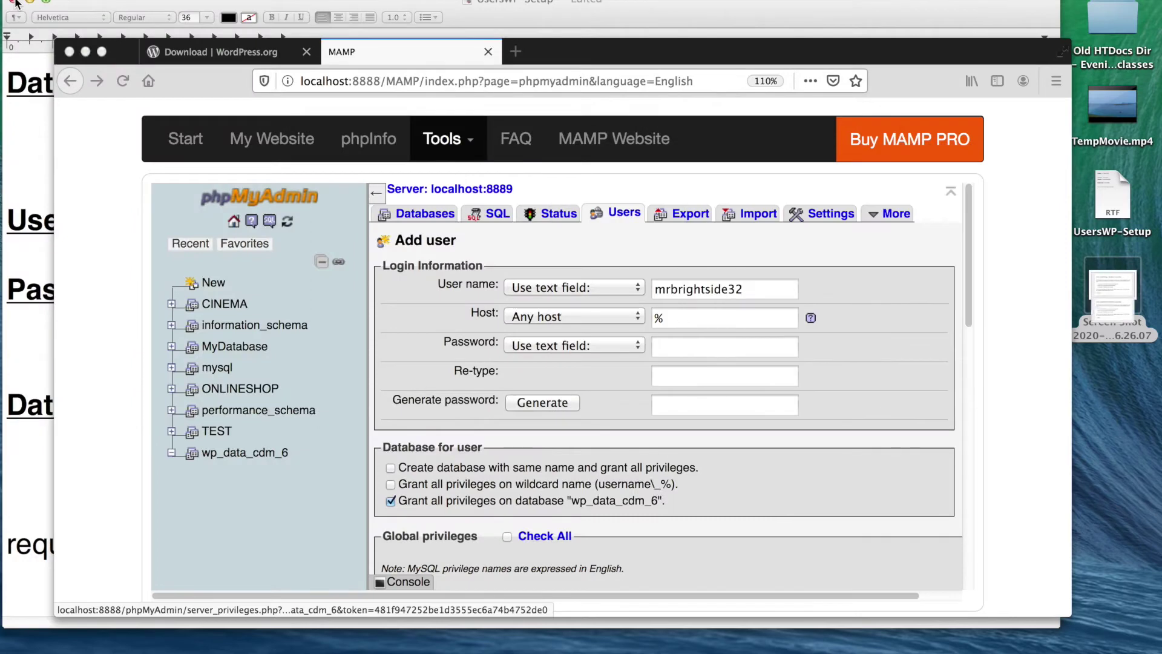
- Restrict the new phpMyAdmin user's Host to Local (localhost) instead of Any host
{"action": "left_click", "coordinate": [569, 318]}
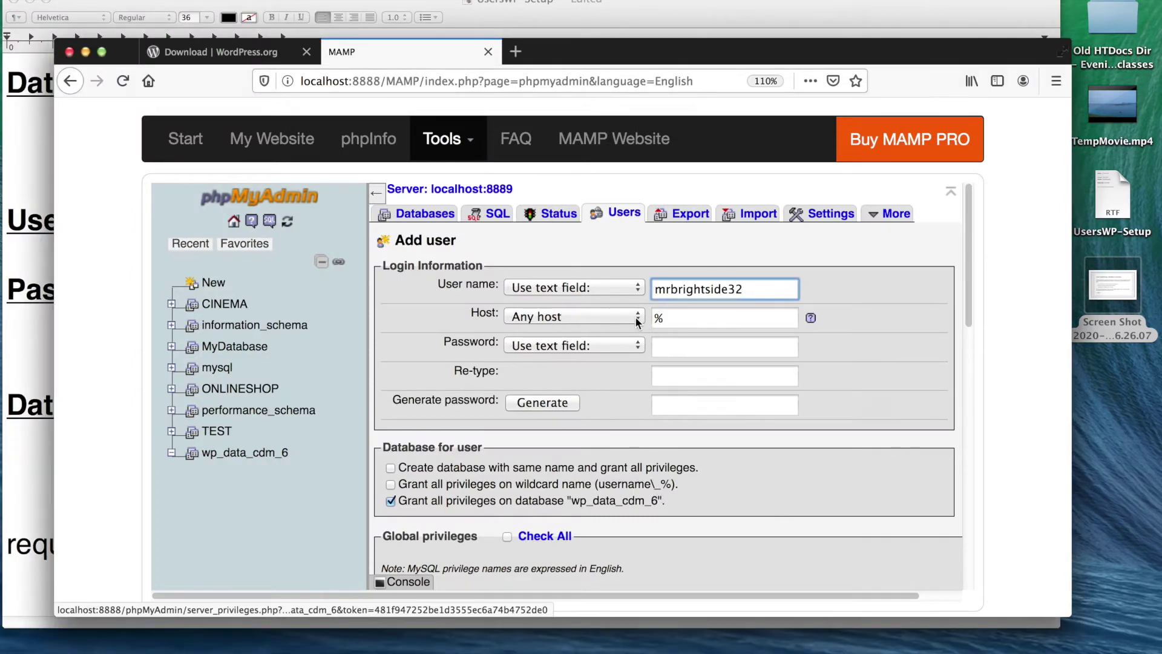
{"action": "left_click", "coordinate": [637, 317]}
{"action": "left_click", "coordinate": [586, 331]}
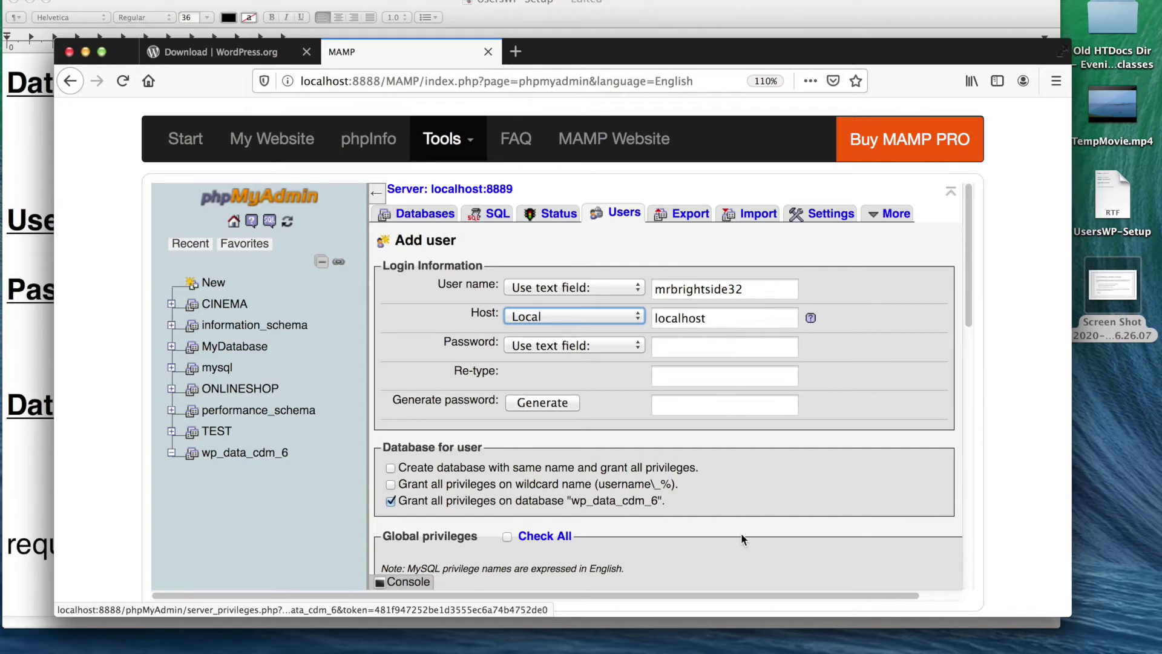
- Copy the database password from the TextEdit setup notes
{"action": "left_click", "coordinate": [749, 647]}
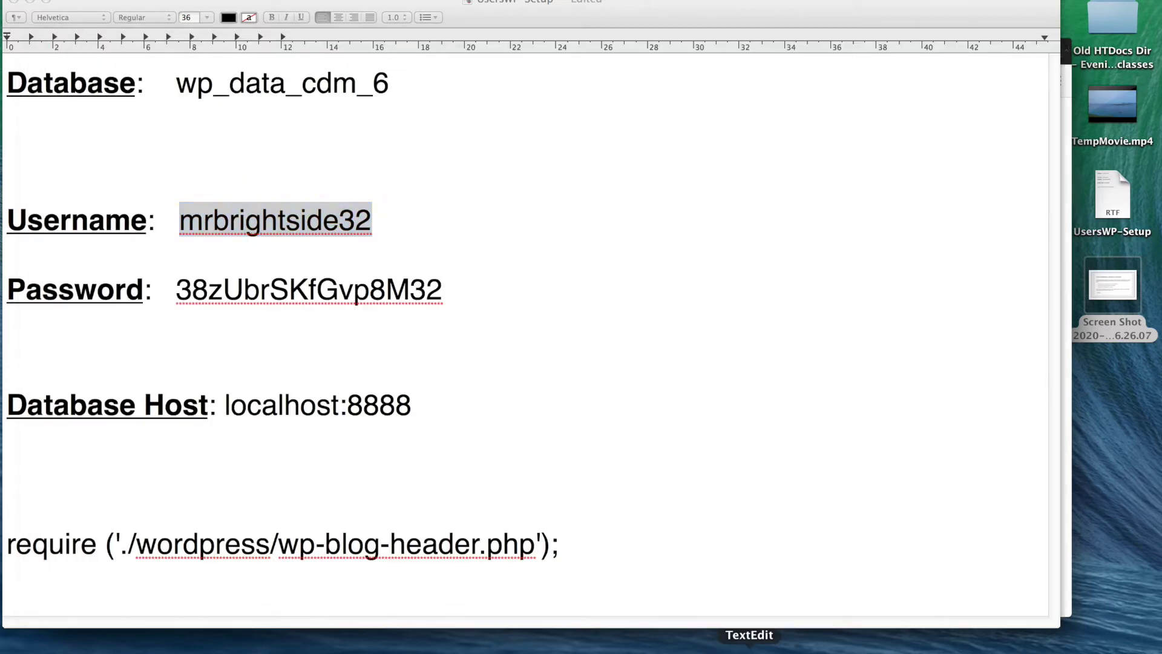
{"action": "double_click", "coordinate": [320, 289]}
{"action": "right_click", "coordinate": [321, 283]}
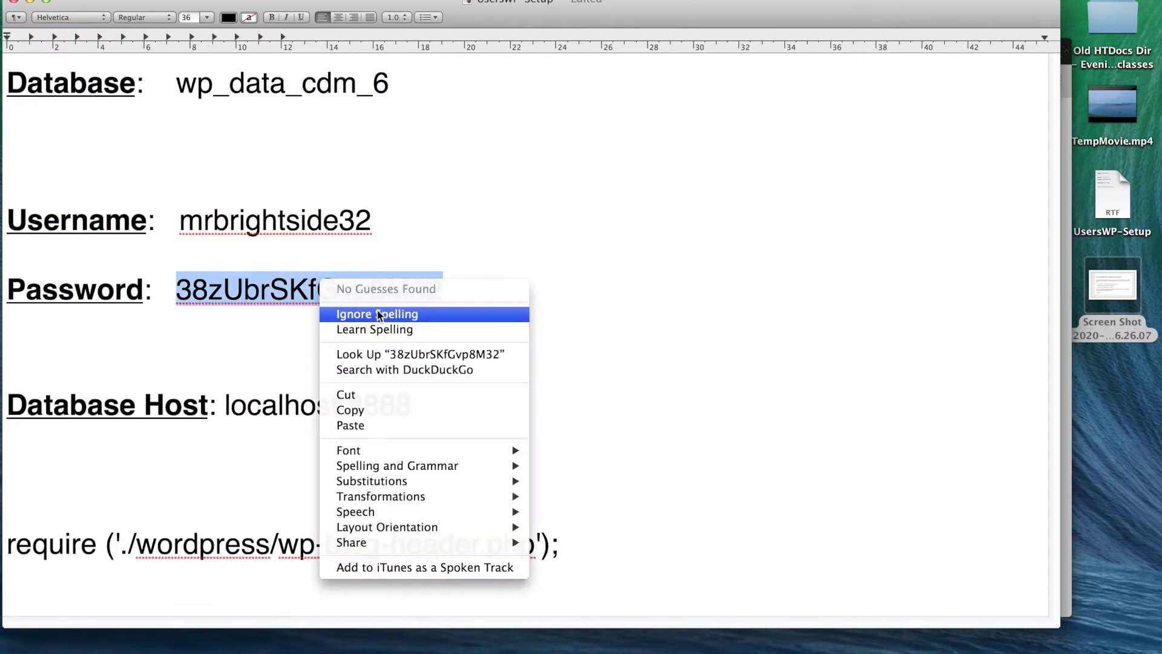
{"action": "left_click", "coordinate": [403, 409]}
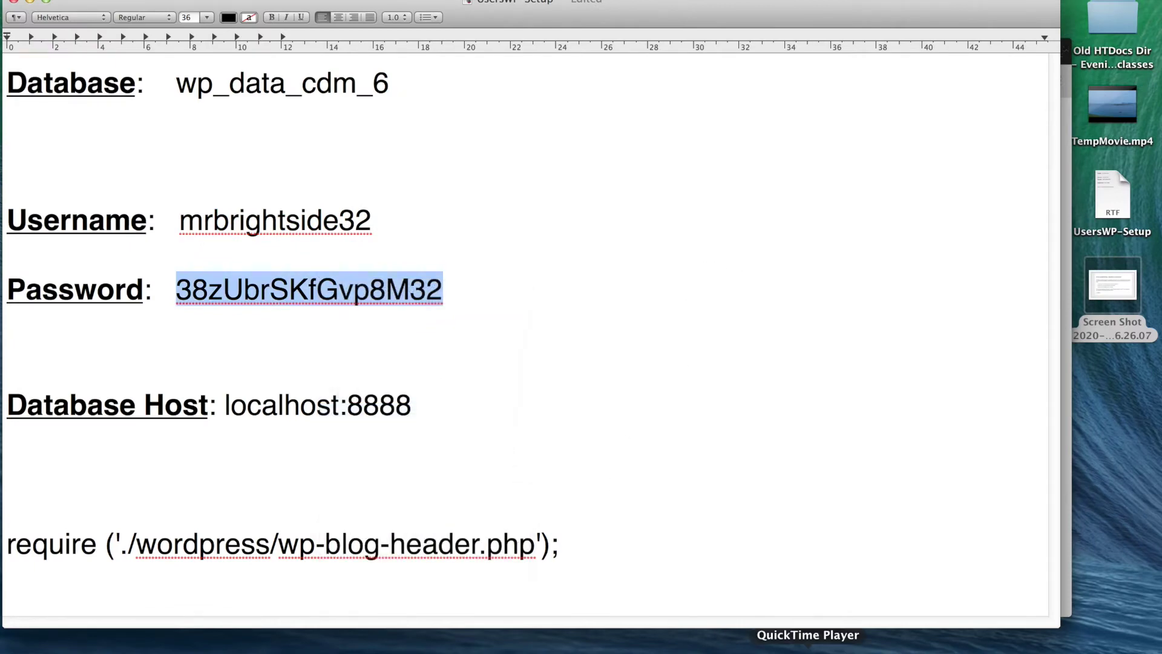
{"action": "left_click", "coordinate": [576, 646]}
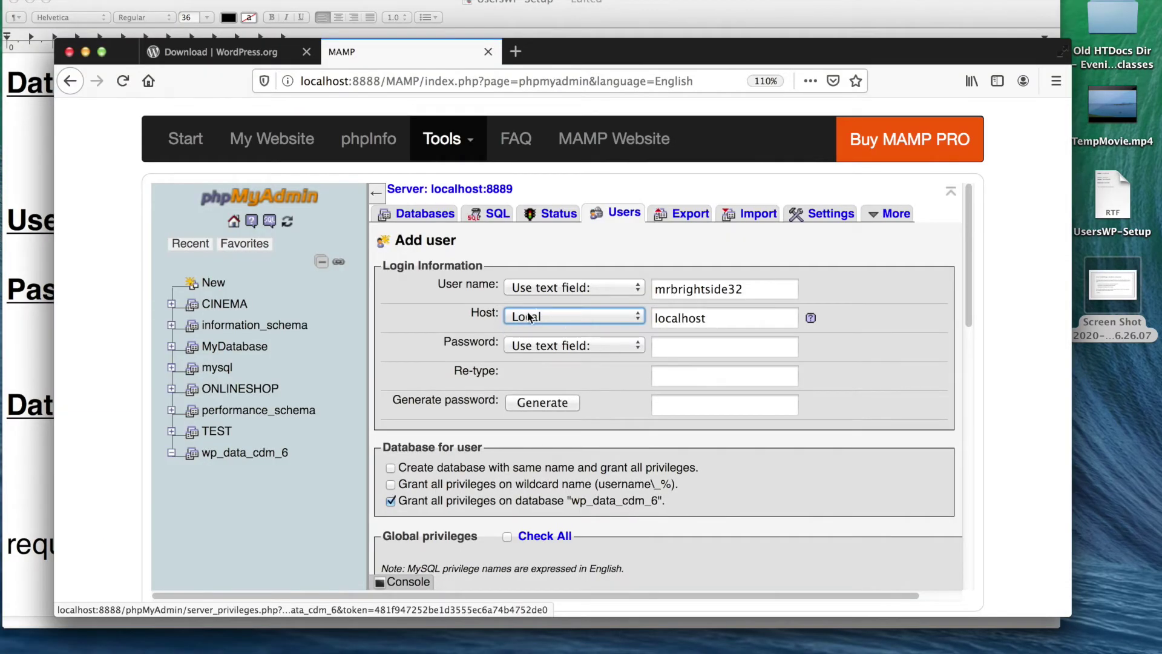
- Review the database connection error screenshot, then return to the Add user form's password field
{"action": "double_click", "coordinate": [1126, 283]}
{"action": "left_click_drag", "start_coordinate": [64, 76], "coordinate": [777, 502]}
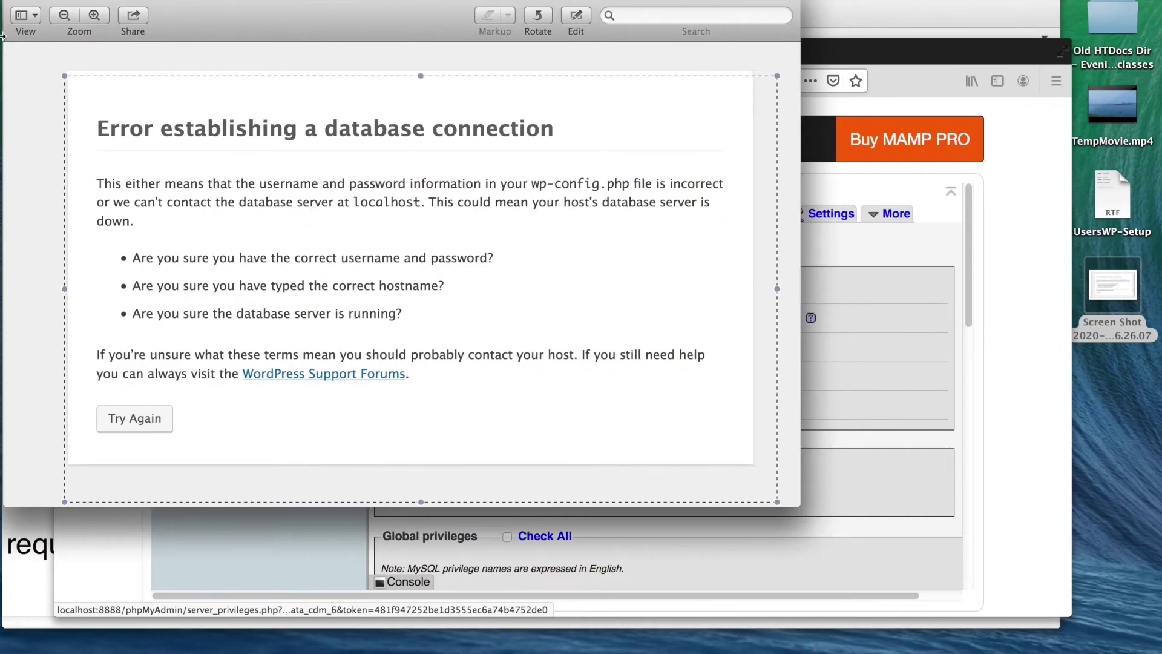
{"action": "left_click", "coordinate": [17, 2]}
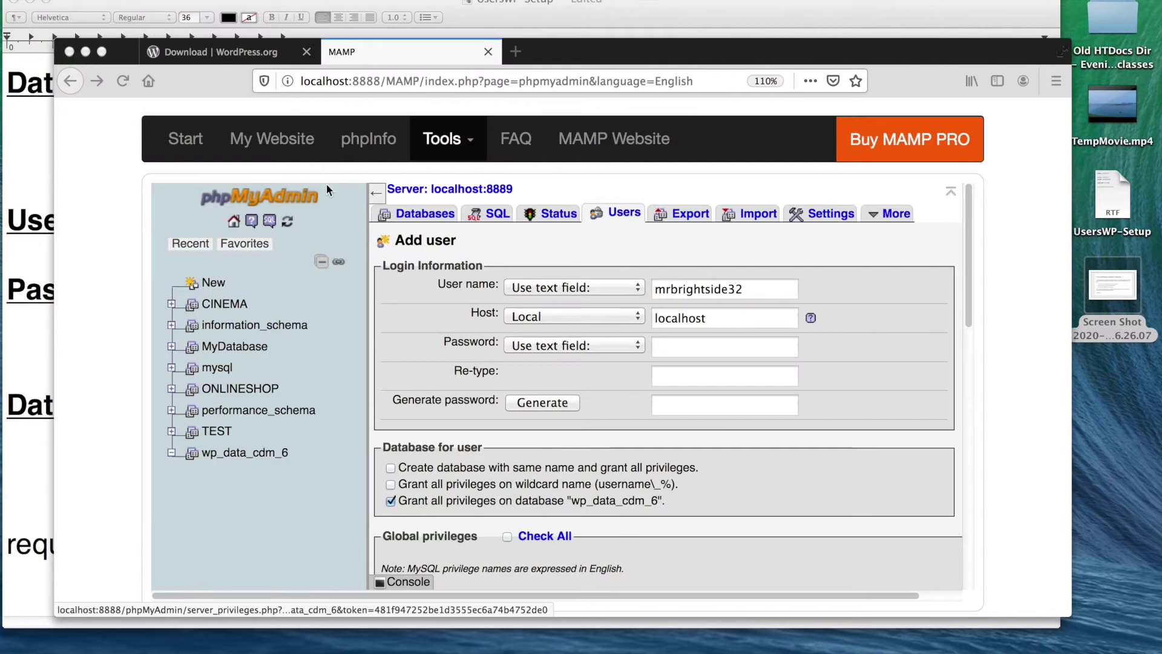
{"action": "left_click", "coordinate": [557, 314]}
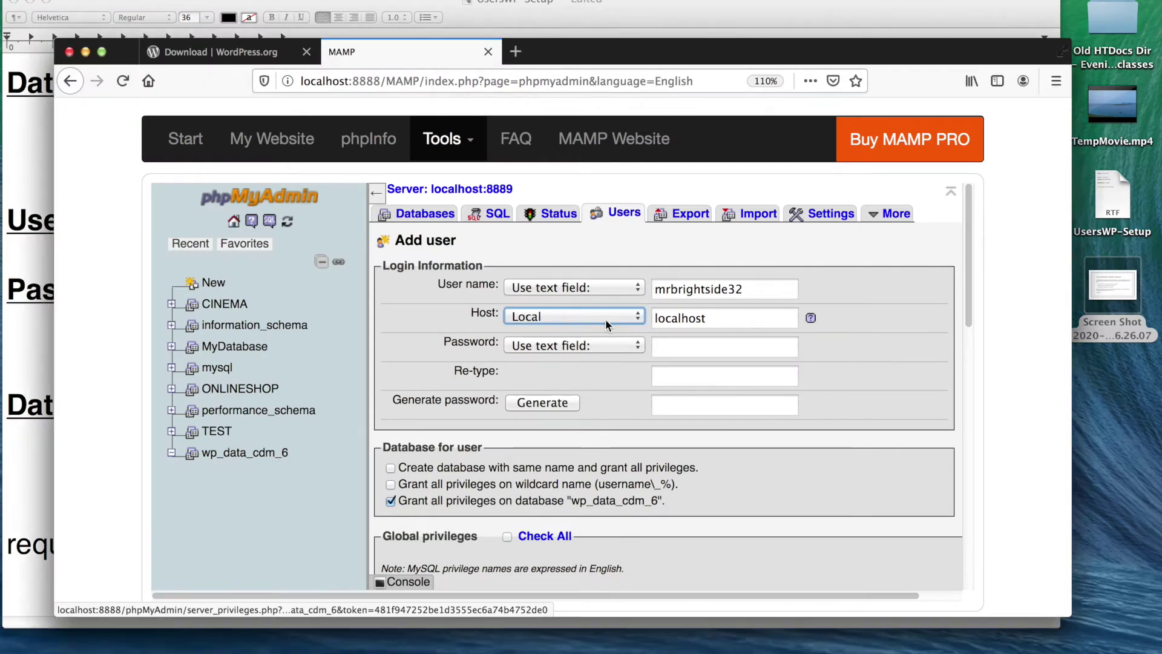
{"action": "left_click", "coordinate": [696, 342]}
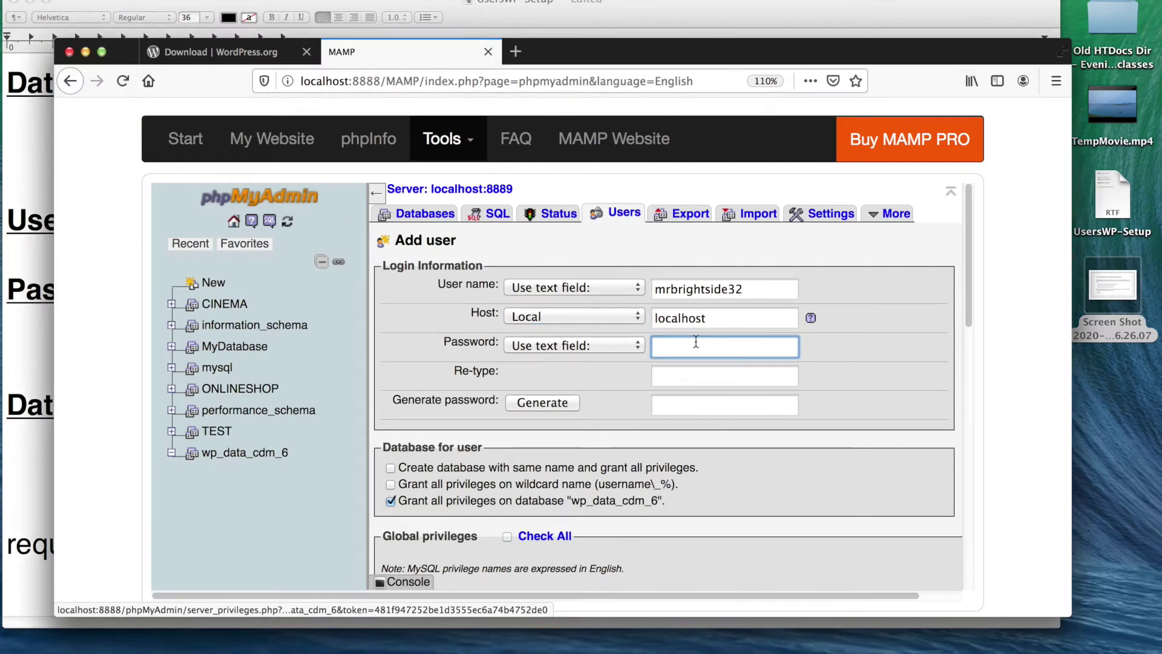
- Paste the notes' password into both the Password and Re-type fields
{"action": "right_click", "coordinate": [696, 342]}
{"action": "left_click", "coordinate": [746, 402]}
{"action": "left_click", "coordinate": [679, 371]}
{"action": "right_click", "coordinate": [681, 372]}
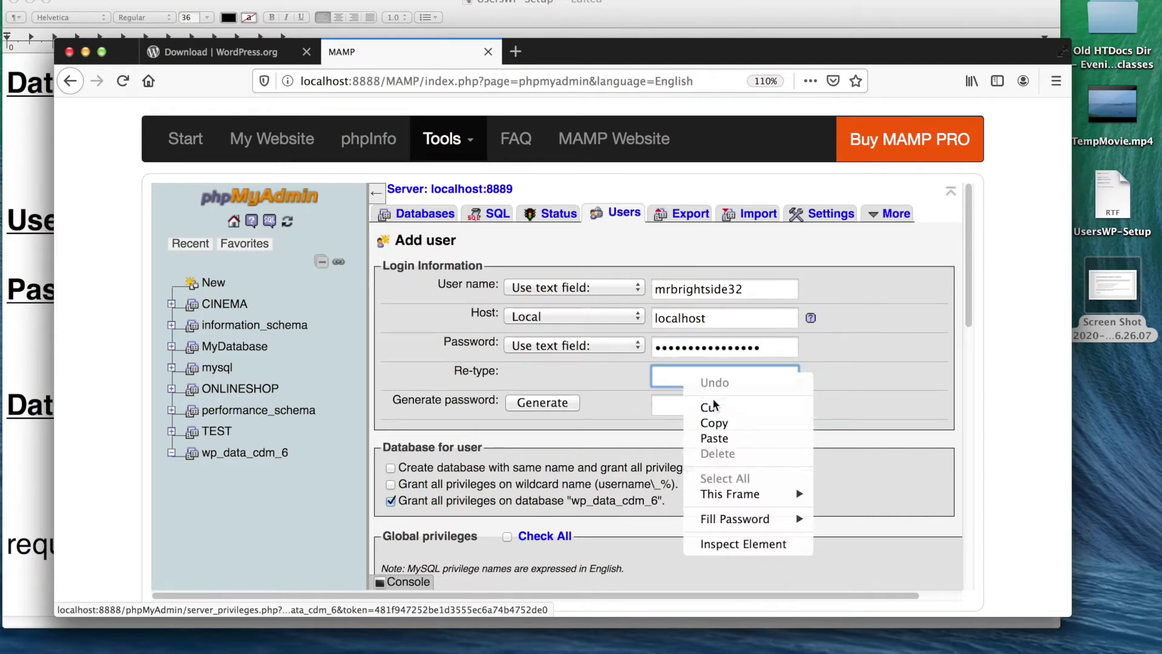
{"action": "left_click", "coordinate": [715, 437]}
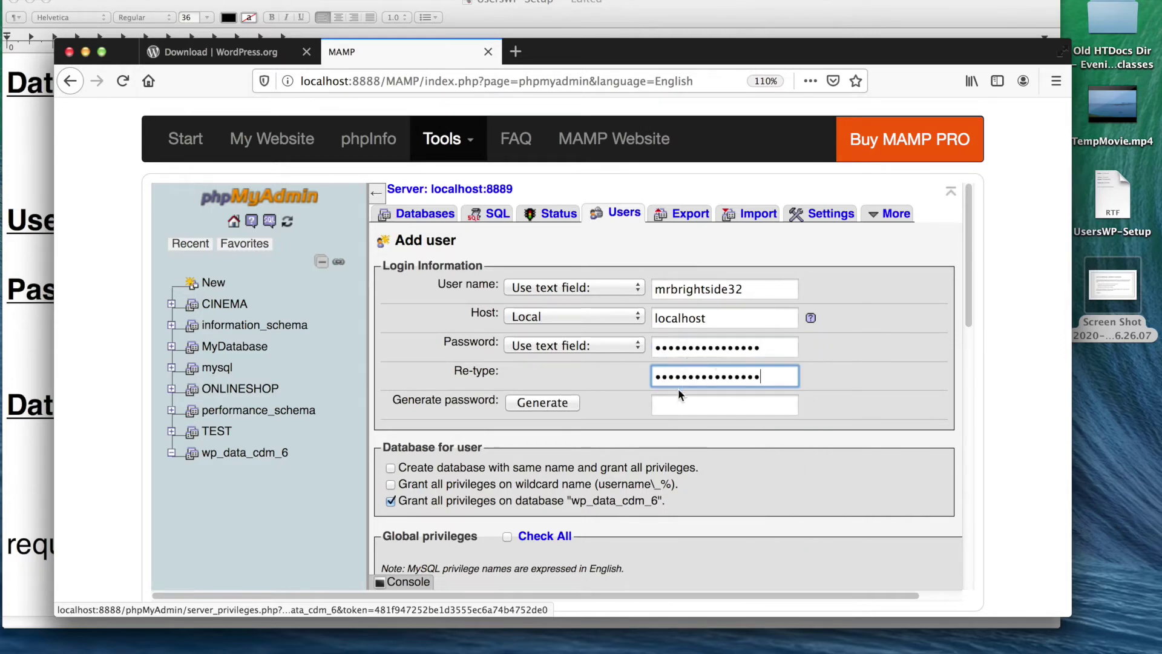
- Grant all global privileges, create the user, and decline Firefox's offer to save the login
{"action": "scroll", "coordinate": [496, 427], "scroll_direction": "down", "scroll_amount": 3}
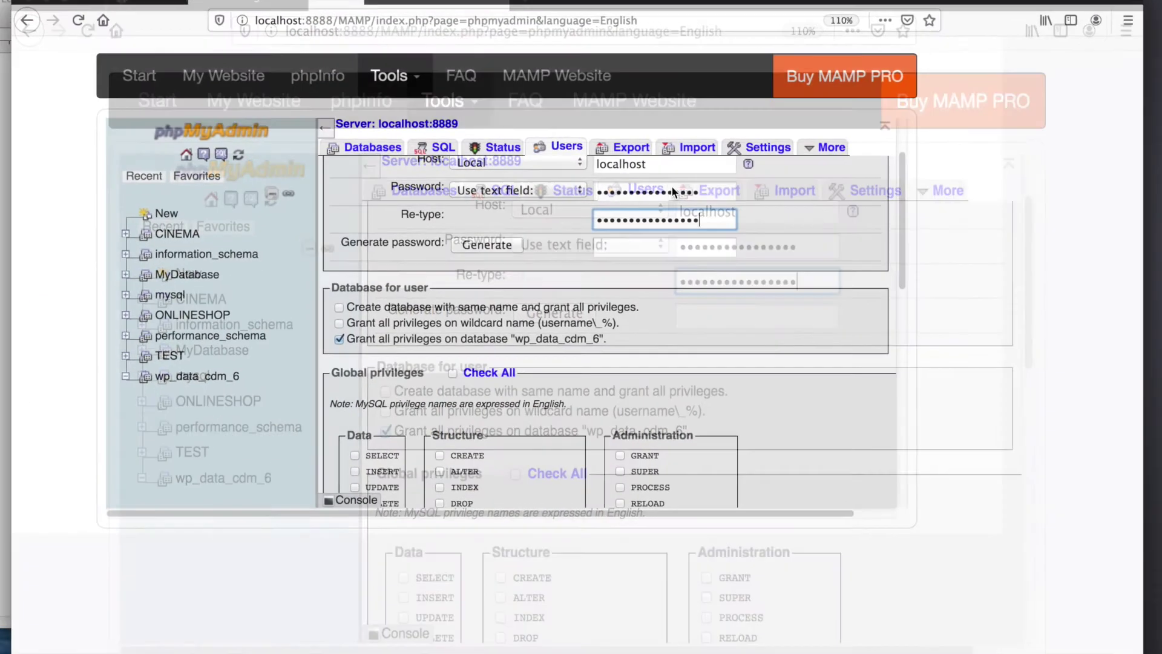
{"action": "scroll", "coordinate": [561, 269], "scroll_direction": "down", "scroll_amount": 2}
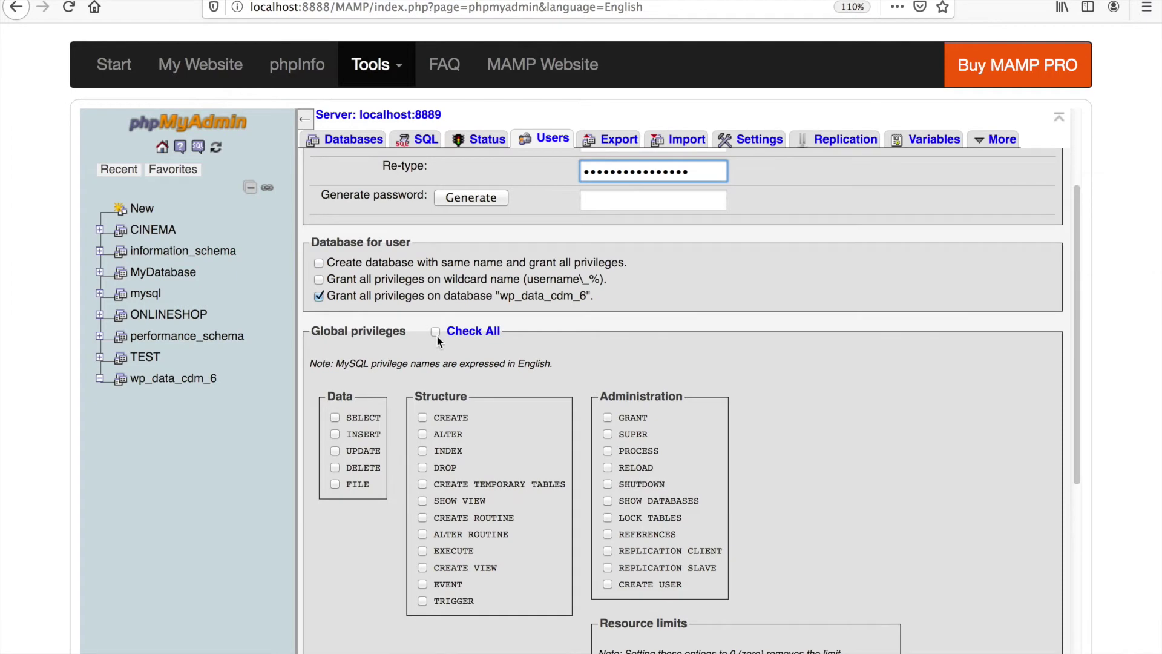
{"action": "left_click", "coordinate": [435, 332]}
{"action": "scroll", "coordinate": [760, 378], "scroll_direction": "down", "scroll_amount": 5}
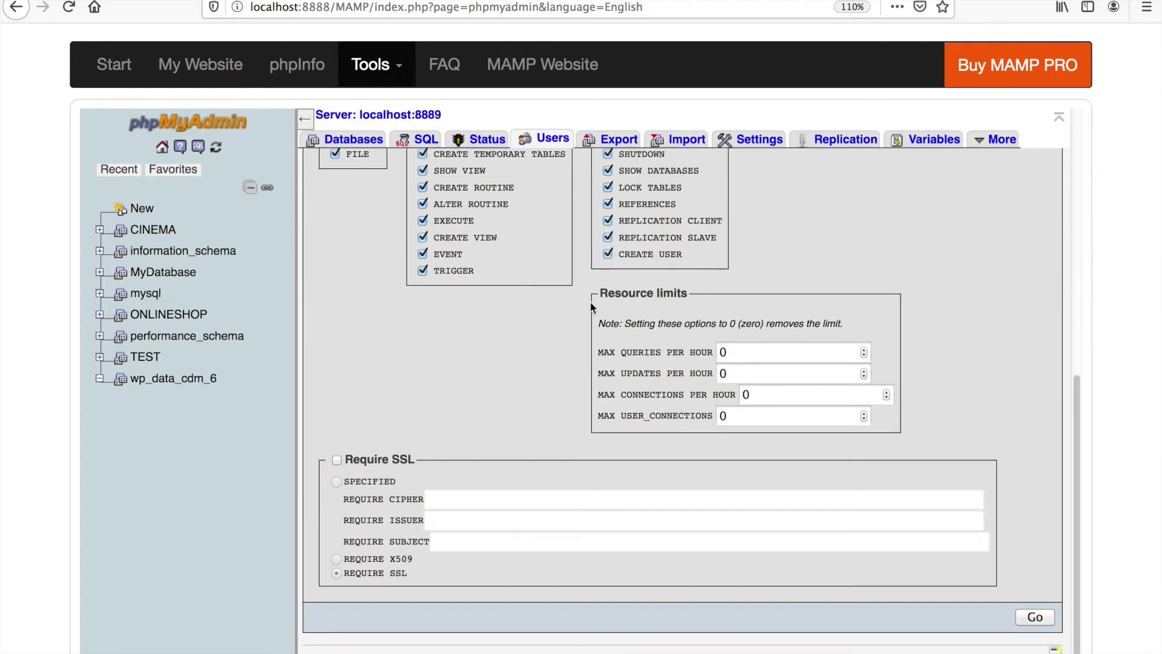
{"action": "scroll", "coordinate": [941, 342], "scroll_direction": "up", "scroll_amount": 8}
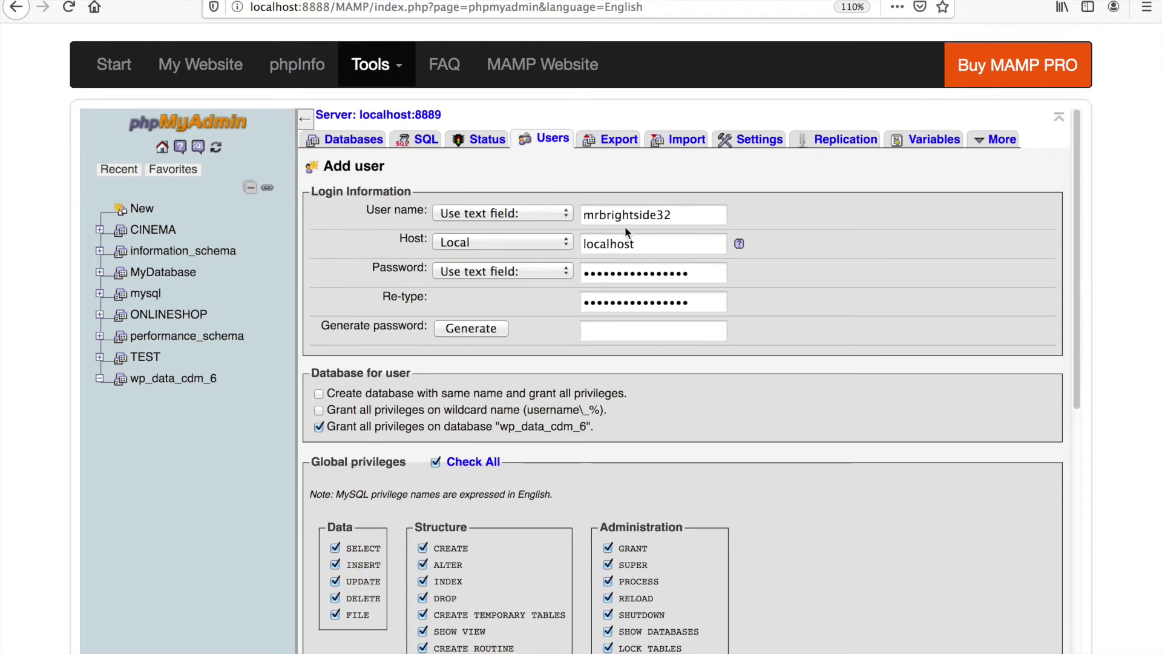
{"action": "scroll", "coordinate": [810, 289], "scroll_direction": "down", "scroll_amount": 8}
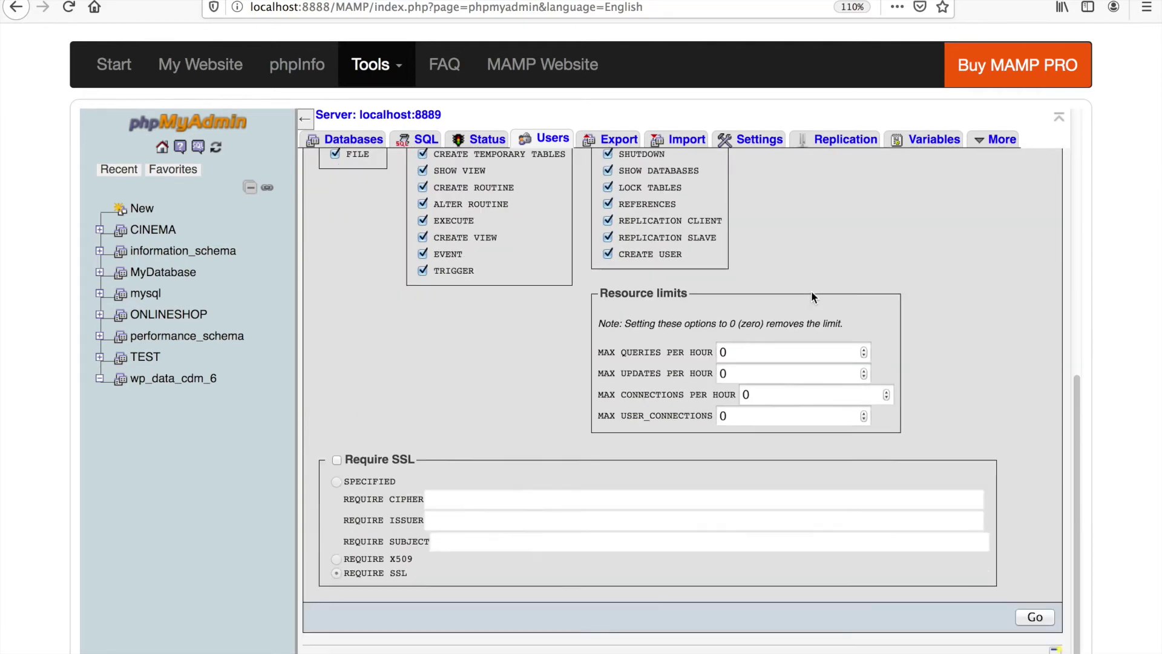
{"action": "left_click", "coordinate": [1034, 618]}
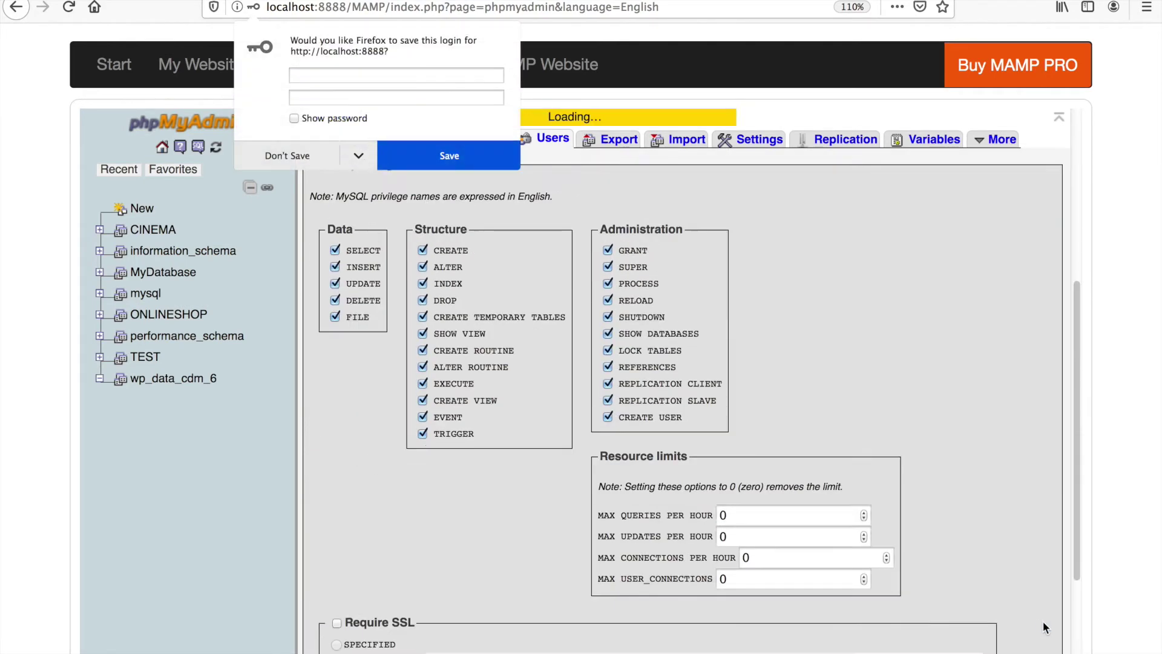
{"action": "left_click", "coordinate": [299, 154]}
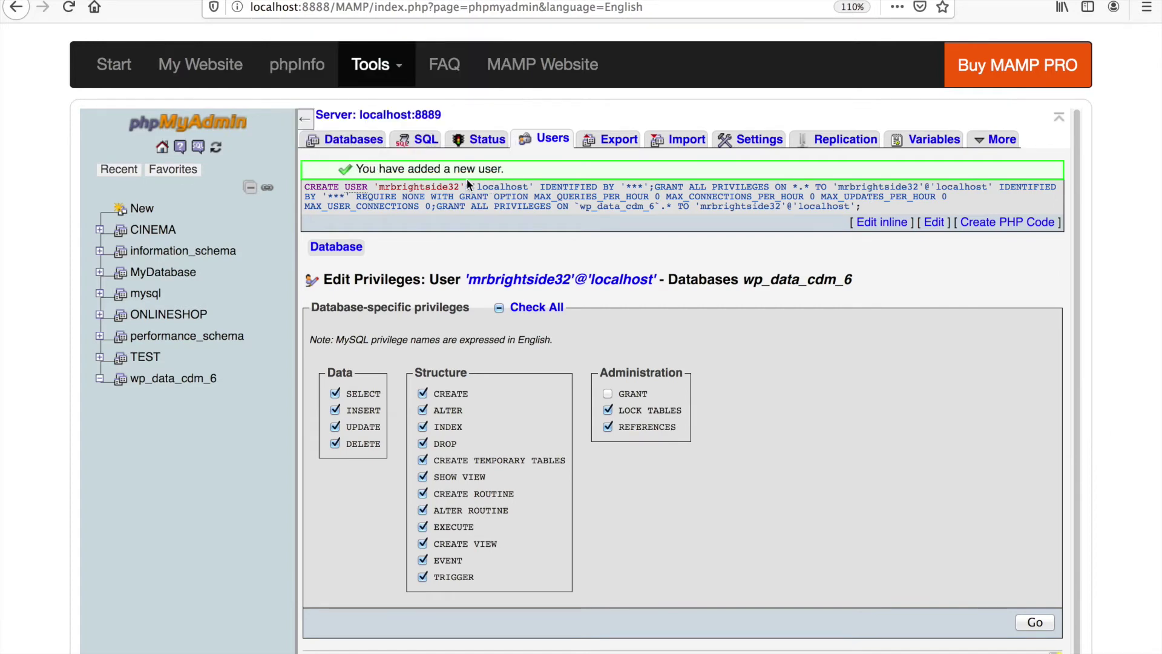
- View the Users overview listing the new localhost account with ALL PRIVILEGES, then open a new tab
{"action": "left_click", "coordinate": [553, 140]}
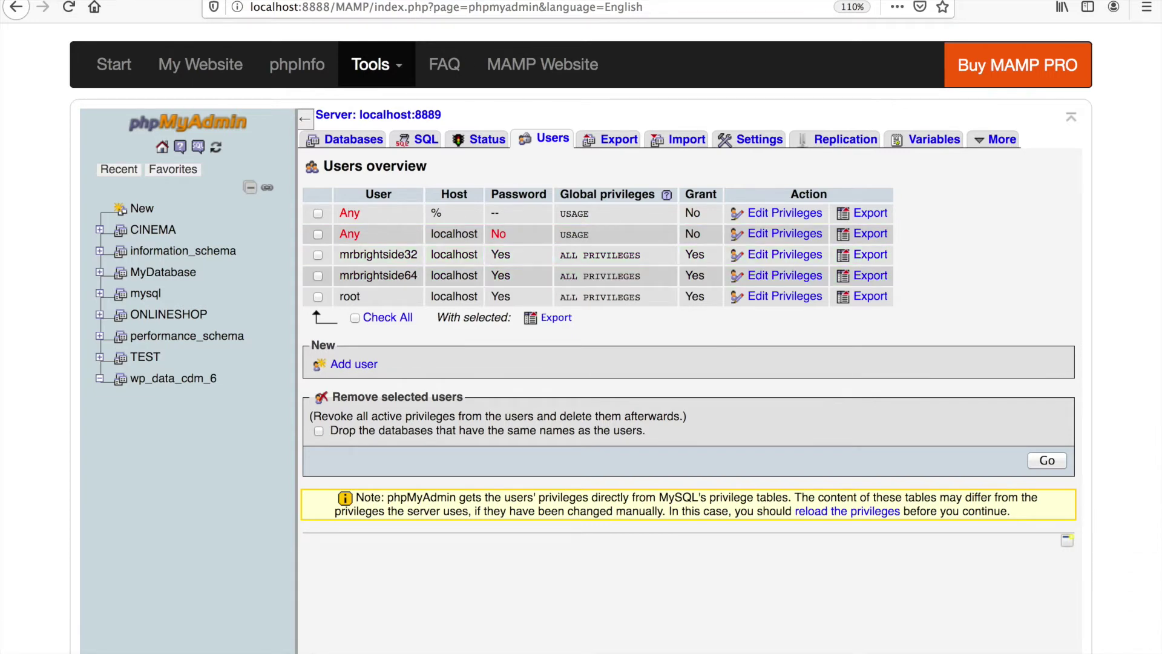
{"action": "key", "text": "super+t"}
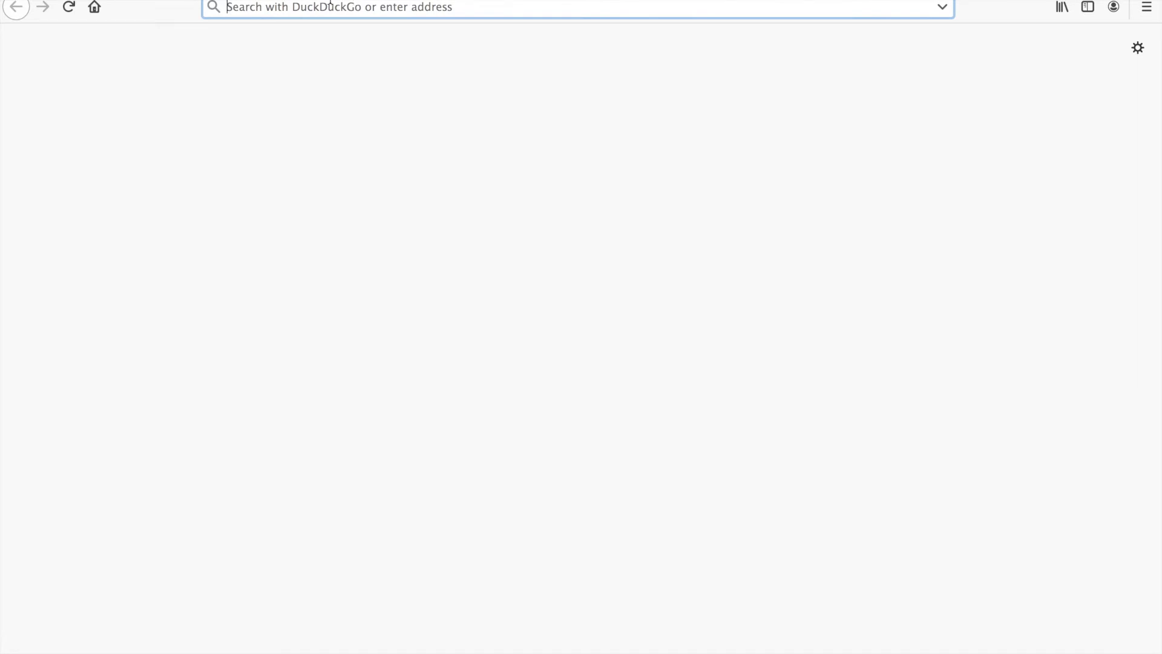
- Browse to localhost:8888, then localhost:8888/wordpress to reach the WordPress setup language page
{"action": "type", "text": "loc"}
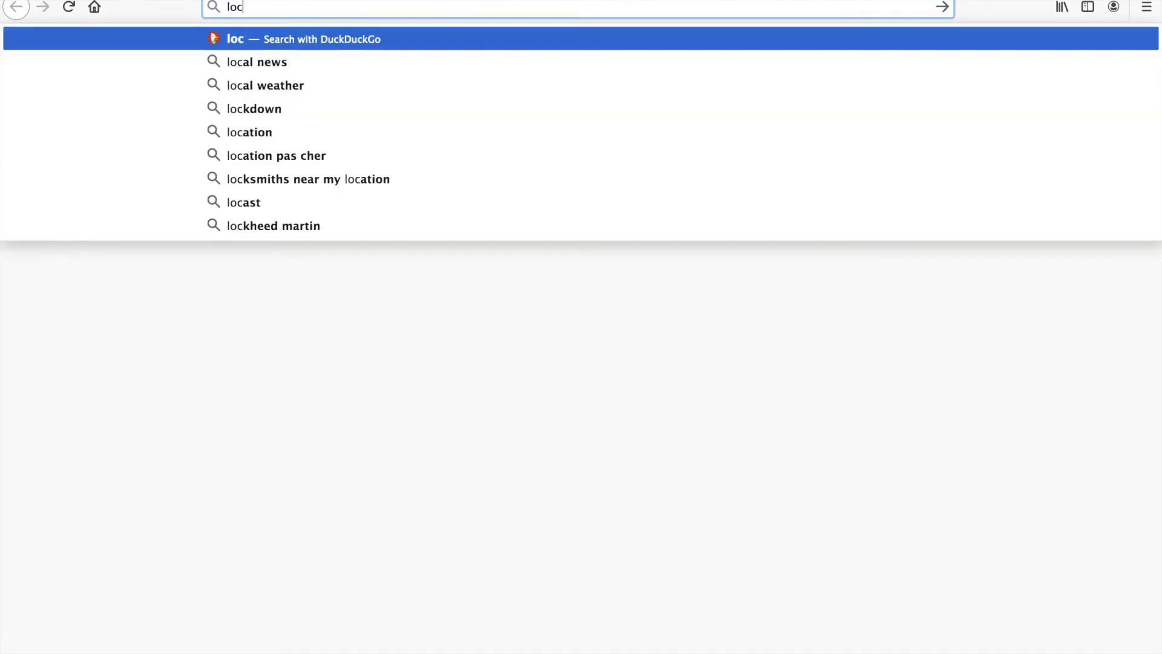
{"action": "type", "text": "al"}
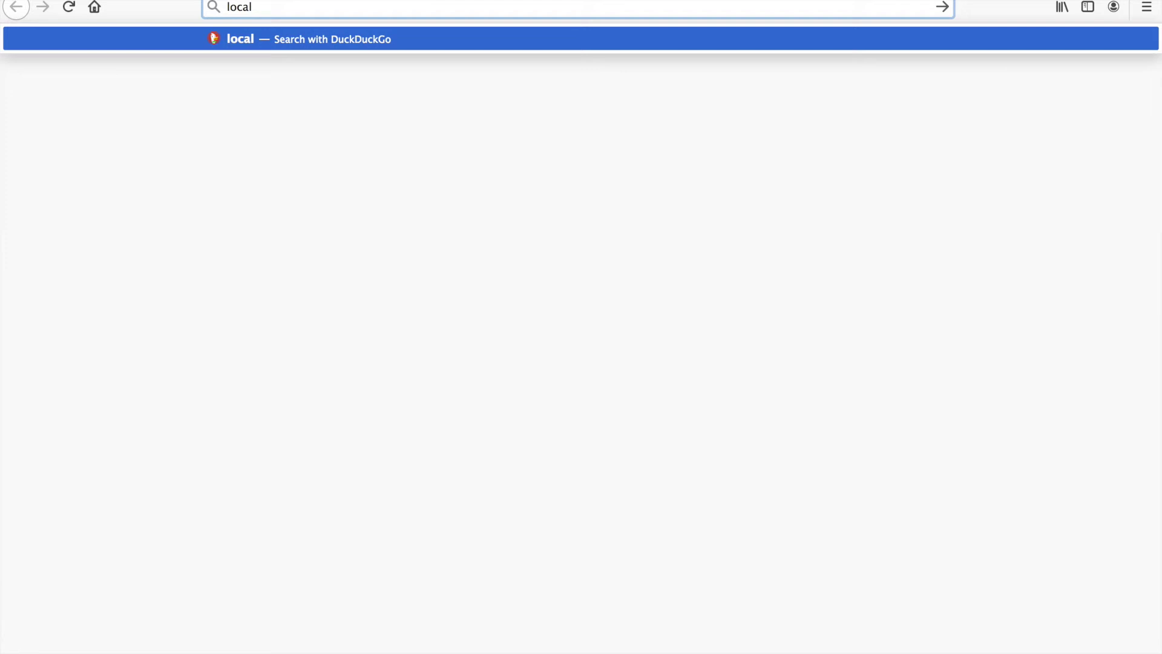
{"action": "type", "text": "host:88"}
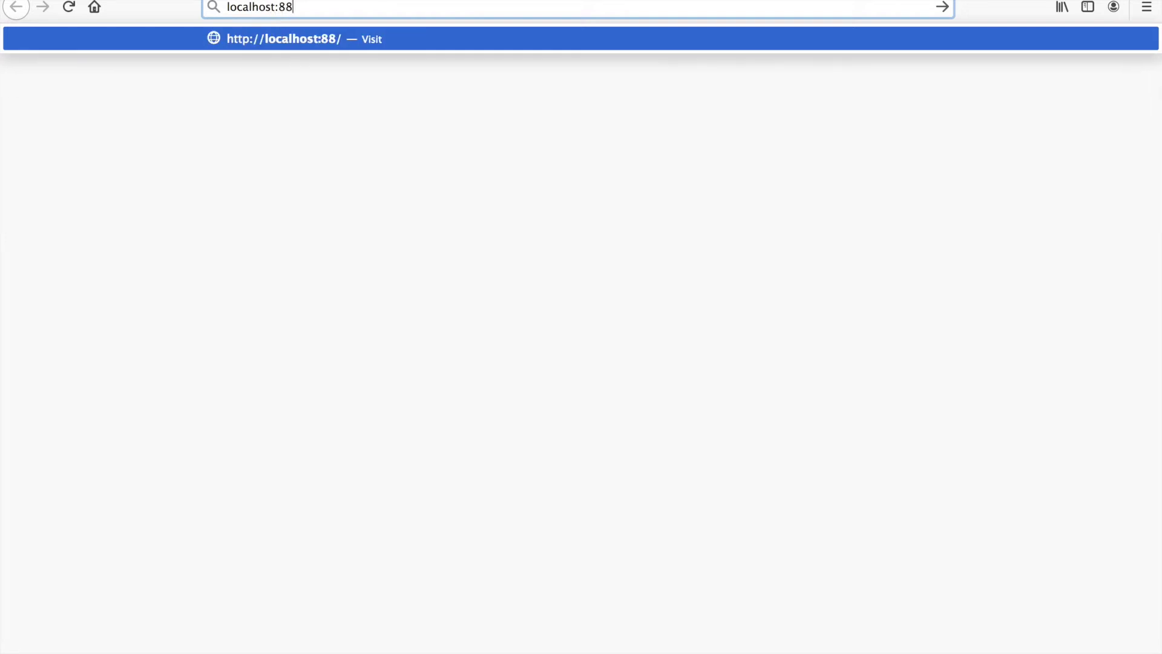
{"action": "type", "text": "88"}
{"action": "key", "text": "Return"}
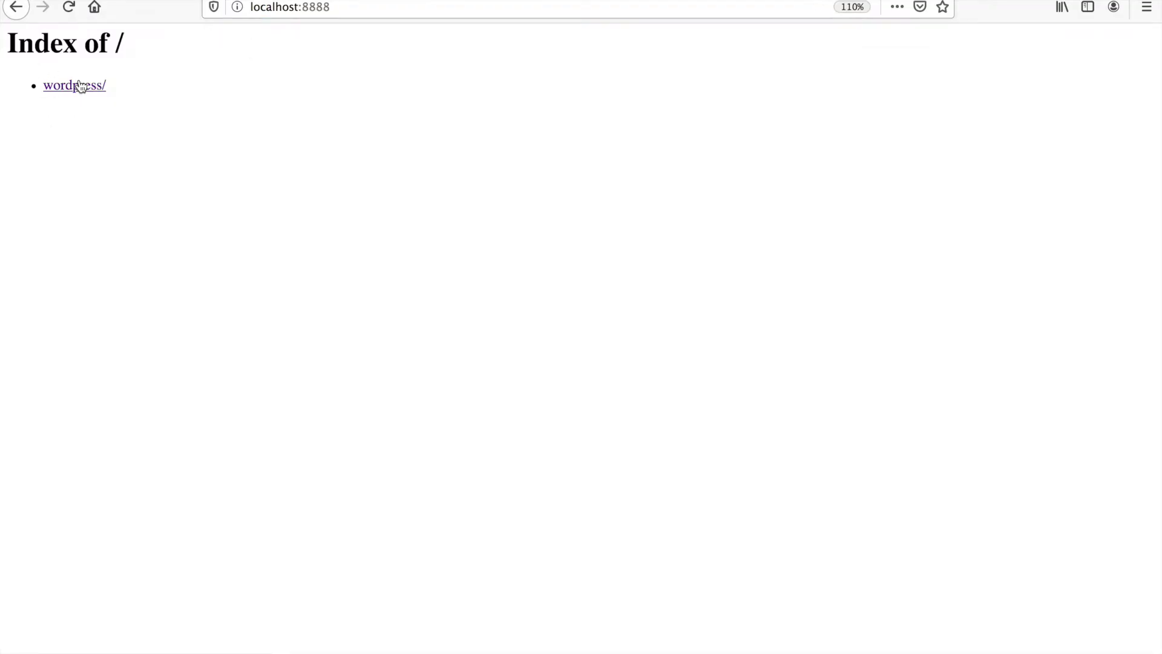
{"action": "left_click", "coordinate": [339, 8]}
{"action": "left_click", "coordinate": [379, 8]}
{"action": "type", "text": "/"}
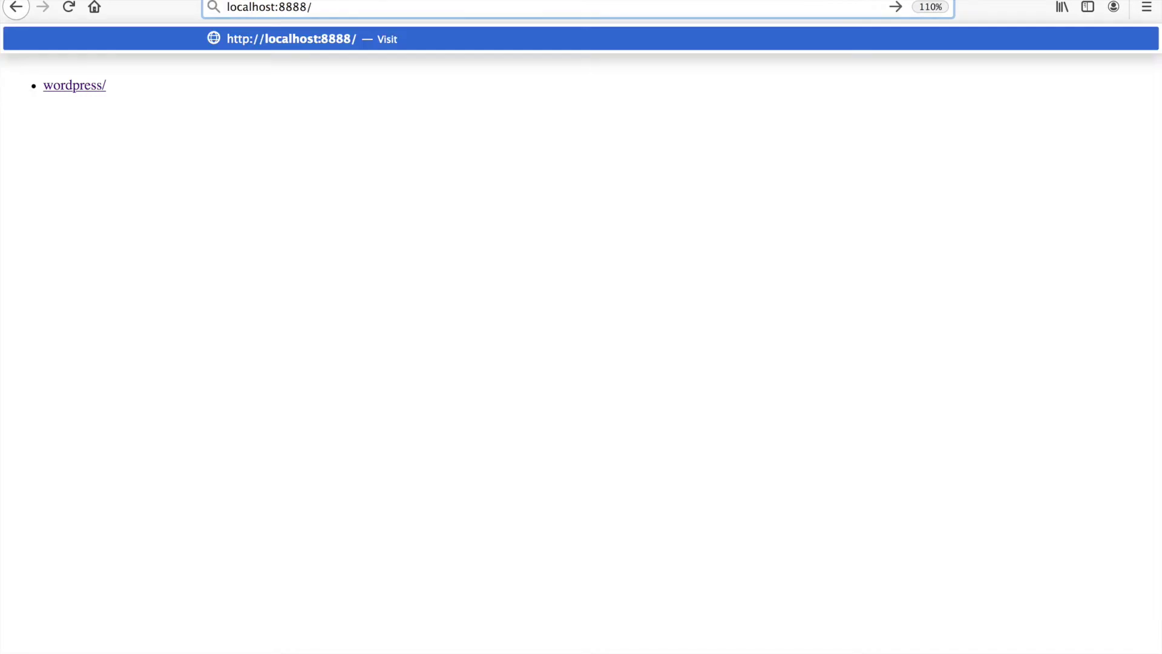
{"action": "type", "text": "wordpress"}
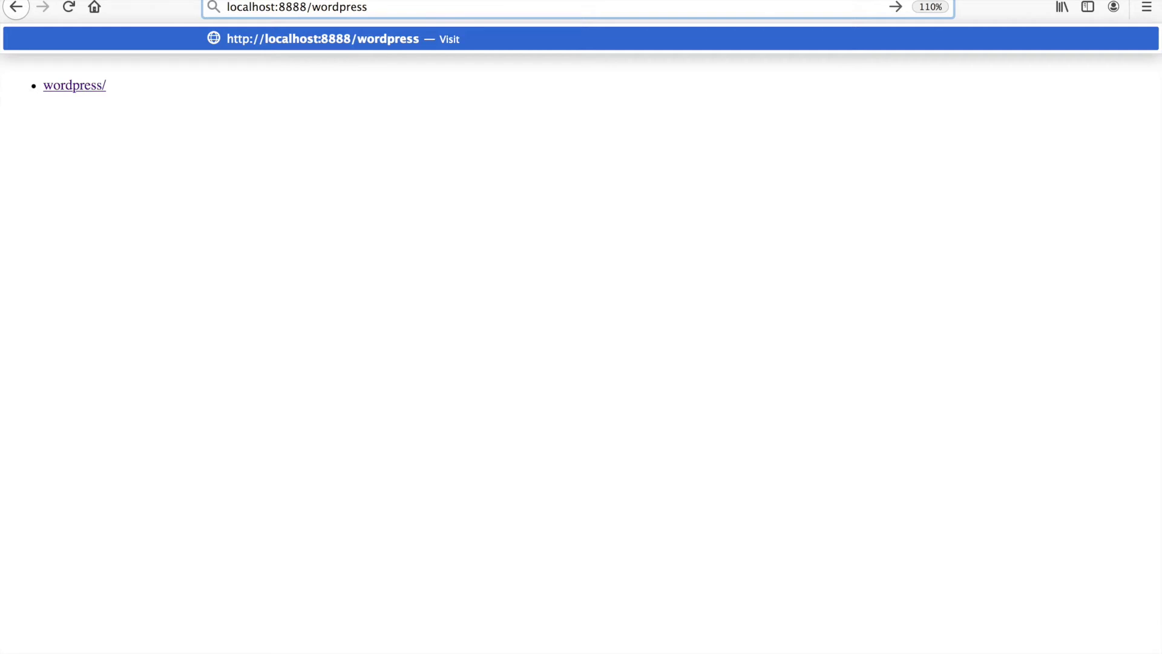
{"action": "key", "text": "Return"}
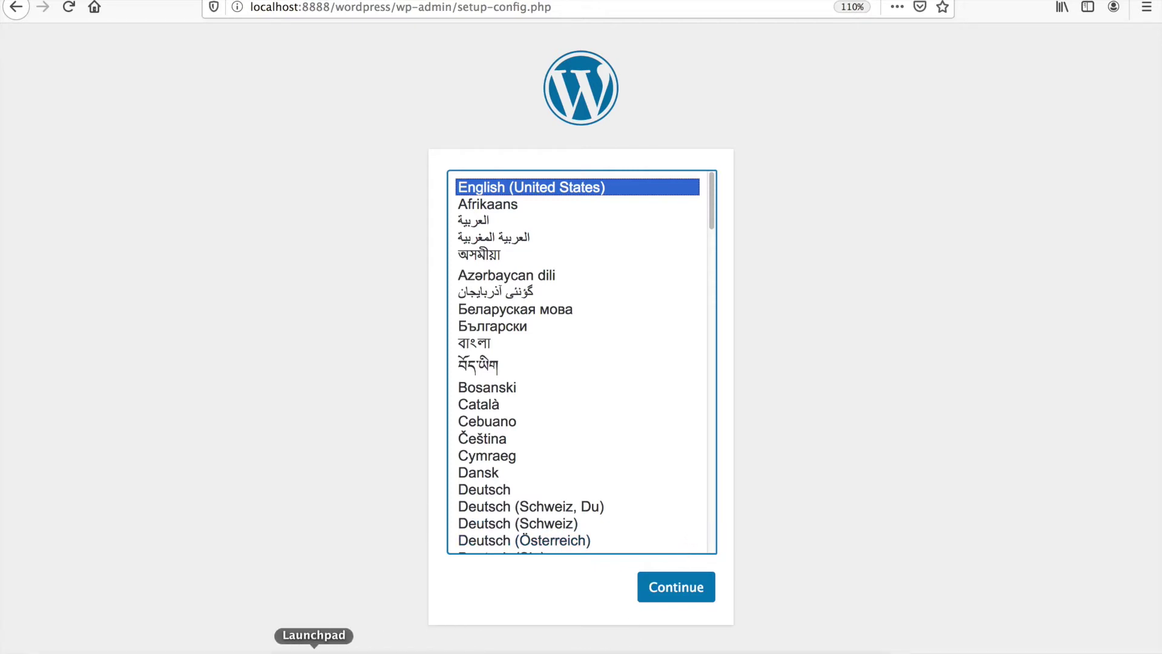
{"action": "left_click", "coordinate": [285, 643]}
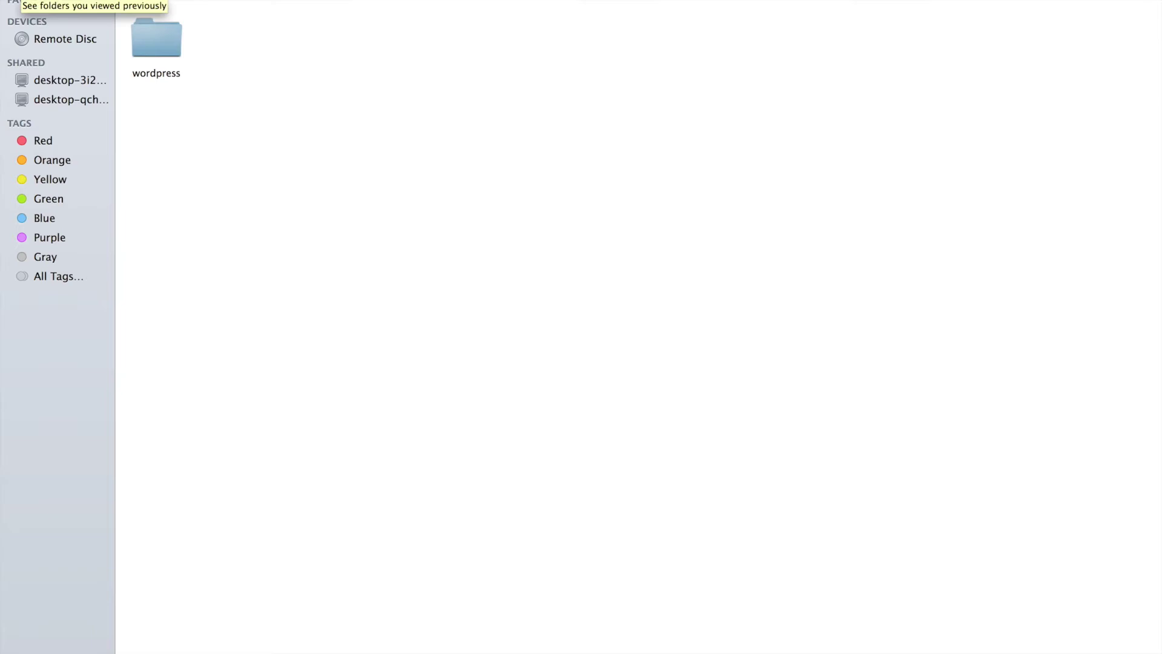
- Open MAMP's htdocs/wordpress folder and show its files as a list sorted by Kind
{"action": "left_click", "coordinate": [17, 1]}
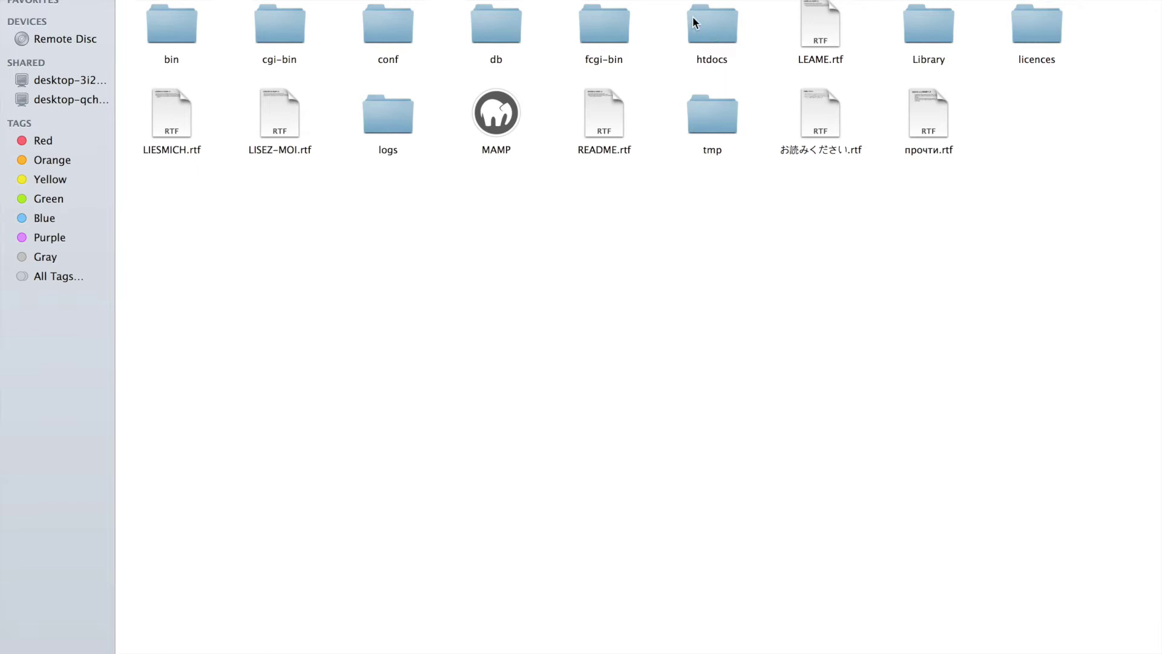
{"action": "double_click", "coordinate": [724, 30]}
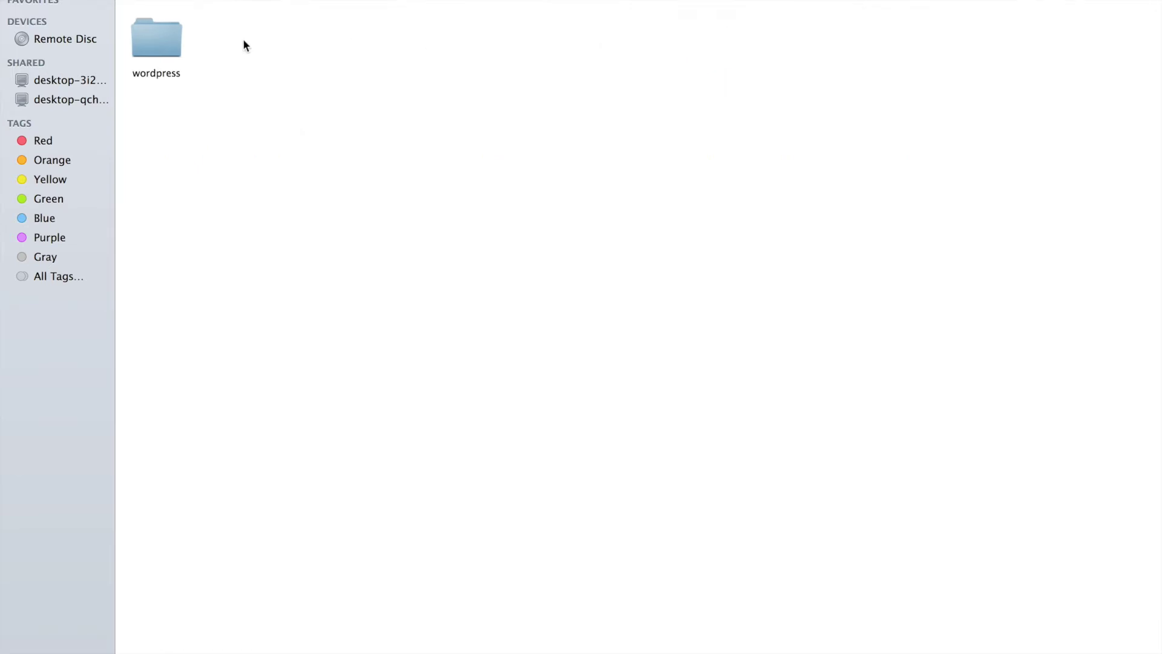
{"action": "double_click", "coordinate": [164, 42]}
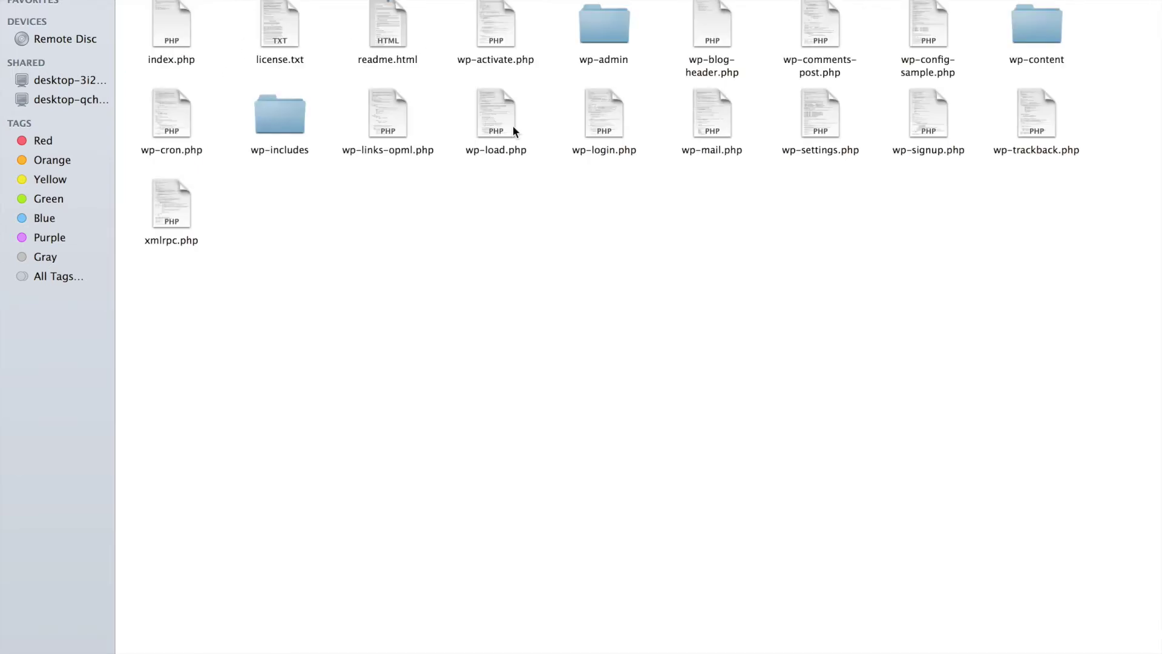
{"action": "left_click", "coordinate": [173, 1]}
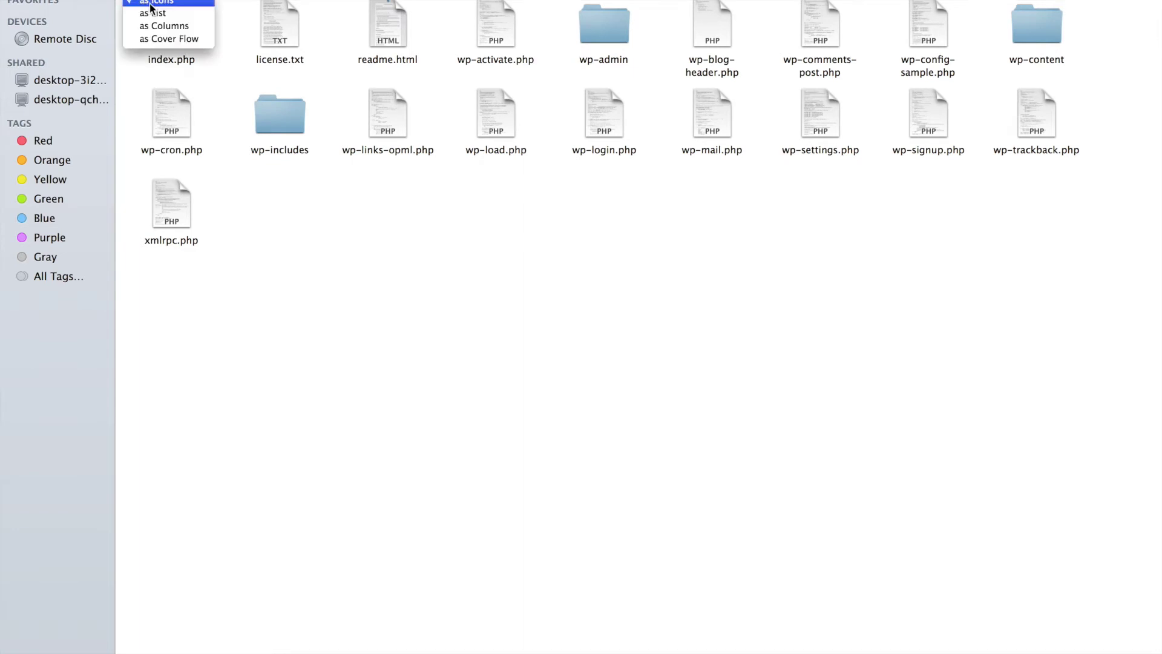
{"action": "left_click", "coordinate": [176, 13]}
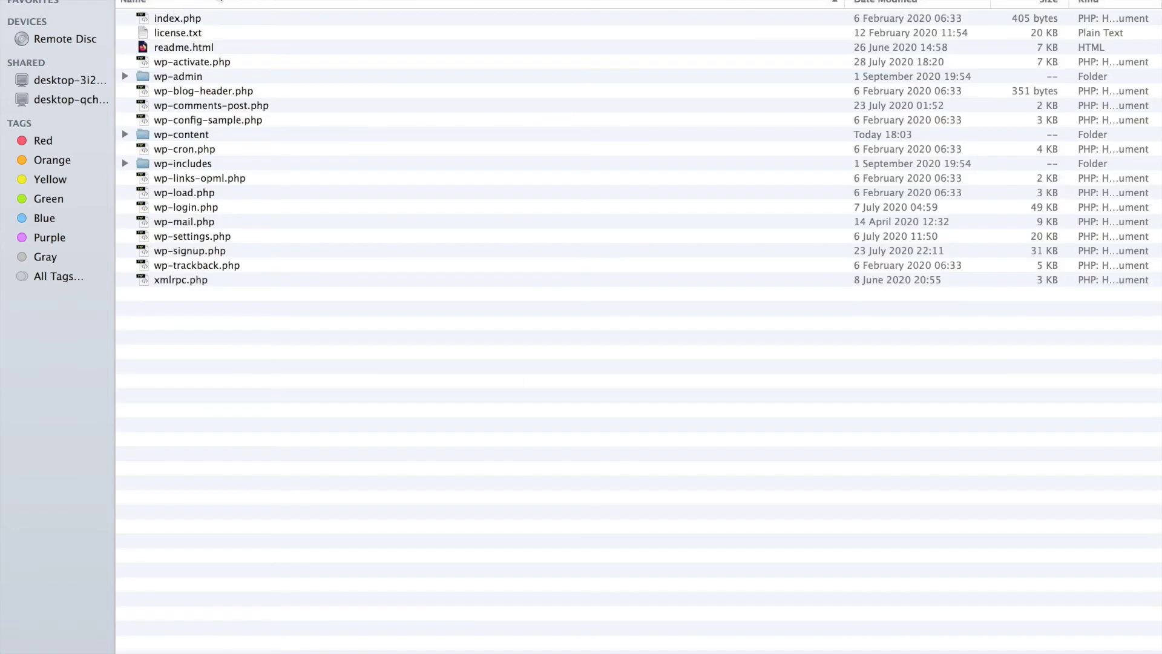
{"action": "left_click", "coordinate": [912, 3]}
{"action": "left_click", "coordinate": [1111, 2]}
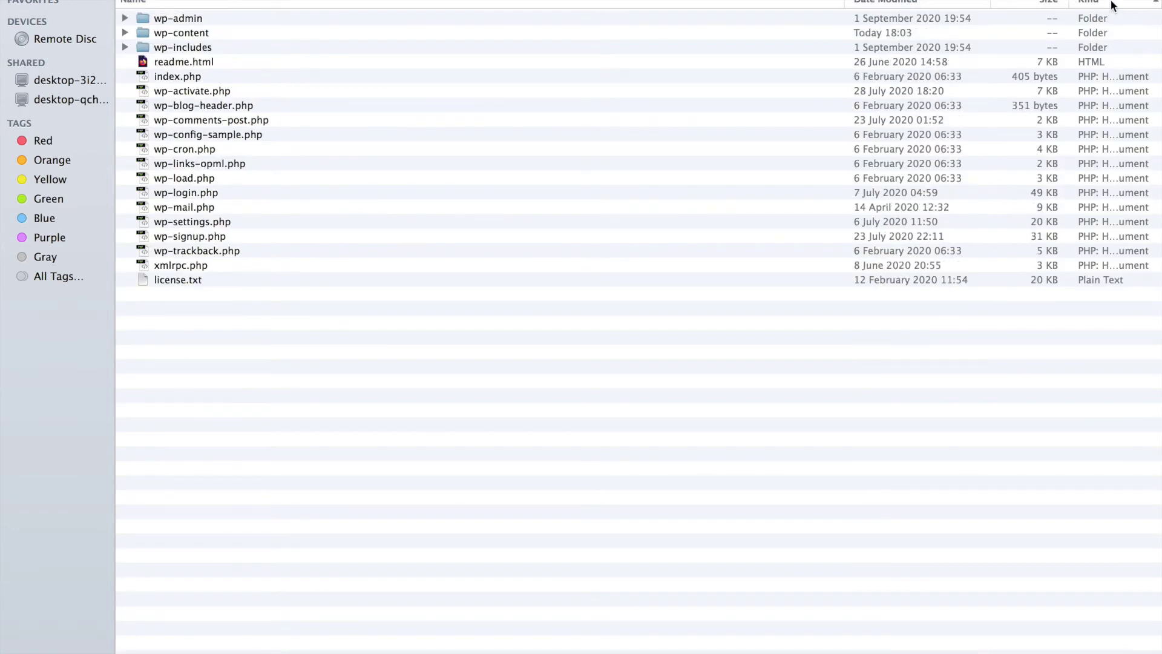
- Select the wp-admin folder, then navigate back up to the MAMP folder
{"action": "left_click", "coordinate": [191, 20]}
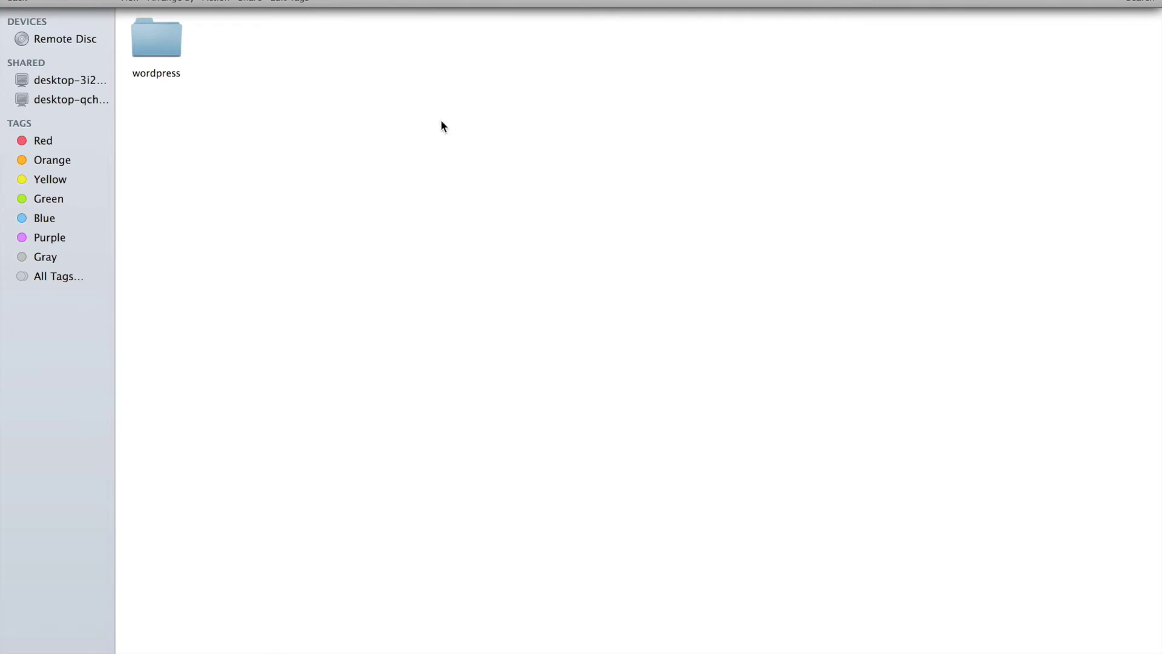
{"action": "double_click", "coordinate": [169, 47]}
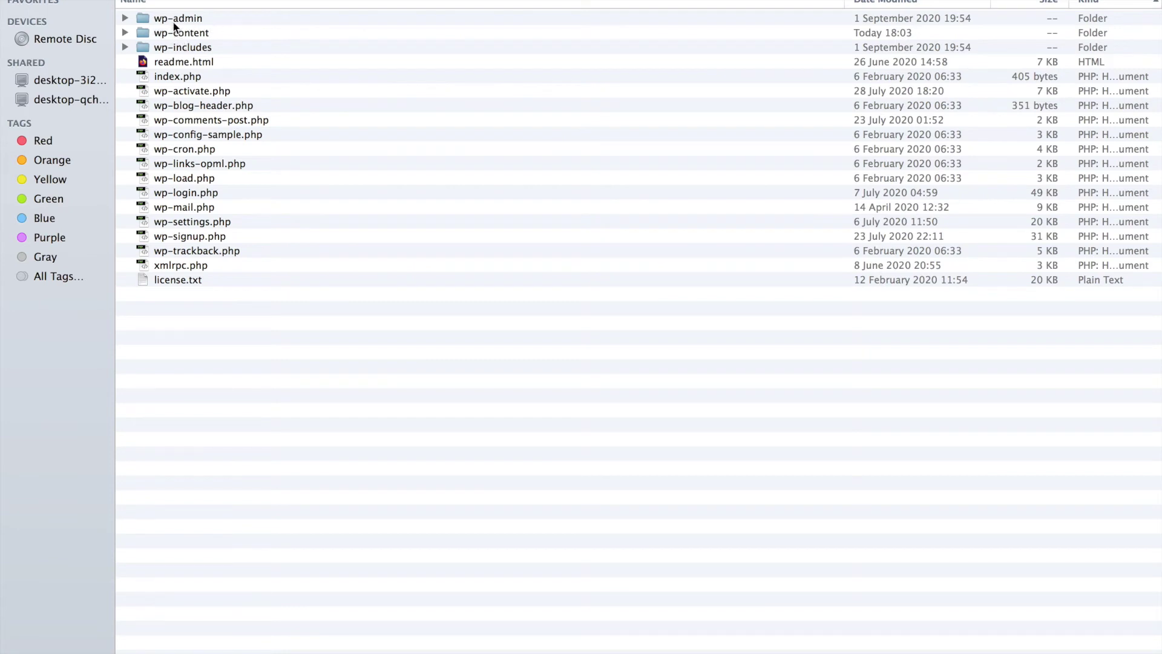
{"action": "key", "text": "super+bracketleft"}
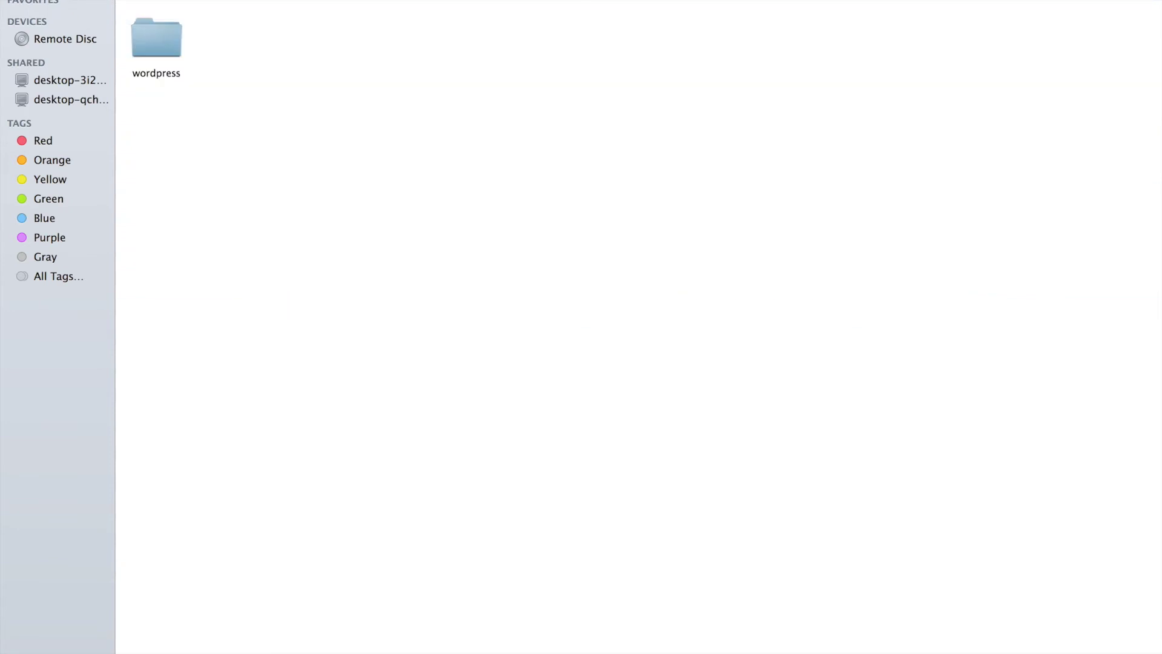
{"action": "key", "text": "super+bracketleft"}
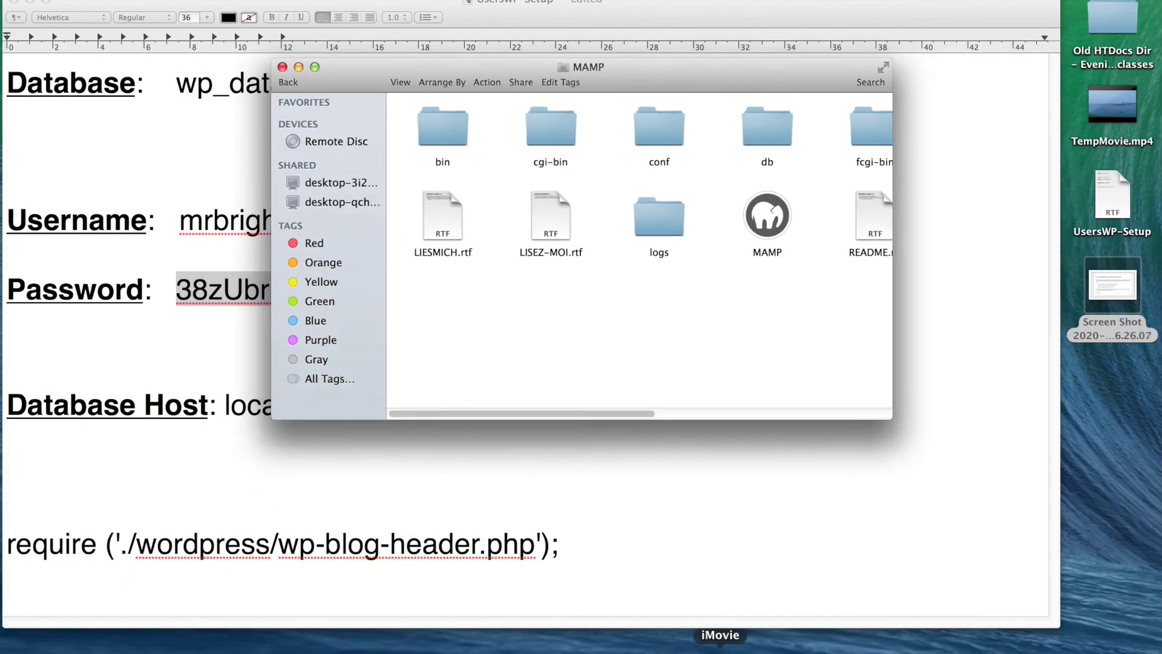
- Open the WebStart page from the MAMP control window with Apache and MySQL running
{"action": "left_click", "coordinate": [780, 649]}
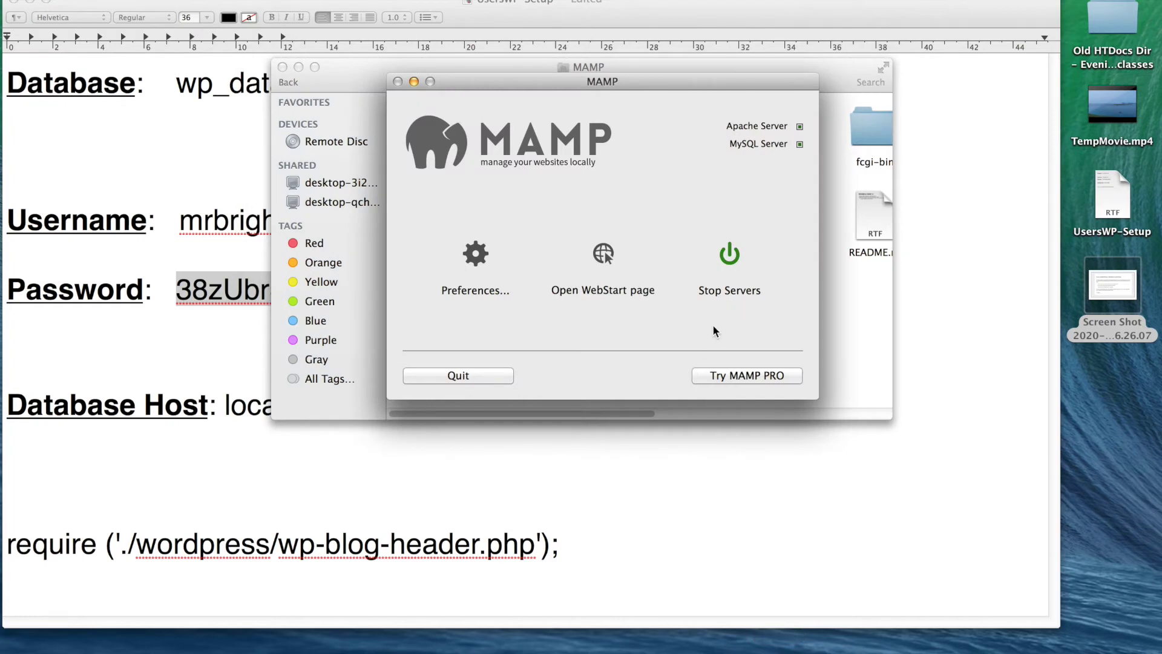
{"action": "left_click", "coordinate": [604, 251]}
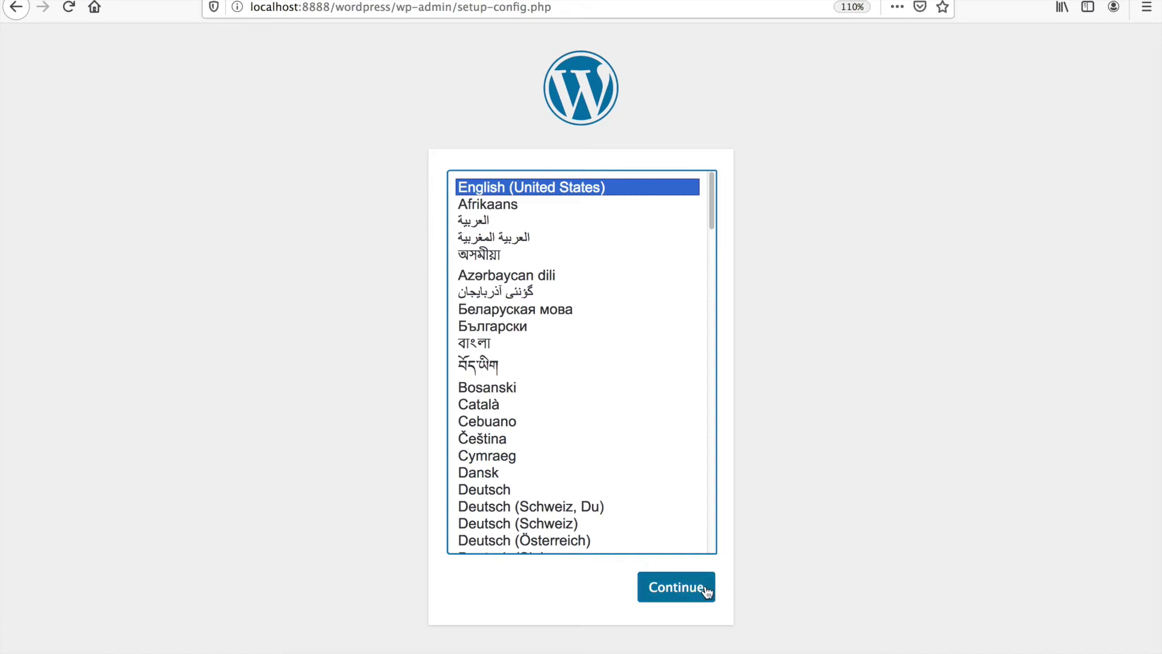
- Continue setup in English (United States) and remove the blank lines above Username in the notes
{"action": "left_click", "coordinate": [680, 593]}
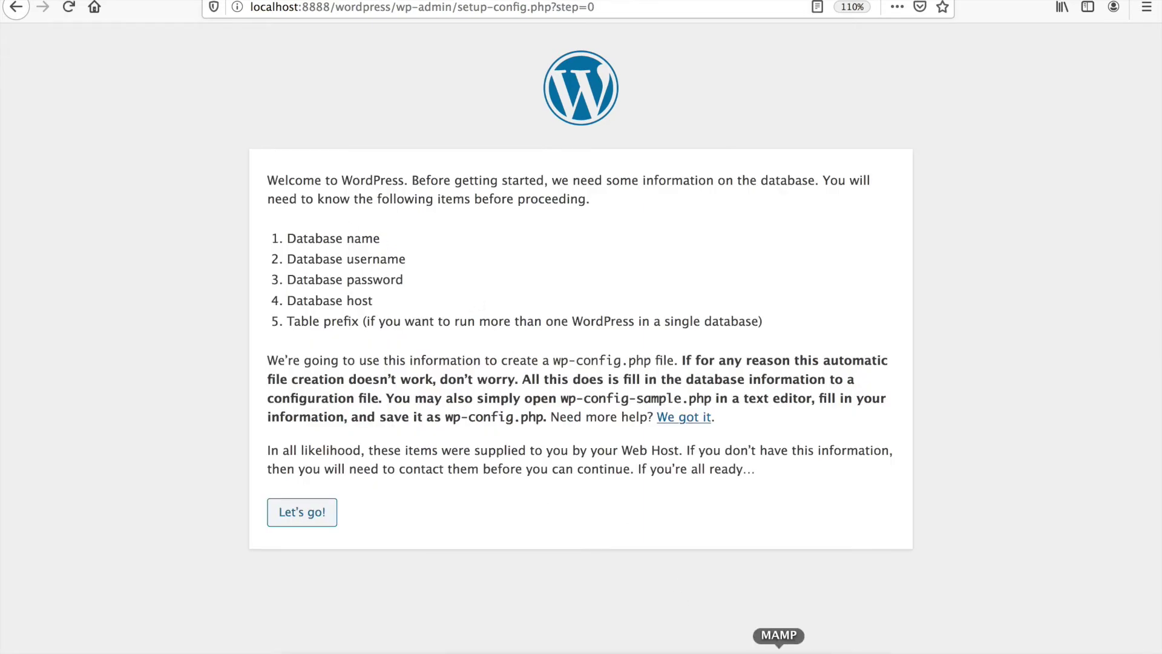
{"action": "left_click", "coordinate": [749, 647]}
{"action": "left_click", "coordinate": [234, 185]}
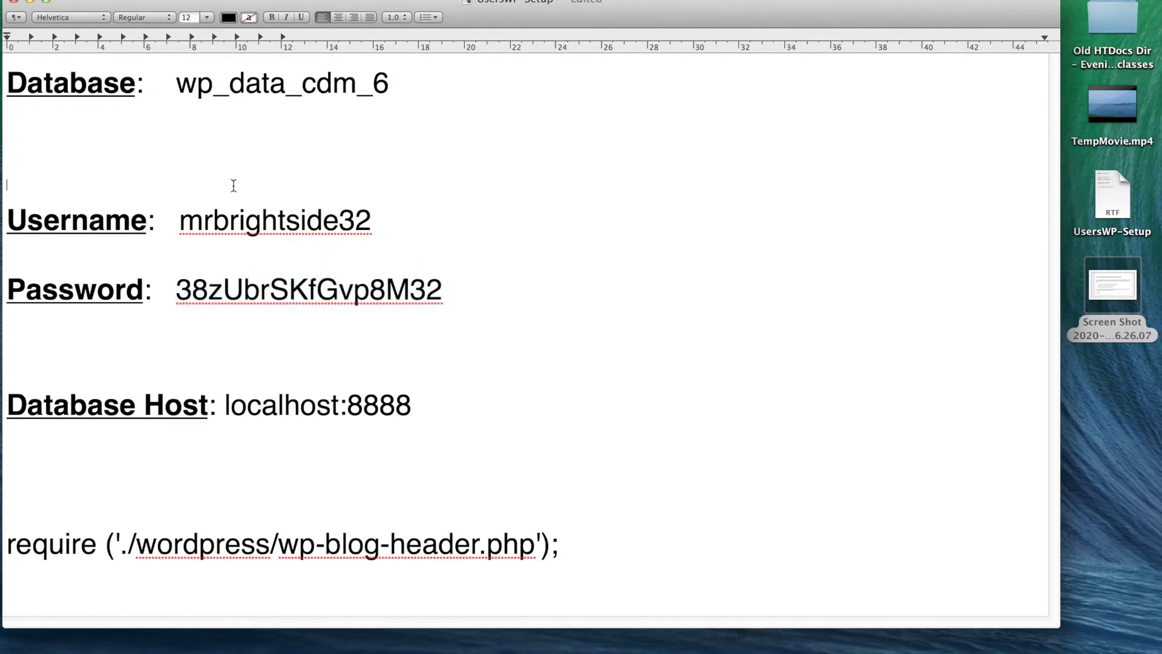
{"action": "key", "text": "BackSpace"}
{"action": "key", "text": "BackSpace"}
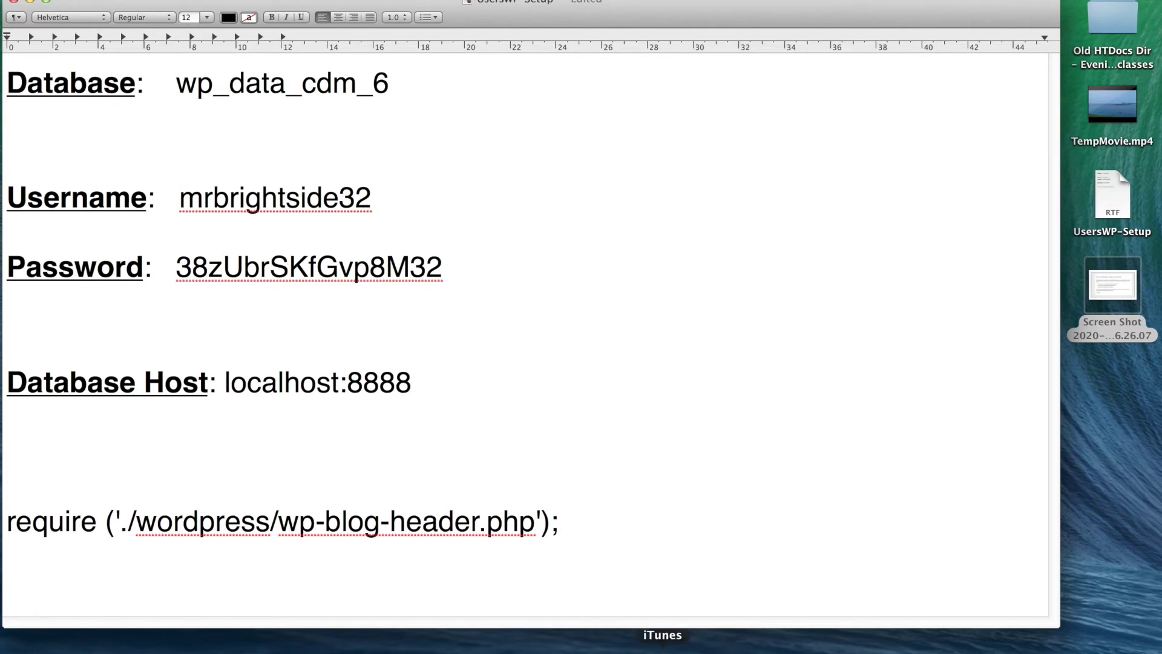
{"action": "left_click", "coordinate": [575, 648]}
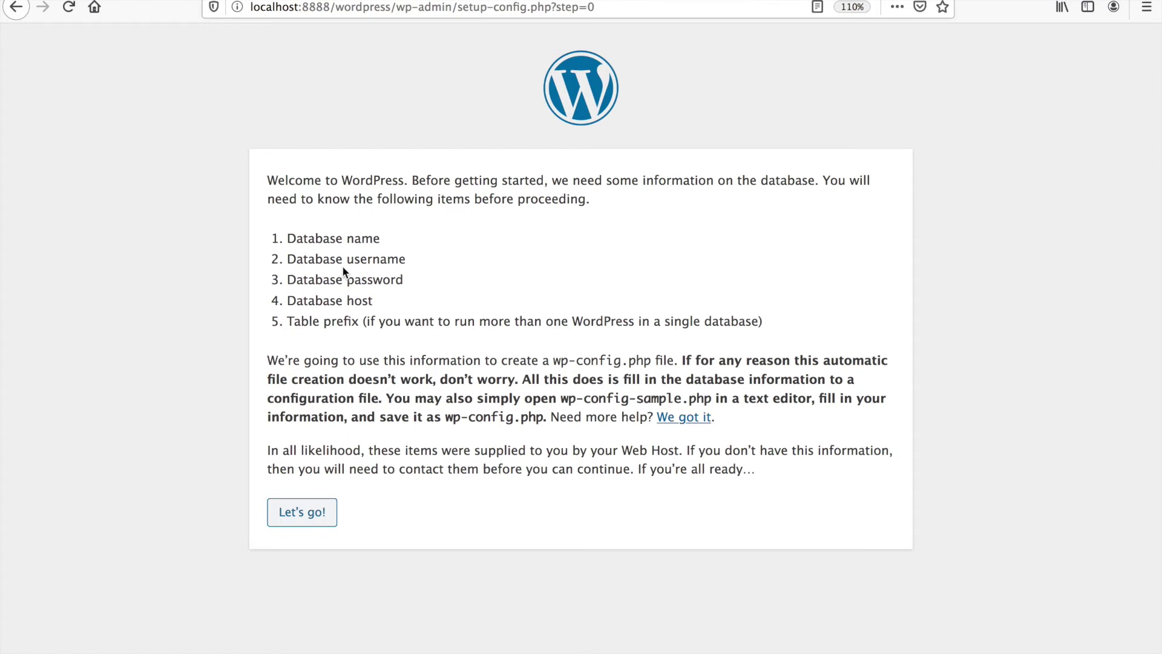
- Review the username, host and table prefix items on the welcome page, then choose Let's go!
{"action": "double_click", "coordinate": [371, 260]}
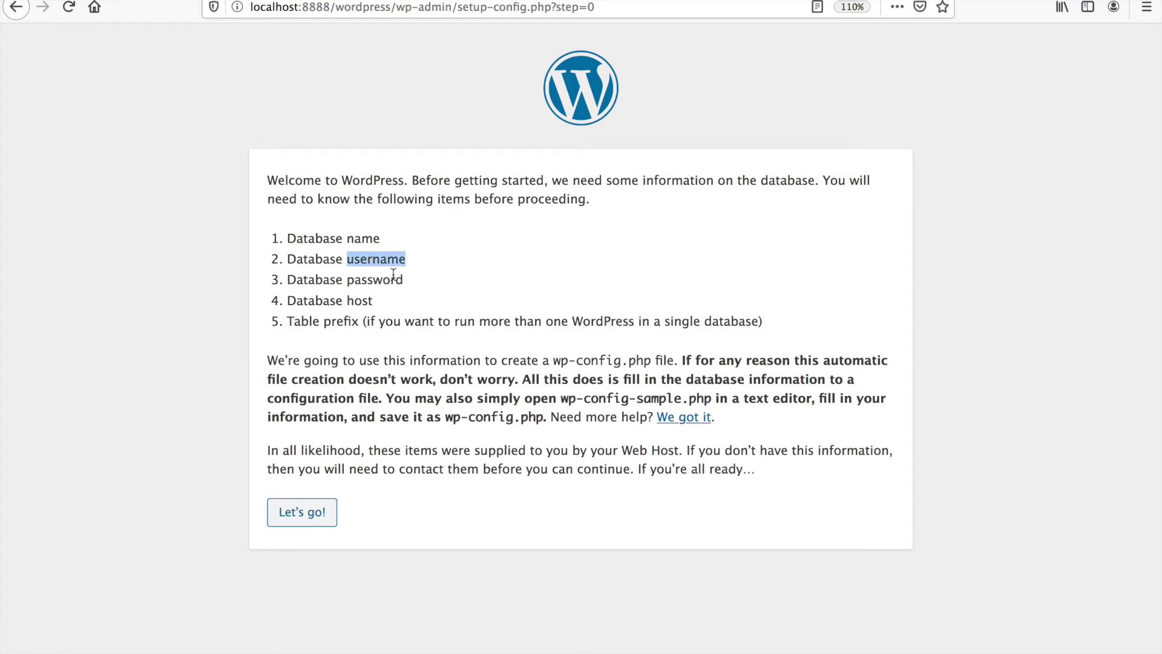
{"action": "double_click", "coordinate": [358, 301]}
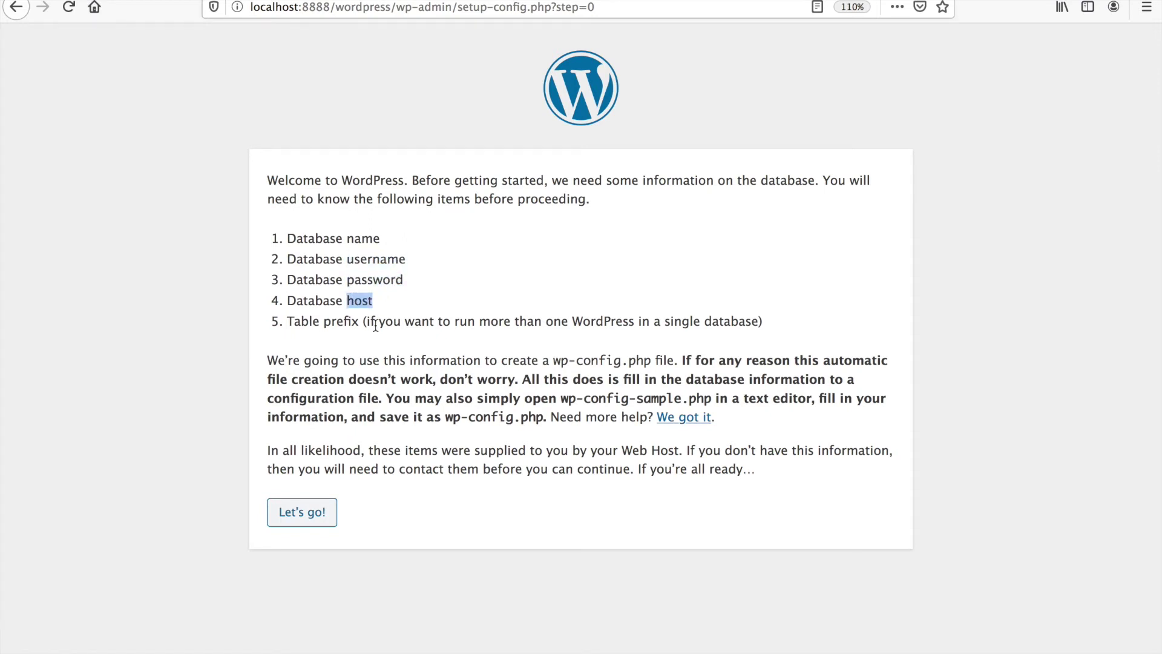
{"action": "left_click_drag", "start_coordinate": [331, 324], "coordinate": [394, 337]}
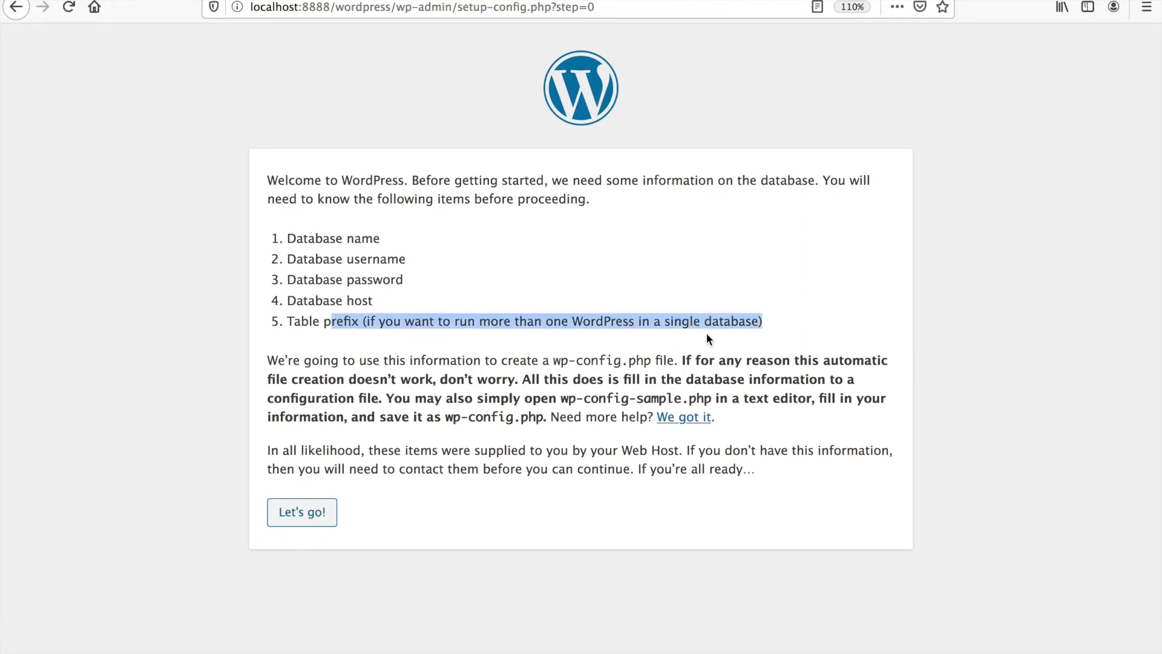
{"action": "left_click", "coordinate": [781, 333]}
{"action": "left_click_drag", "start_coordinate": [372, 338], "coordinate": [337, 321]}
{"action": "left_click", "coordinate": [314, 512]}
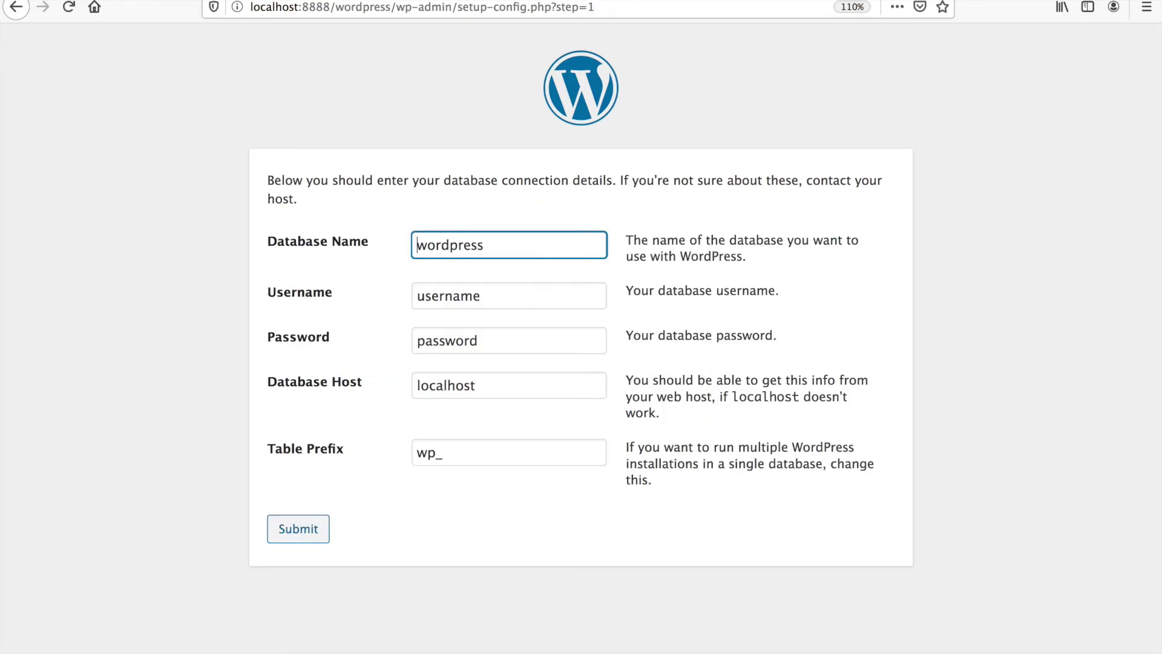
- Replace the default Database Name with wp_data_cdm_6 copied from the notes
{"action": "left_click", "coordinate": [762, 647]}
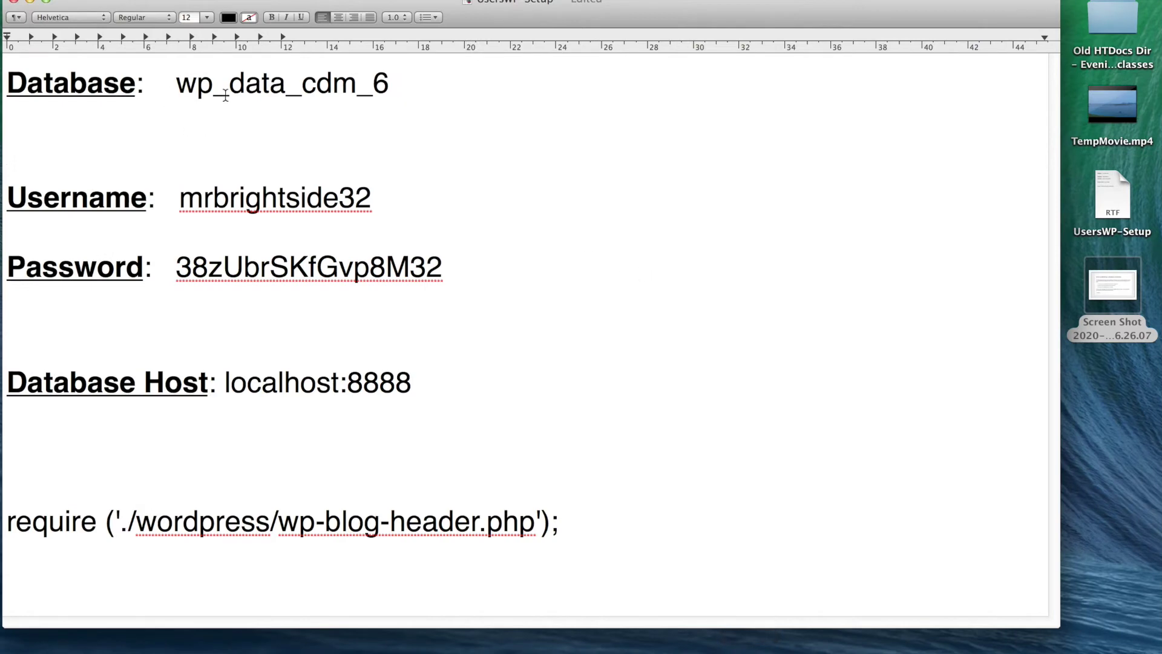
{"action": "triple_click", "coordinate": [270, 97]}
{"action": "double_click", "coordinate": [271, 95]}
{"action": "key", "text": "super+c"}
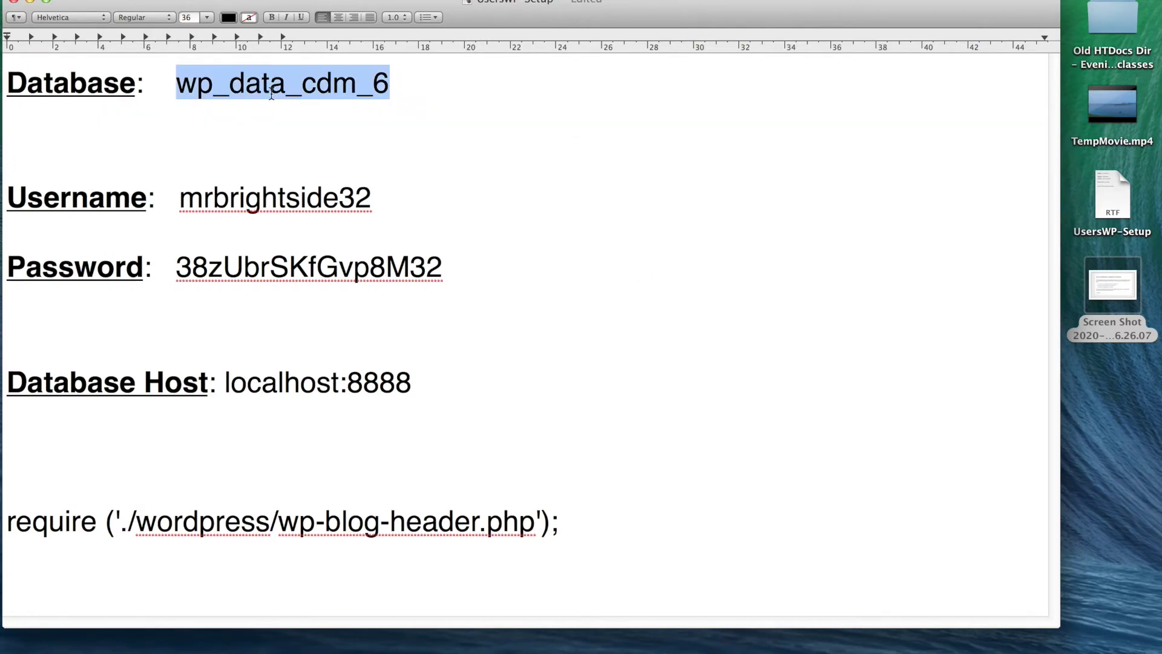
{"action": "left_click", "coordinate": [575, 645]}
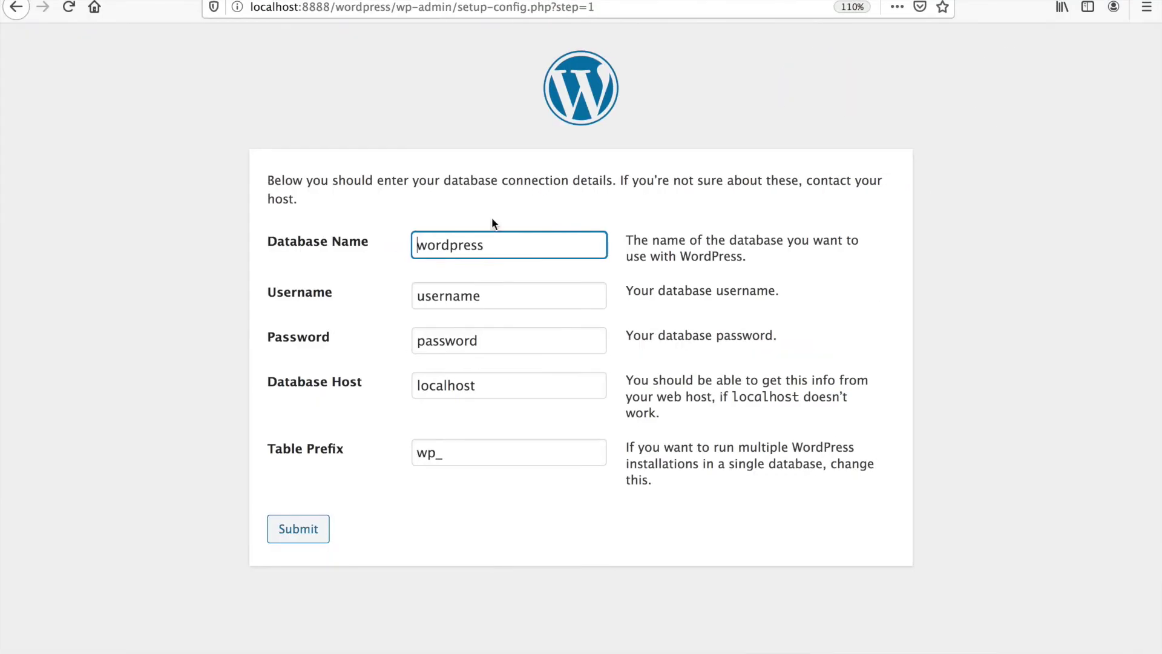
{"action": "double_click", "coordinate": [531, 241]}
{"action": "right_click", "coordinate": [510, 242]}
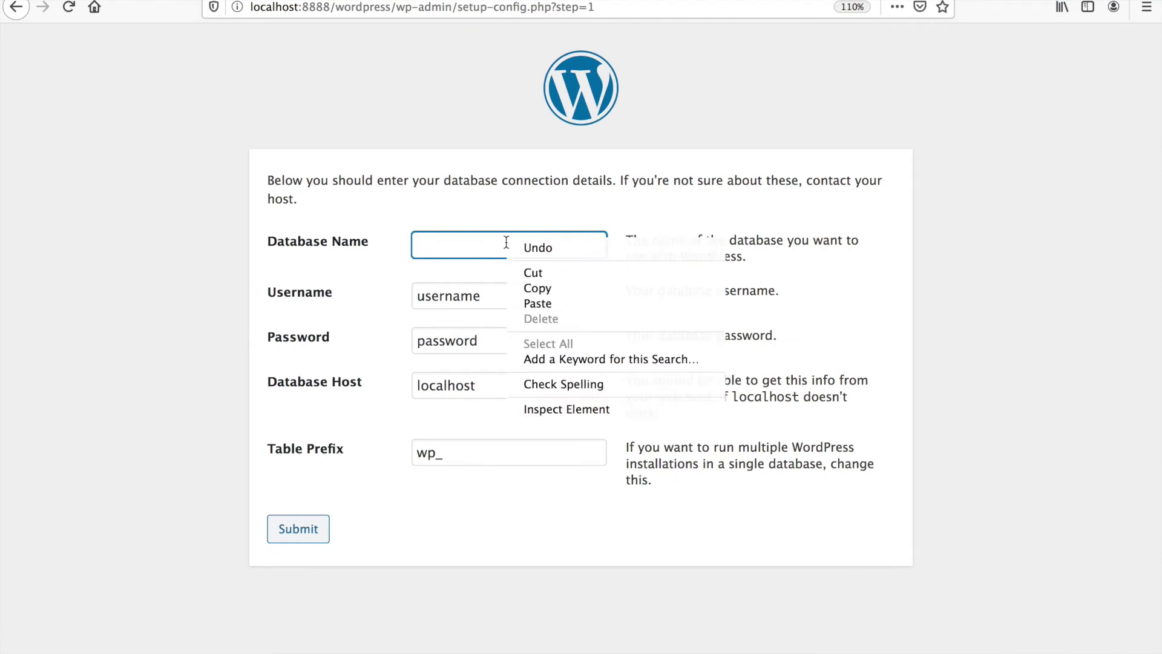
{"action": "left_click", "coordinate": [546, 303]}
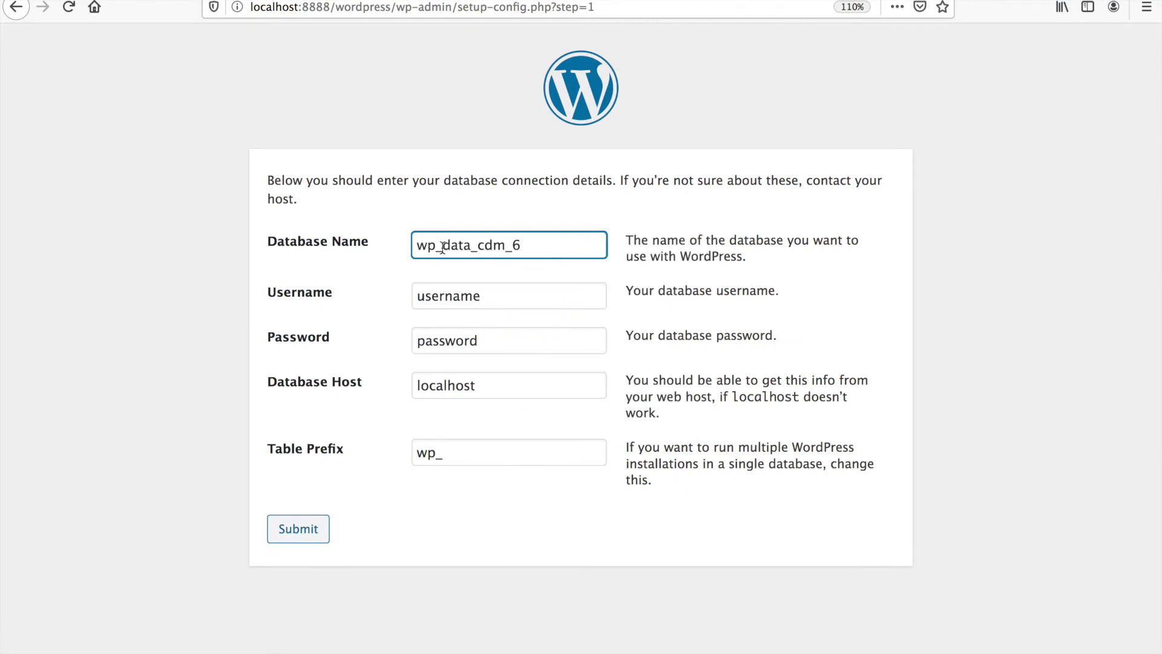
- Fill the Username field with the database username copied from the notes
{"action": "double_click", "coordinate": [513, 291]}
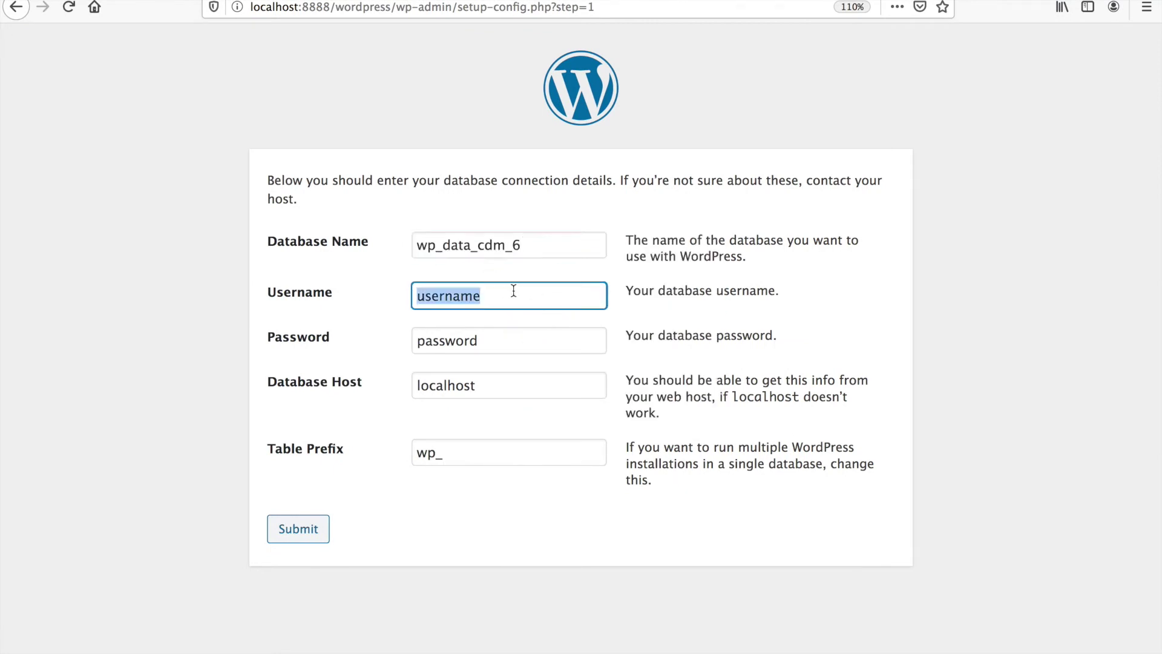
{"action": "key", "text": "BackSpace"}
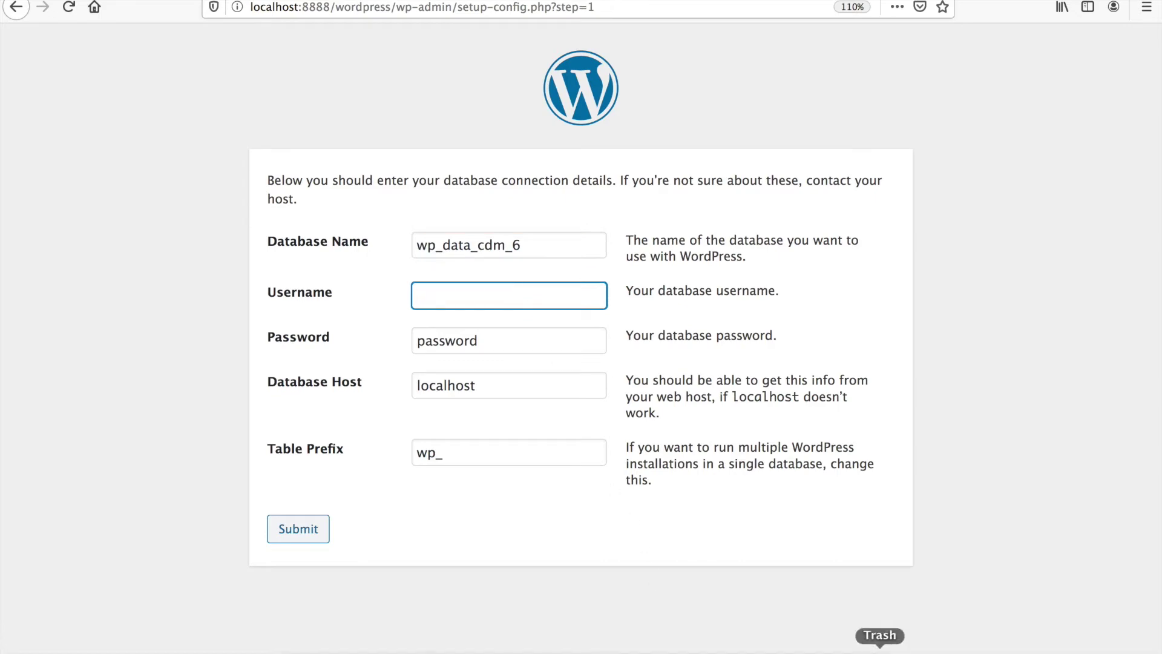
{"action": "left_click", "coordinate": [749, 646]}
{"action": "left_click", "coordinate": [306, 200]}
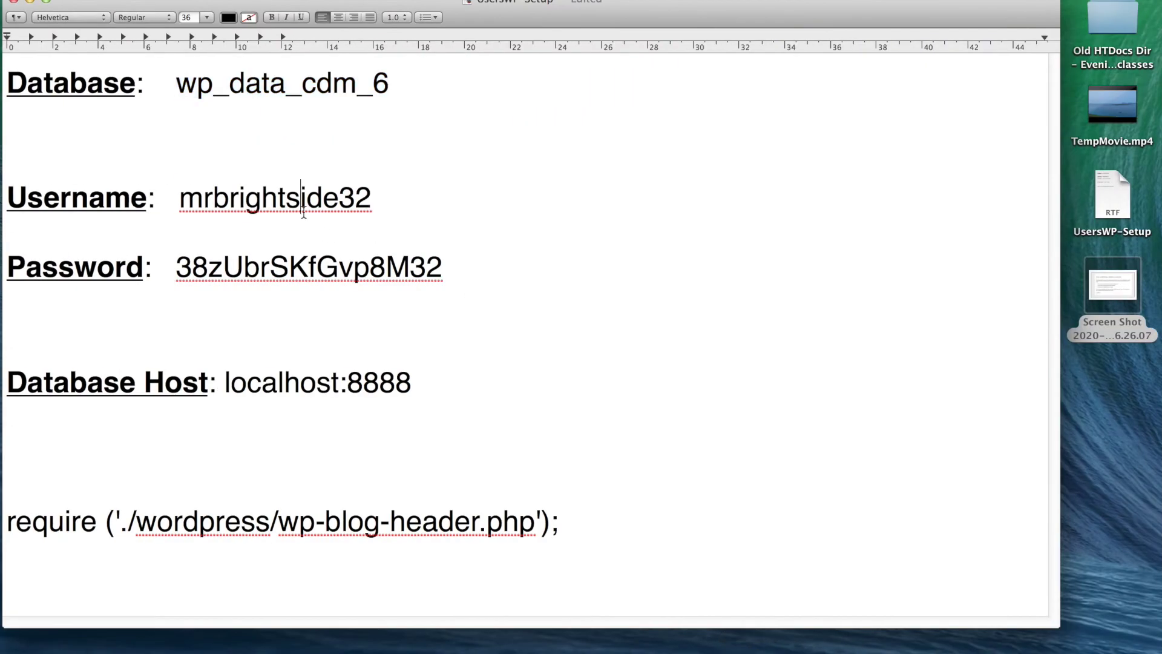
{"action": "right_click", "coordinate": [304, 207]}
{"action": "left_click", "coordinate": [379, 339]}
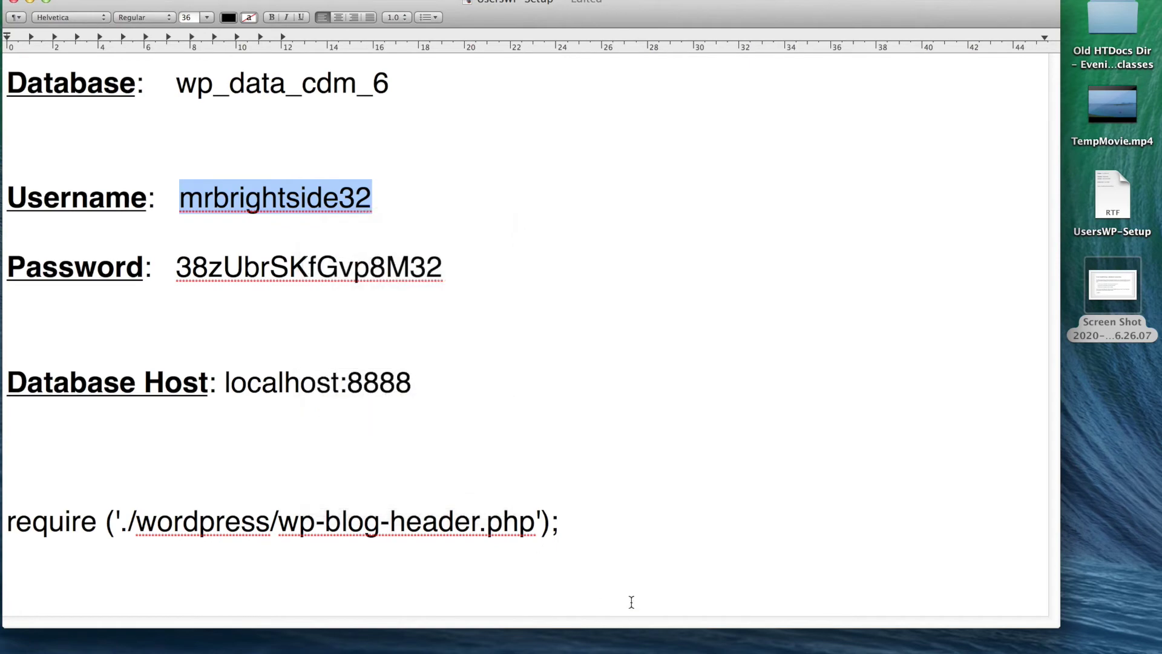
{"action": "left_click", "coordinate": [579, 645]}
{"action": "right_click", "coordinate": [467, 305]}
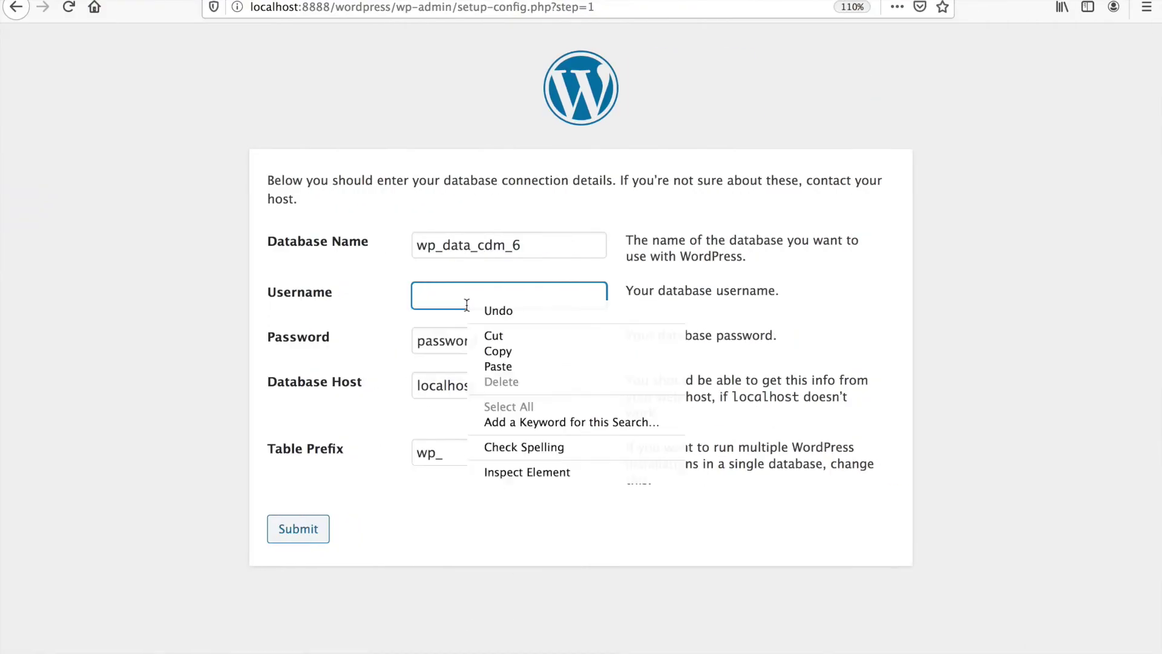
{"action": "left_click", "coordinate": [499, 365]}
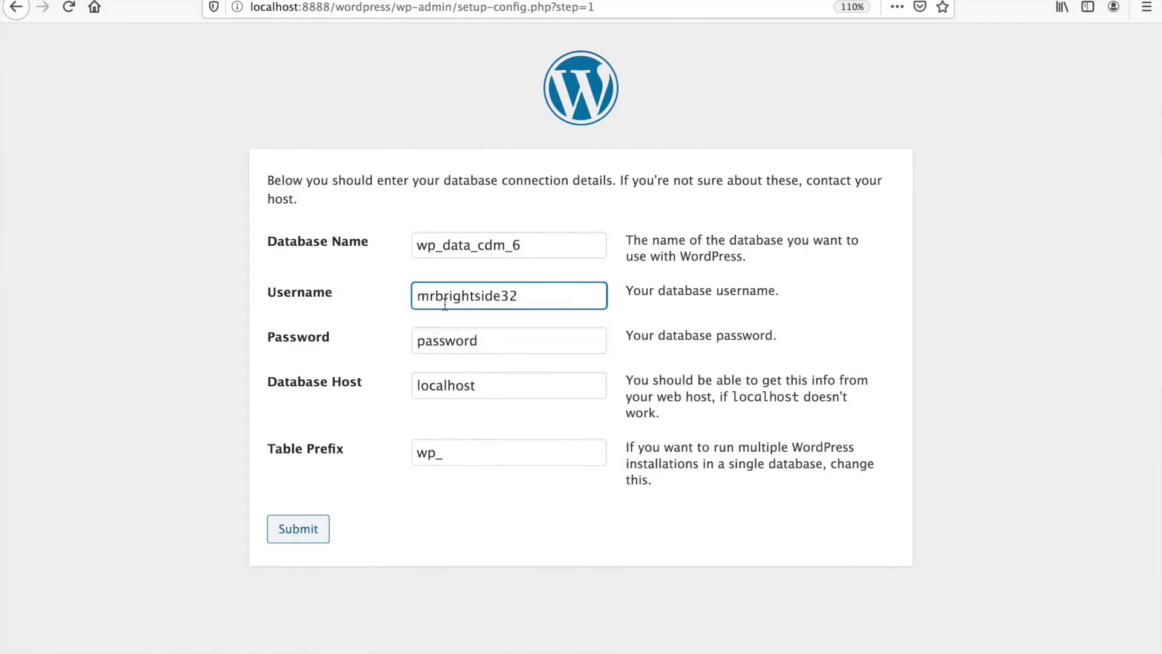
- Fill the Password field with the database password copied from the notes
{"action": "left_click", "coordinate": [493, 344]}
{"action": "double_click", "coordinate": [493, 344]}
{"action": "key", "text": "BackSpace"}
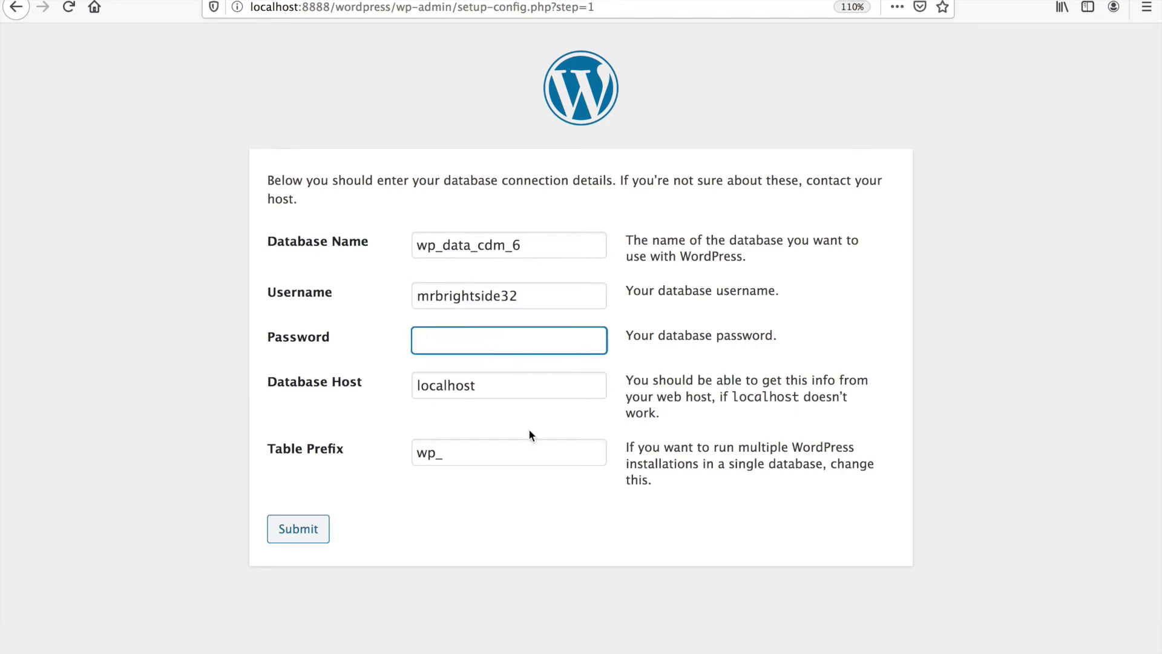
{"action": "left_click", "coordinate": [750, 650]}
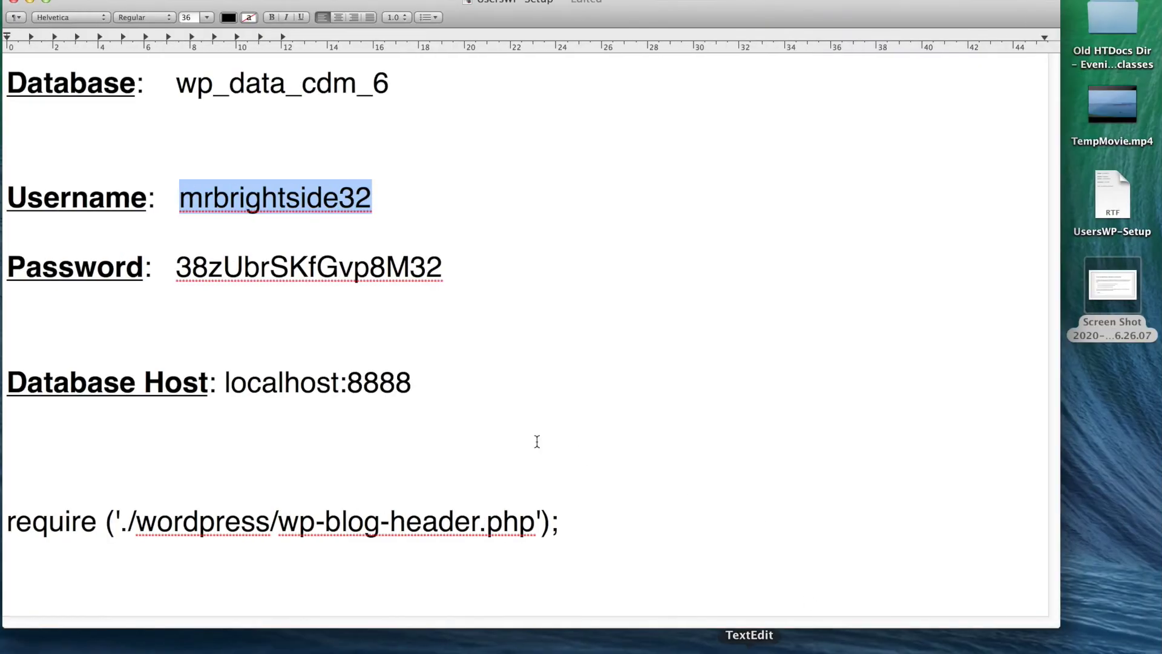
{"action": "double_click", "coordinate": [296, 275]}
{"action": "right_click", "coordinate": [296, 275]}
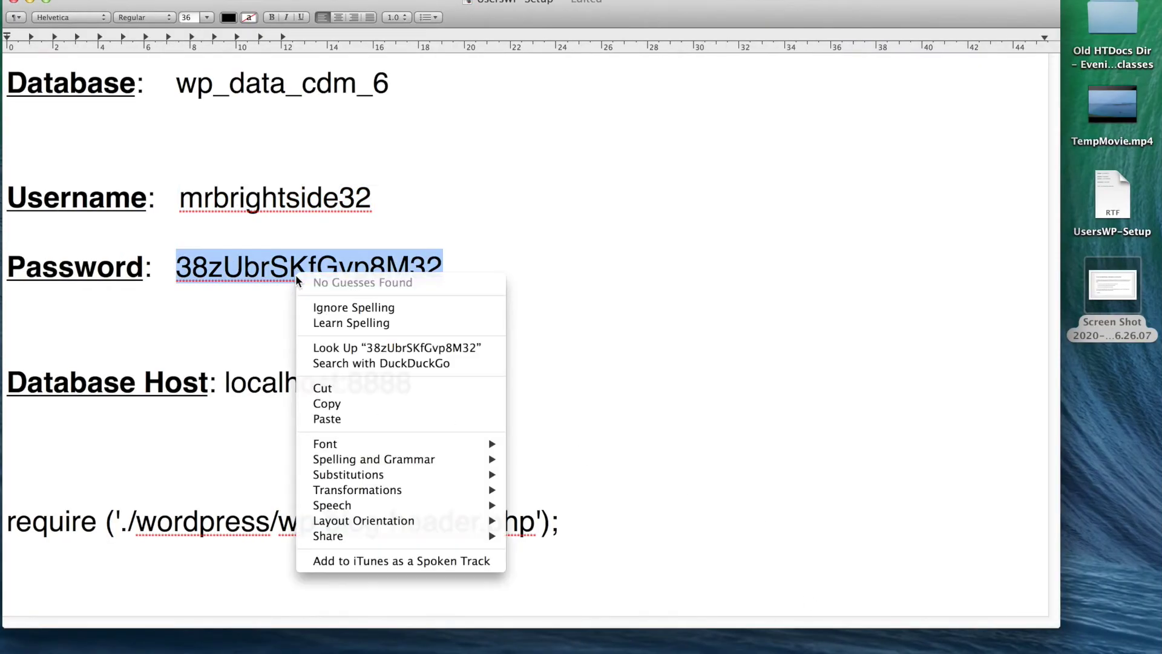
{"action": "left_click", "coordinate": [363, 404]}
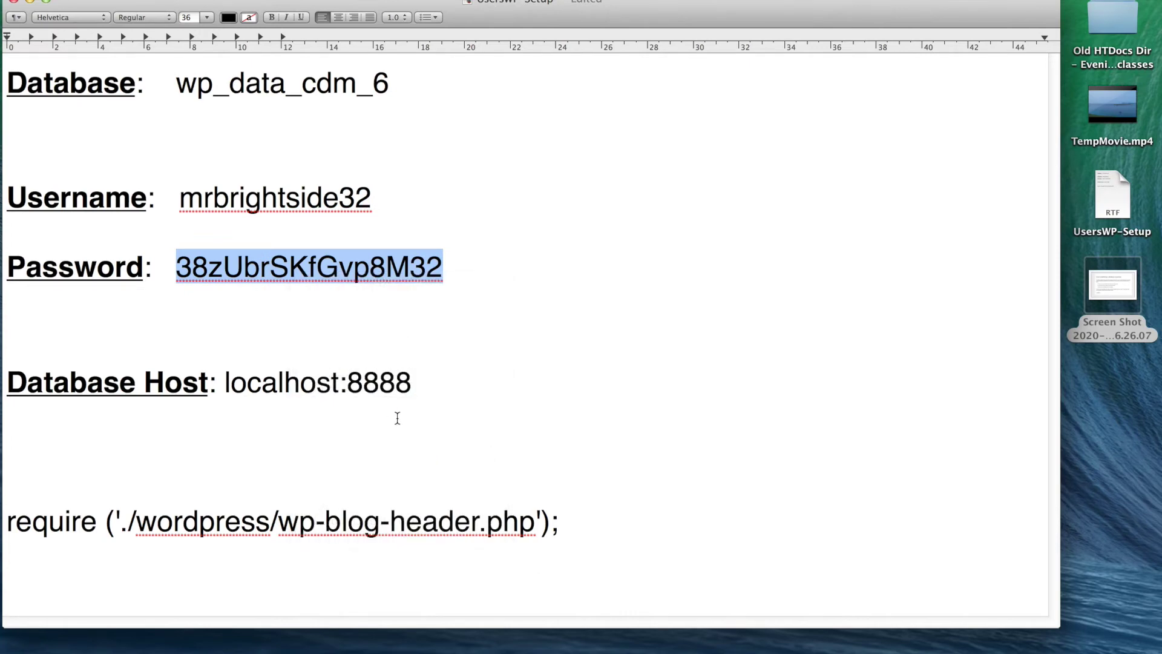
{"action": "left_click", "coordinate": [576, 642]}
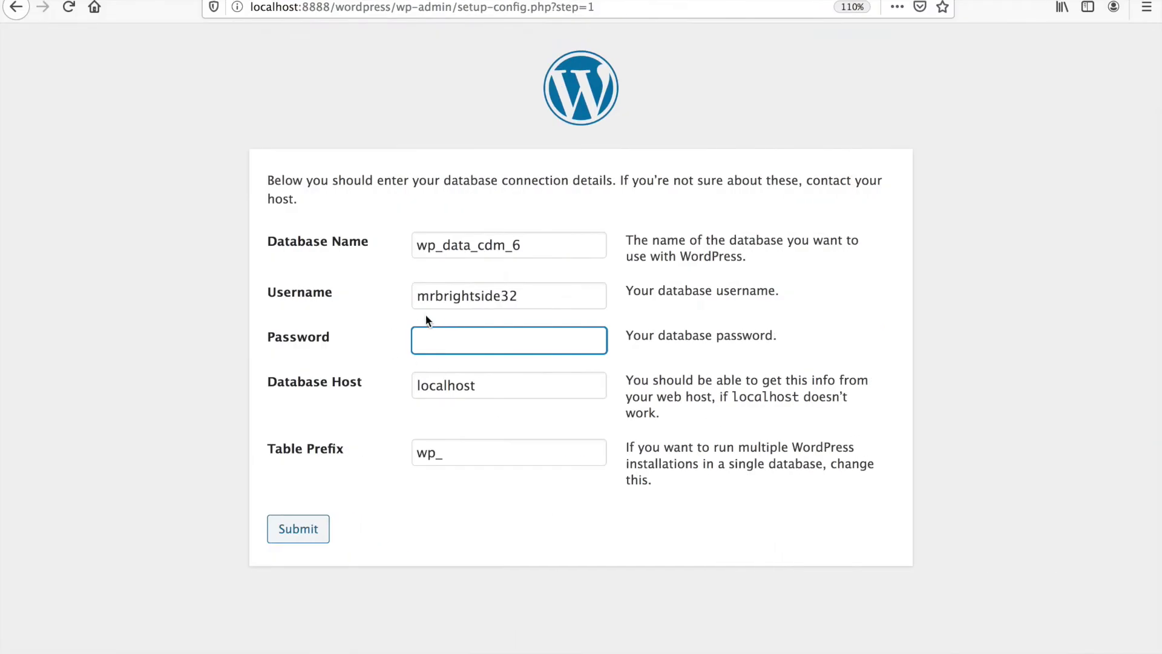
{"action": "right_click", "coordinate": [440, 335]}
{"action": "left_click", "coordinate": [488, 394]}
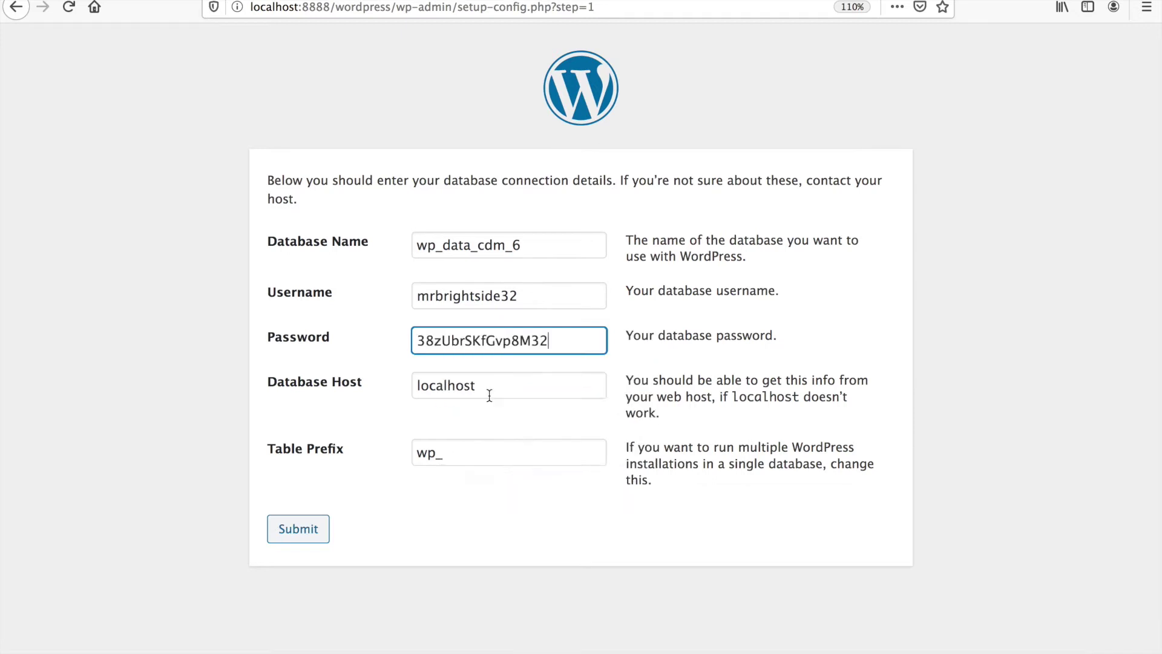
- Keep Database Host localhost and Table Prefix wp_, and submit the connection details
{"action": "left_click", "coordinate": [491, 397]}
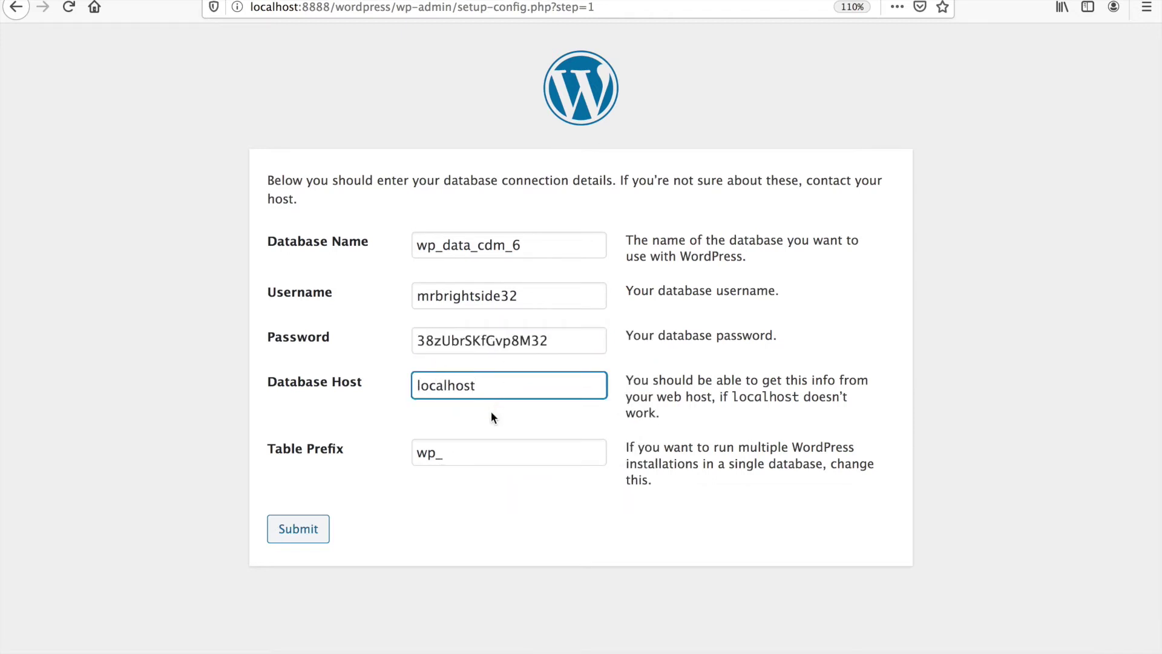
{"action": "left_click", "coordinate": [483, 458]}
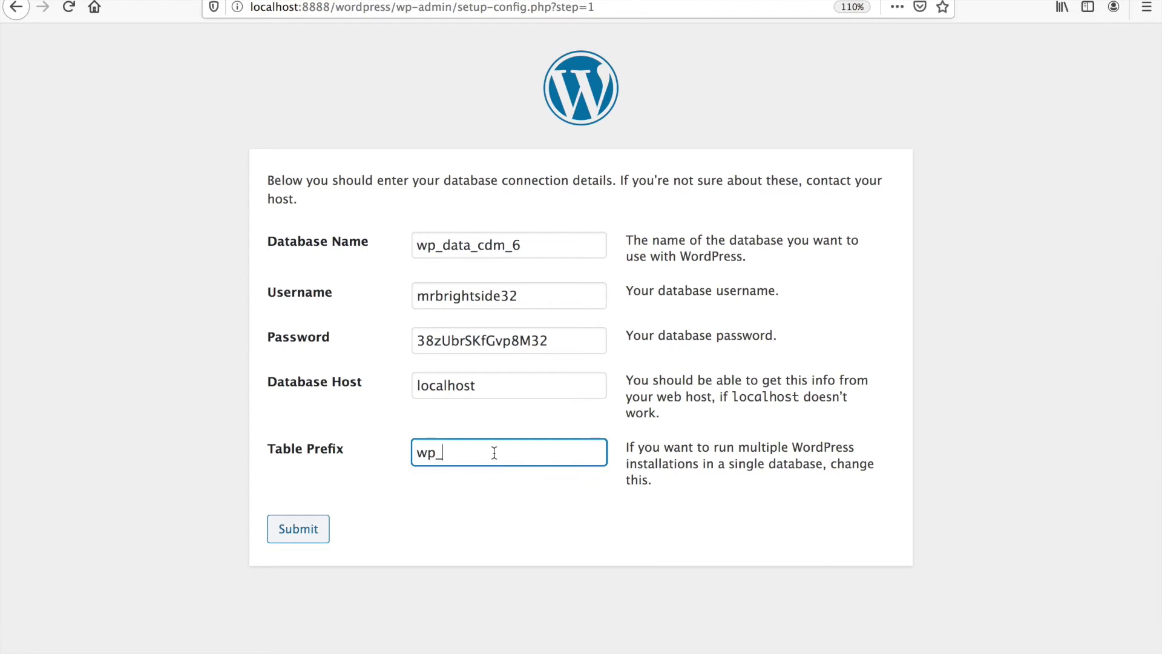
{"action": "left_click", "coordinate": [310, 535]}
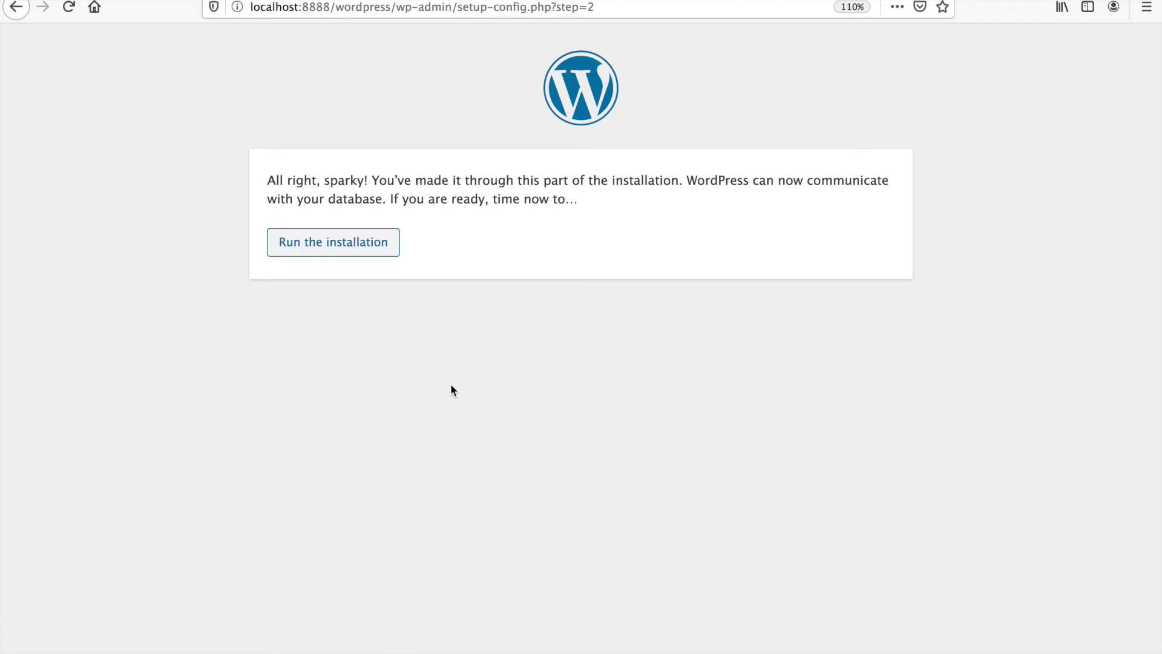
- Start the installation and fill Site Title with My First Wordpress Site
{"action": "left_click", "coordinate": [331, 249]}
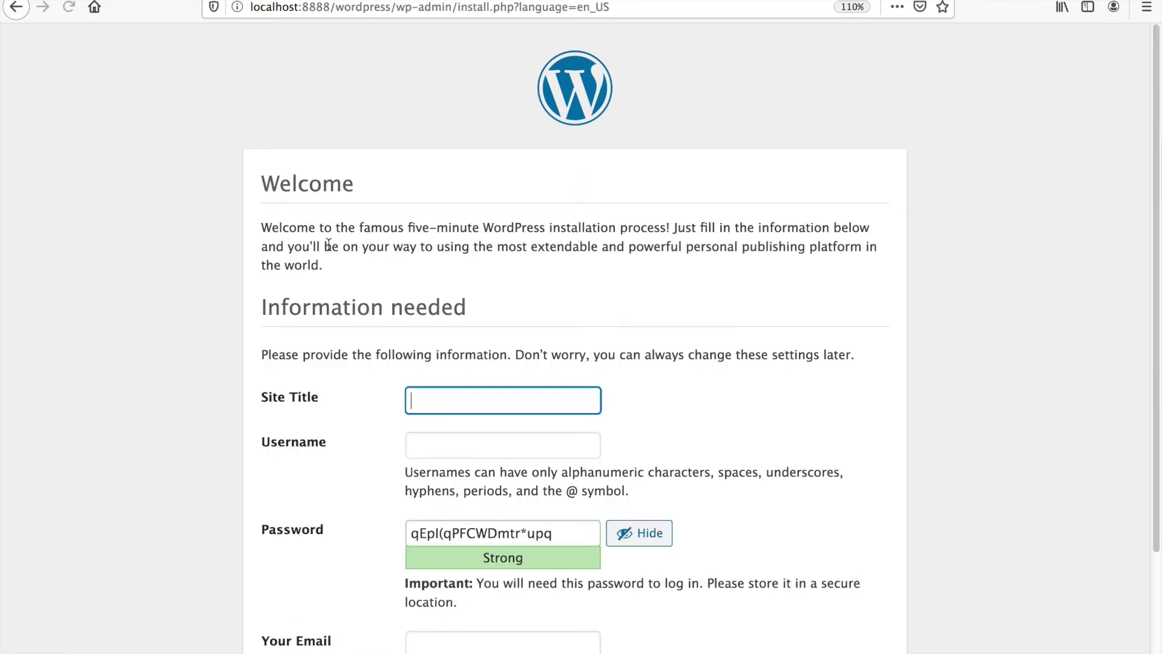
{"action": "scroll", "coordinate": [393, 292], "scroll_direction": "down", "scroll_amount": 2}
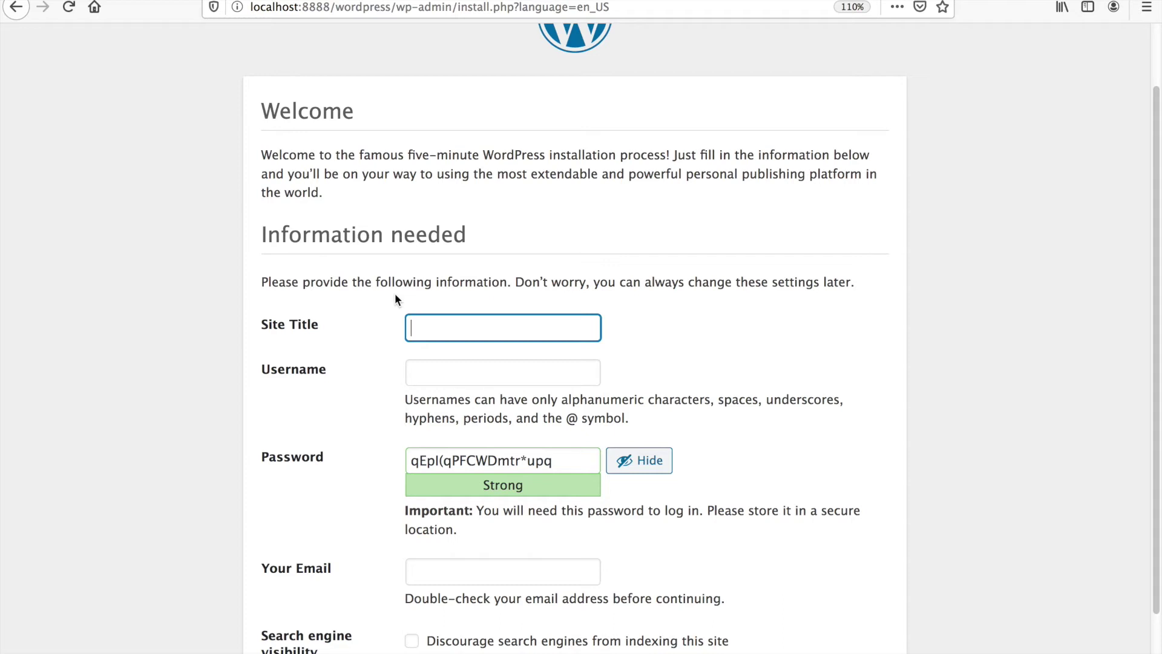
{"action": "left_click", "coordinate": [450, 321]}
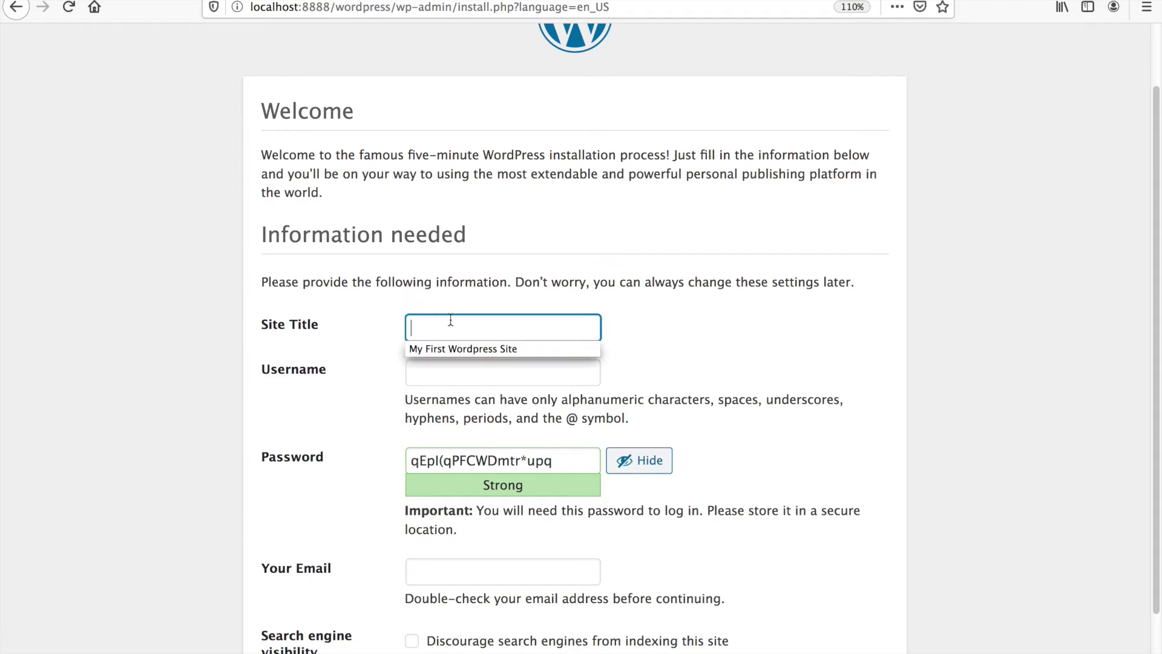
{"action": "left_click", "coordinate": [455, 349]}
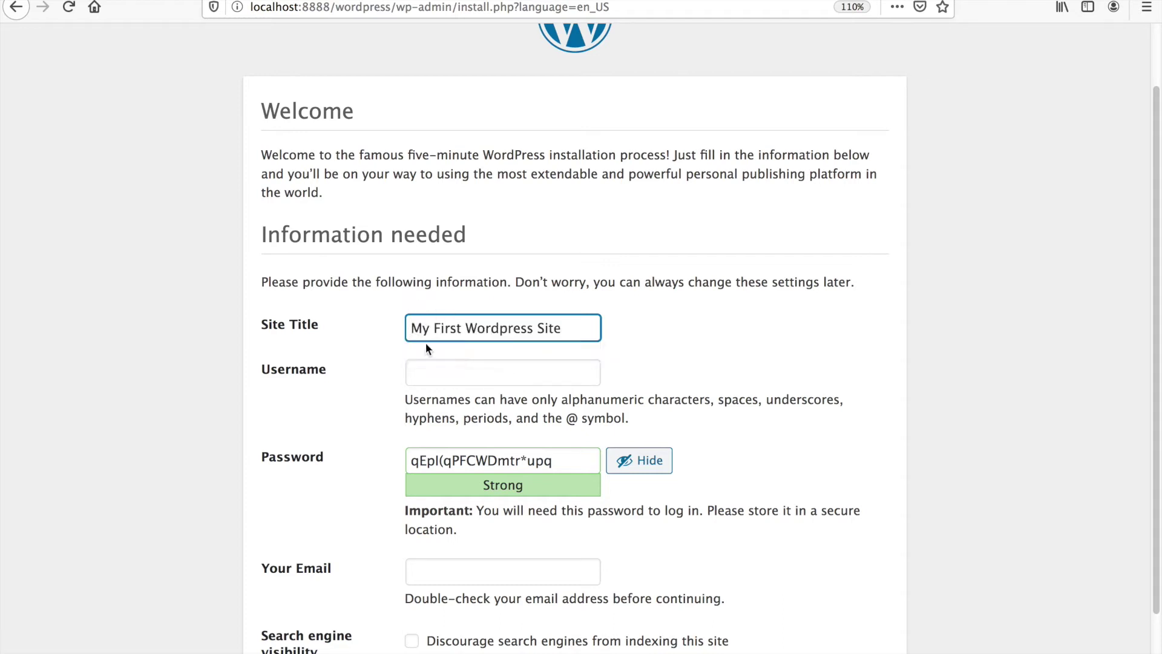
- Enter 'CREATIVE DIGITAL MEDIA BLOG - UPDATED WEEKLY' in the Username field
{"action": "left_click", "coordinate": [538, 376]}
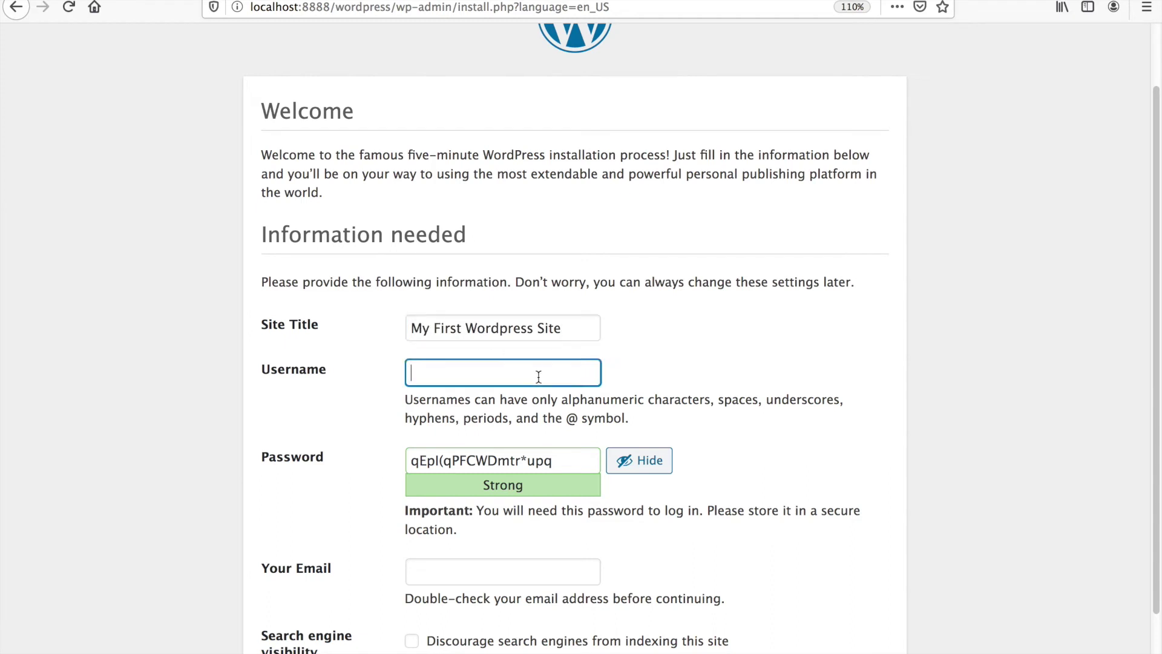
{"action": "type", "text": "c"}
{"action": "double_click", "coordinate": [475, 379]}
{"action": "type", "text": "CREATIV"}
{"action": "key", "text": "BackSpace"}
{"action": "type", "text": "VE DIG"}
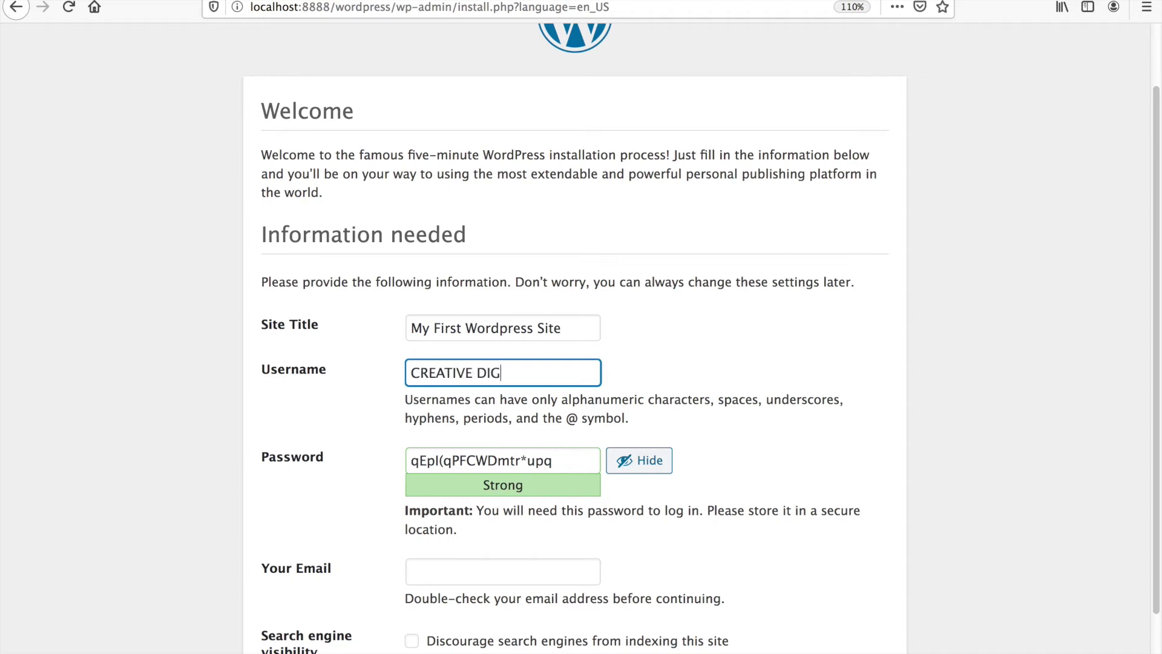
{"action": "type", "text": "ITAL MEDIA BLOG"}
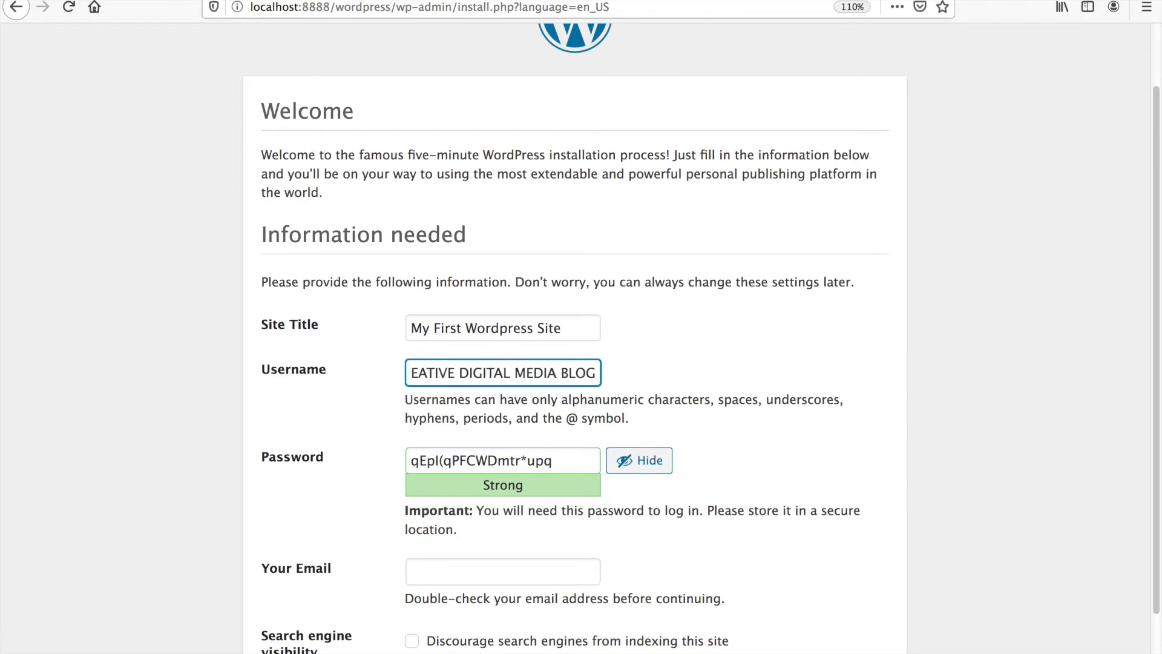
{"action": "type", "text": " - UPDATED "}
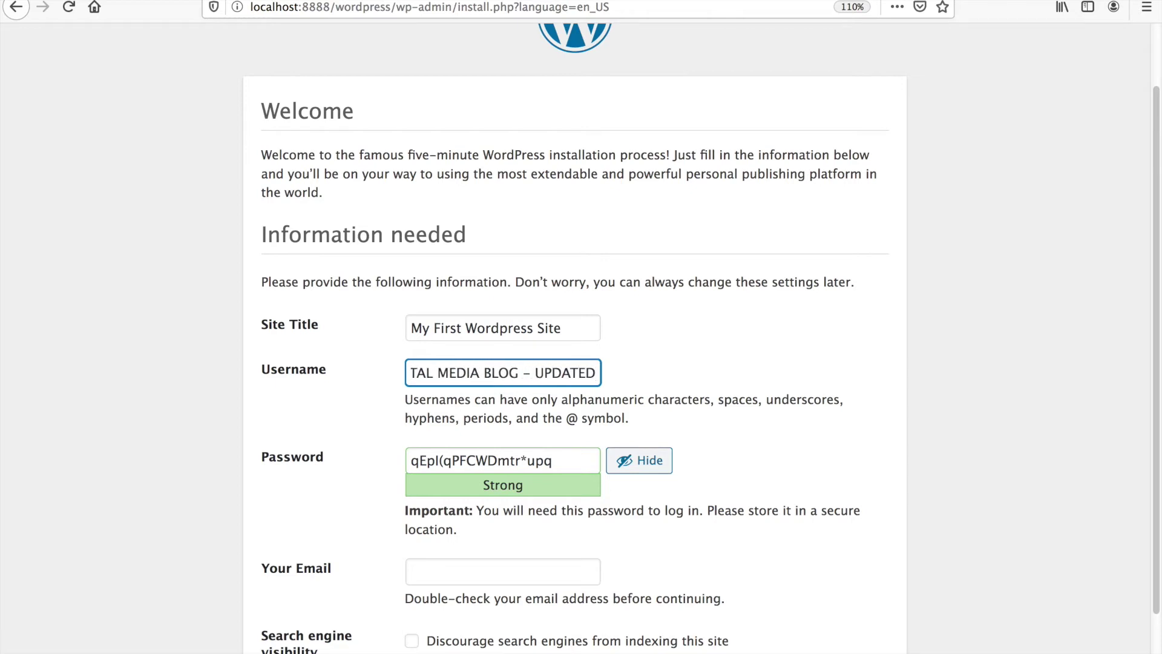
{"action": "type", "text": "WEEKLY"}
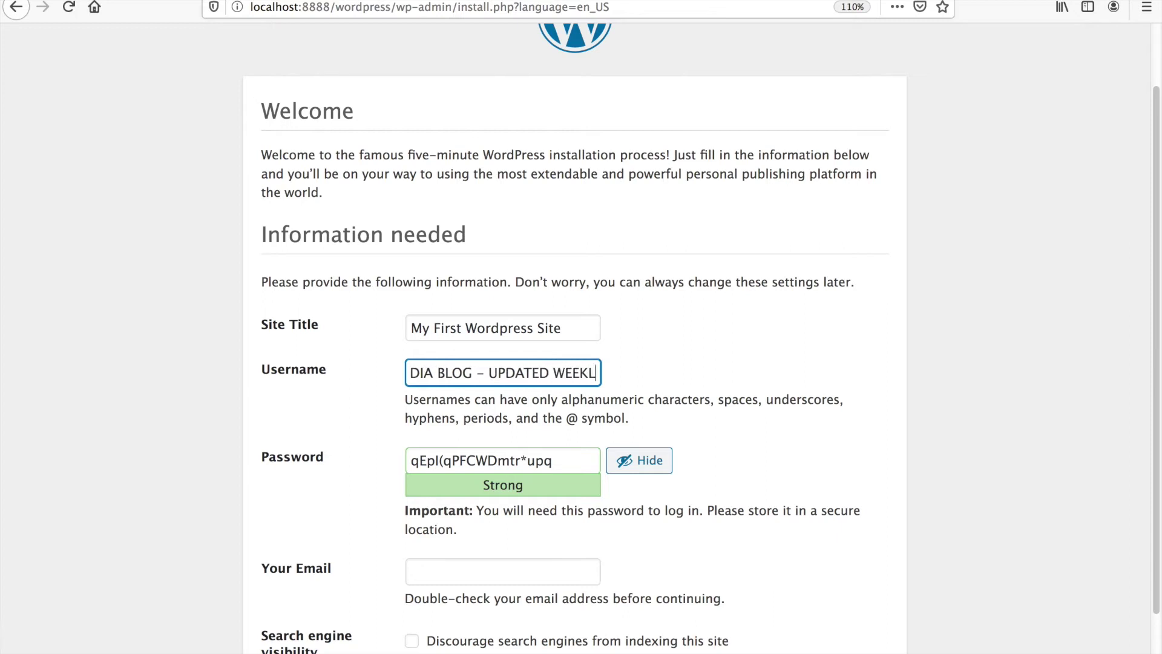
{"action": "key", "text": "Left"}
{"action": "key", "text": "Left"}
{"action": "key", "text": "Left"}
{"action": "key", "text": "Left"}
{"action": "key", "text": "Left"}
{"action": "key", "text": "Left"}
{"action": "key", "text": "Left"}
{"action": "key", "text": "Left"}
{"action": "key", "text": "Left"}
{"action": "key", "text": "Left"}
{"action": "key", "text": "Left"}
{"action": "key", "text": "Left"}
{"action": "key", "text": "Left"}
{"action": "key", "text": "Left"}
{"action": "key", "text": "Left"}
{"action": "key", "text": "Left"}
{"action": "key", "text": "Left"}
{"action": "key", "text": "Left"}
{"action": "key", "text": "Left"}
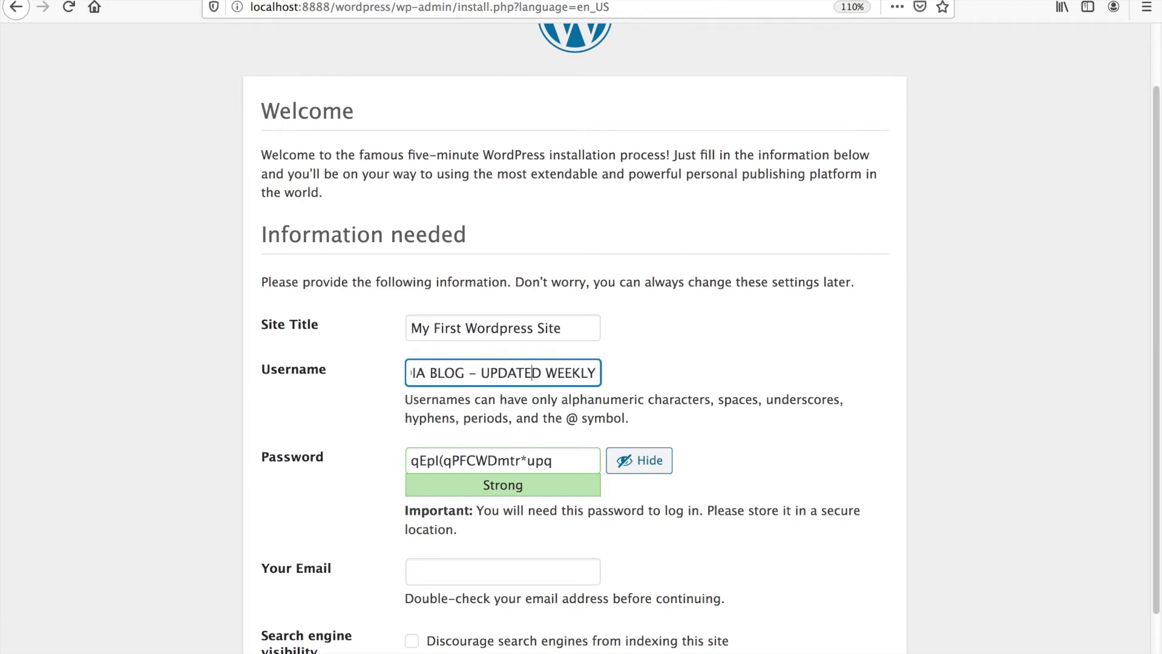
{"action": "key", "text": "Left"}
{"action": "key", "text": "Left"}
{"action": "key", "text": "Left"}
{"action": "key", "text": "Left"}
{"action": "key", "text": "Left"}
{"action": "key", "text": "Left"}
{"action": "key", "text": "Left"}
{"action": "key", "text": "Left"}
{"action": "key", "text": "Left"}
{"action": "key", "text": "Left"}
{"action": "key", "text": "Left"}
{"action": "key", "text": "Left"}
{"action": "key", "text": "Left"}
{"action": "key", "text": "Left"}
{"action": "key", "text": "Left"}
{"action": "key", "text": "Left"}
{"action": "key", "text": "Left"}
{"action": "key", "text": "Left"}
{"action": "key", "text": "Left"}
{"action": "key", "text": "Left"}
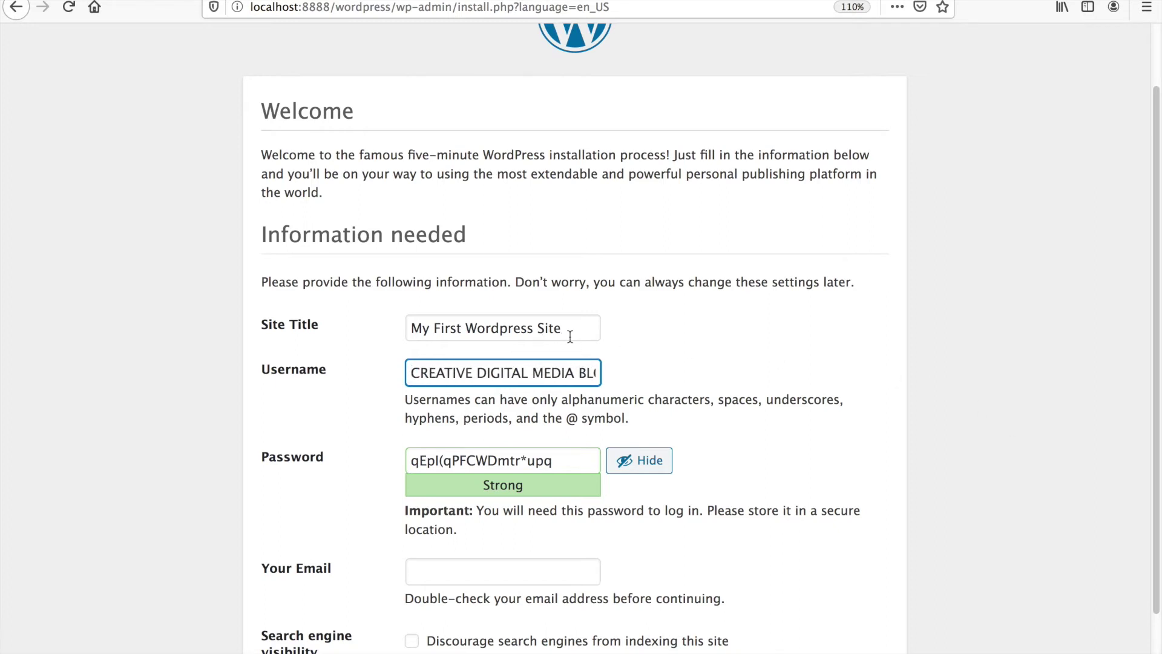
- Replace the Site Title with 'CDM - YEAR 3'
{"action": "left_click_drag", "start_coordinate": [566, 332], "coordinate": [384, 323]}
{"action": "type", "text": "cdm"}
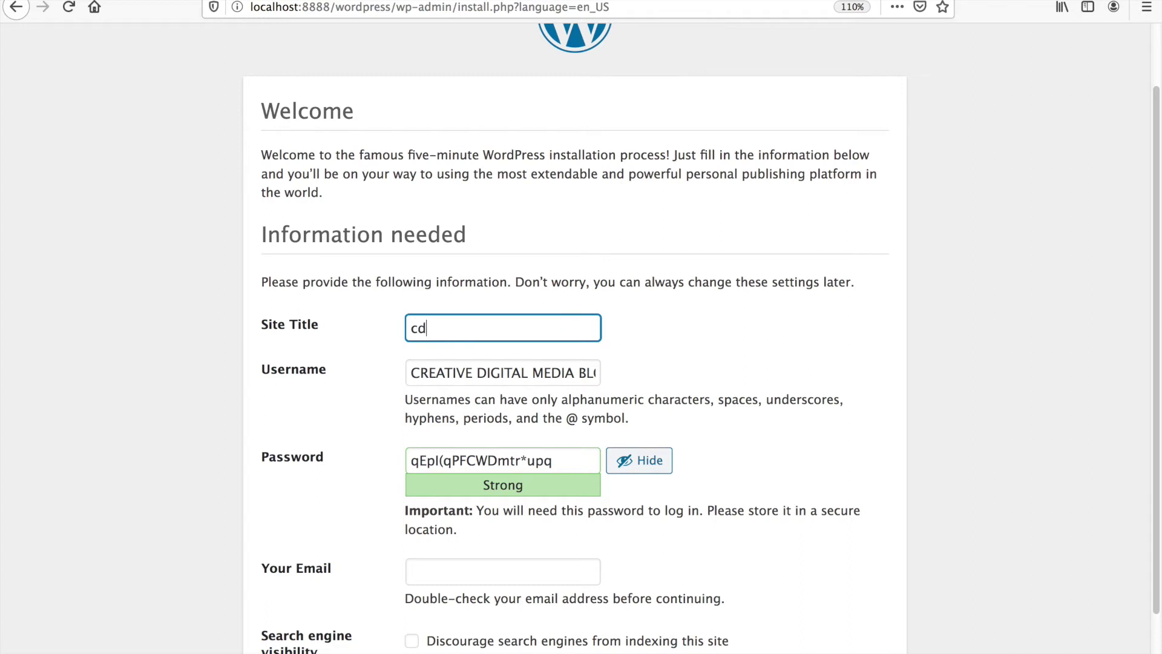
{"action": "key", "text": "BackSpace"}
{"action": "key", "text": "BackSpace"}
{"action": "key", "text": "BackSpace"}
{"action": "type", "text": "CDM - YEAR 3"}
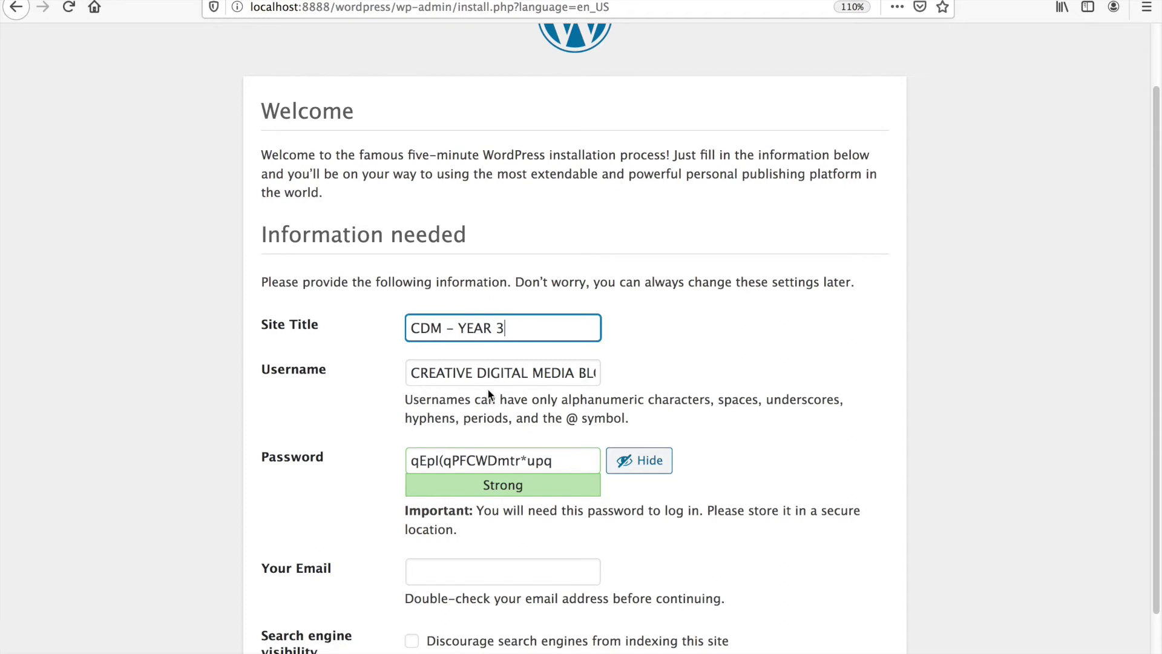
{"action": "scroll", "coordinate": [493, 400], "scroll_direction": "down", "scroll_amount": 2}
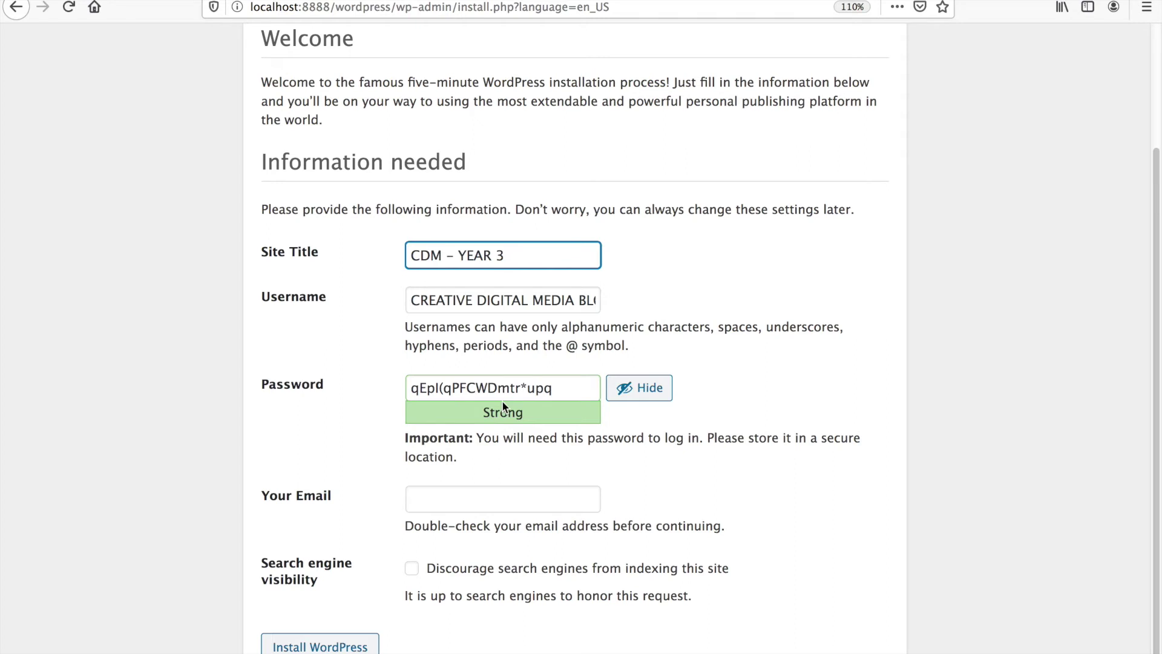
- Go back and rerun the installation, filling the site title from a saved entry
{"action": "left_click", "coordinate": [18, 9]}
{"action": "left_click", "coordinate": [377, 241]}
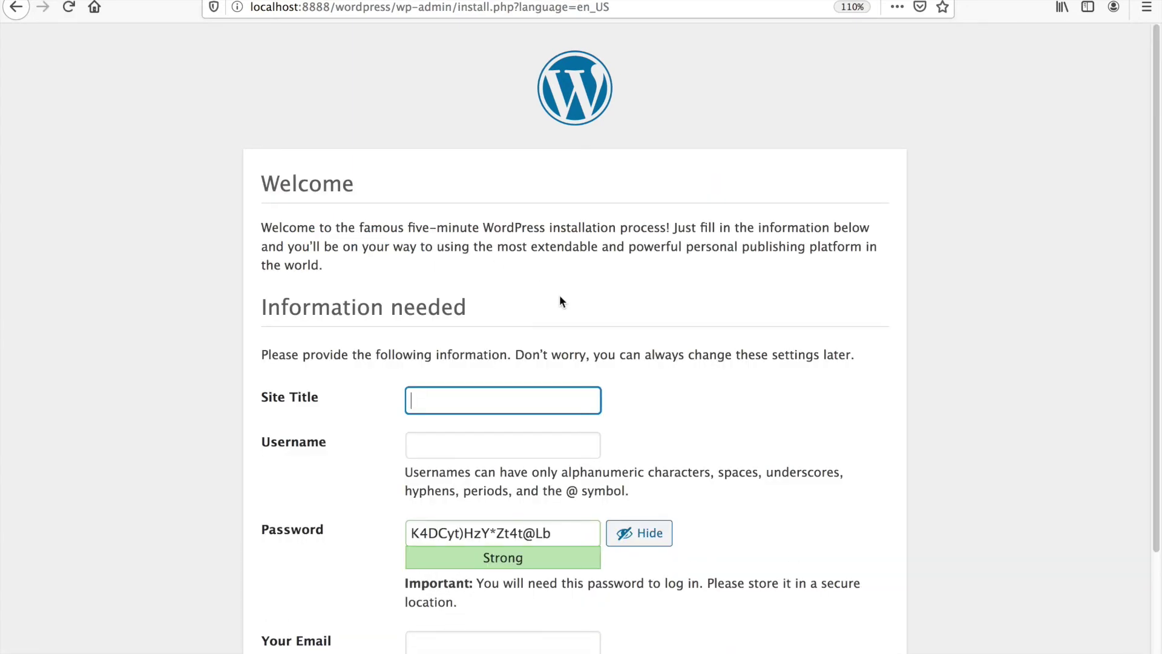
{"action": "left_click", "coordinate": [475, 393]}
{"action": "left_click", "coordinate": [482, 422]}
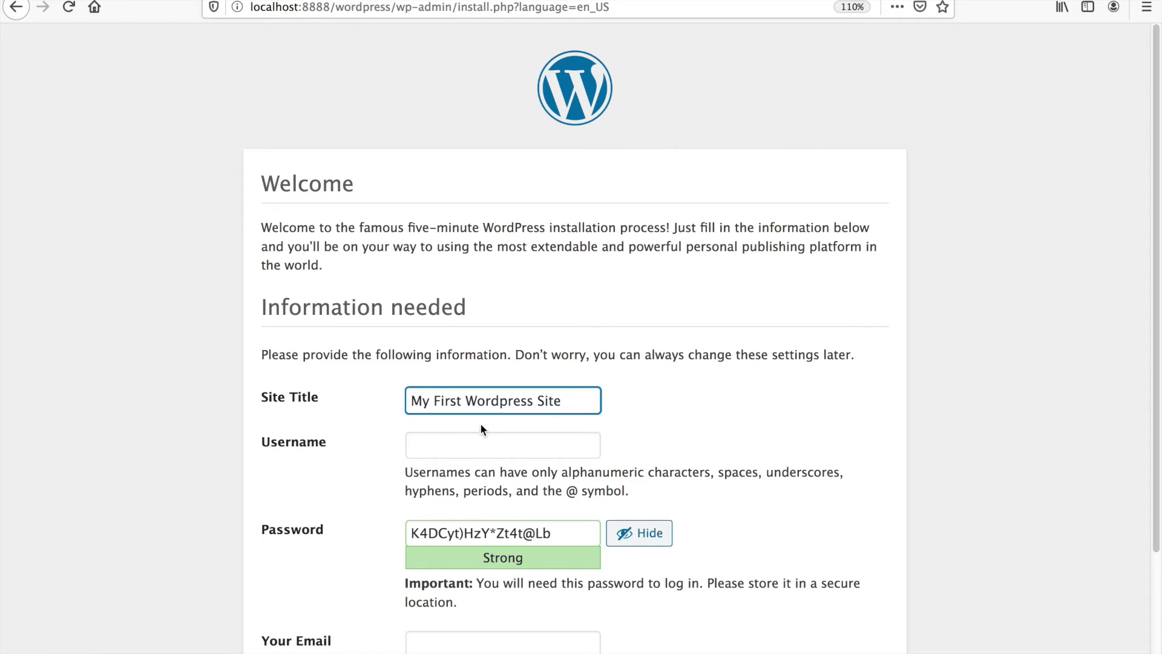
- Set the Site Title to 'CDM - YEAR BLOG' and enter an admin username
{"action": "triple_click", "coordinate": [581, 407]}
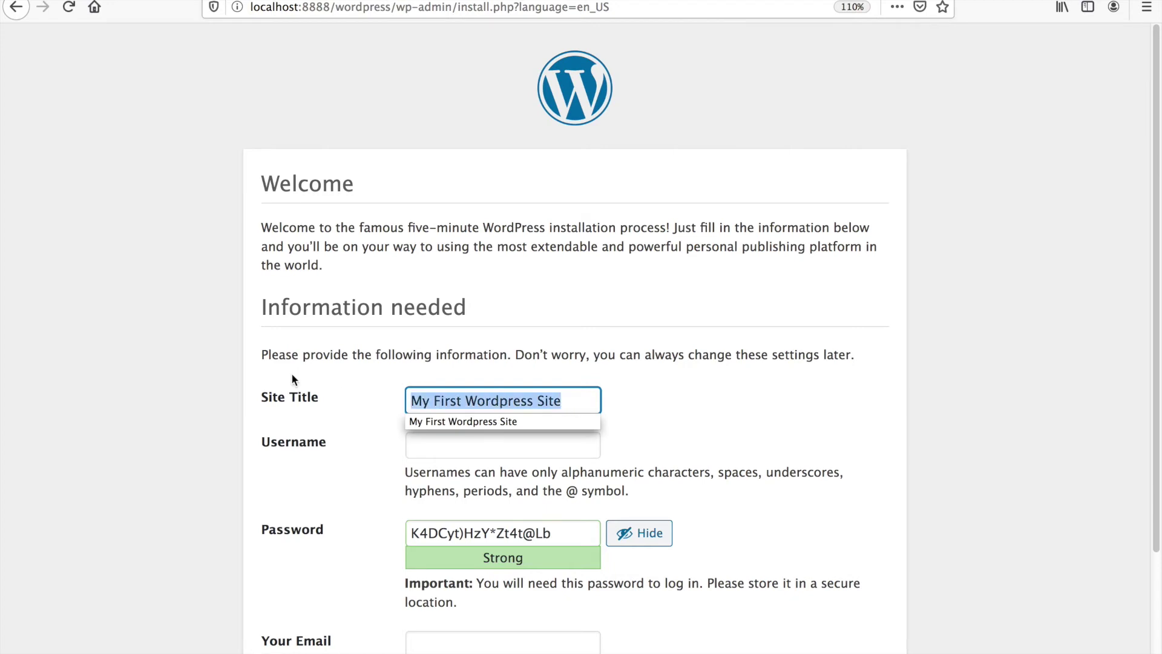
{"action": "type", "text": "cd"}
{"action": "key", "text": "BackSpace"}
{"action": "key", "text": "BackSpace"}
{"action": "type", "text": "CDM - "}
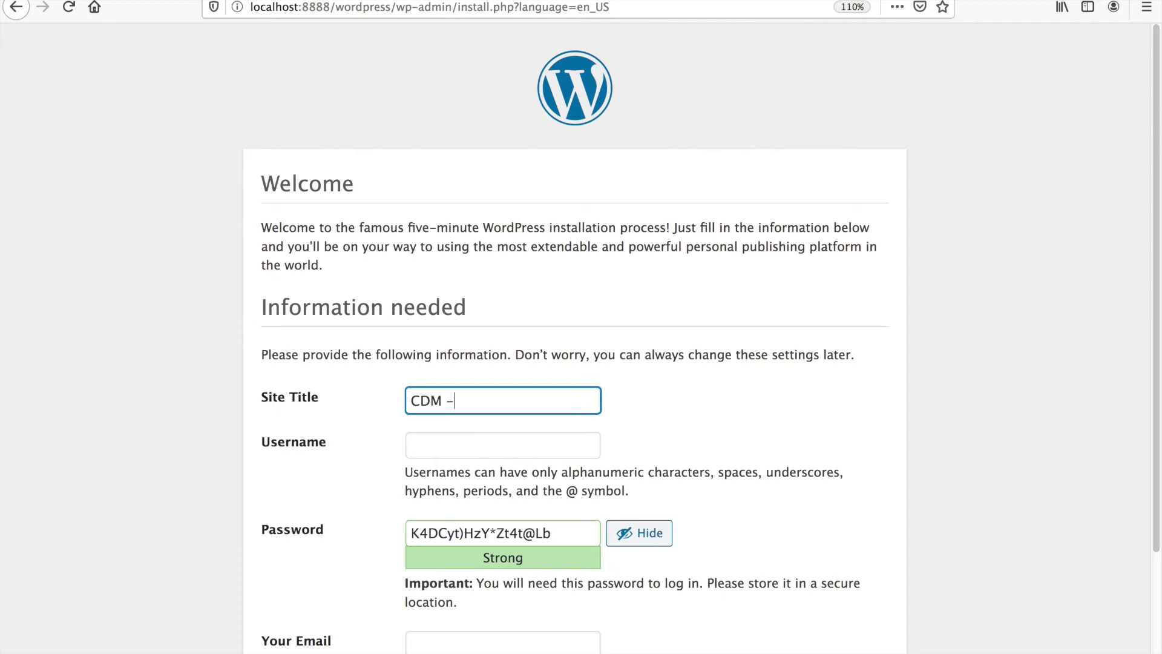
{"action": "type", "text": "YEAR BLOG"}
{"action": "key", "text": "Tab"}
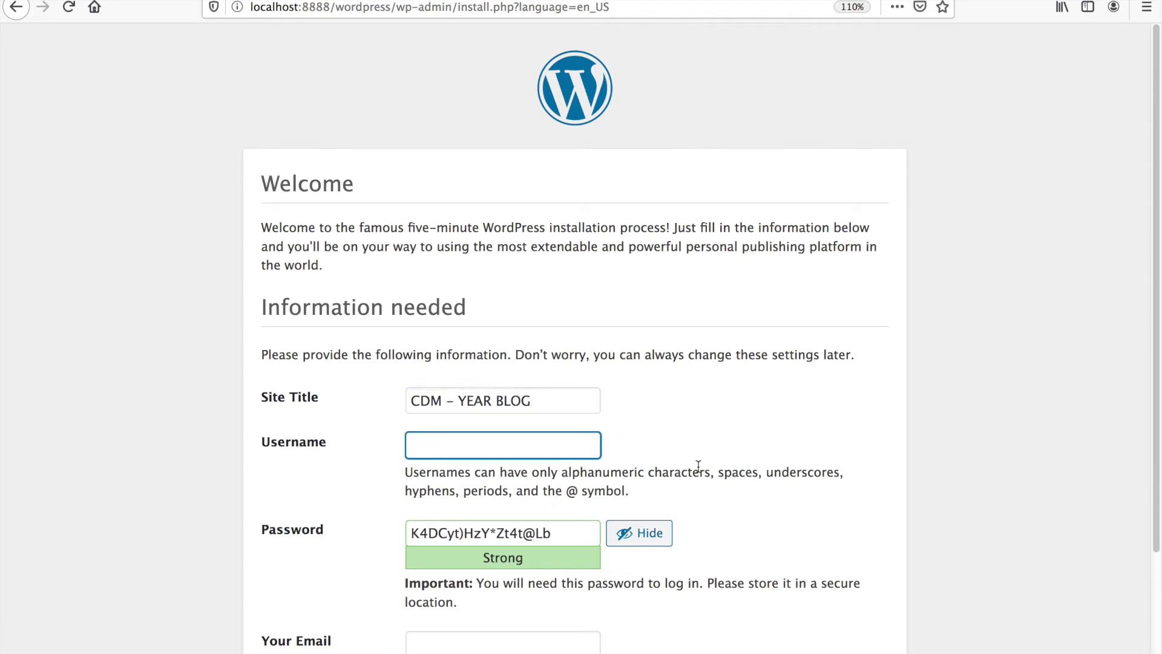
{"action": "type", "text": "arnieh"}
- Replace the generated password with a short custom password
{"action": "left_click", "coordinate": [581, 520]}
{"action": "left_click_drag", "start_coordinate": [581, 519], "coordinate": [398, 521]}
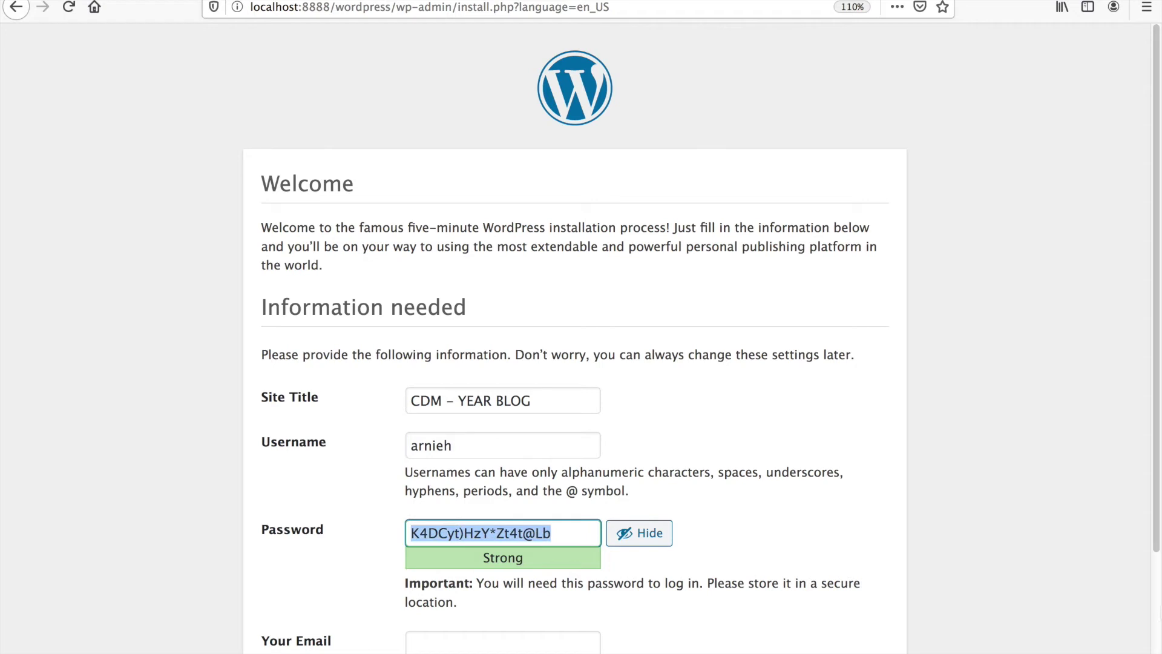
{"action": "key", "text": "BackSpace"}
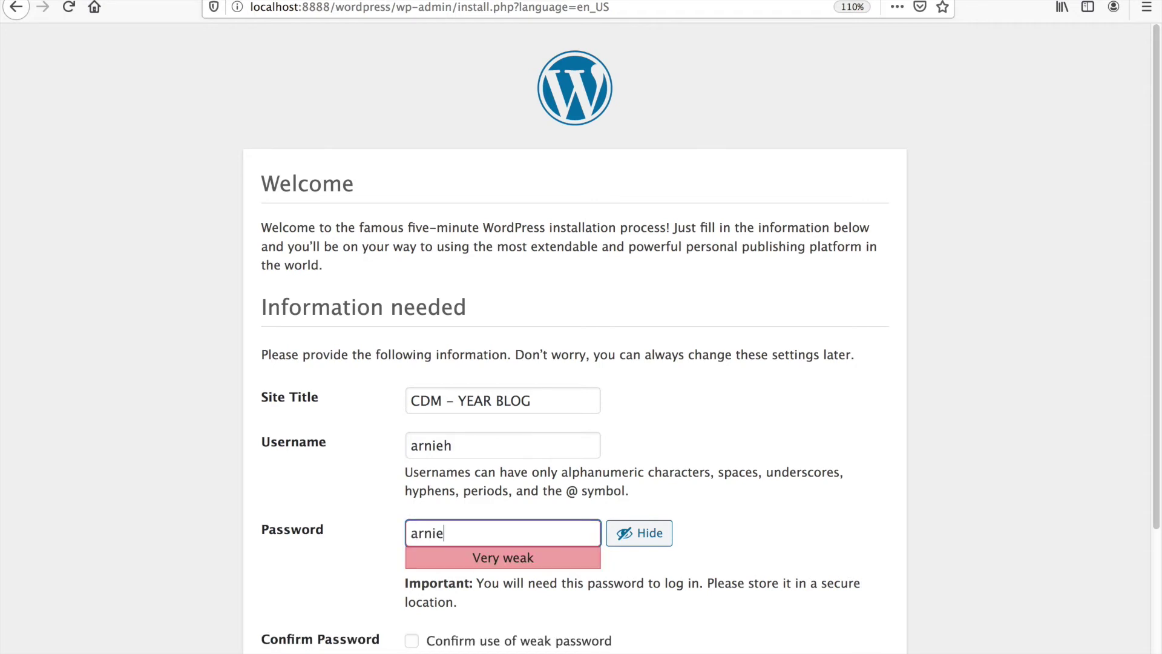
- Confirm use of the weak password and pick the suggested address for Your Email
{"action": "scroll", "coordinate": [749, 500], "scroll_direction": "down", "scroll_amount": 3}
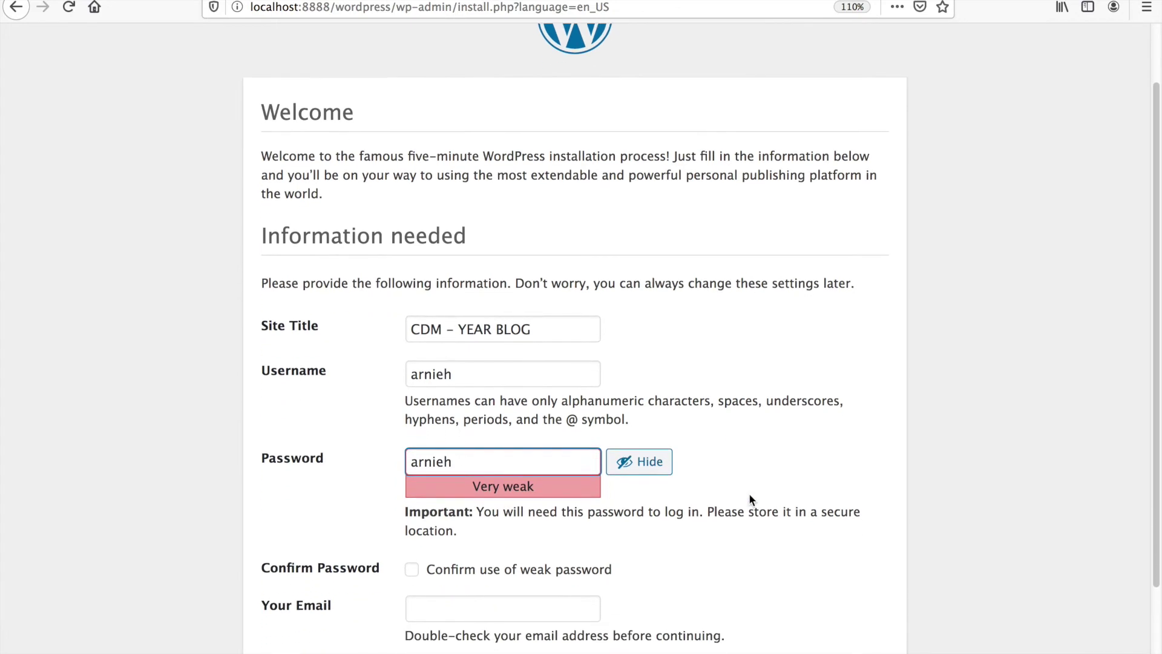
{"action": "left_click", "coordinate": [412, 510]}
{"action": "left_click", "coordinate": [501, 554]}
{"action": "type", "text": "arnie"}
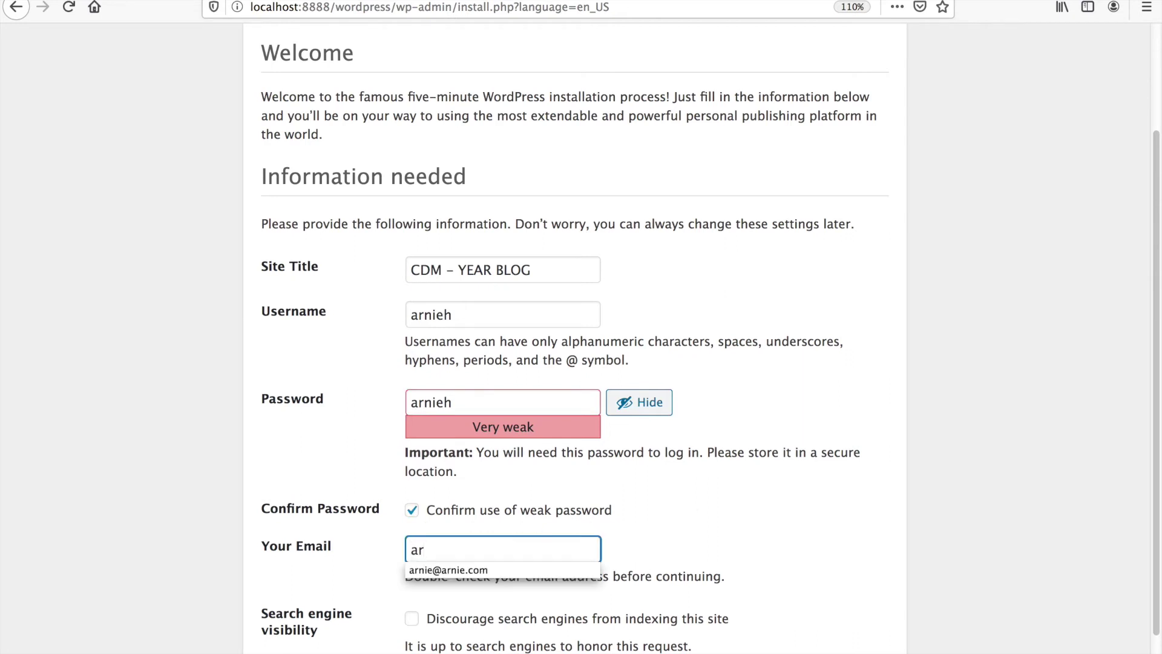
{"action": "key", "text": "Down"}
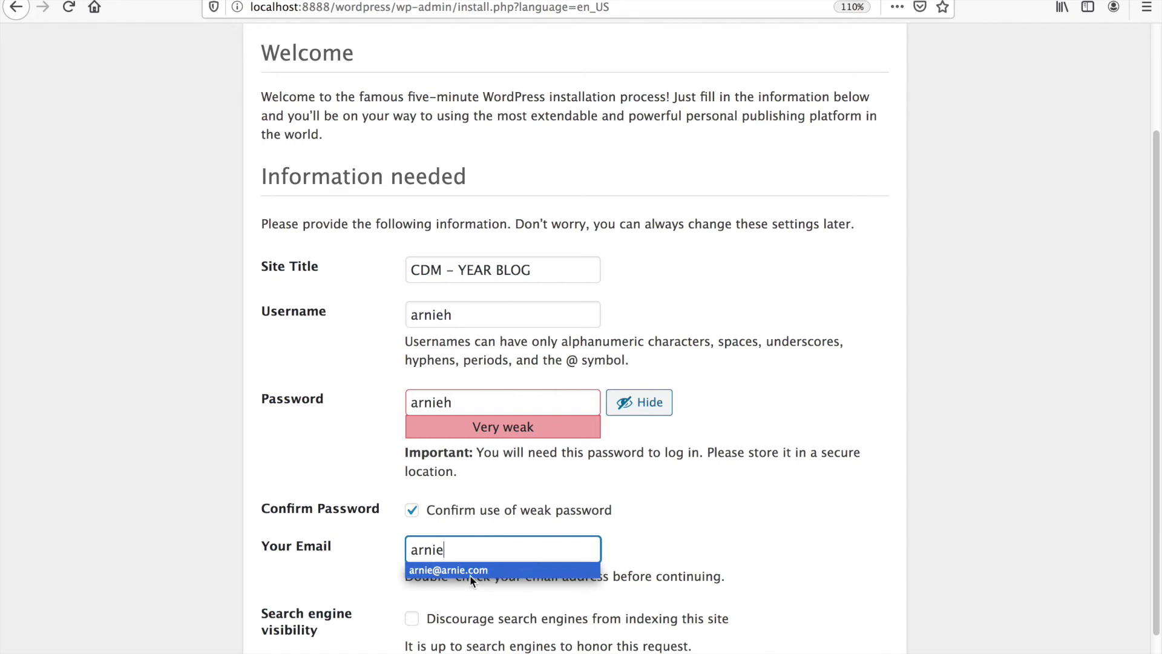
{"action": "left_click", "coordinate": [470, 575]}
- Edit the admin e-mail, changing its domain ending and the name before the @
{"action": "left_click_drag", "start_coordinate": [458, 560], "coordinate": [528, 558]}
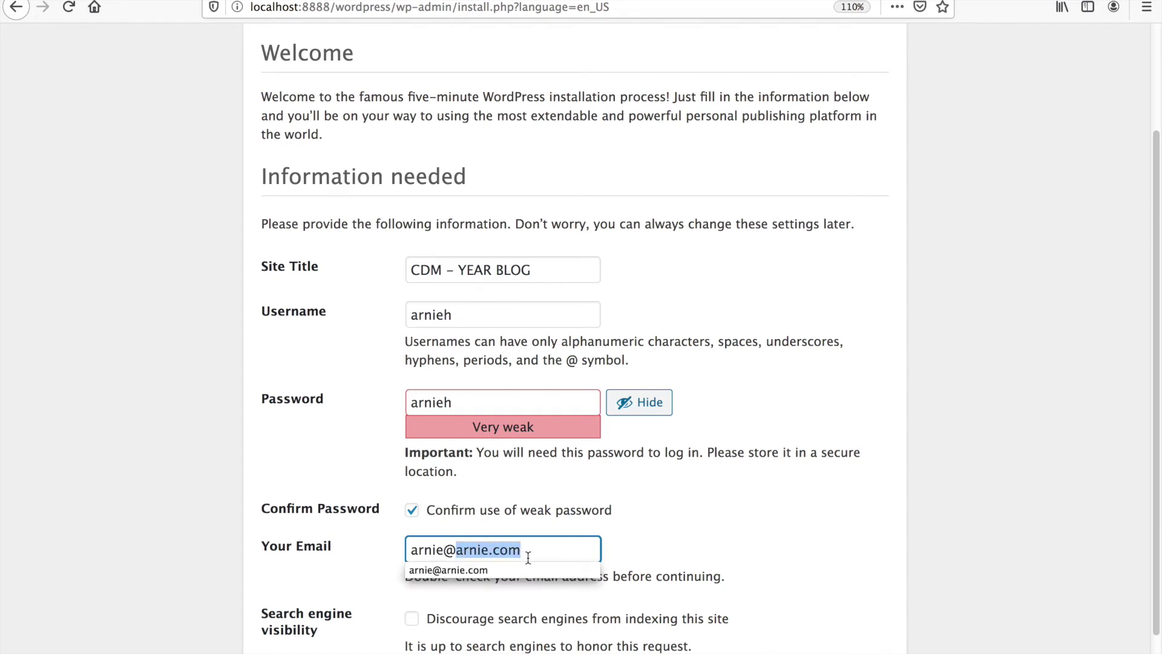
{"action": "left_click", "coordinate": [530, 555]}
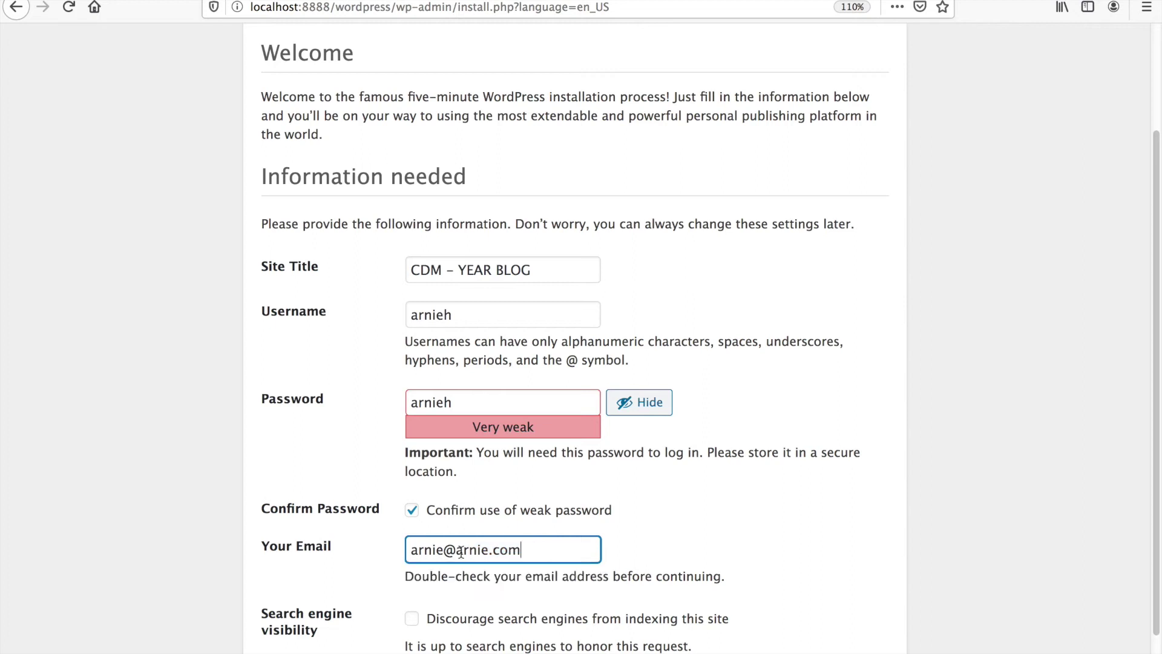
{"action": "double_click", "coordinate": [509, 551]}
{"action": "type", "text": "ie"}
{"action": "left_click_drag", "start_coordinate": [527, 553], "coordinate": [378, 545]}
{"action": "left_click", "coordinate": [420, 550]}
{"action": "double_click", "coordinate": [421, 550]}
{"action": "key", "text": "BackSpace"}
{"action": "type", "text": "info"}
{"action": "left_click_drag", "start_coordinate": [527, 553], "coordinate": [370, 554]}
{"action": "left_click", "coordinate": [680, 541]}
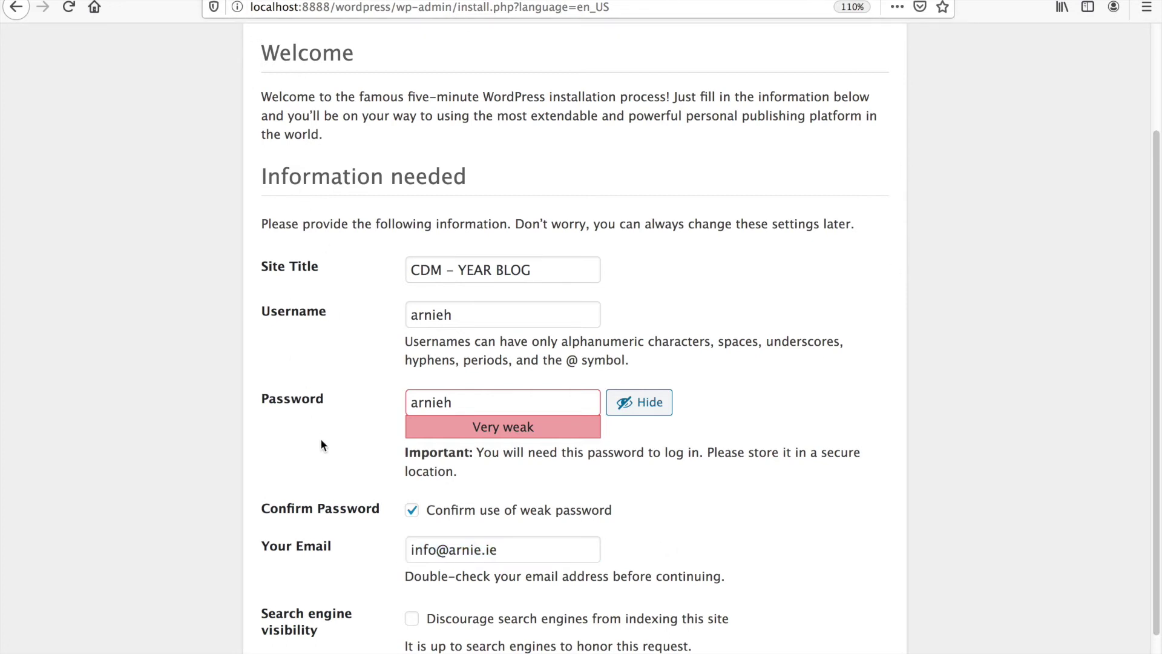
- Insert '3 ' before BLOG so the Site Title reads 'CDM - YEAR 3 BLOG'
{"action": "scroll", "coordinate": [417, 599], "scroll_direction": "down", "scroll_amount": 2}
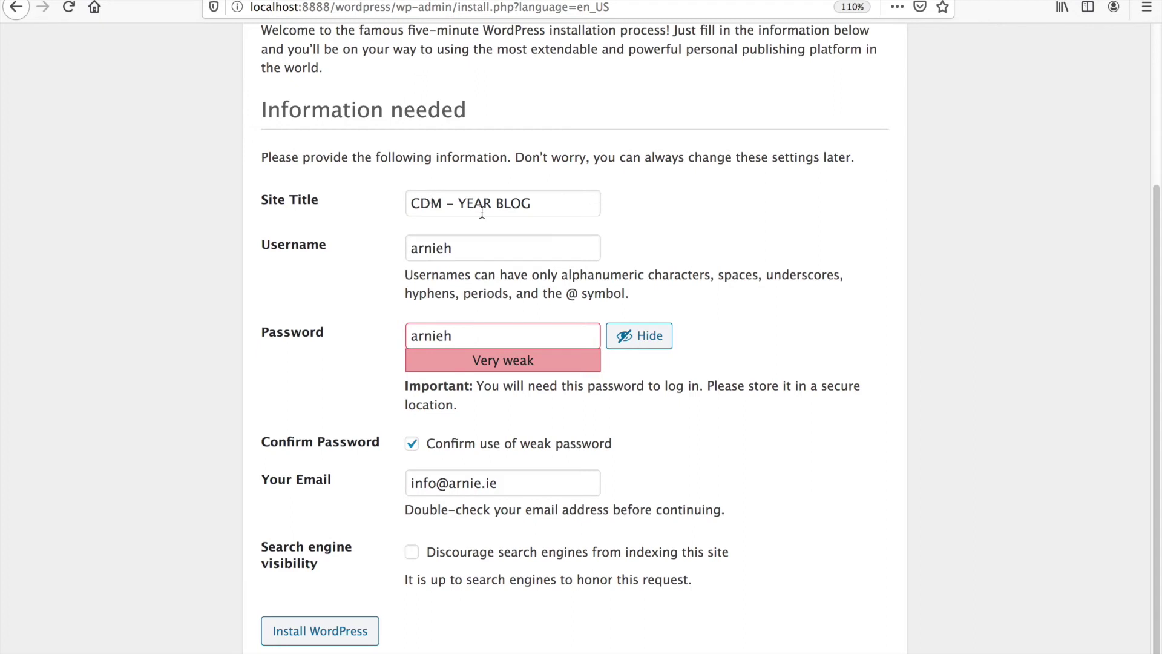
{"action": "left_click", "coordinate": [513, 205]}
{"action": "double_click", "coordinate": [515, 205]}
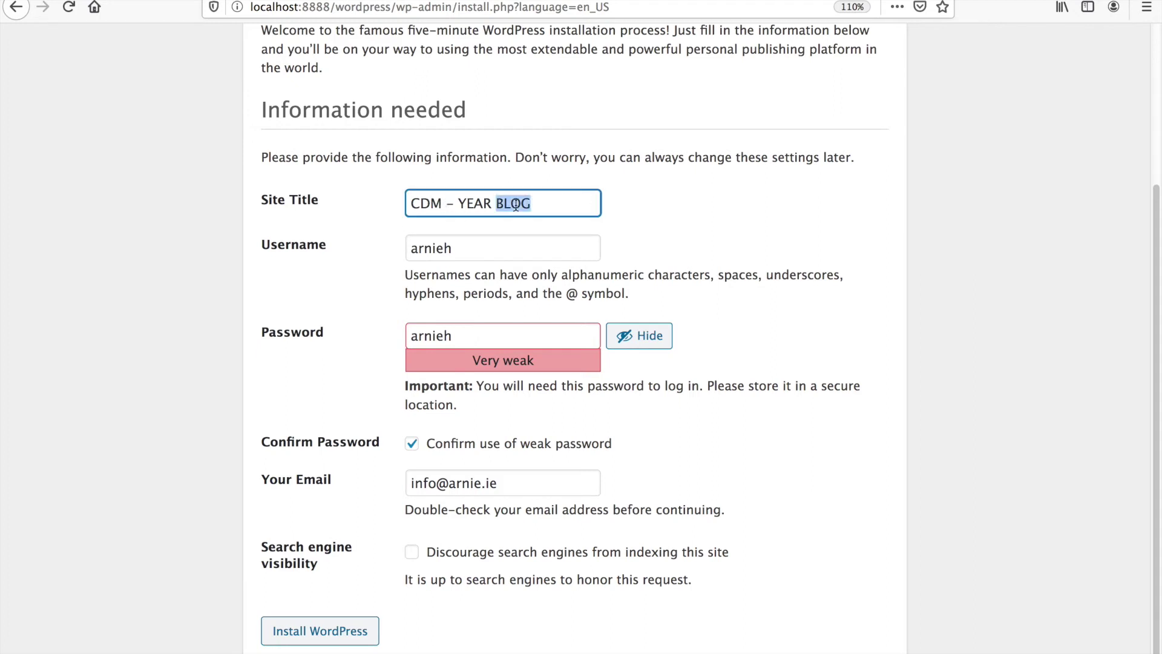
{"action": "key", "text": "Left"}
{"action": "type", "text": "3"}
- Run Install WordPress, decline Firefox's save-login prompt, and go to the login page
{"action": "left_click", "coordinate": [349, 635]}
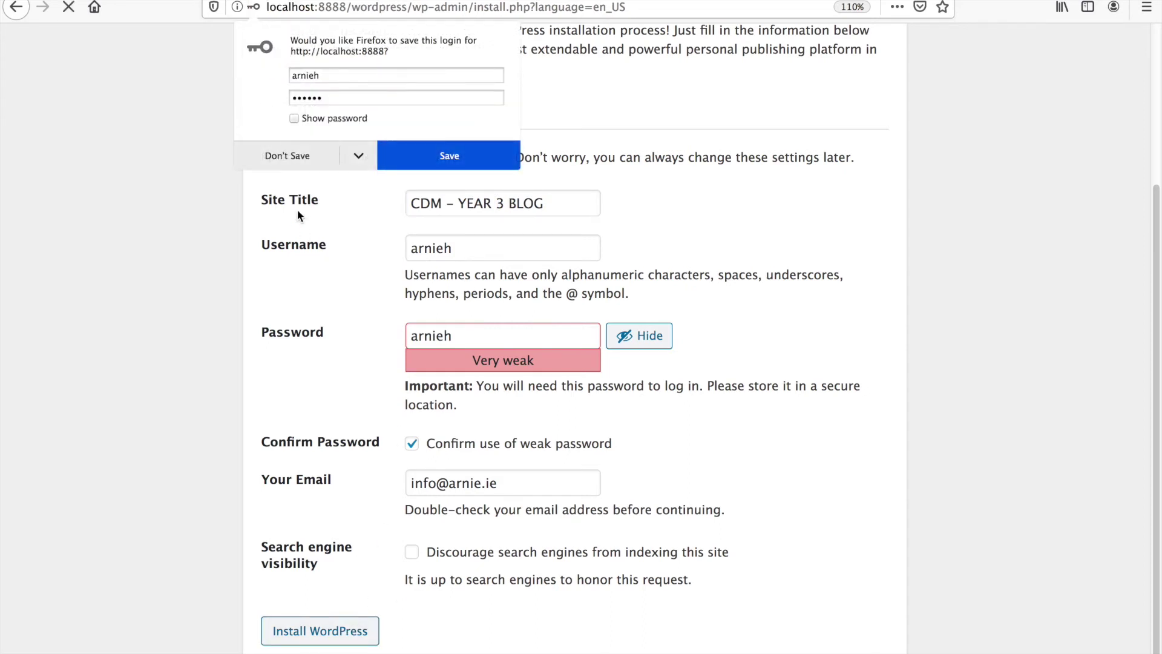
{"action": "left_click", "coordinate": [296, 162]}
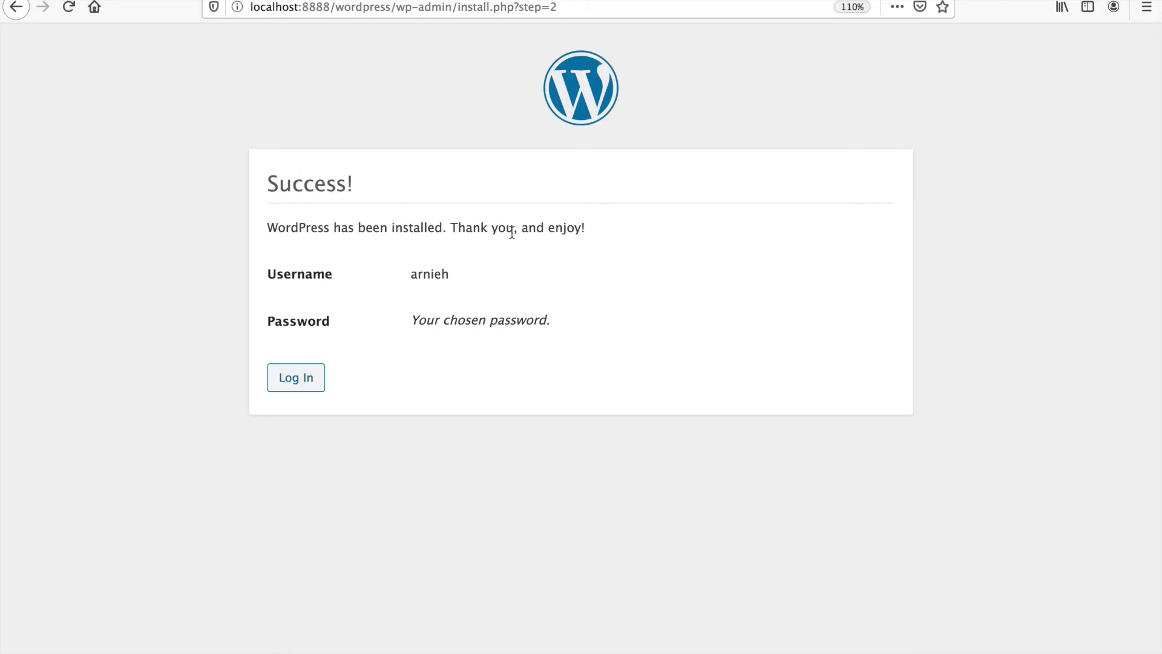
{"action": "left_click", "coordinate": [308, 382]}
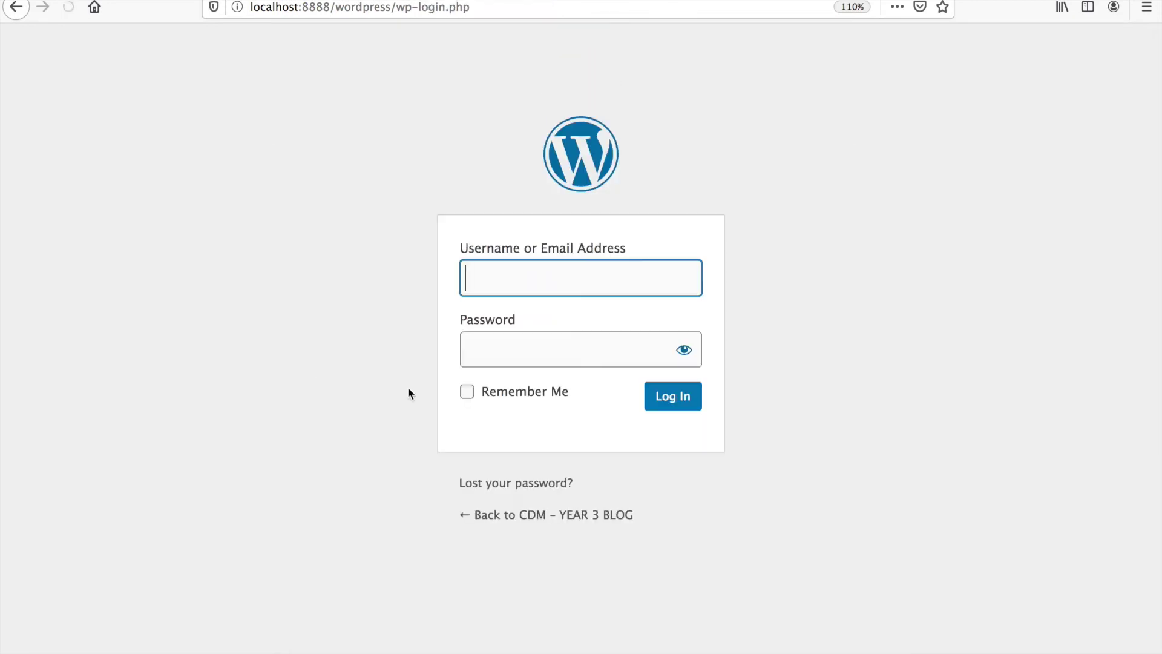
- Log in with the admin username and password to reach the Dashboard
{"action": "left_click", "coordinate": [516, 276]}
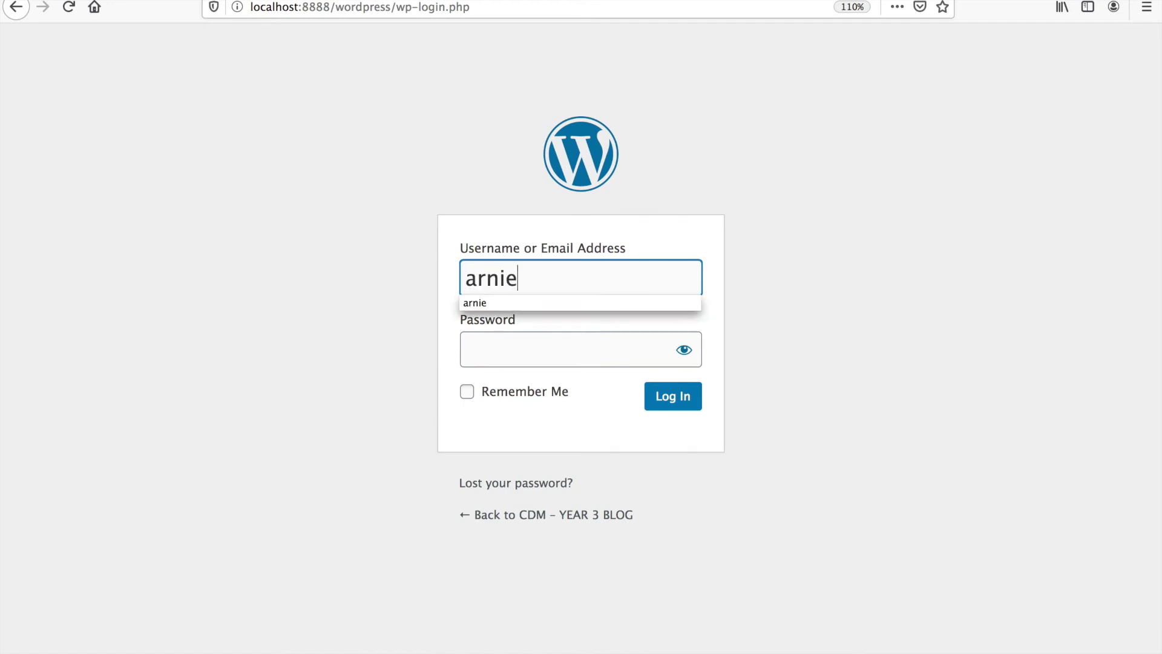
{"action": "left_click", "coordinate": [478, 335]}
{"action": "type", "text": "••••••"}
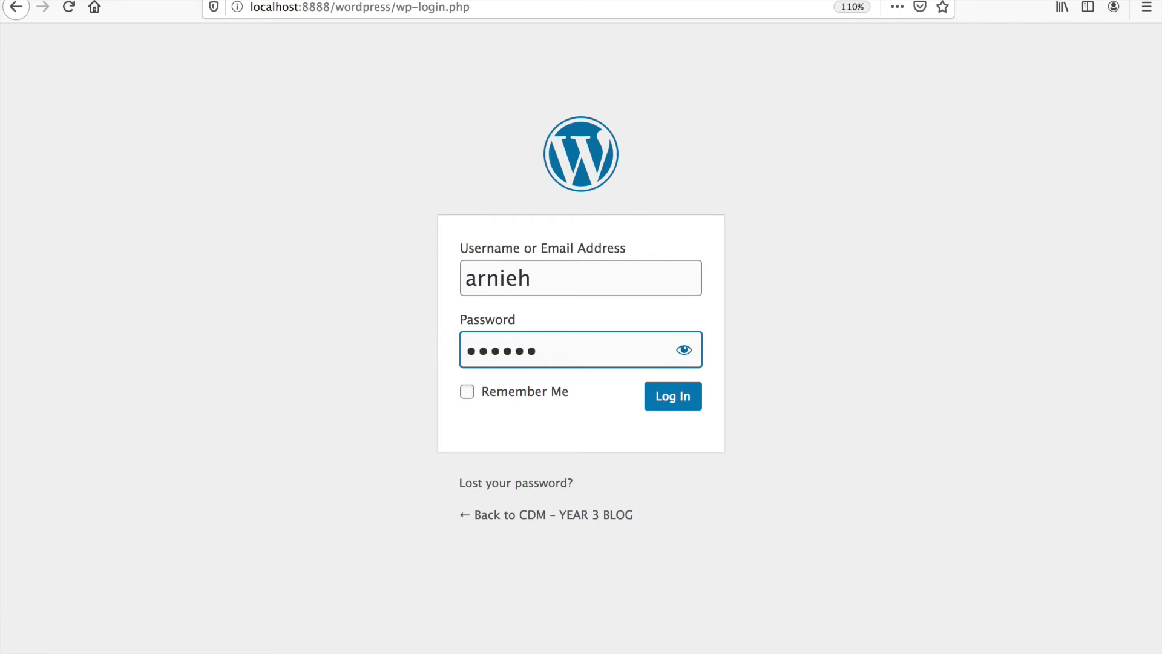
{"action": "left_click", "coordinate": [684, 350]}
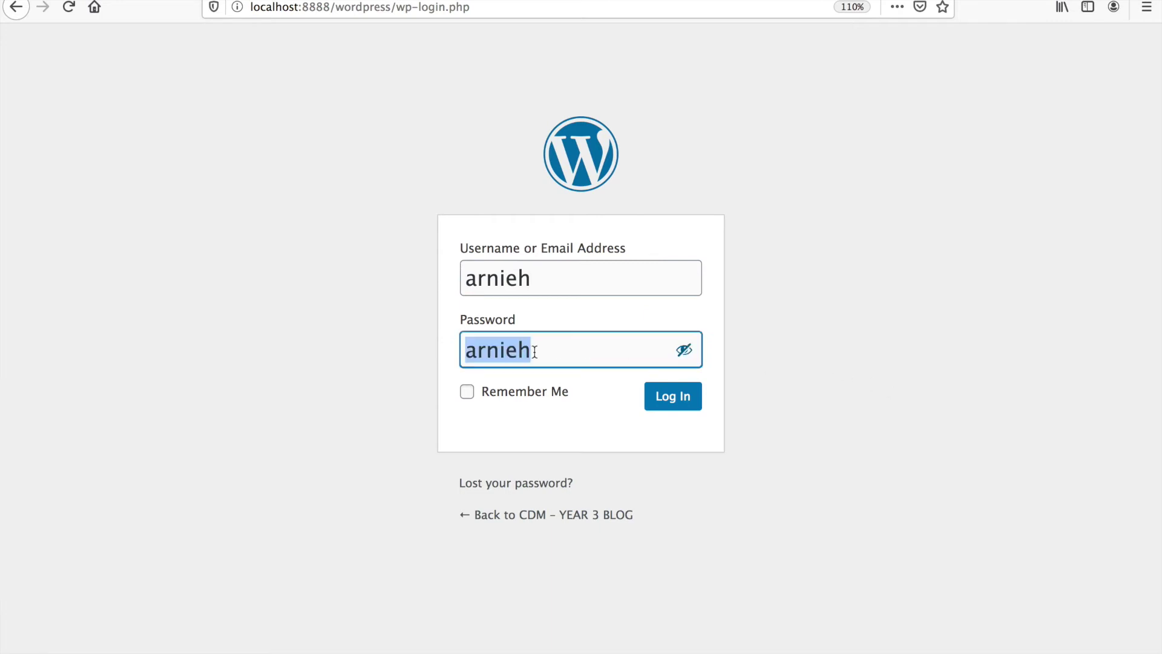
{"action": "left_click", "coordinate": [681, 398]}
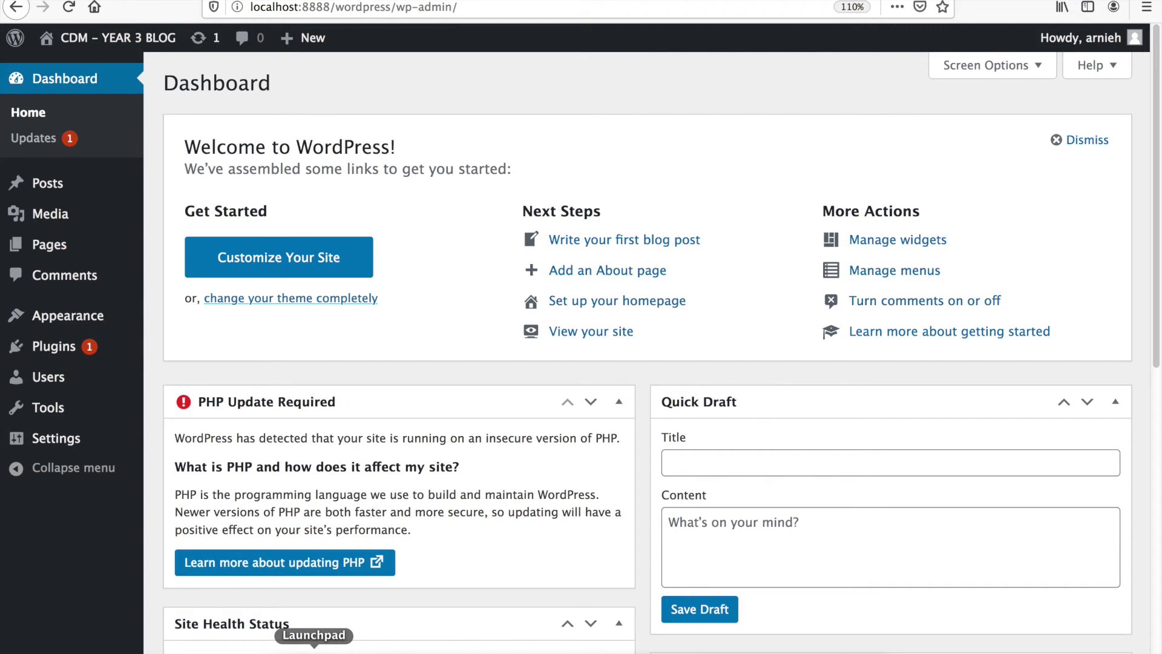
- In Finder, browse to Applications > MAMP > htdocs > wordpress
{"action": "left_click", "coordinate": [284, 650]}
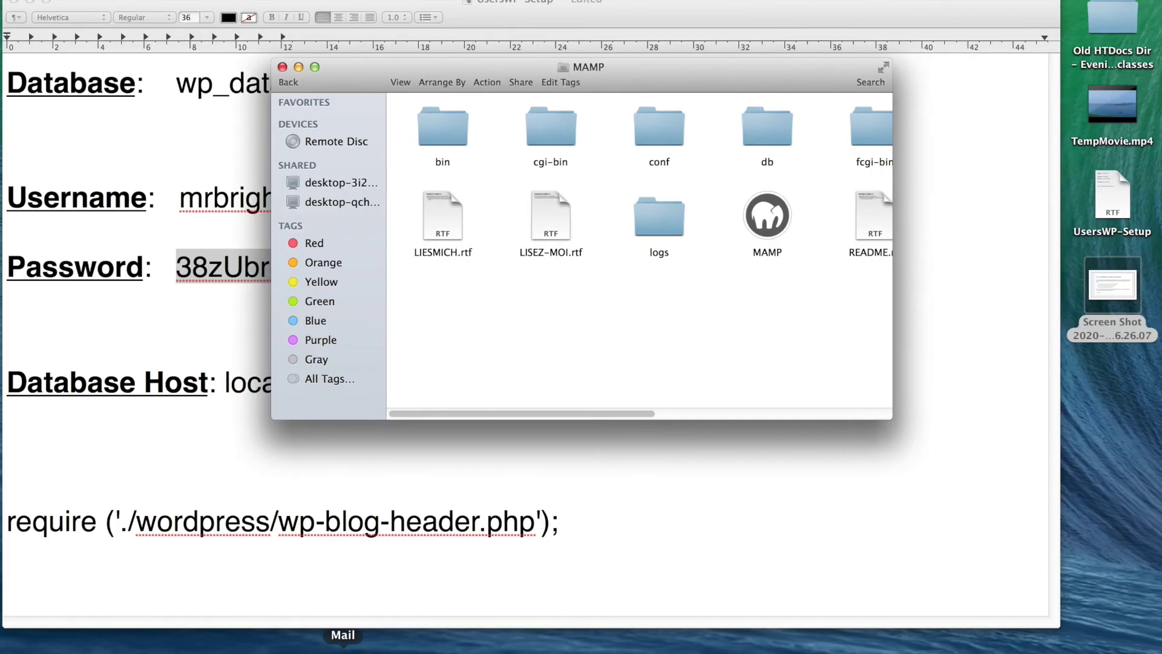
{"action": "left_click", "coordinate": [883, 68]}
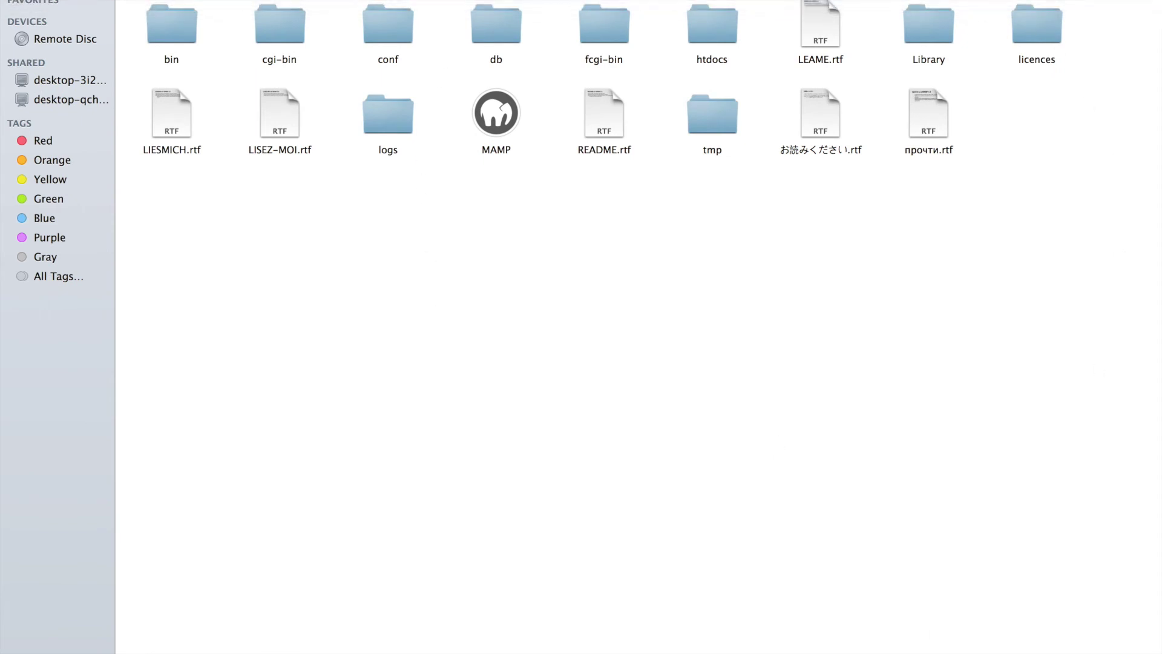
{"action": "left_click", "coordinate": [209, 0]}
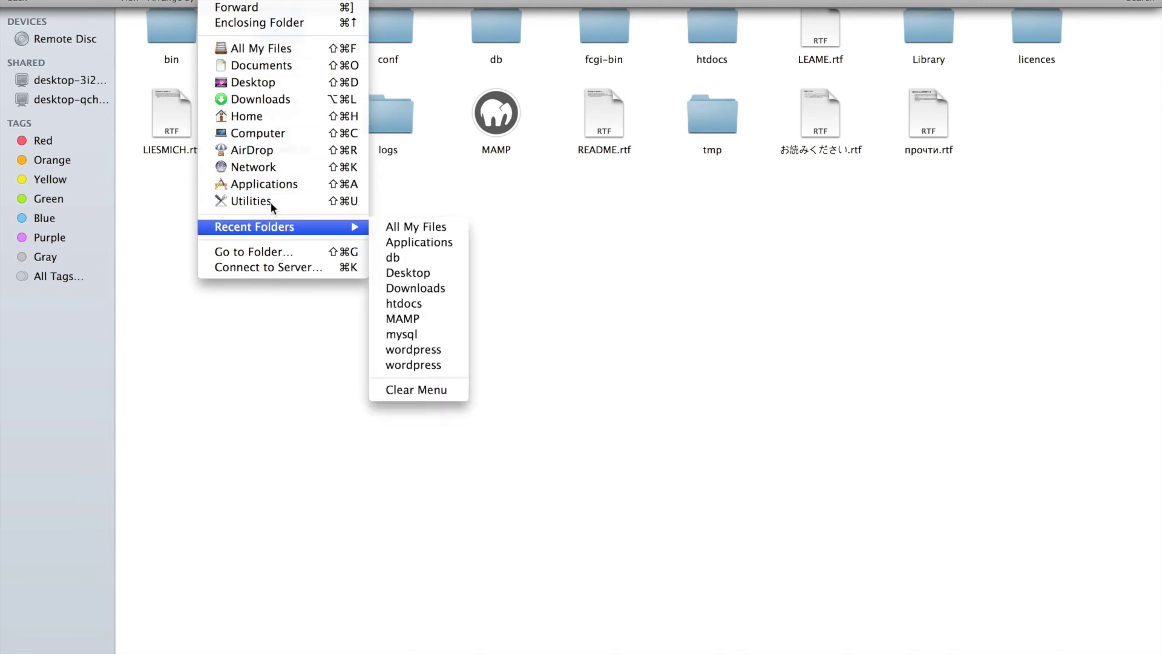
{"action": "key", "text": "Escape"}
{"action": "key", "text": "super+shift+a"}
{"action": "double_click", "coordinate": [821, 22]}
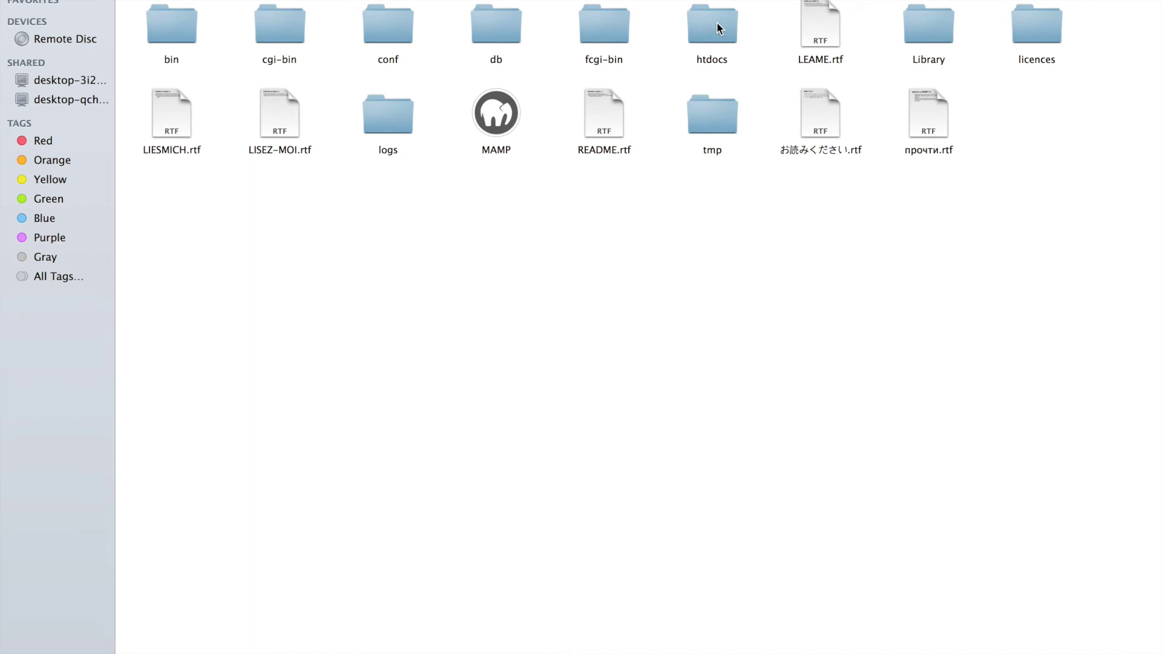
{"action": "double_click", "coordinate": [717, 27]}
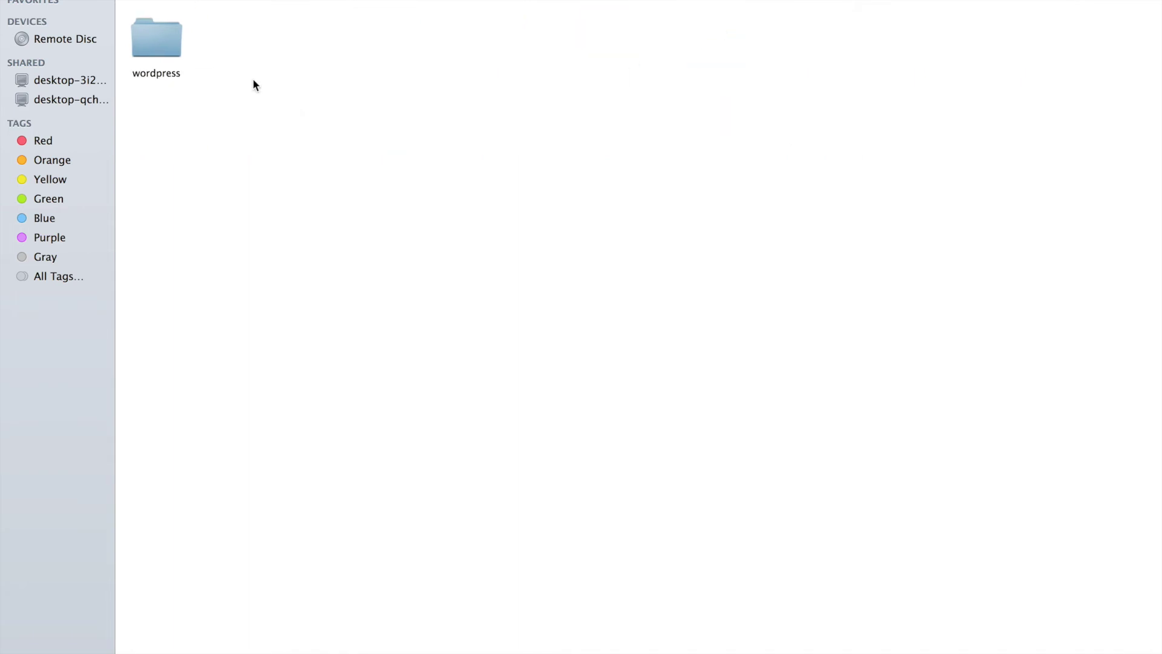
{"action": "double_click", "coordinate": [161, 41]}
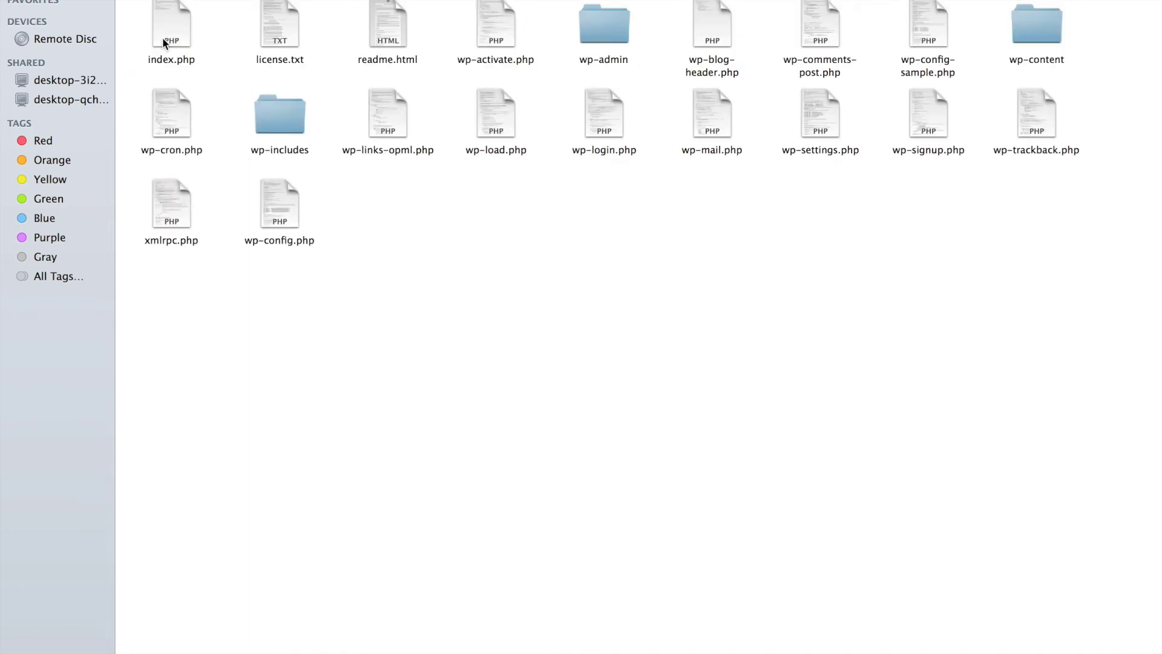
- Open wp-config.php with Adobe Dreamweaver CC 2015
{"action": "left_click", "coordinate": [282, 202]}
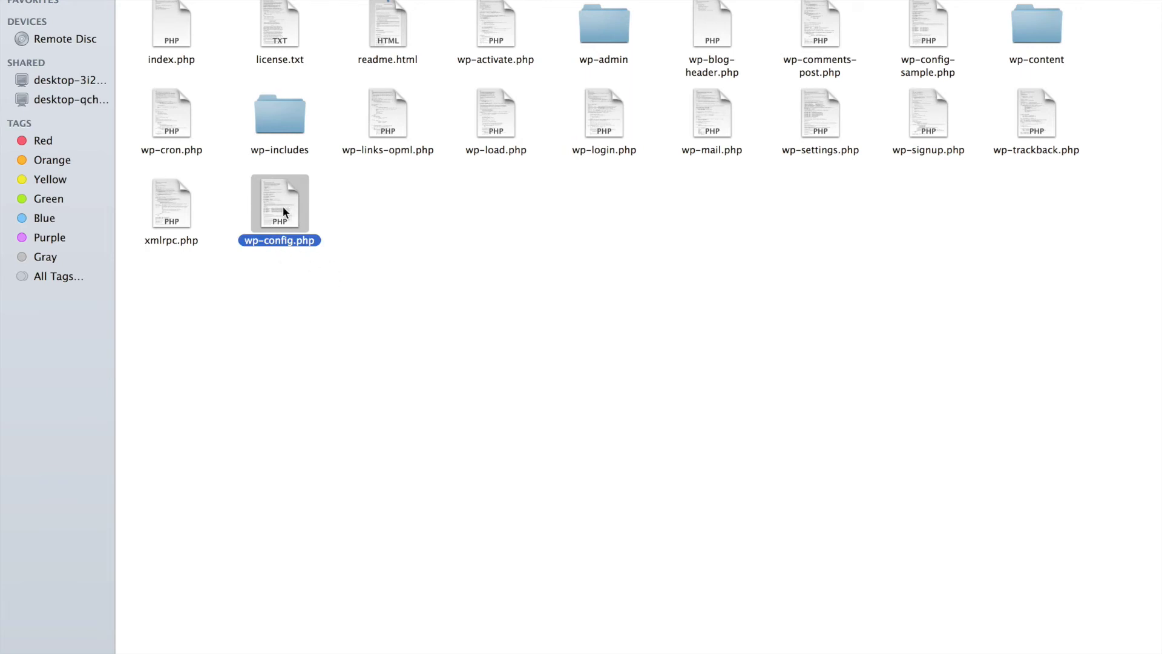
{"action": "right_click", "coordinate": [283, 207]}
{"action": "mouse_move", "coordinate": [330, 232]}
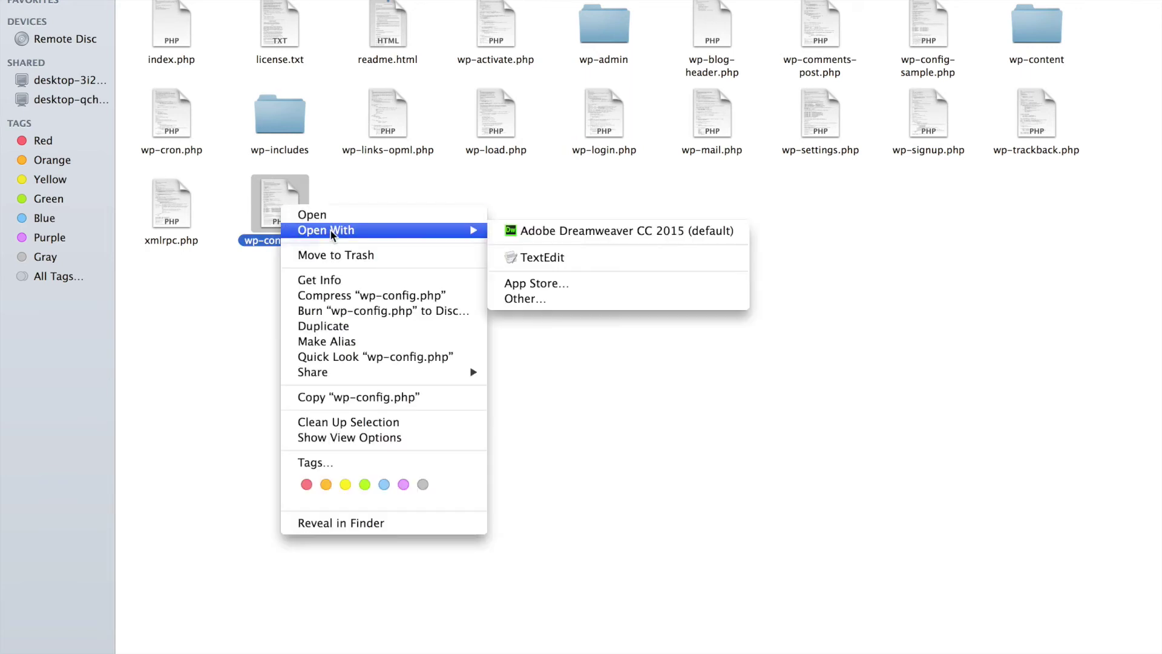
{"action": "left_click", "coordinate": [568, 232]}
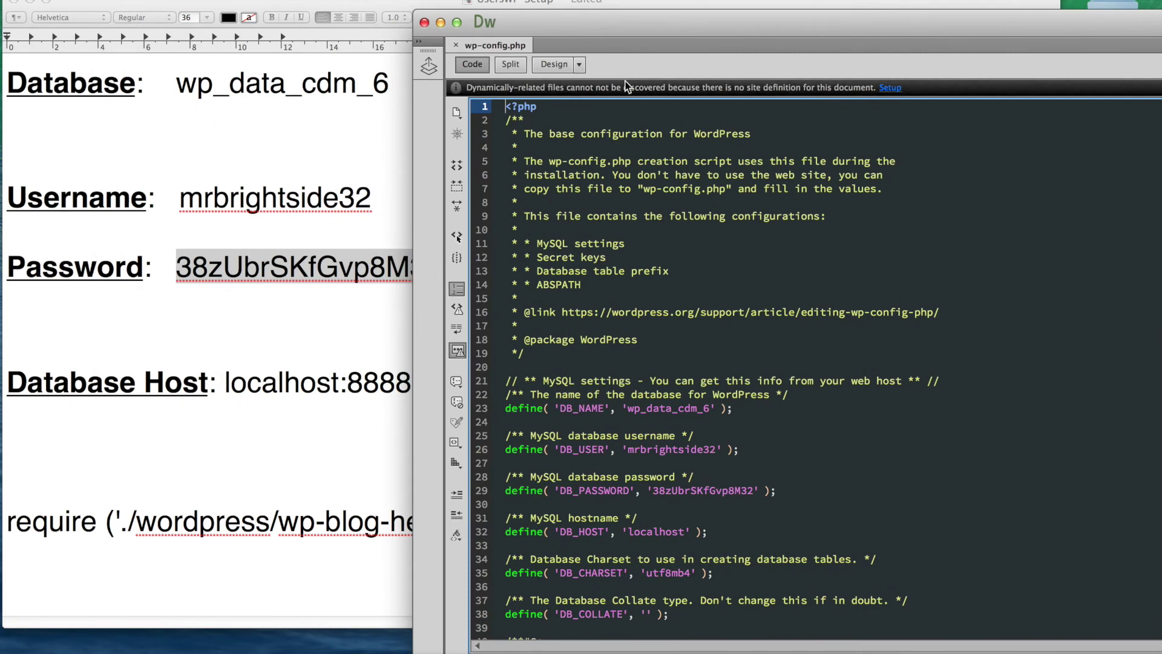
- Compare wp-config.php with the TextEdit notes and delete ':8888' from the Database Host note
{"action": "left_click_drag", "start_coordinate": [620, 30], "coordinate": [396, 3]}
{"action": "scroll", "coordinate": [427, 398], "scroll_direction": "down", "scroll_amount": 3}
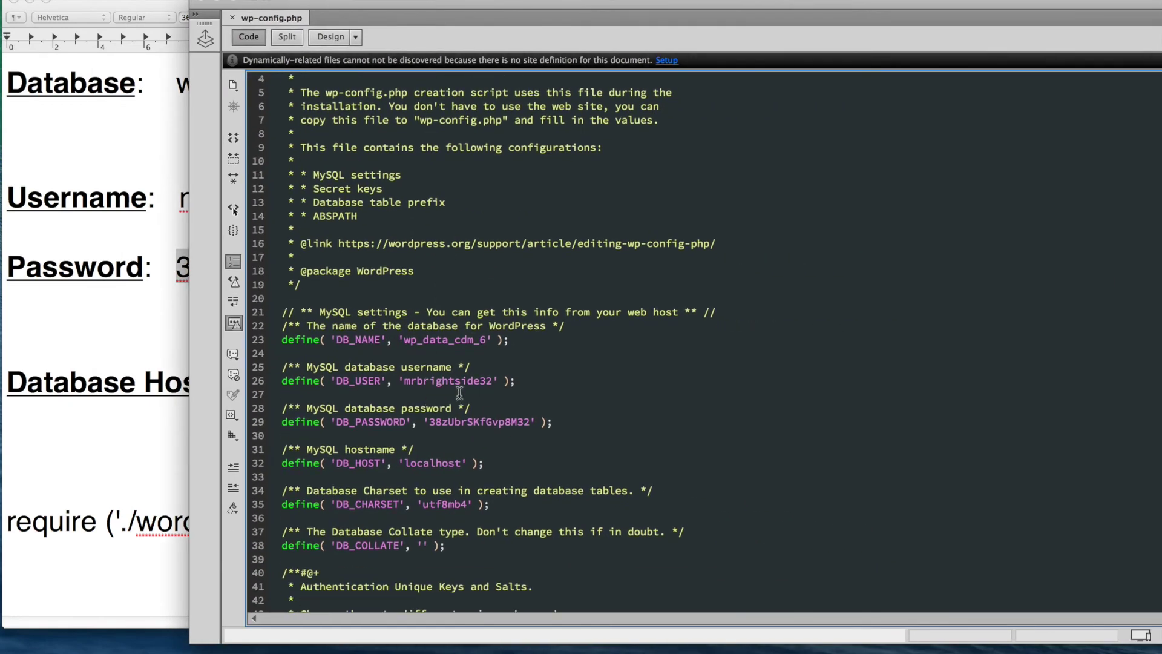
{"action": "left_click", "coordinate": [435, 353]}
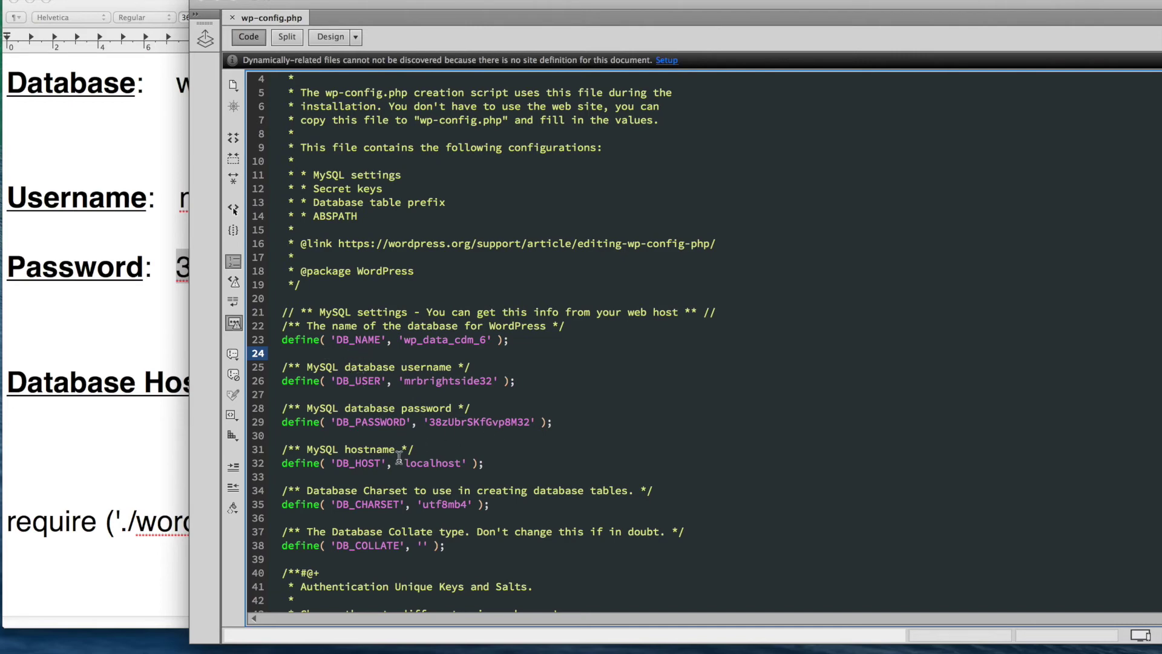
{"action": "left_click", "coordinate": [126, 238]}
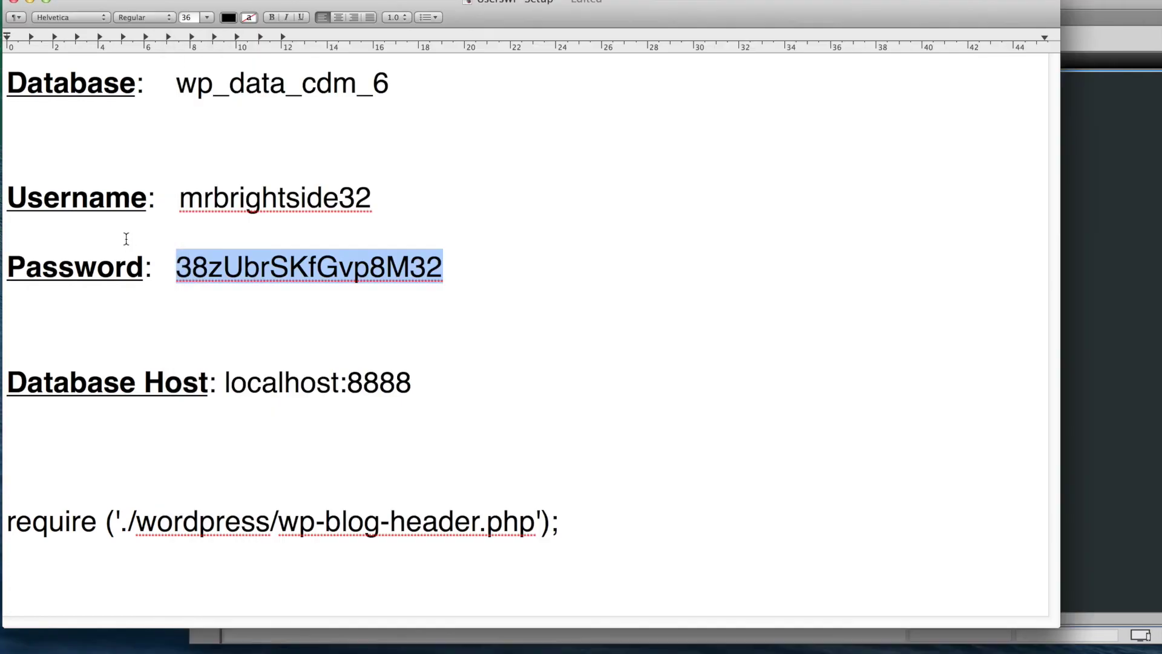
{"action": "left_click_drag", "start_coordinate": [347, 392], "coordinate": [452, 384]}
{"action": "key", "text": "BackSpace"}
{"action": "key", "text": "BackSpace"}
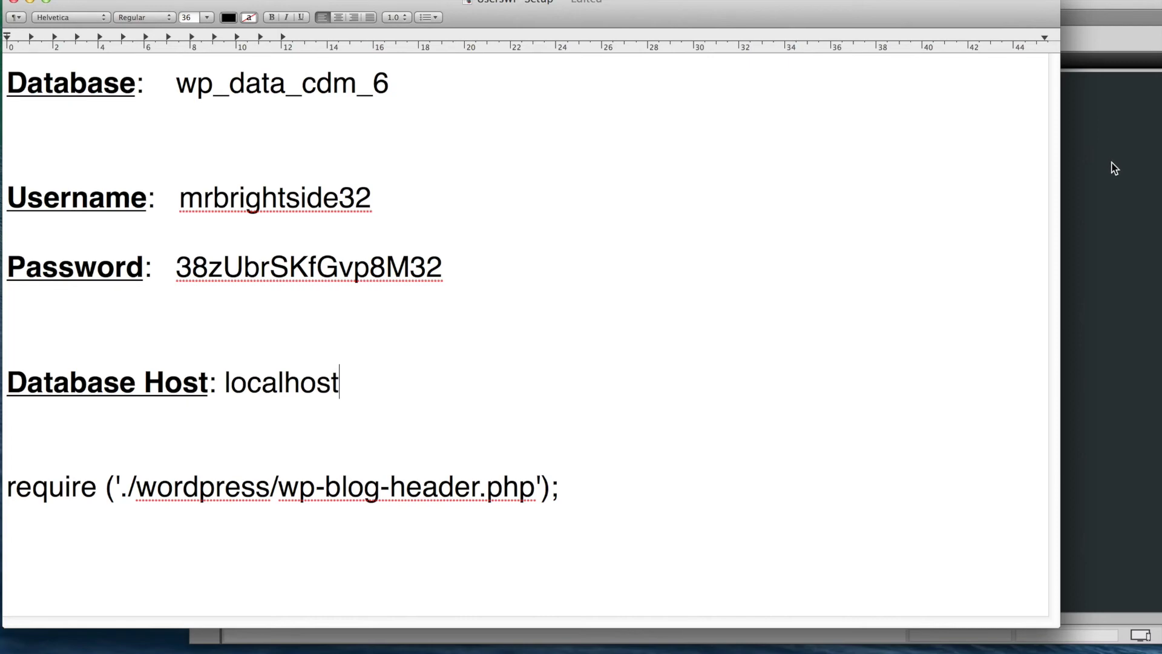
- Close the wp-config.php tab in Dreamweaver
{"action": "left_click", "coordinate": [1110, 162]}
{"action": "scroll", "coordinate": [436, 286], "scroll_direction": "up", "scroll_amount": 3}
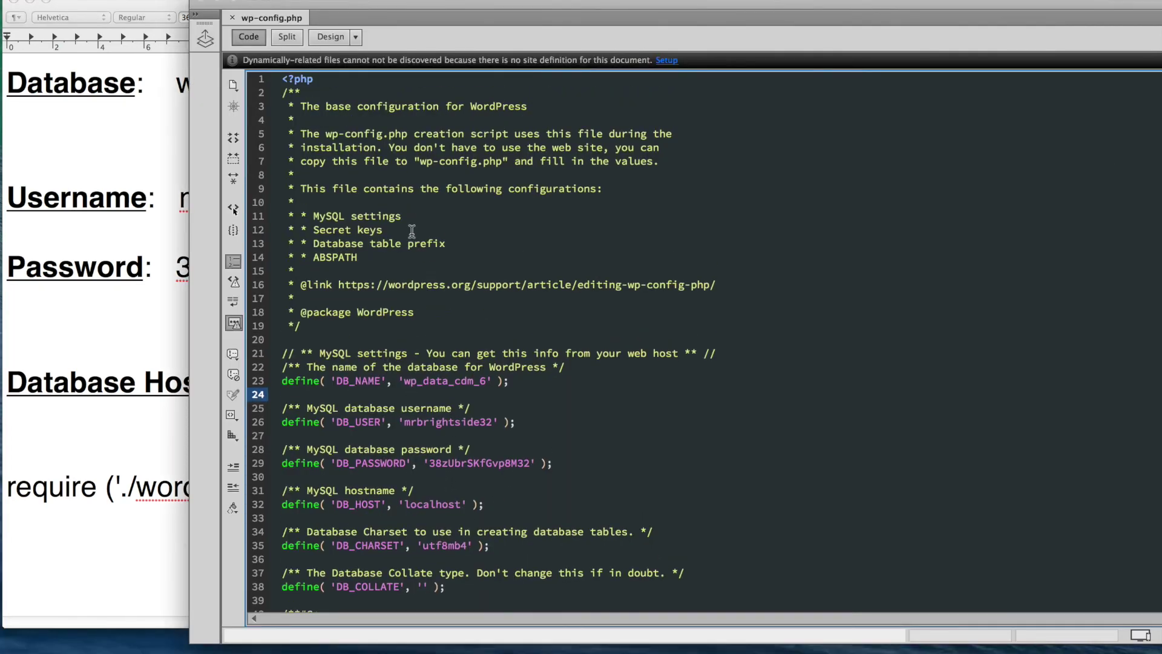
{"action": "left_click", "coordinate": [232, 18]}
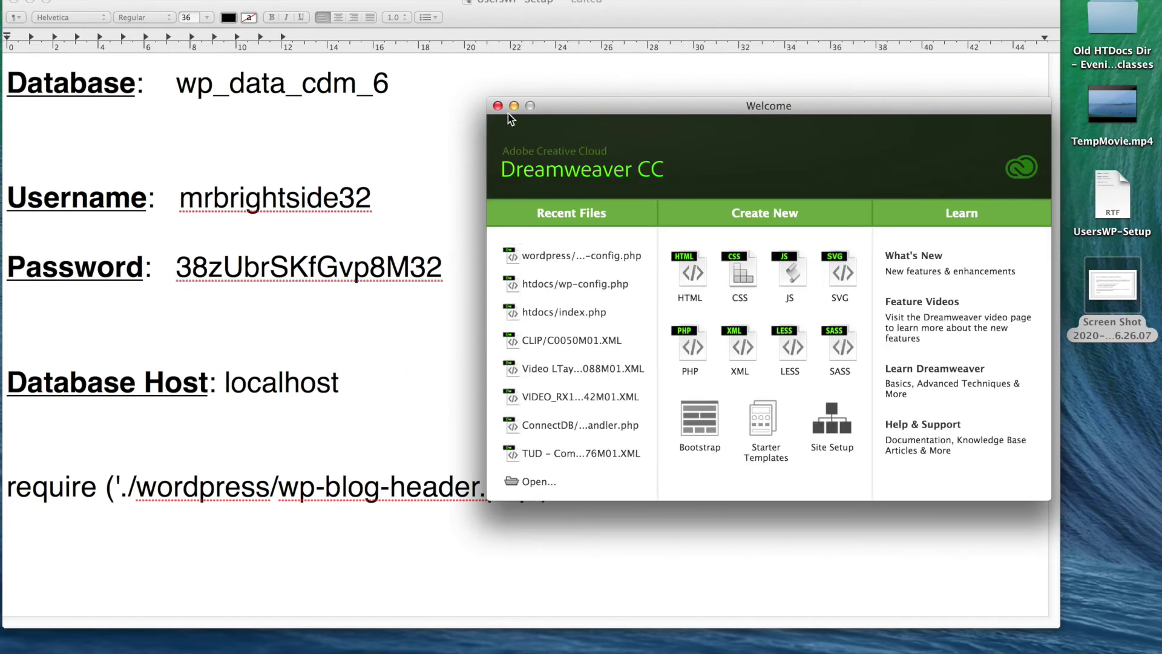
- Quit Dreamweaver, reopen the wordpress folder in Finder, and return to the Firefox Dashboard
{"action": "left_click", "coordinate": [67, 1]}
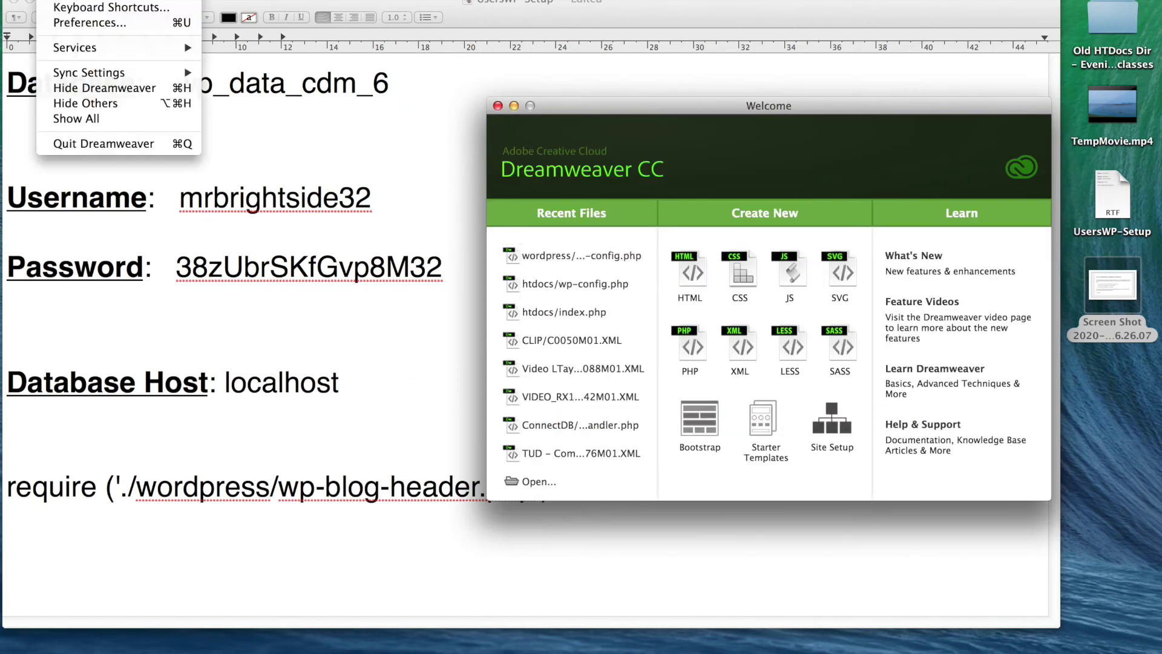
{"action": "left_click", "coordinate": [158, 144]}
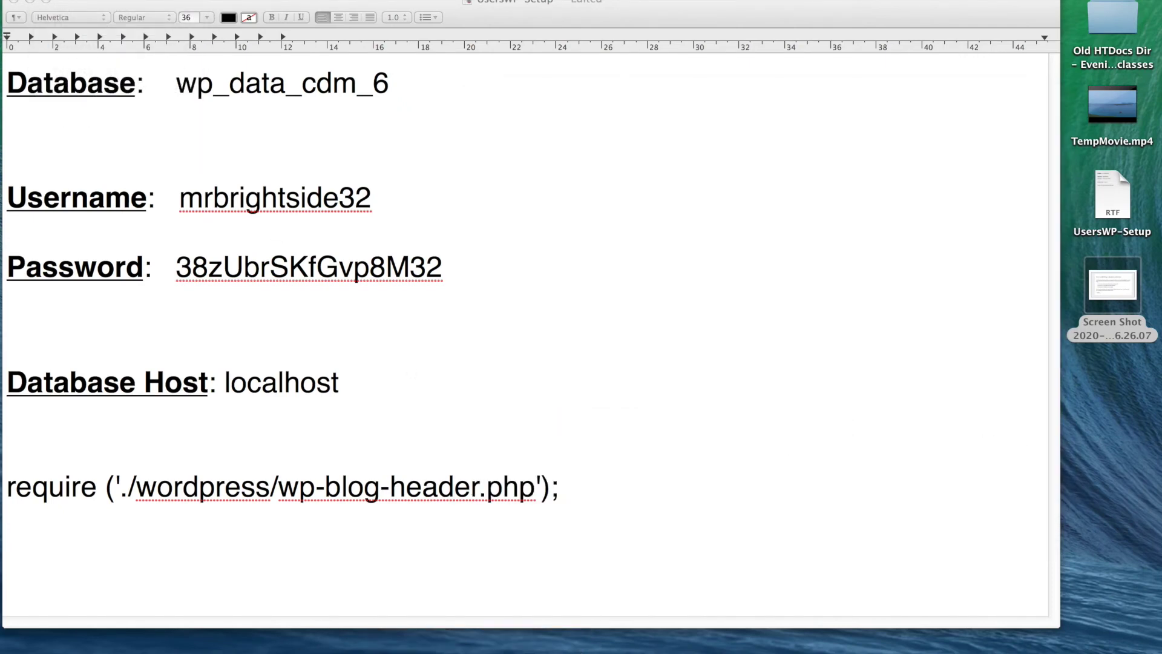
{"action": "left_click", "coordinate": [269, 647]}
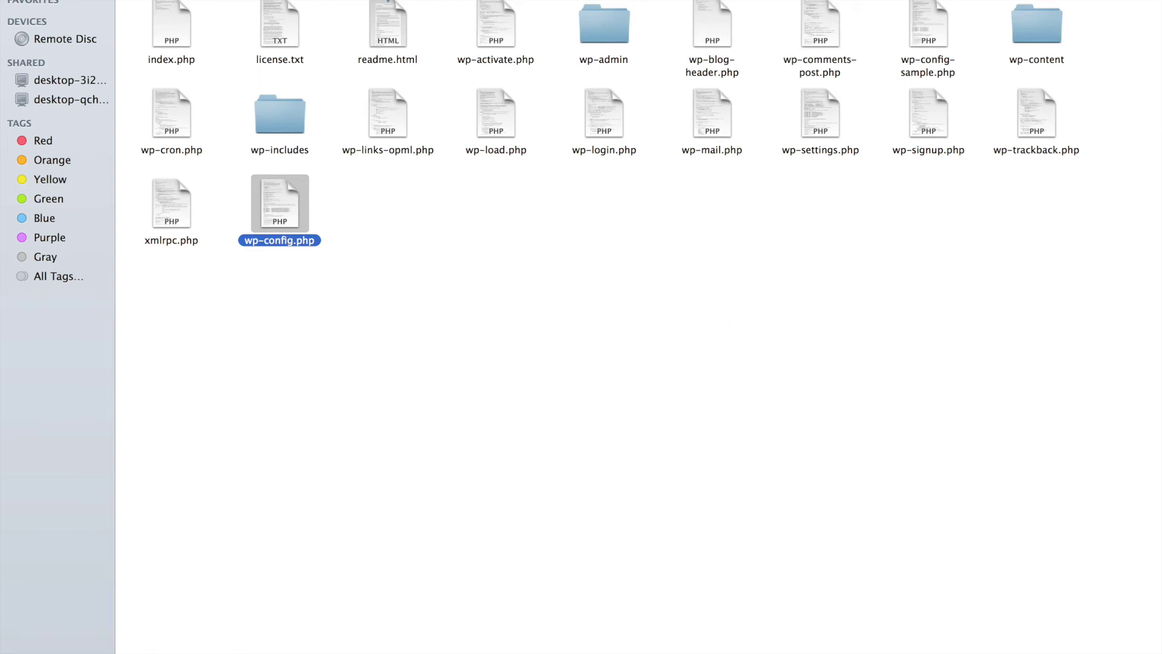
{"action": "key", "text": "super+bracketleft"}
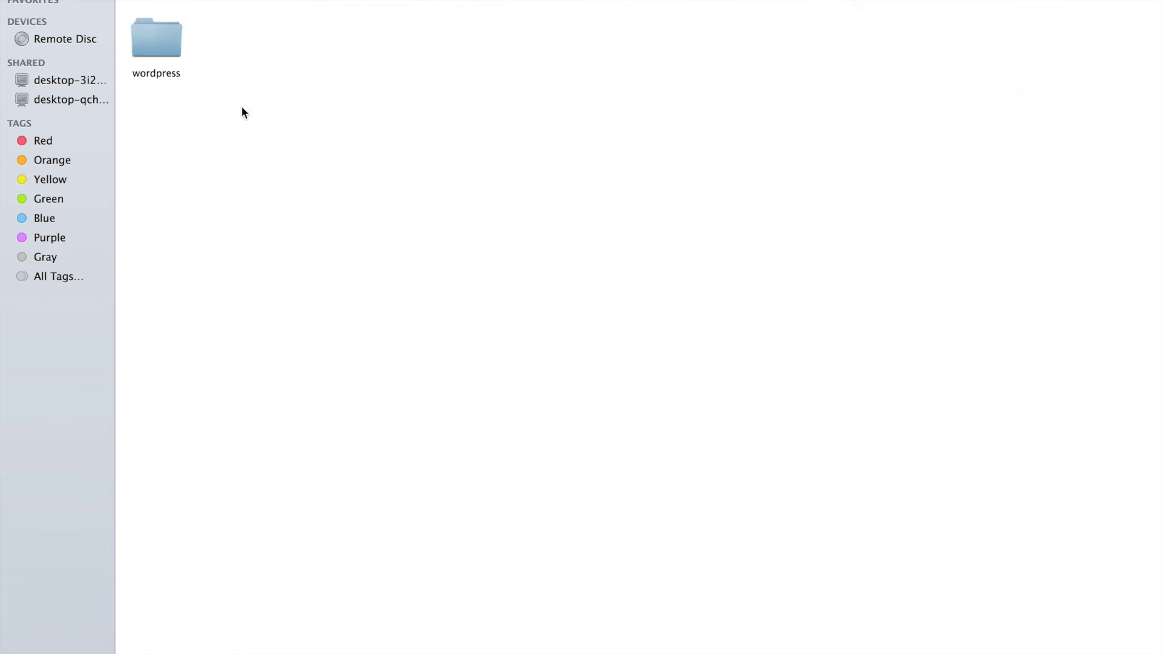
{"action": "double_click", "coordinate": [162, 40]}
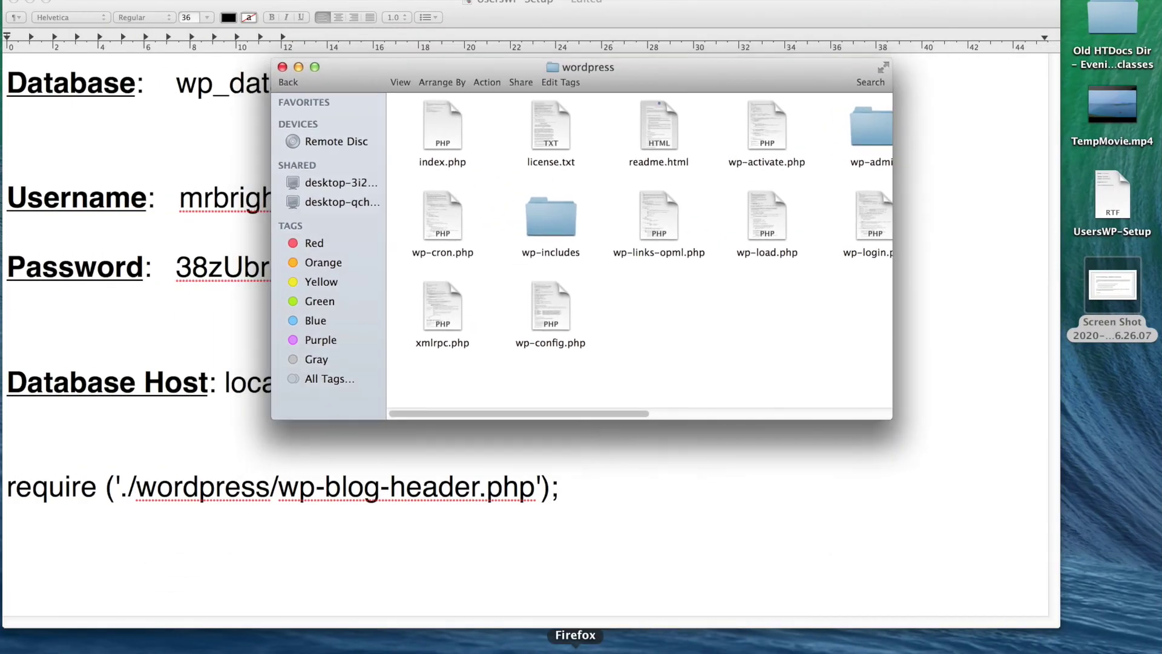
{"action": "left_click", "coordinate": [589, 650]}
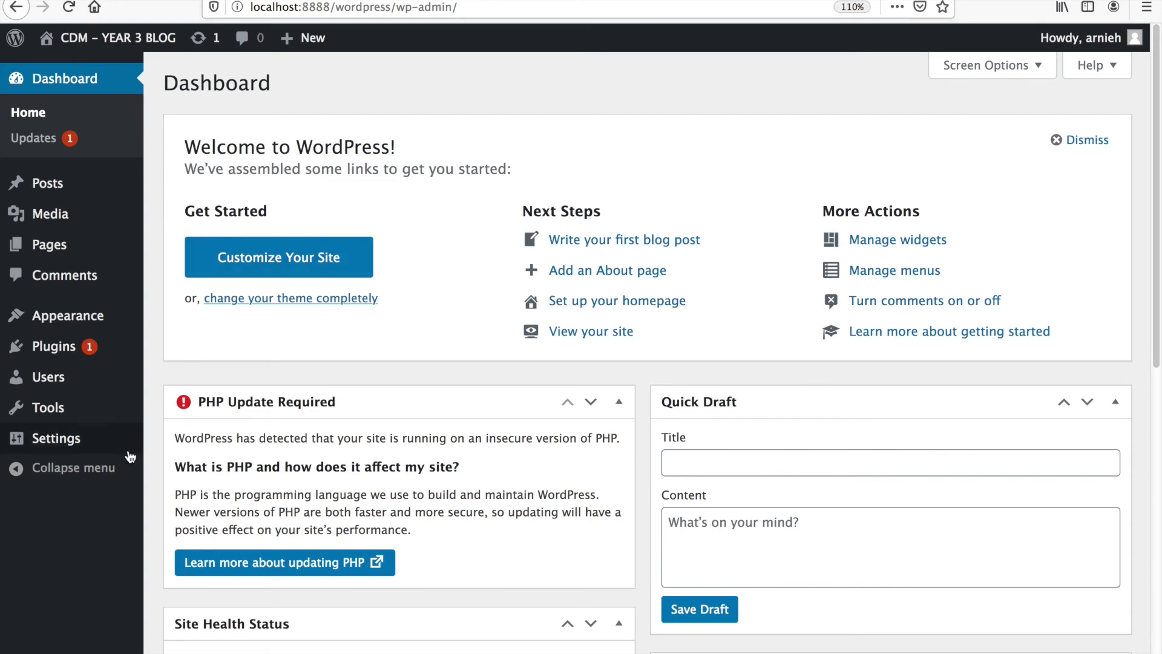
{"action": "left_click", "coordinate": [71, 441]}
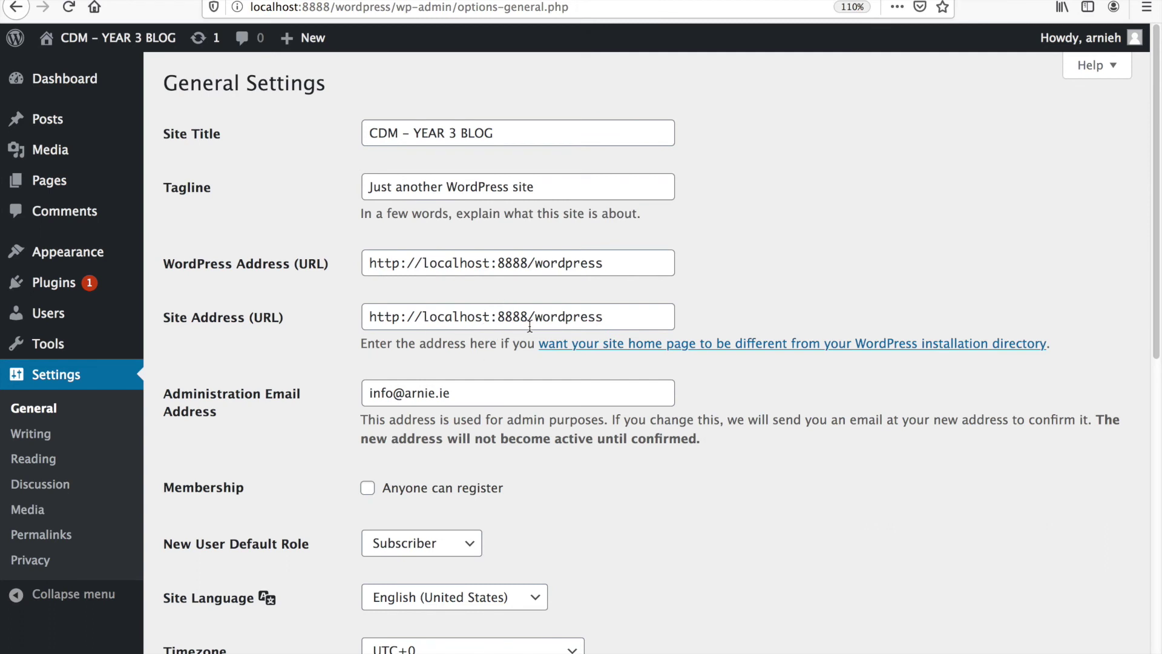
{"action": "left_click_drag", "start_coordinate": [533, 327], "coordinate": [627, 326]}
{"action": "left_click", "coordinate": [627, 325]}
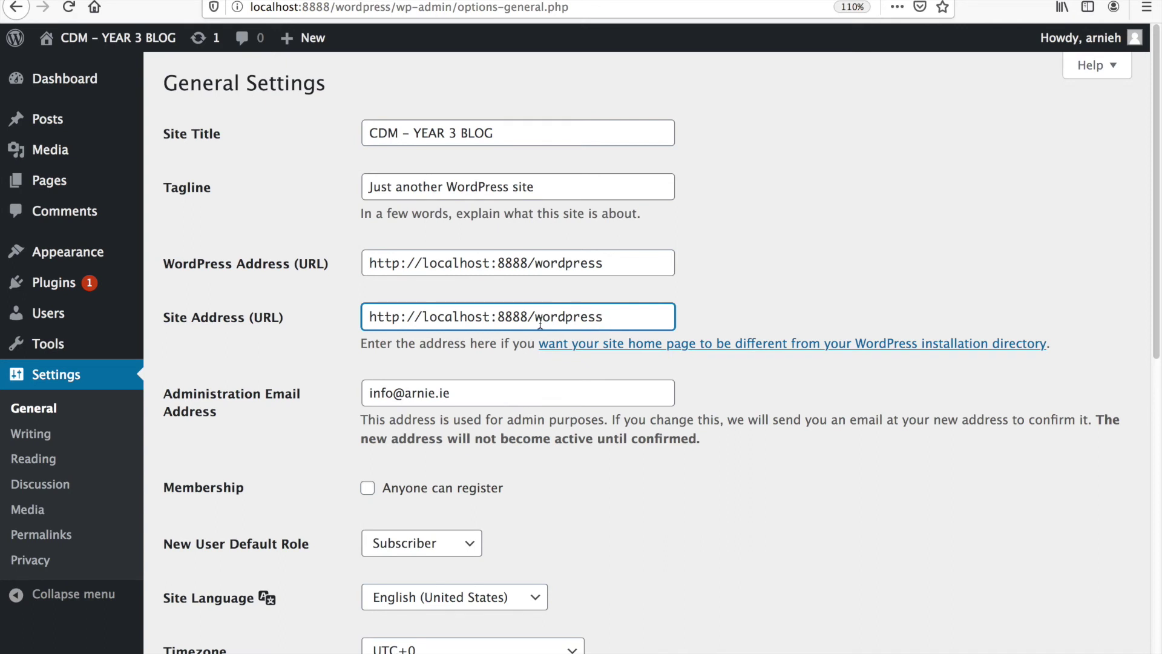
{"action": "left_click_drag", "start_coordinate": [535, 324], "coordinate": [638, 319]}
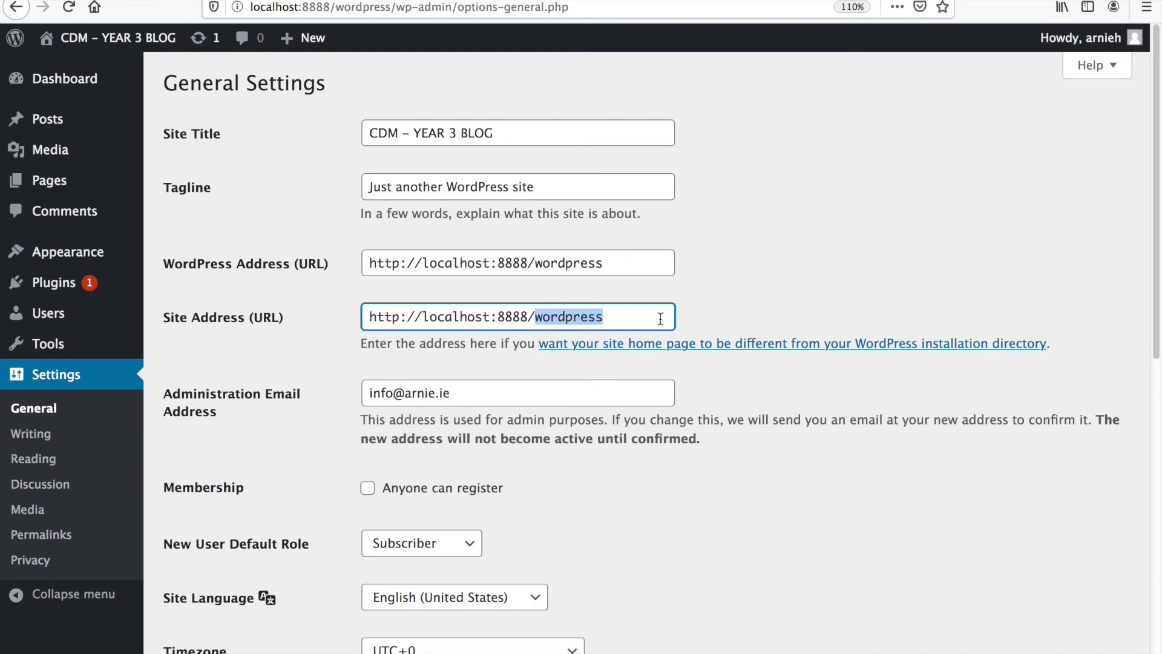
{"action": "key", "text": "BackSpace"}
{"action": "key", "text": "ctrl+z"}
{"action": "left_click", "coordinate": [454, 400]}
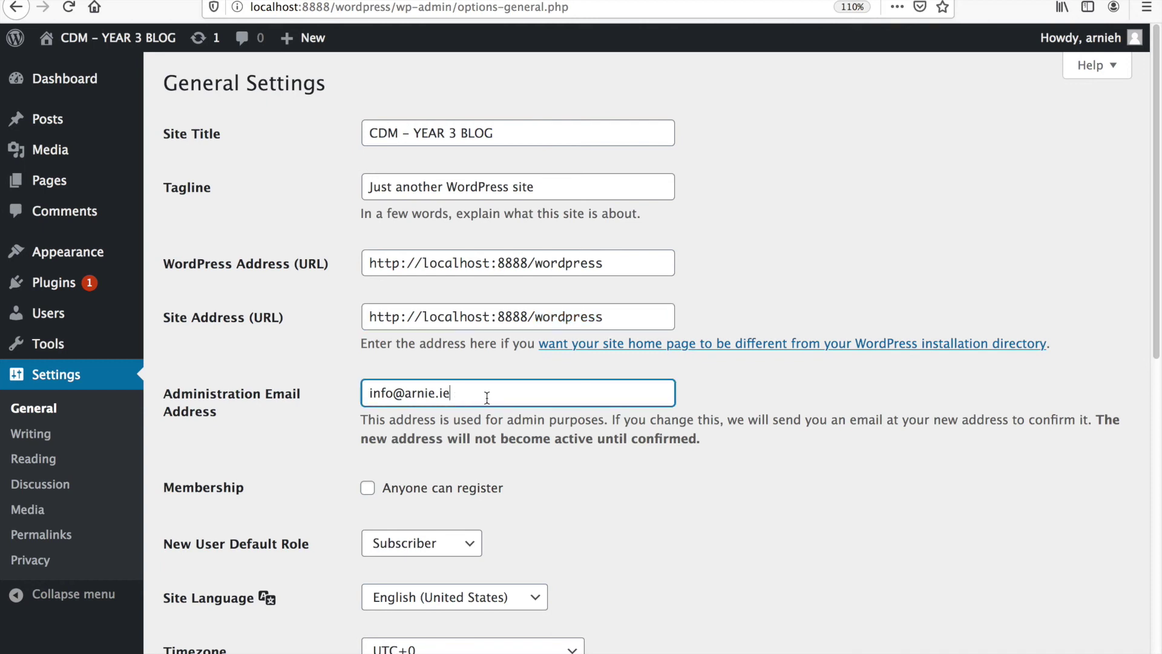
{"action": "left_click", "coordinate": [533, 319]}
{"action": "left_click_drag", "start_coordinate": [534, 320], "coordinate": [947, 322]}
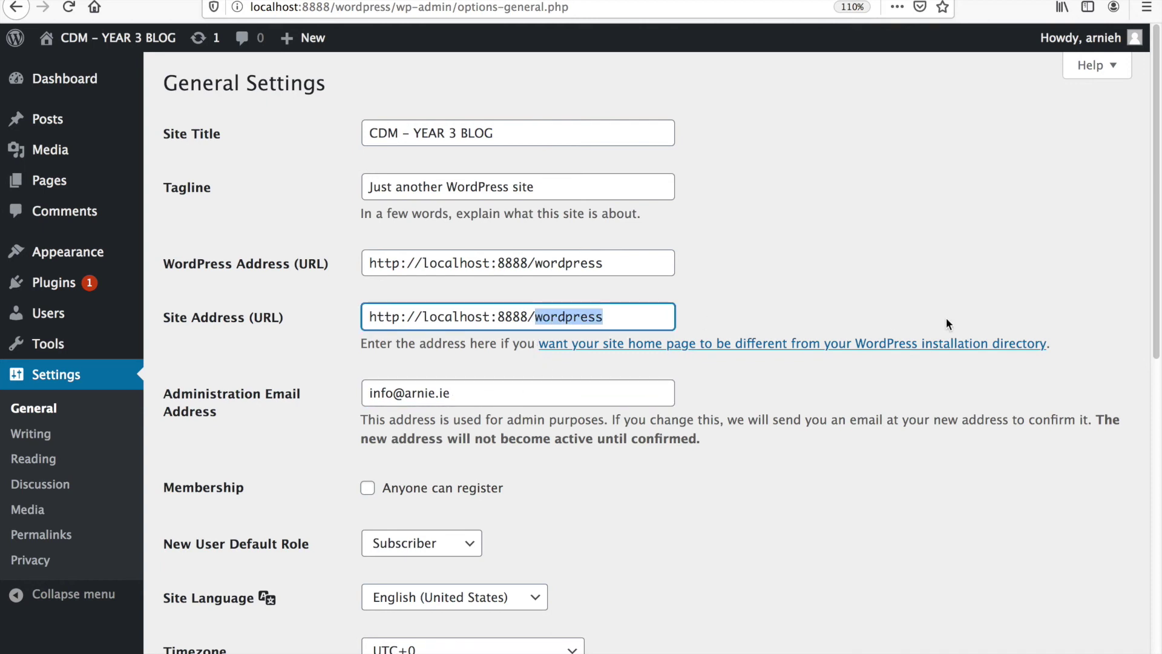
{"action": "key", "text": "BackSpace"}
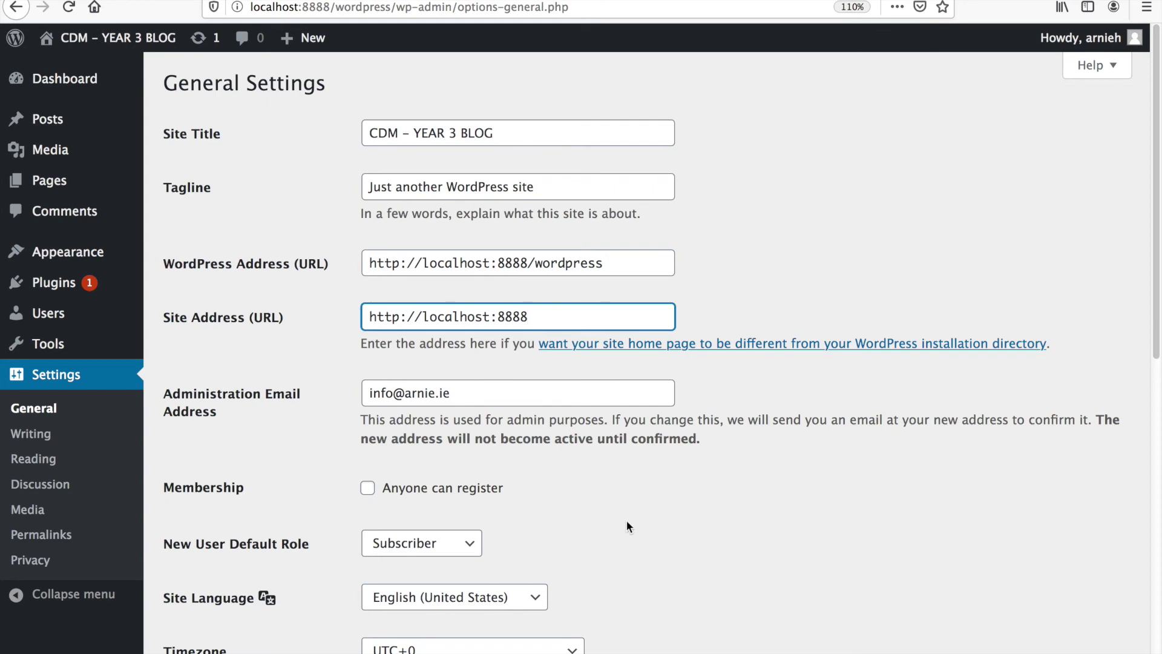
{"action": "scroll", "coordinate": [629, 524], "scroll_direction": "down", "scroll_amount": 6}
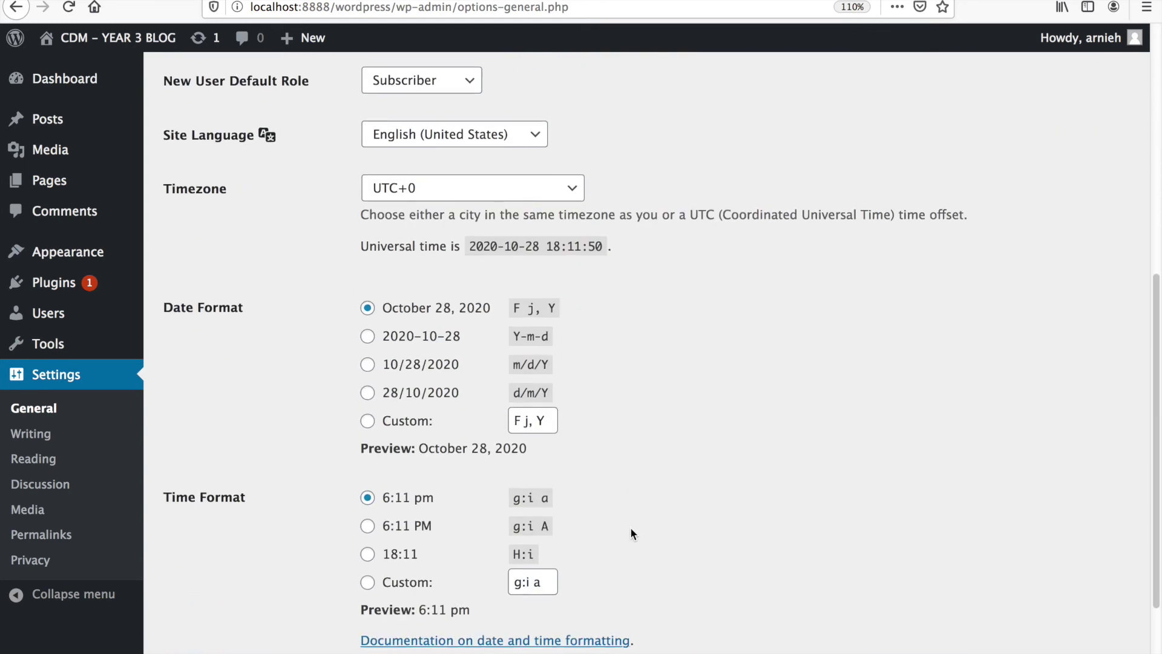
{"action": "scroll", "coordinate": [630, 528], "scroll_direction": "up", "scroll_amount": 6}
{"action": "scroll", "coordinate": [631, 527], "scroll_direction": "down", "scroll_amount": 10}
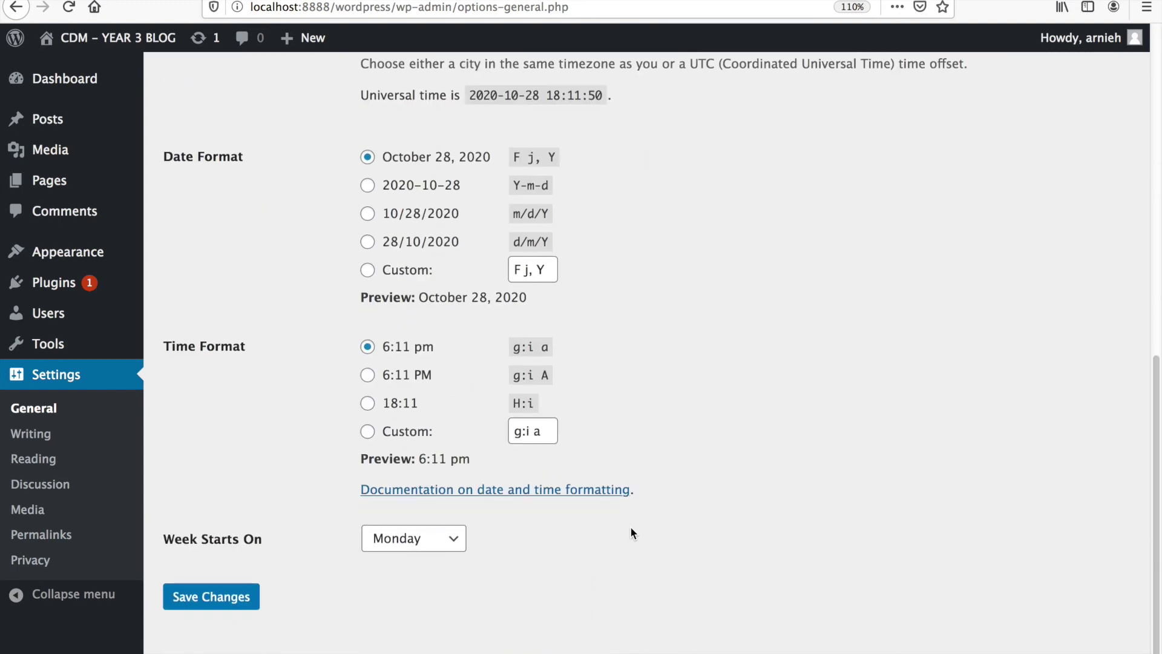
{"action": "scroll", "coordinate": [631, 526], "scroll_direction": "up", "scroll_amount": 10}
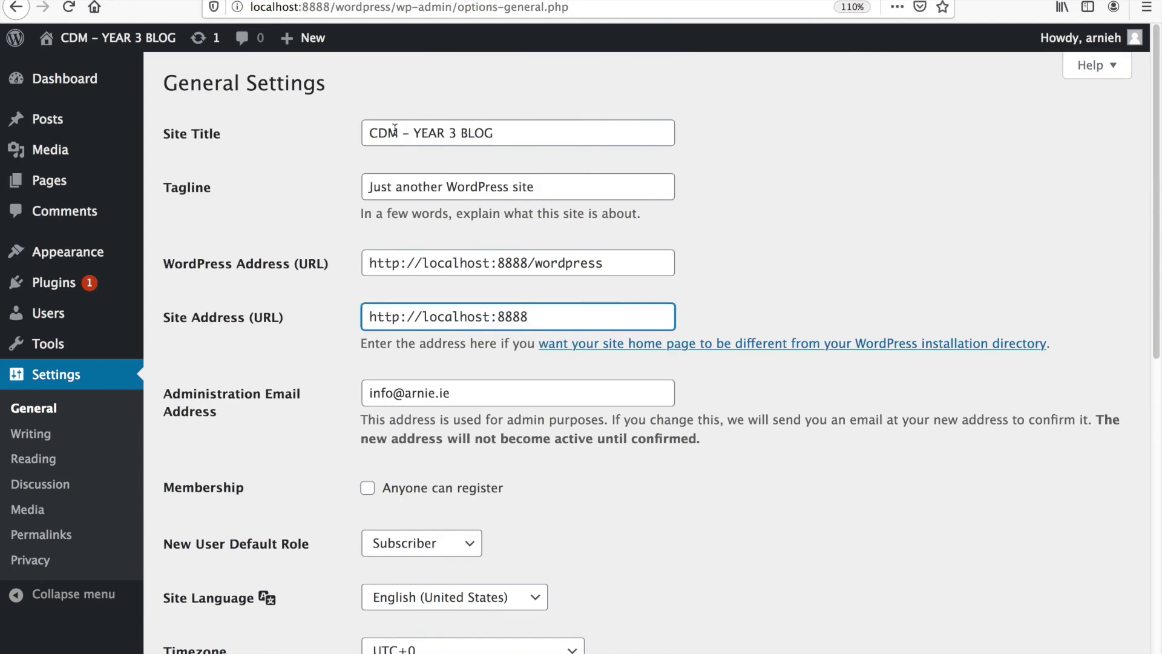
- Replace the tagline with 'CDM 3 - YEAR BLOG - 2020 - WEIRDEST YEAR OF THE DECADE'
{"action": "left_click_drag", "start_coordinate": [581, 195], "coordinate": [229, 194]}
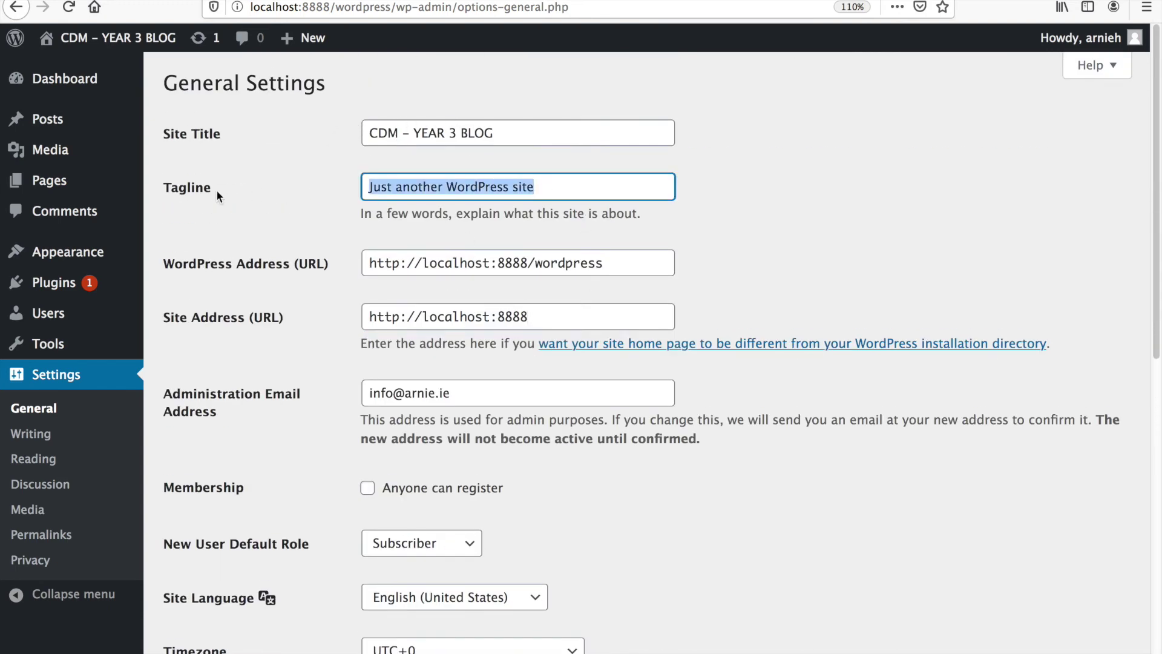
{"action": "key", "text": "BackSpace"}
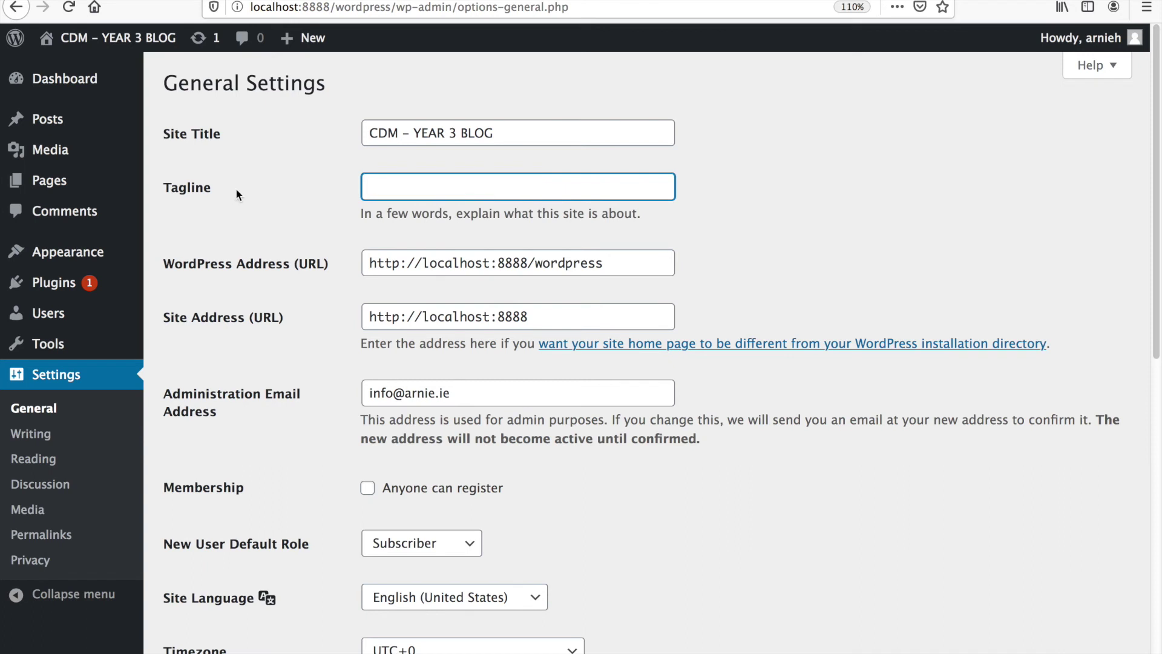
{"action": "type", "text": "CDM 3 - YEAR BLOG - 20"}
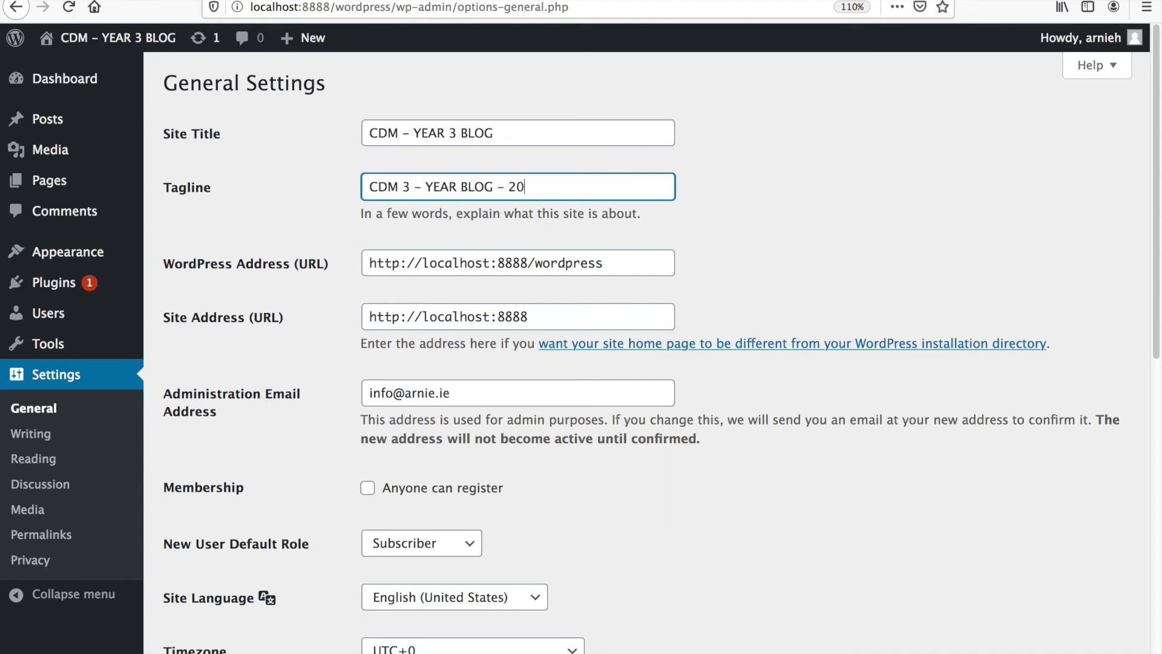
{"action": "type", "text": "20 - WEIRDEST YEAR OF"}
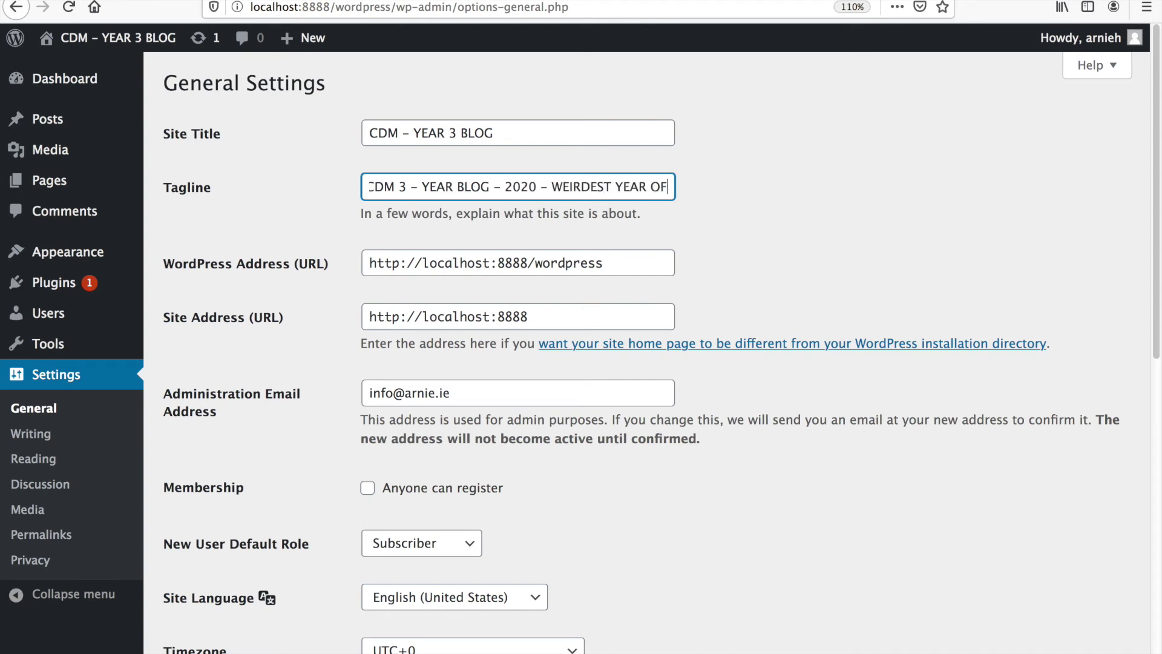
{"action": "type", "text": " THE DECADE"}
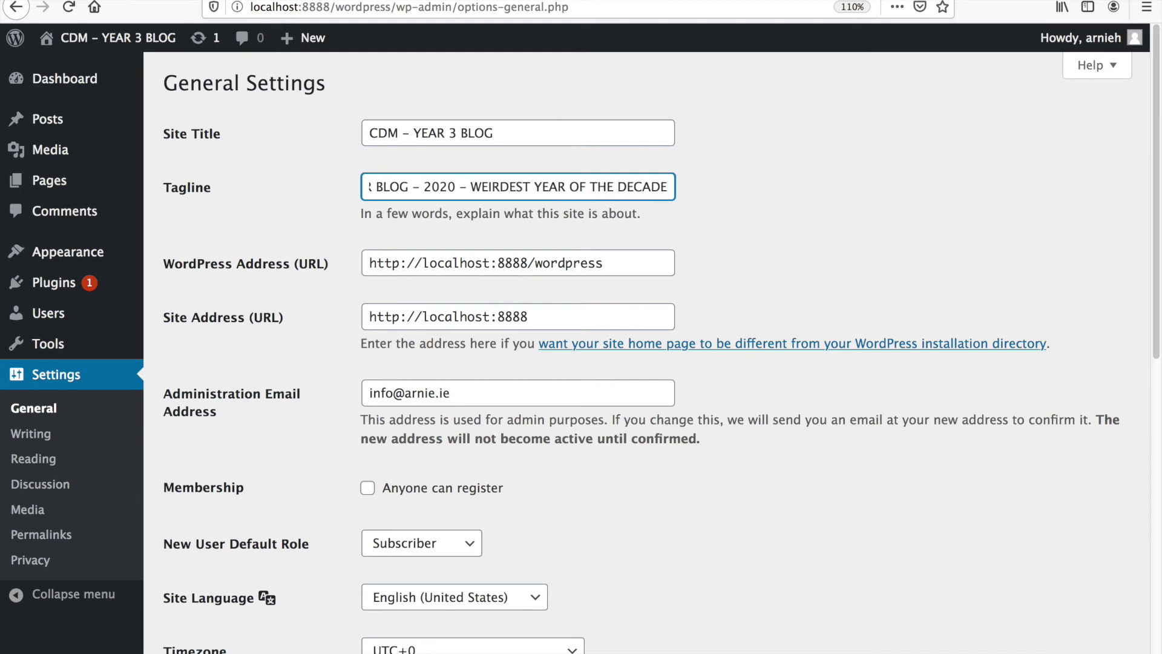
{"action": "left_click_drag", "start_coordinate": [551, 188], "coordinate": [178, 183]}
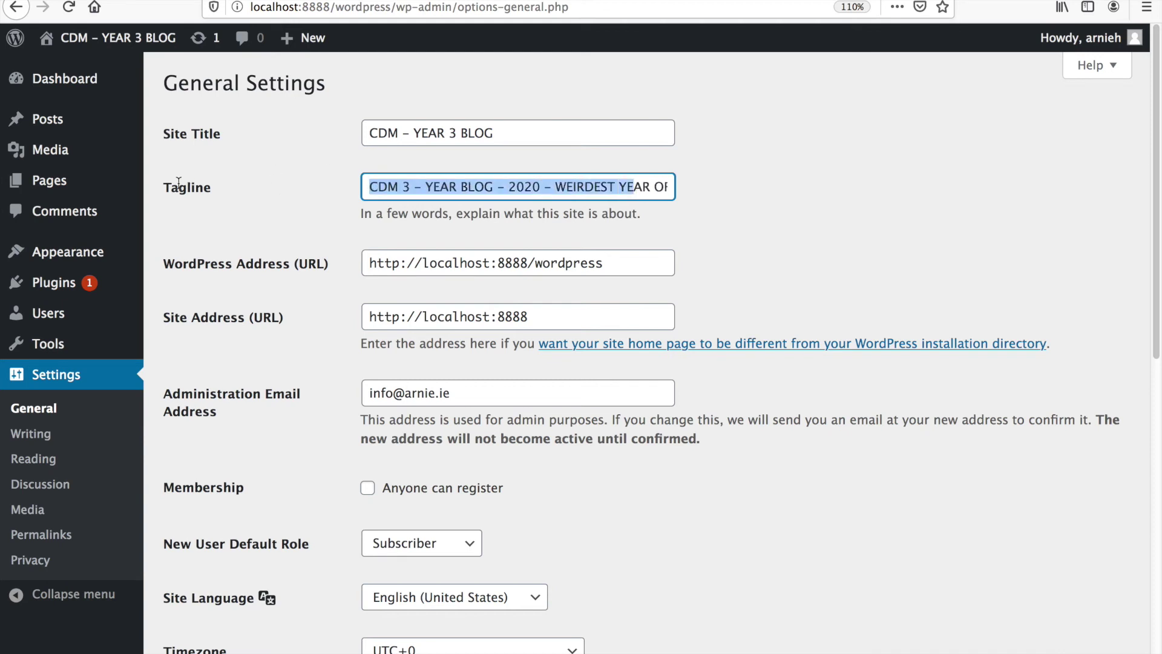
{"action": "left_click_drag", "start_coordinate": [537, 186], "coordinate": [560, 187]}
{"action": "left_click", "coordinate": [560, 187]}
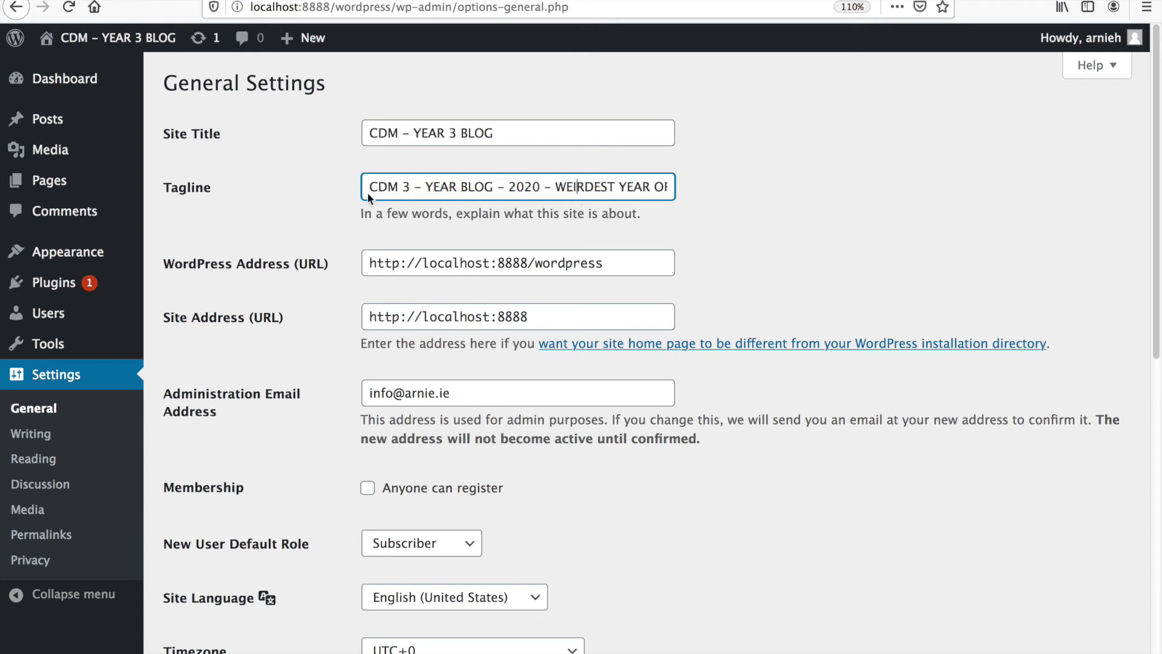
{"action": "left_click_drag", "start_coordinate": [534, 183], "coordinate": [901, 191]}
{"action": "left_click_drag", "start_coordinate": [408, 196], "coordinate": [363, 306]}
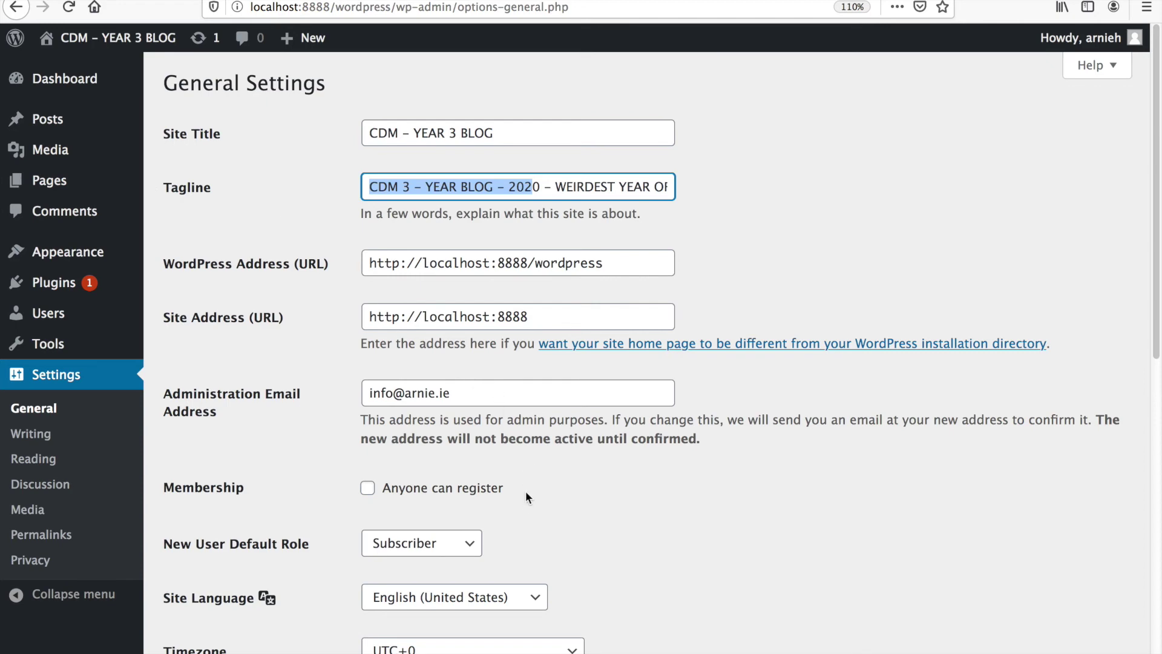
- Save the General Settings changes
{"action": "scroll", "coordinate": [526, 497], "scroll_direction": "down", "scroll_amount": 10}
{"action": "left_click", "coordinate": [249, 594]}
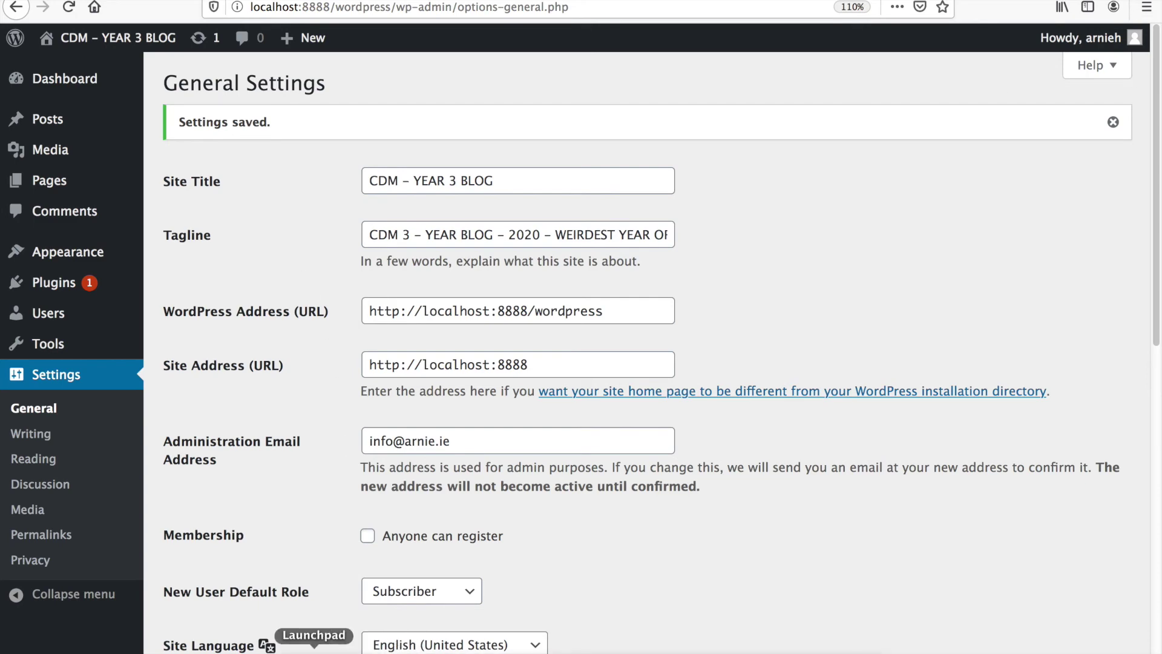
{"action": "left_click", "coordinate": [285, 649]}
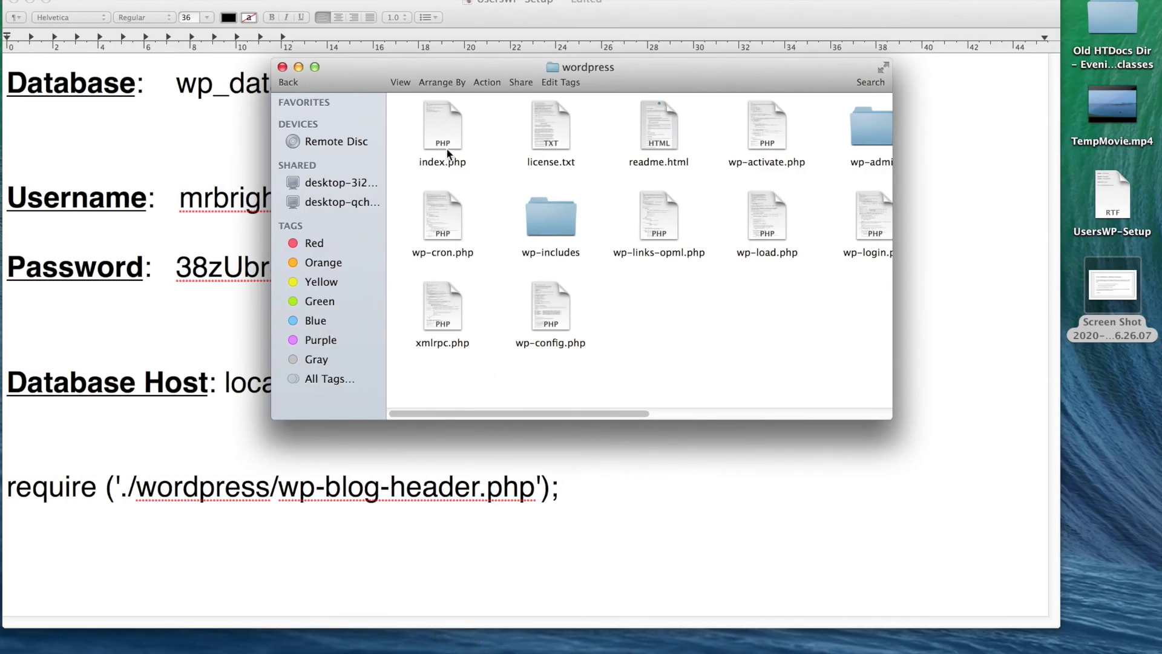
- In Finder, go to Applications > MAMP > htdocs > wordpress
{"action": "left_click", "coordinate": [212, 1]}
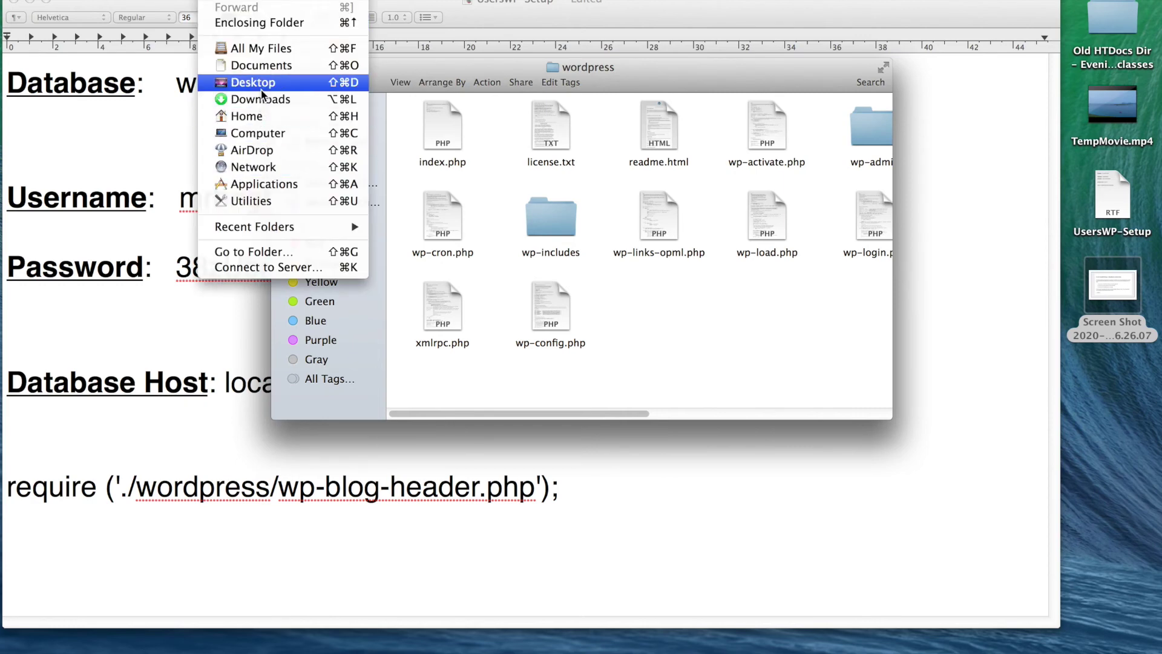
{"action": "left_click", "coordinate": [273, 185]}
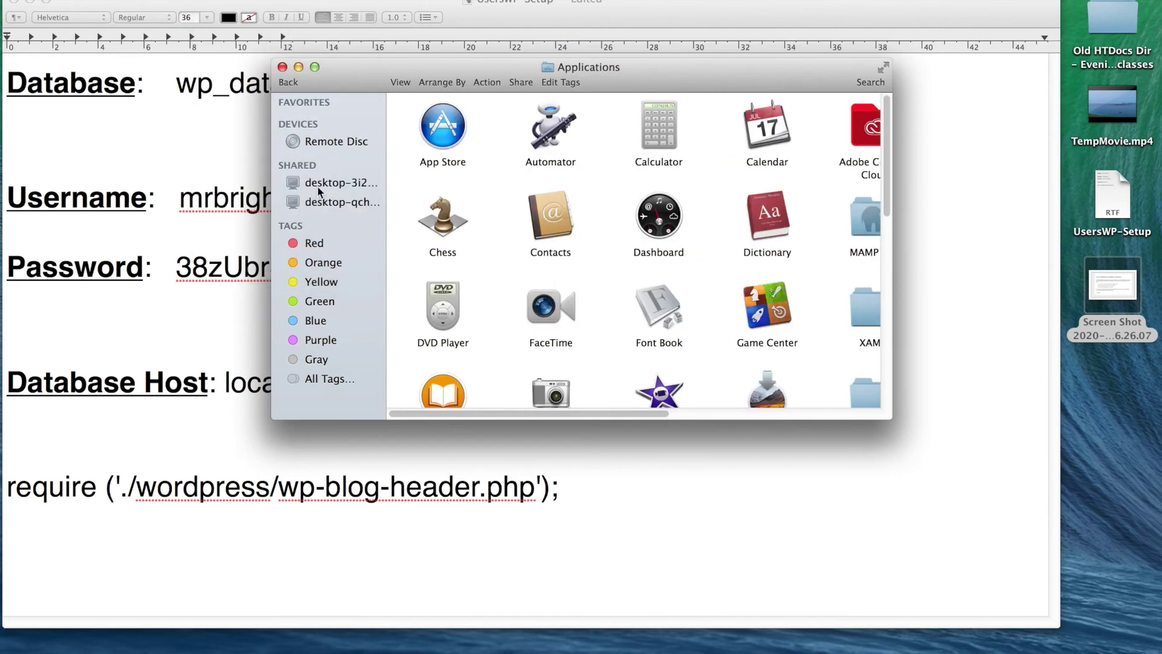
{"action": "left_click", "coordinate": [884, 68]}
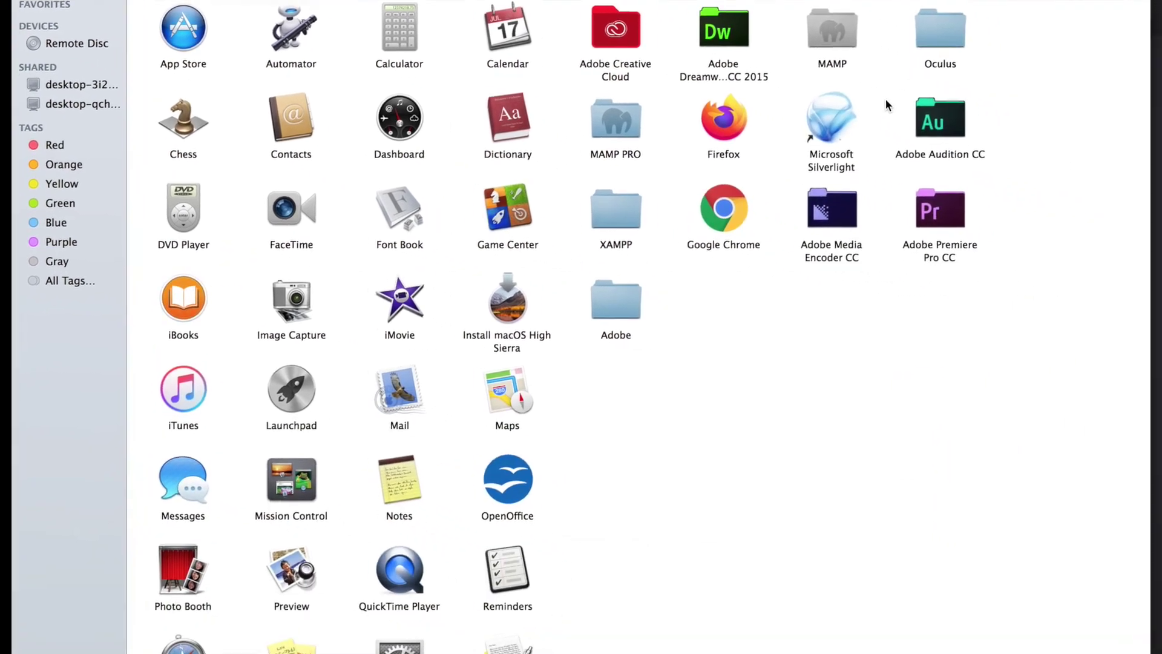
{"action": "double_click", "coordinate": [830, 28]}
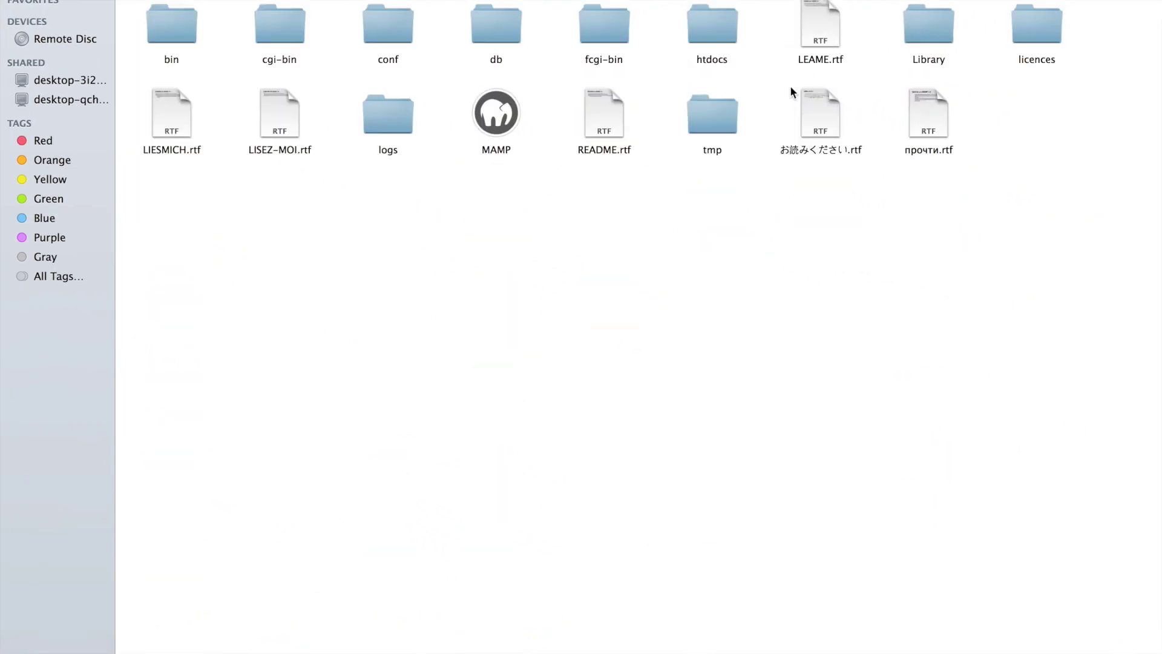
{"action": "double_click", "coordinate": [726, 28]}
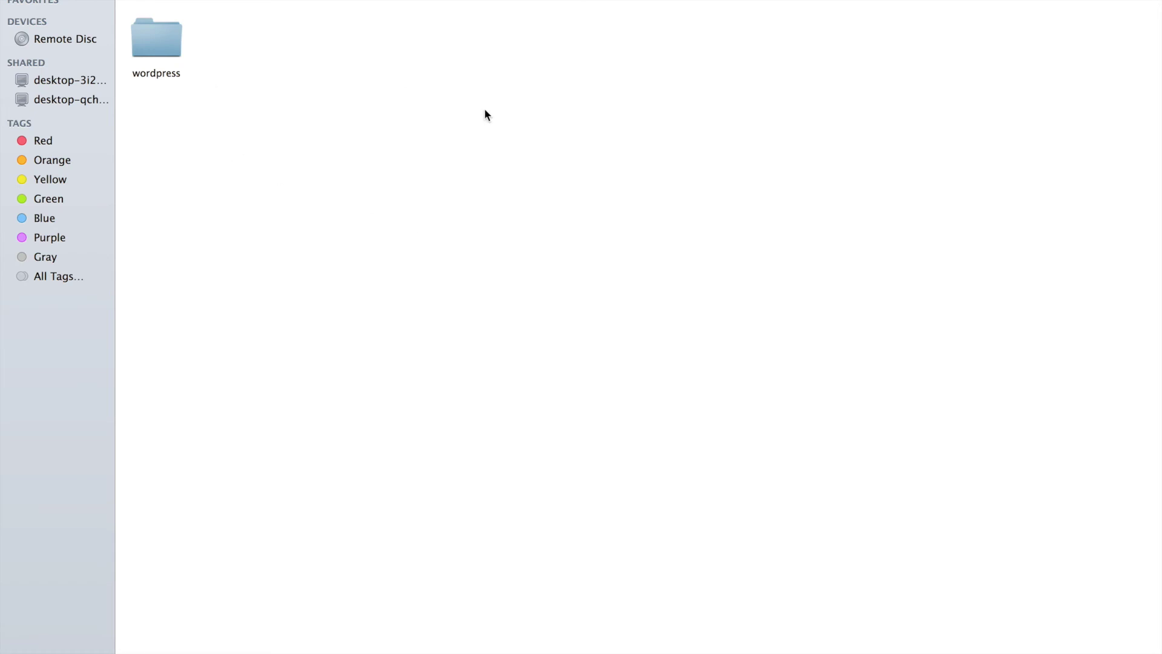
{"action": "double_click", "coordinate": [161, 45]}
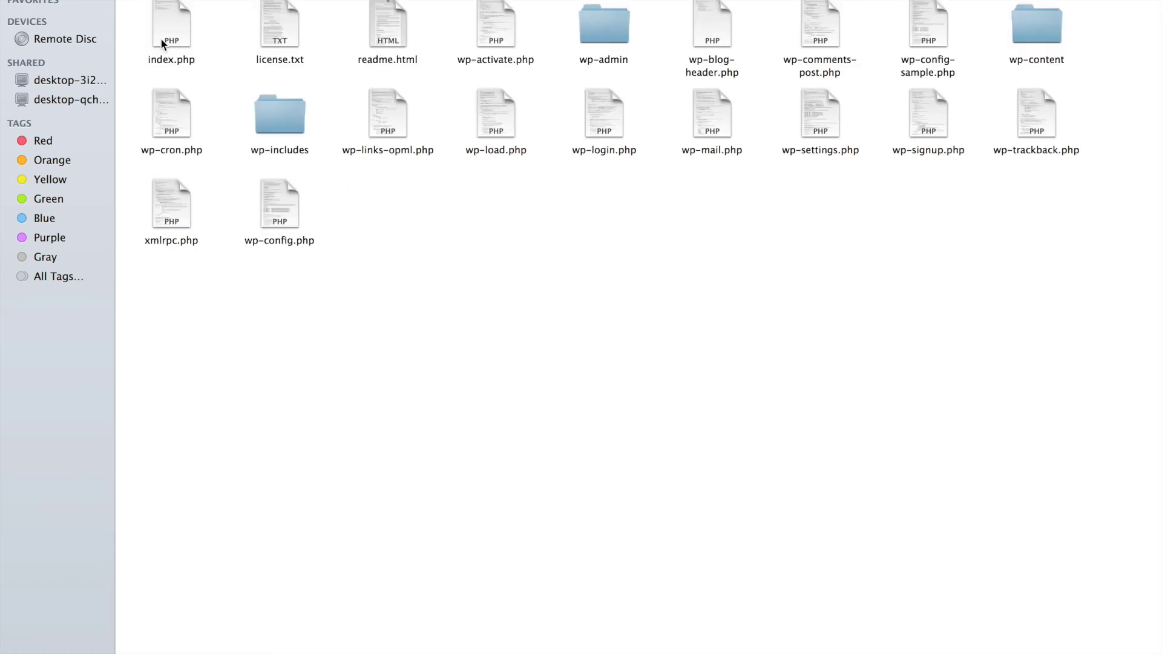
- Copy index.php from wordpress and paste it into htdocs below the wordpress folder
{"action": "right_click", "coordinate": [169, 20]}
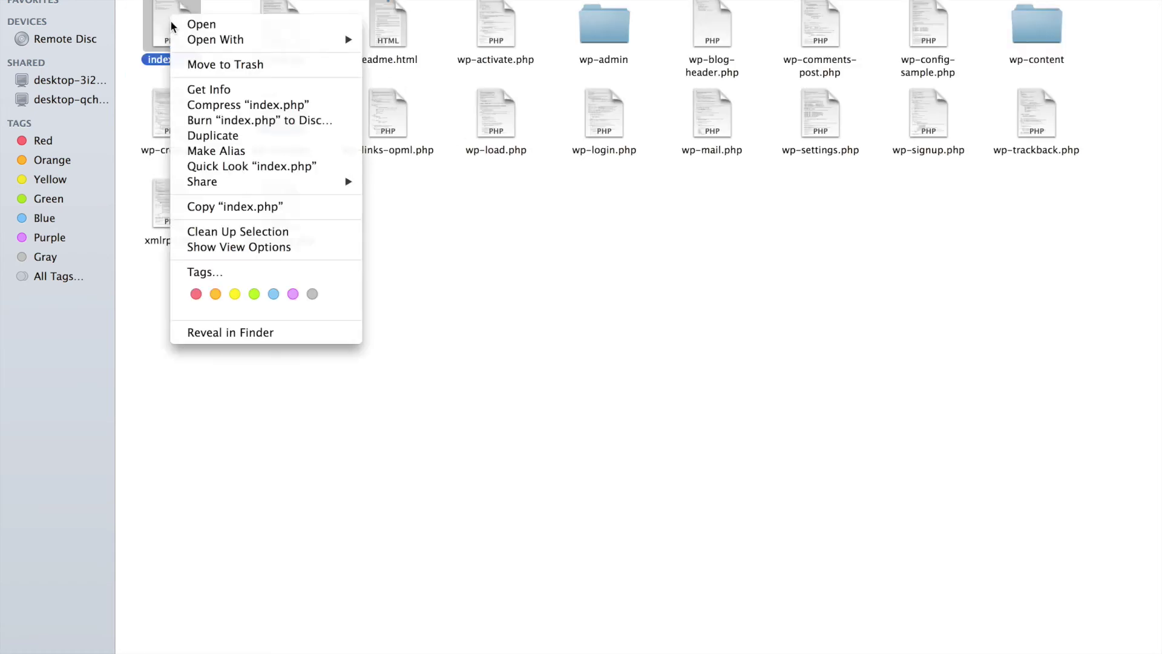
{"action": "left_click", "coordinate": [231, 208]}
{"action": "key", "text": "super+Up"}
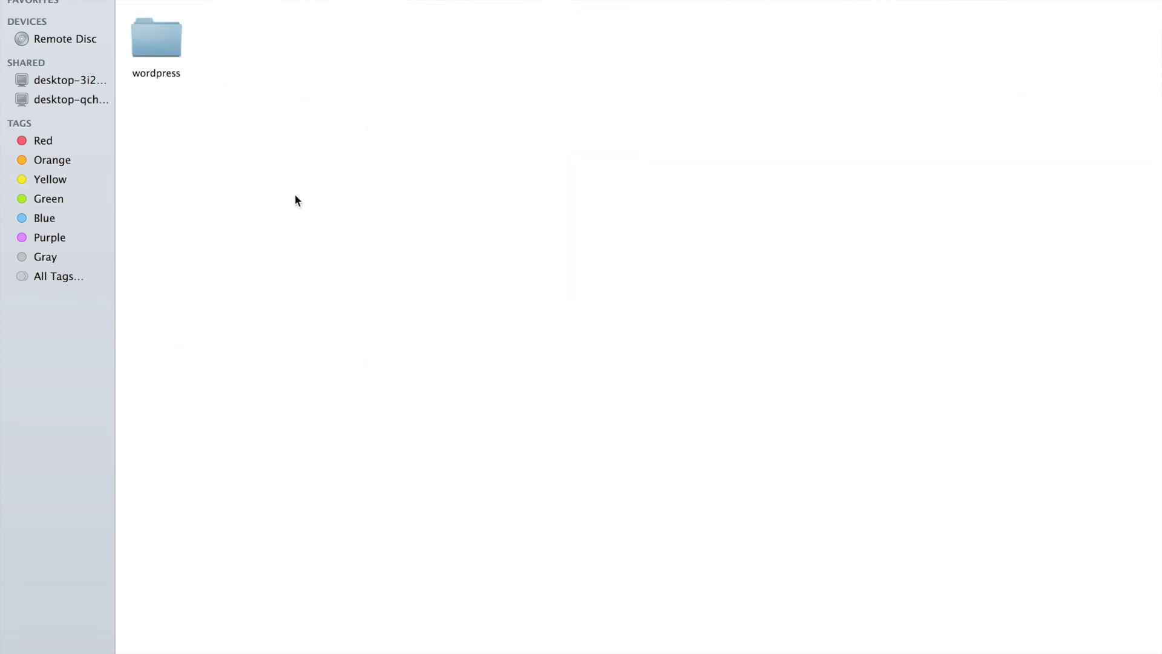
{"action": "right_click", "coordinate": [296, 201]}
{"action": "left_click", "coordinate": [340, 227]}
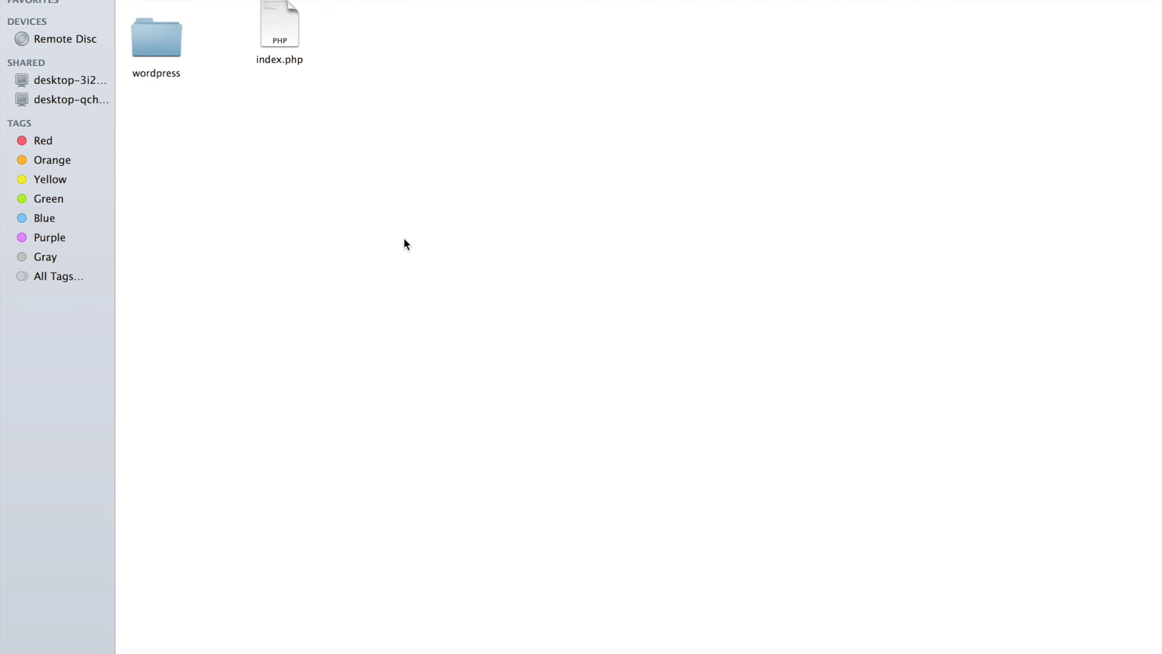
{"action": "left_click_drag", "start_coordinate": [219, 54], "coordinate": [193, 122]}
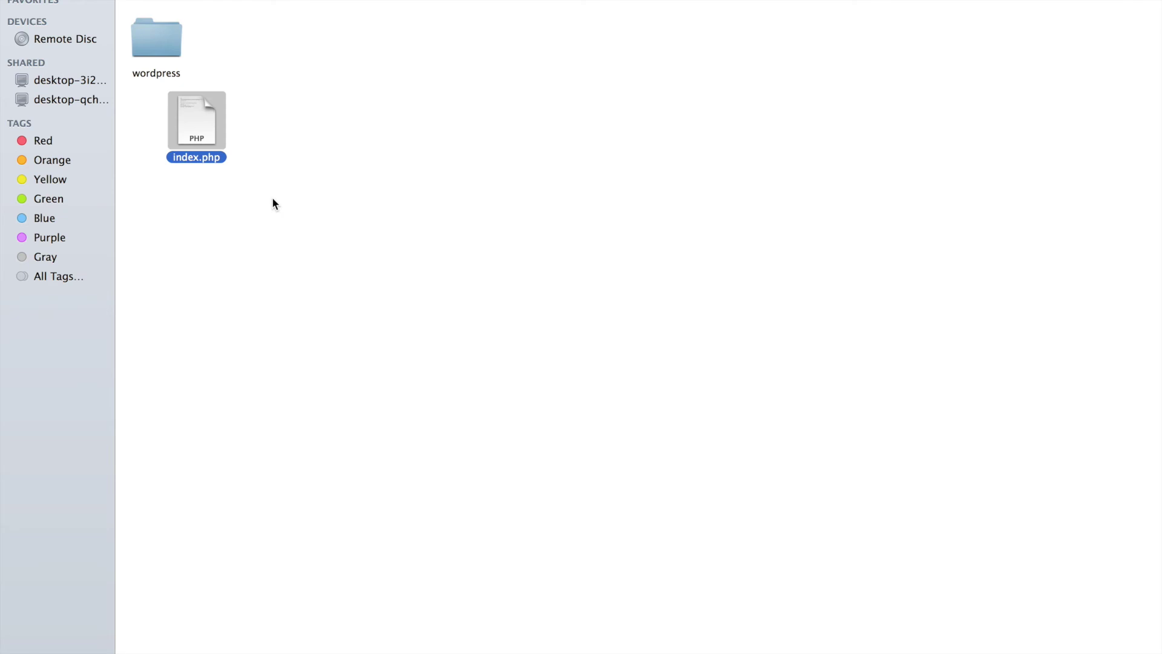
- Open the htdocs index.php in Dreamweaver and delete its original require line 17
{"action": "right_click", "coordinate": [206, 127]}
{"action": "mouse_move", "coordinate": [264, 150]}
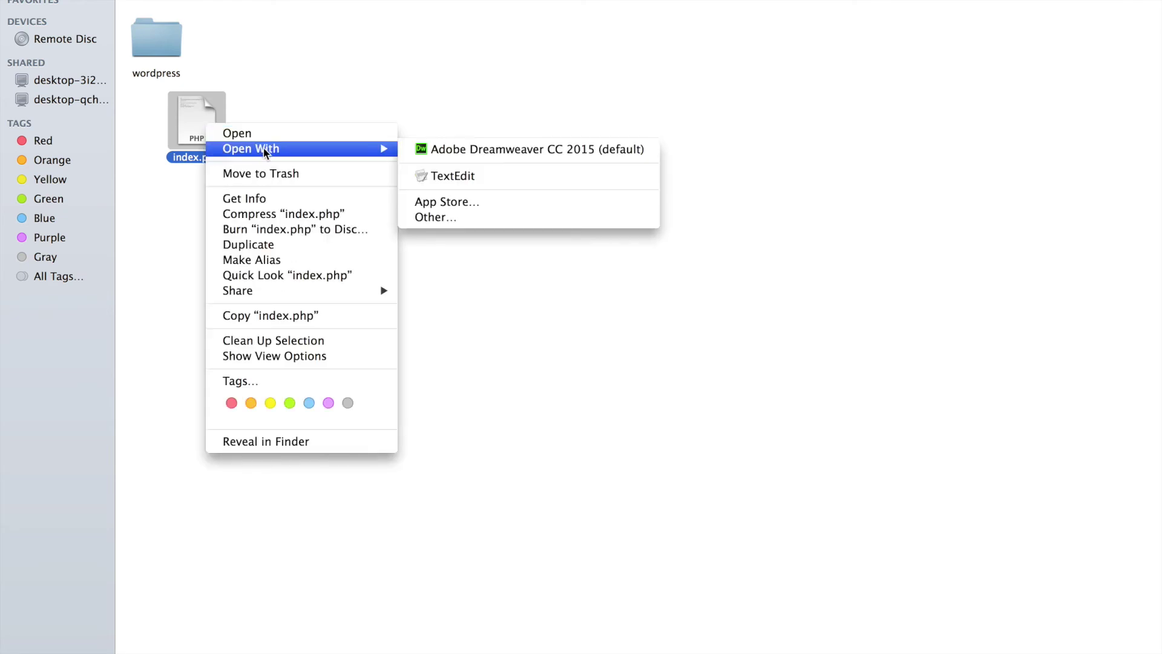
{"action": "left_click", "coordinate": [536, 156]}
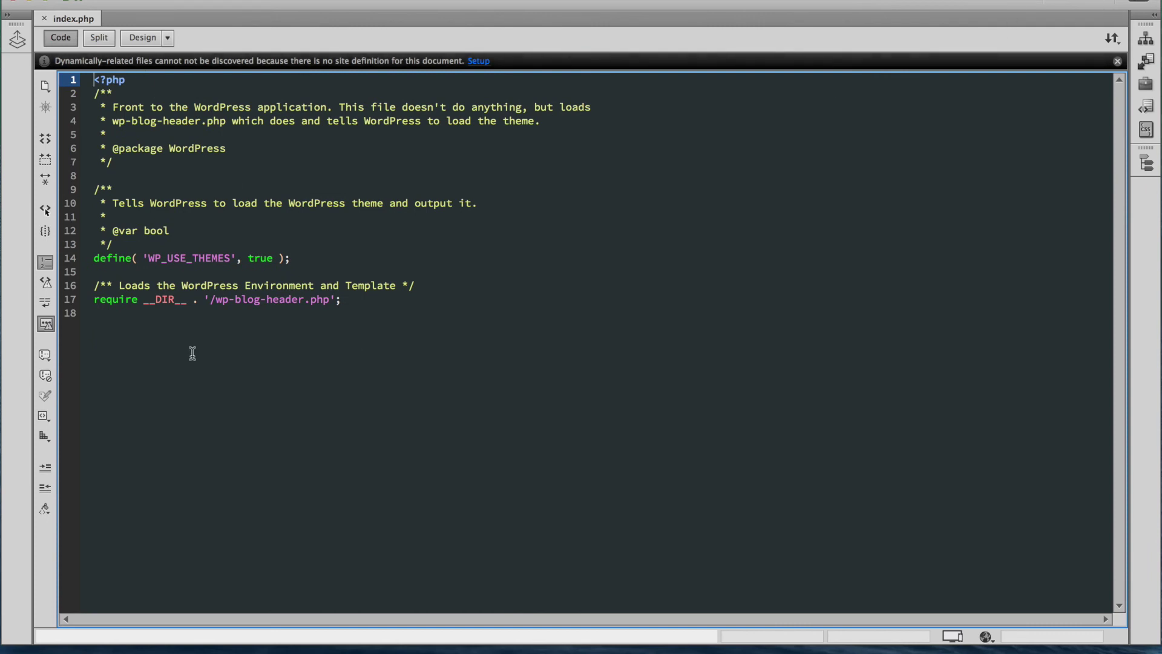
{"action": "left_click", "coordinate": [97, 314]}
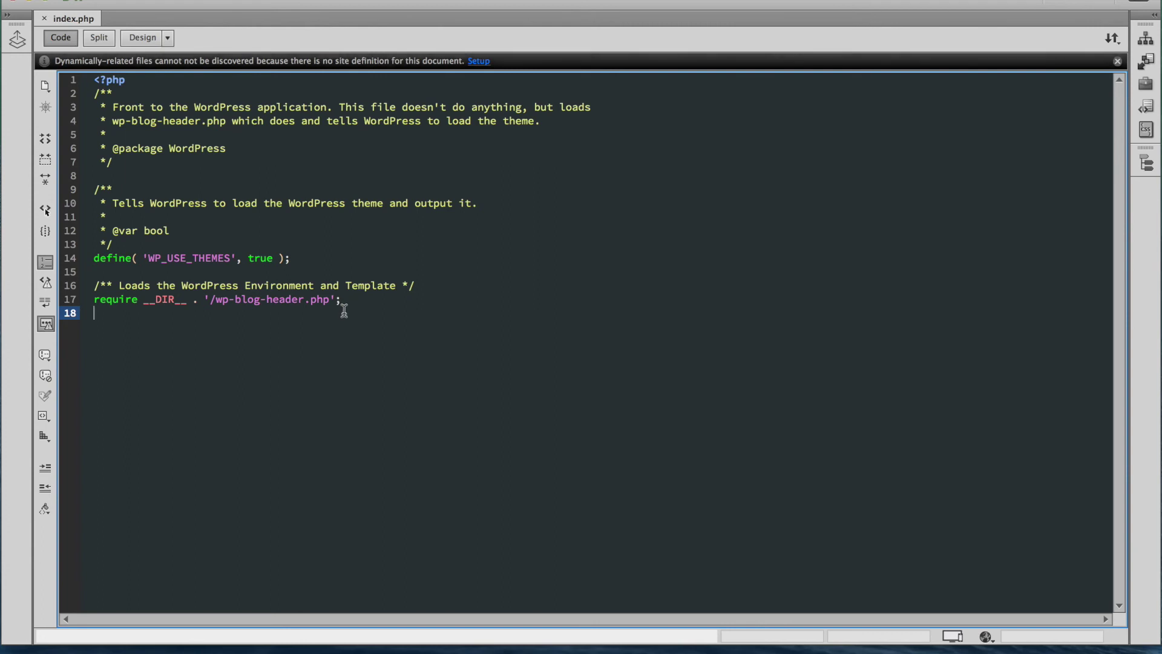
{"action": "double_click", "coordinate": [96, 301]}
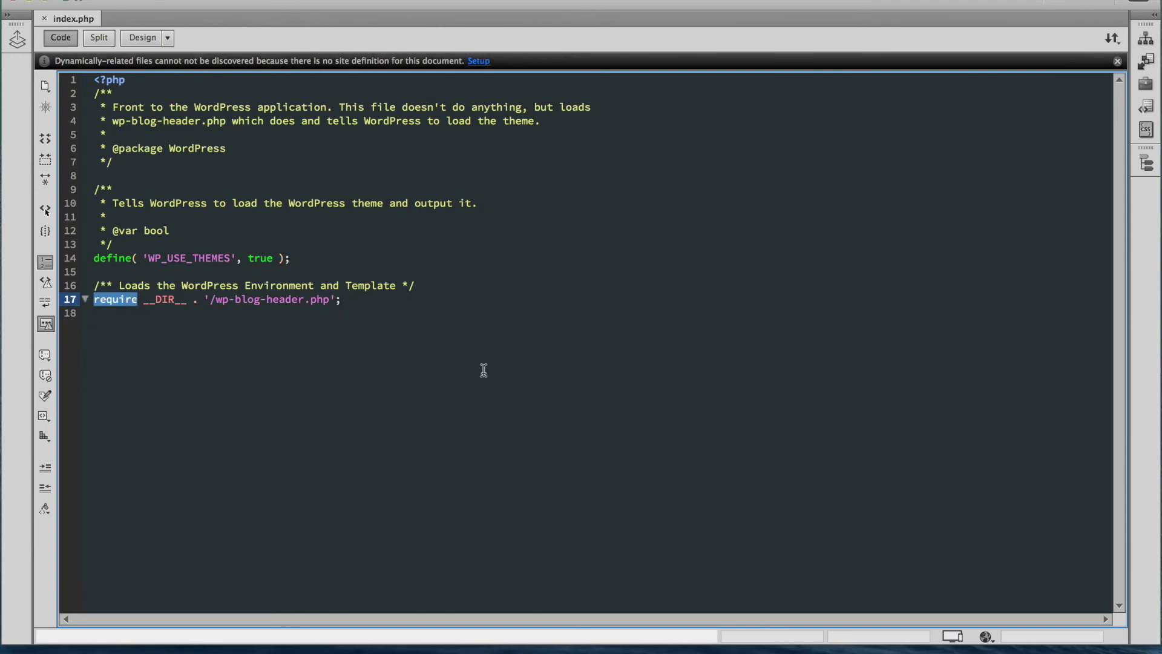
{"action": "key", "text": "shift+Right"}
{"action": "key", "text": "shift+Right"}
{"action": "key", "text": "shift+Right"}
{"action": "key", "text": "shift+Right"}
{"action": "key", "text": "shift+Right"}
{"action": "key", "text": "shift+Right"}
{"action": "key", "text": "shift+Right"}
{"action": "key", "text": "shift+Right"}
{"action": "key", "text": "shift+Right"}
{"action": "key", "text": "shift+Right"}
{"action": "key", "text": "shift+Right"}
{"action": "key", "text": "shift+Right"}
{"action": "key", "text": "shift+Right"}
{"action": "key", "text": "shift+Right"}
{"action": "key", "text": "shift+Right"}
{"action": "key", "text": "shift+Right"}
{"action": "key", "text": "shift+Right"}
{"action": "key", "text": "shift+Right"}
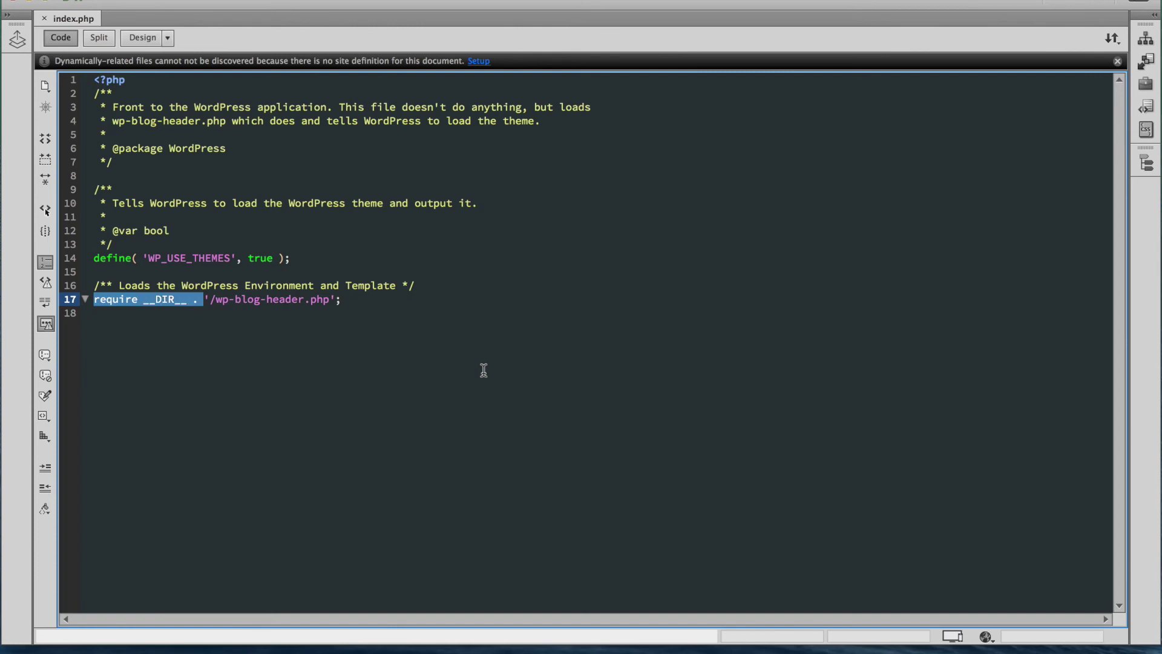
{"action": "key", "text": "shift+Right"}
{"action": "key", "text": "shift+Right"}
{"action": "key", "text": "shift+Right"}
{"action": "key", "text": "shift+Right"}
{"action": "key", "text": "shift+Right"}
{"action": "key", "text": "shift+Right"}
{"action": "key", "text": "shift+Right"}
{"action": "key", "text": "shift+Right"}
{"action": "key", "text": "shift+Right"}
{"action": "key", "text": "shift+Right"}
{"action": "key", "text": "shift+Right"}
{"action": "key", "text": "shift+Right"}
{"action": "key", "text": "shift+Right"}
{"action": "key", "text": "shift+Right"}
{"action": "key", "text": "shift+Right"}
{"action": "key", "text": "shift+Right"}
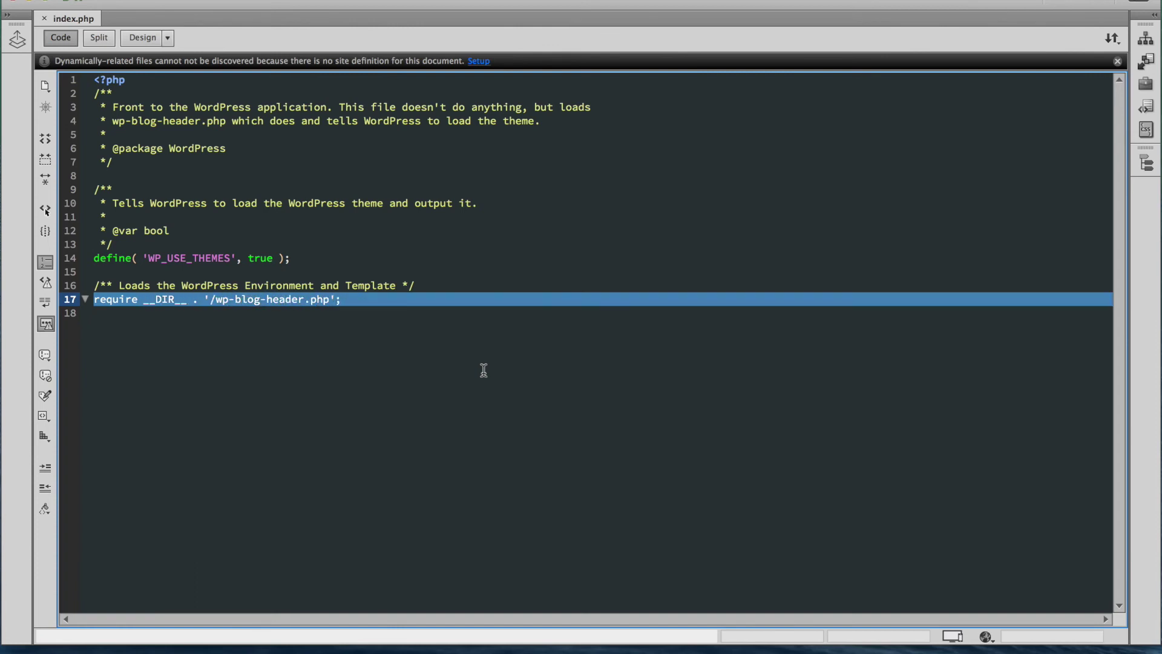
{"action": "key", "text": "BackSpace"}
{"action": "key", "text": "Return"}
{"action": "key", "text": "Return"}
{"action": "key", "text": "Return"}
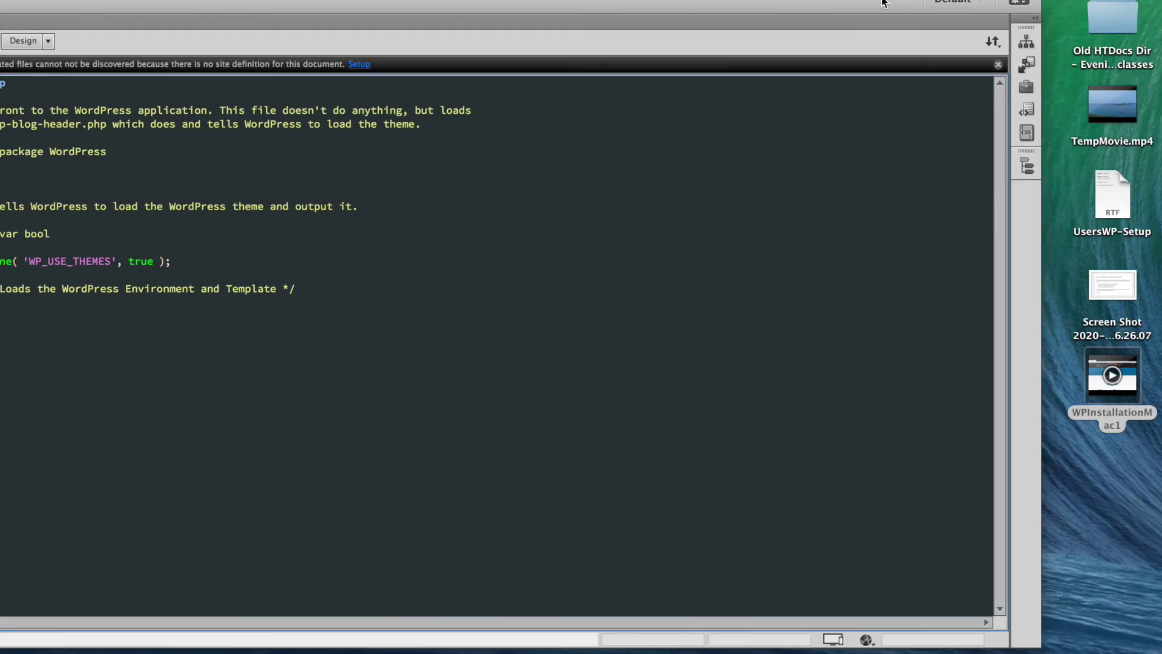
- Paste require ('./wordpress/wp-blog-header.php'); from the setup notes onto line 20
{"action": "double_click", "coordinate": [1111, 189]}
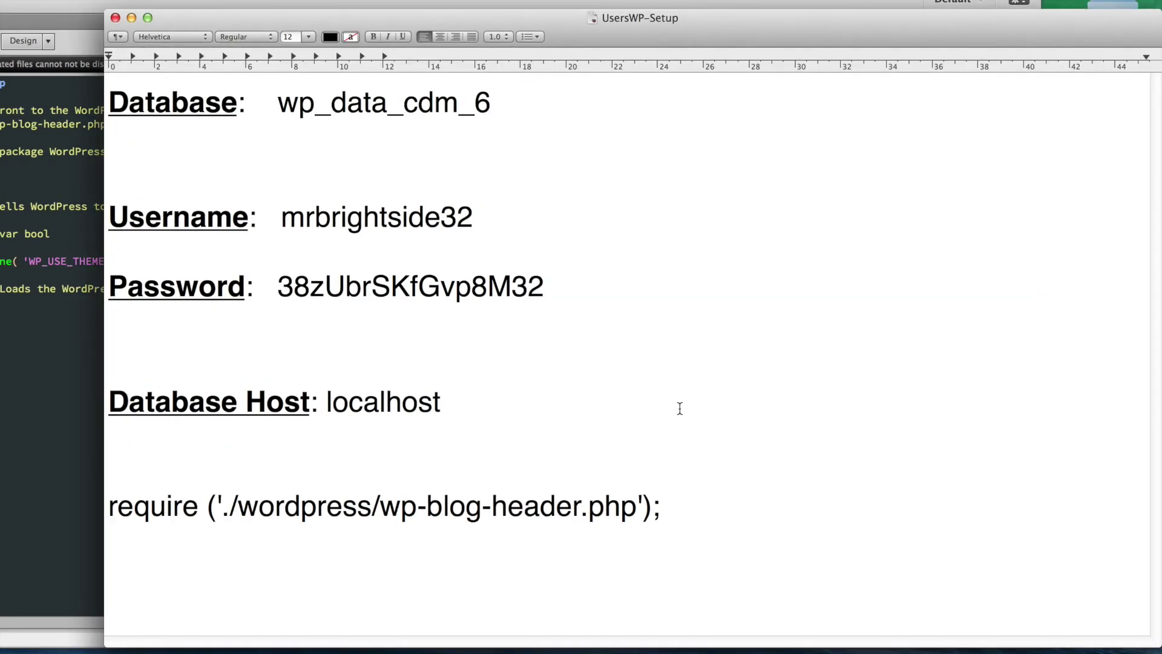
{"action": "left_click_drag", "start_coordinate": [665, 504], "coordinate": [54, 501]}
{"action": "key", "text": "super+c"}
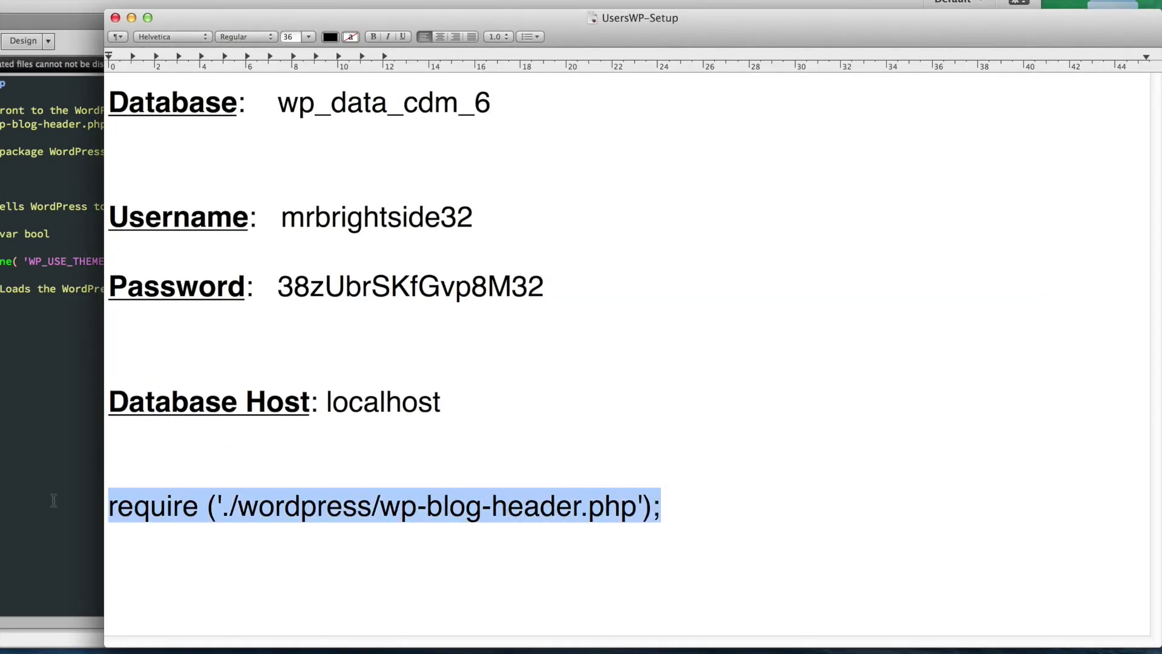
{"action": "left_click", "coordinate": [44, 442]}
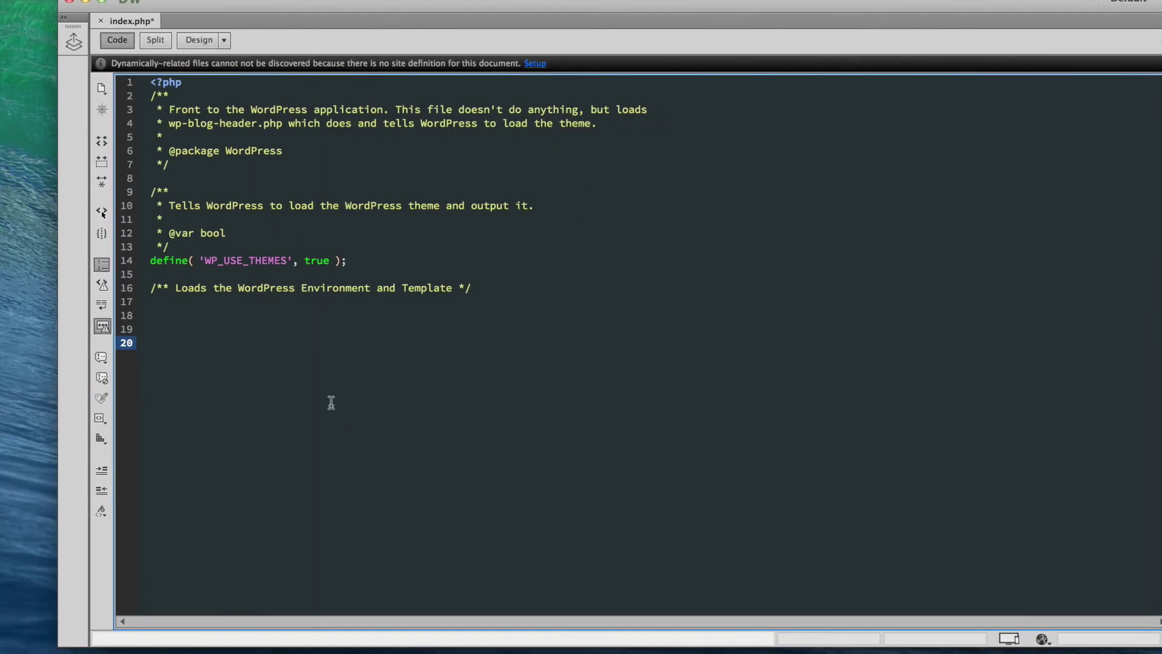
{"action": "key", "text": "super+v"}
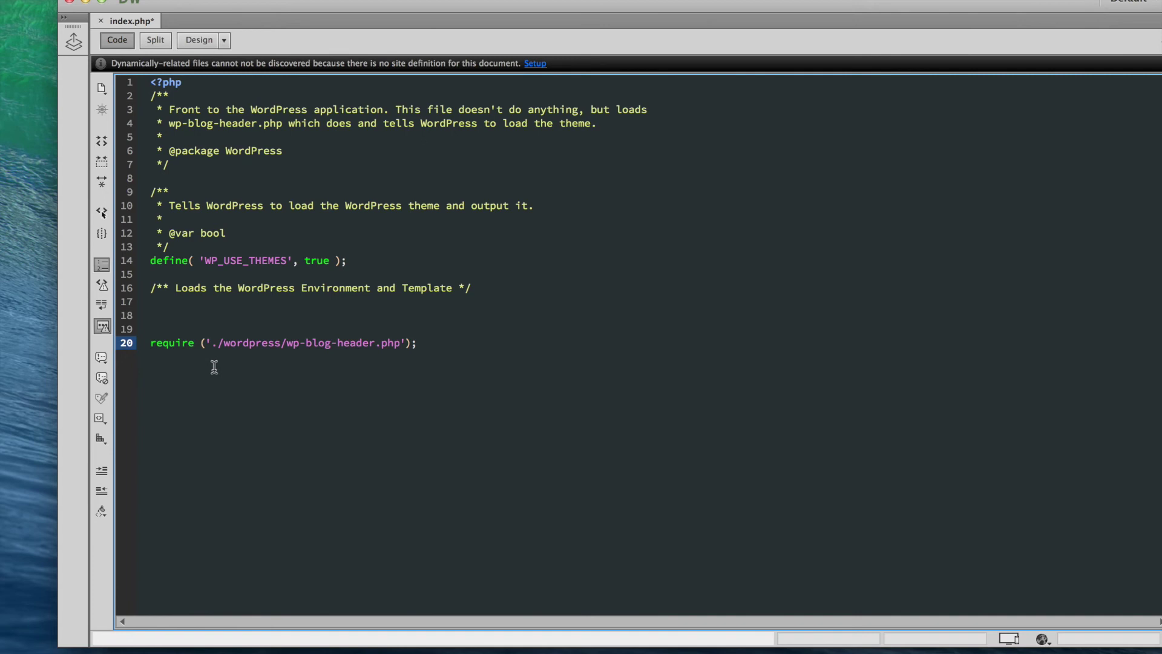
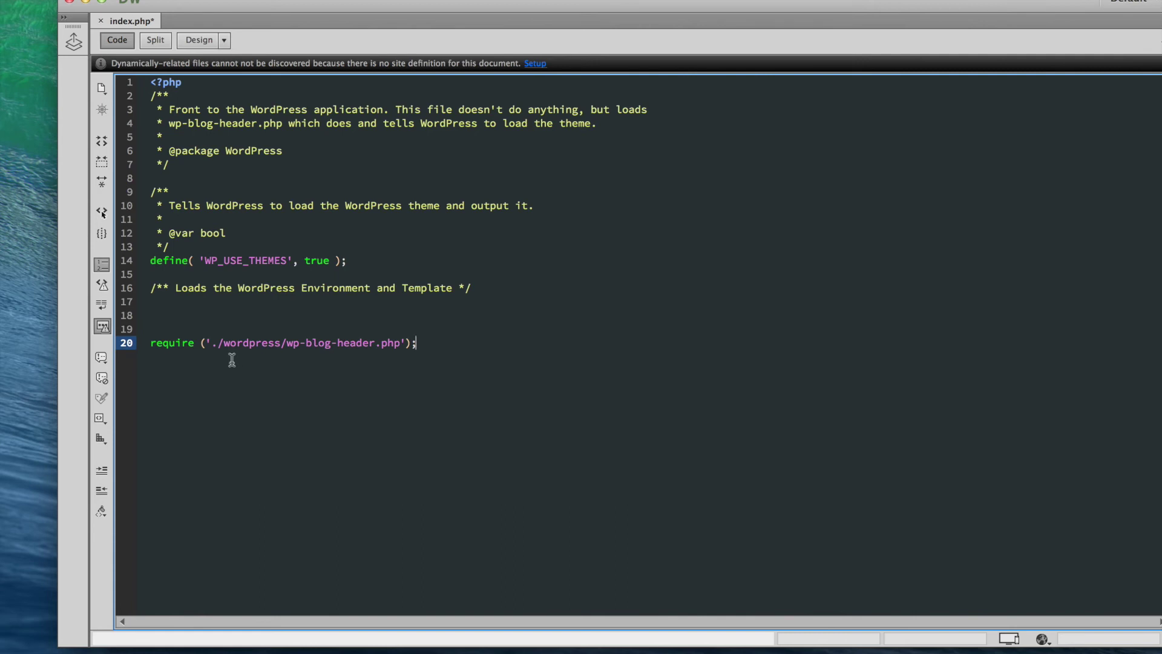
- Save index.php with the ./wordpress/wp-blog-header.php require path, quit Dreamweaver and return to Firefox
{"action": "left_click", "coordinate": [165, 0]}
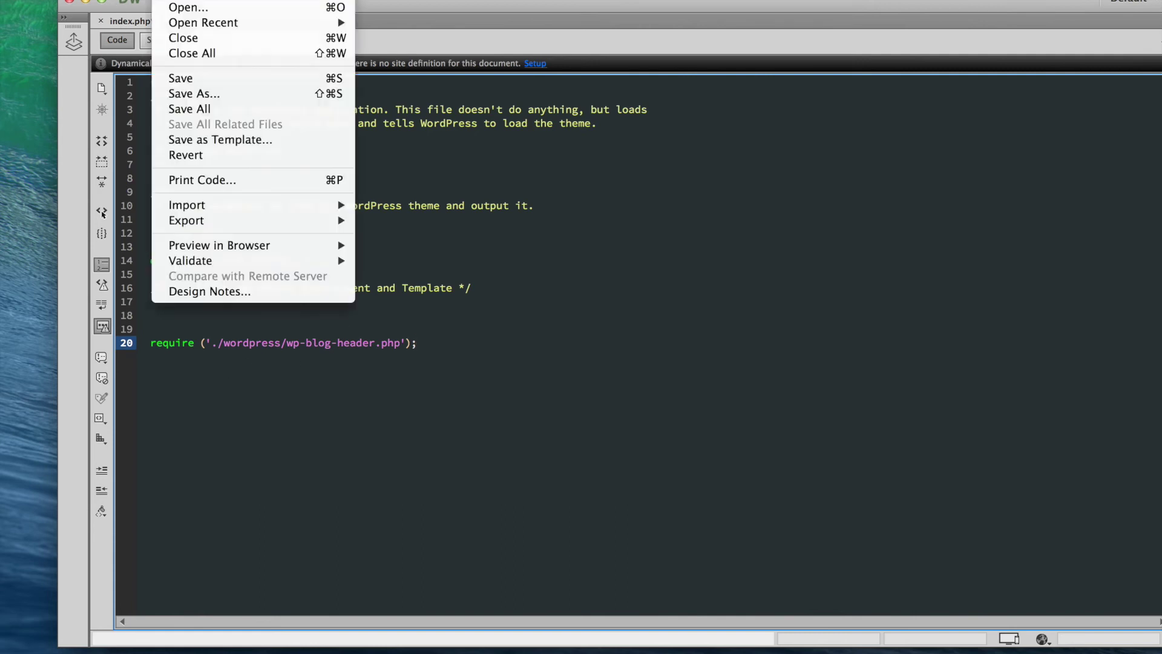
{"action": "left_click", "coordinate": [208, 78]}
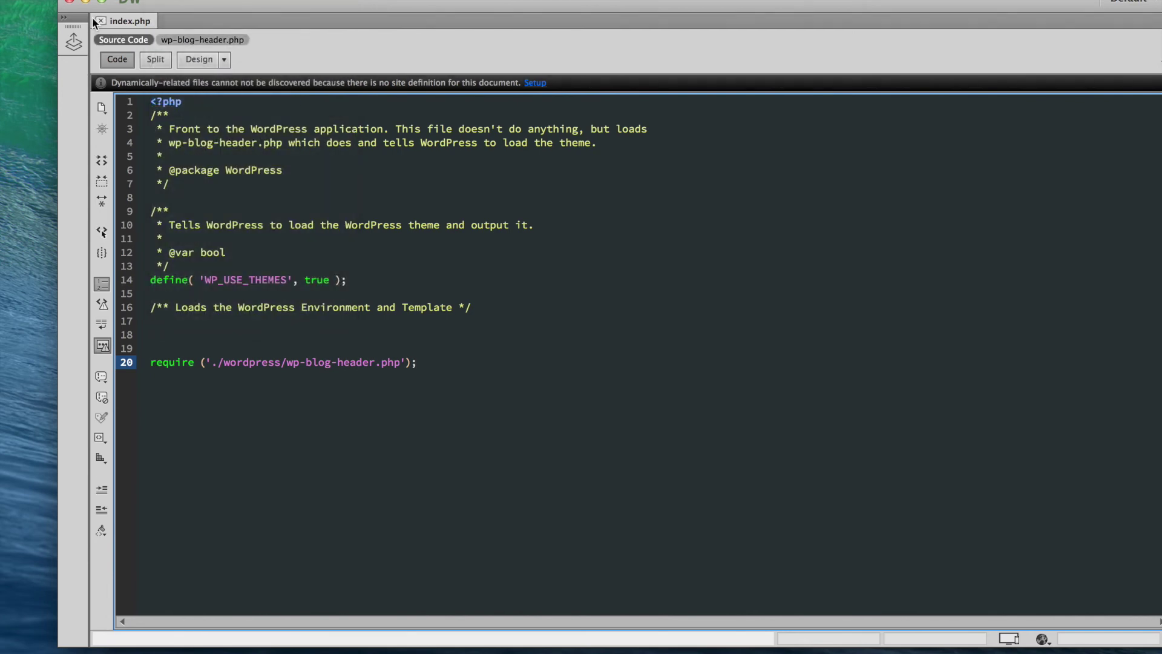
{"action": "left_click", "coordinate": [85, 0]}
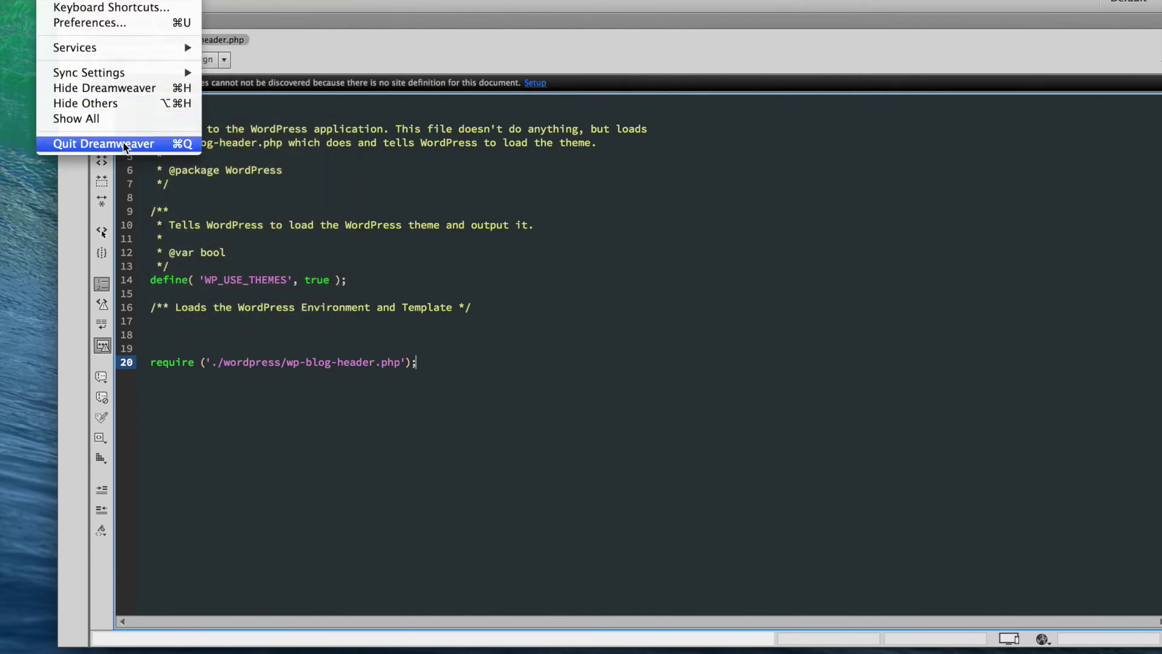
{"action": "left_click", "coordinate": [124, 145]}
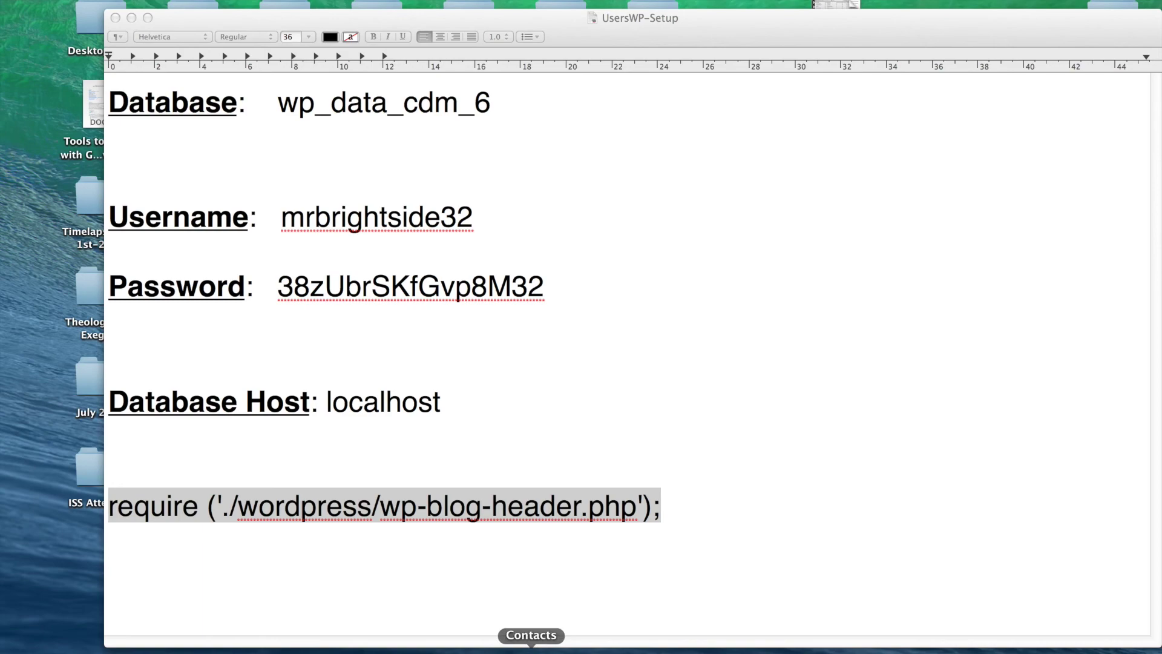
{"action": "left_click", "coordinate": [563, 645]}
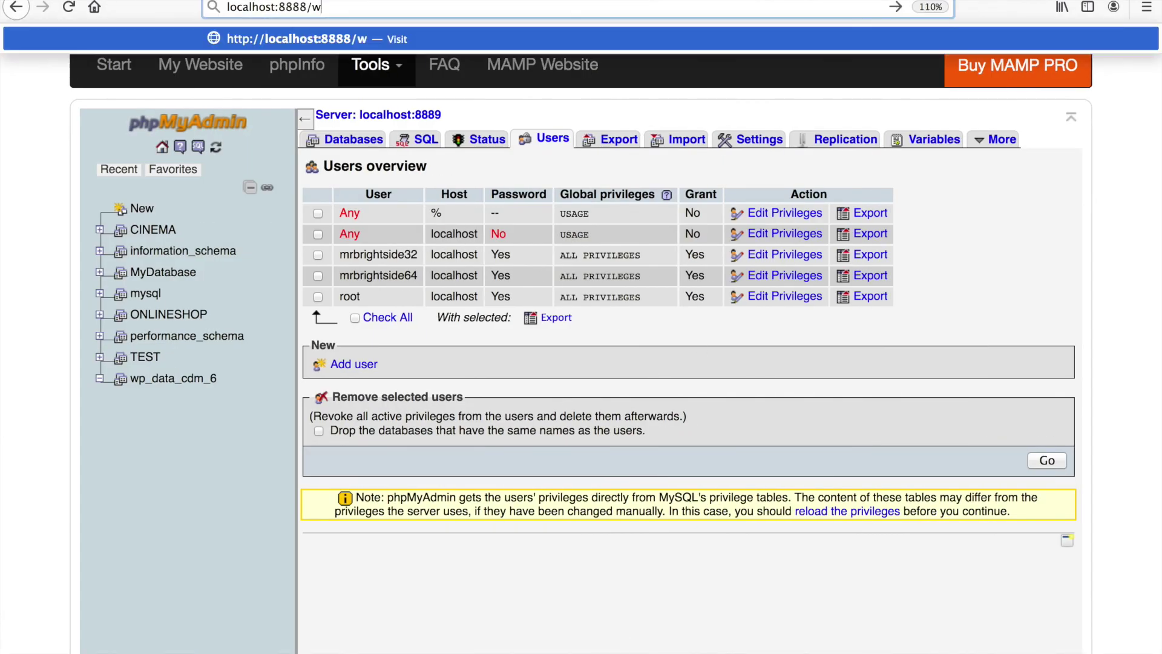
- Load the WordPress admin dashboard at localhost:8888/wordpress/wp-admin
{"action": "key", "text": "BackSpace"}
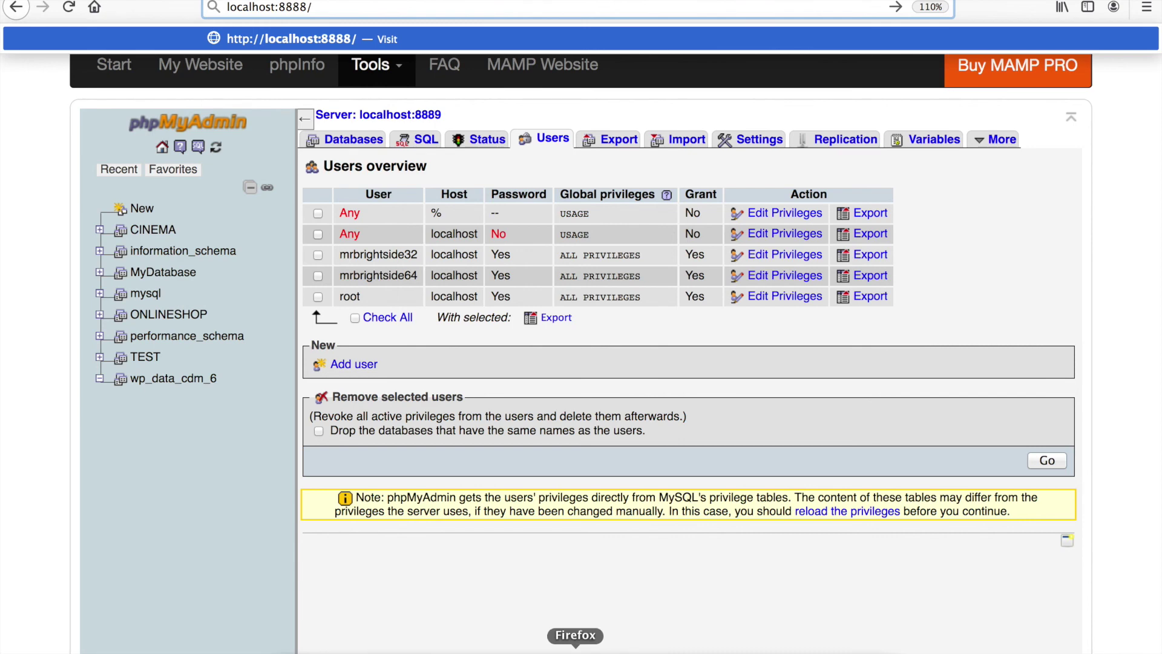
{"action": "type", "text": "wordpress"}
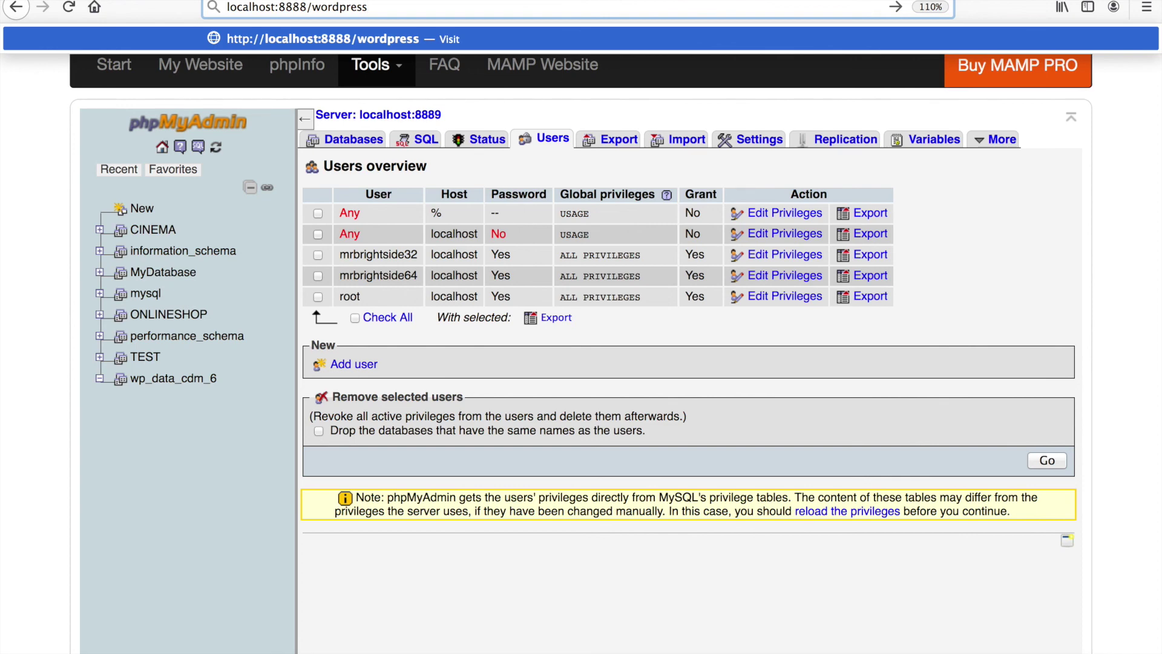
{"action": "type", "text": "/wp-admin"}
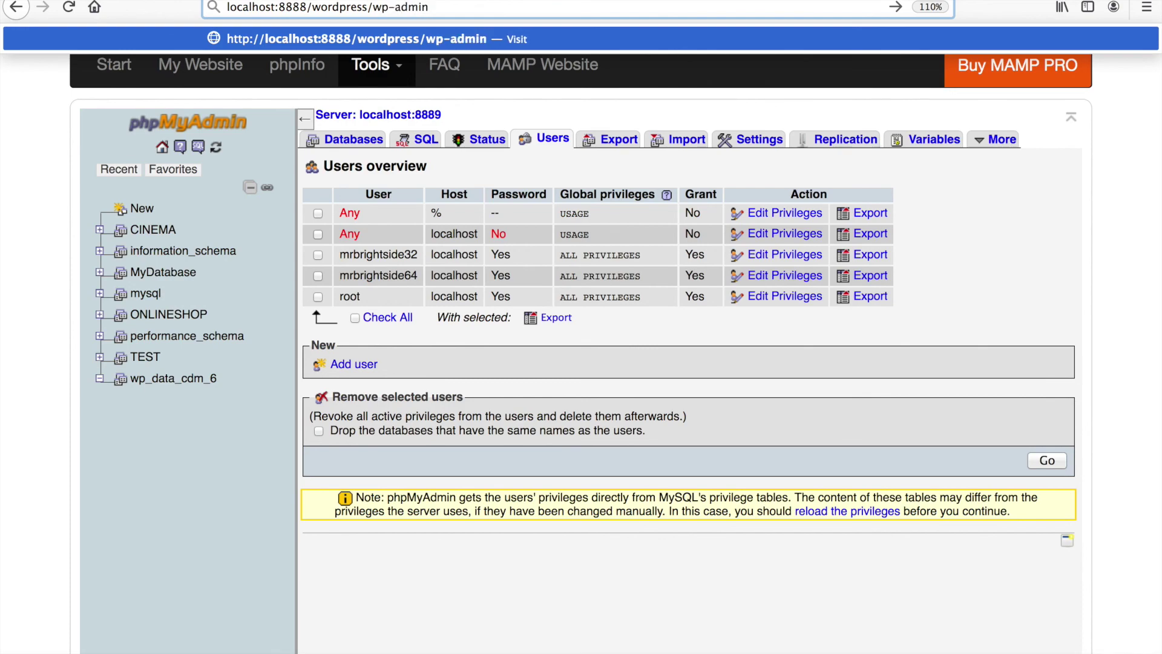
{"action": "key", "text": "Return"}
{"action": "left_click", "coordinate": [346, 7]}
{"action": "key", "text": "super+c"}
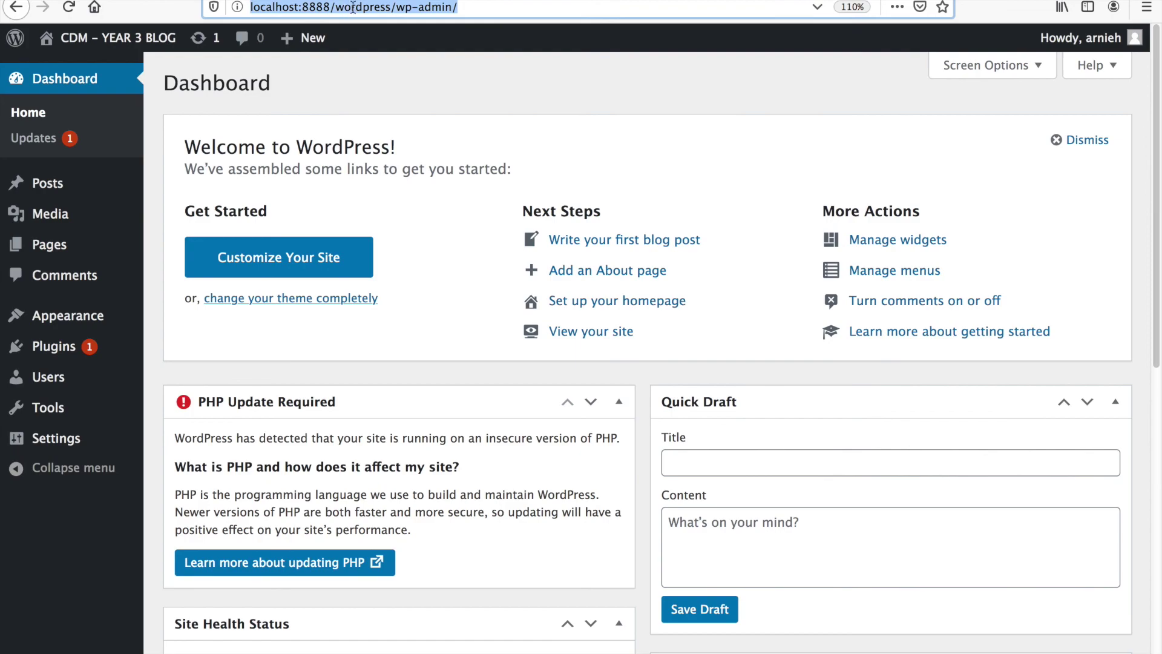
{"action": "key", "text": "super+t"}
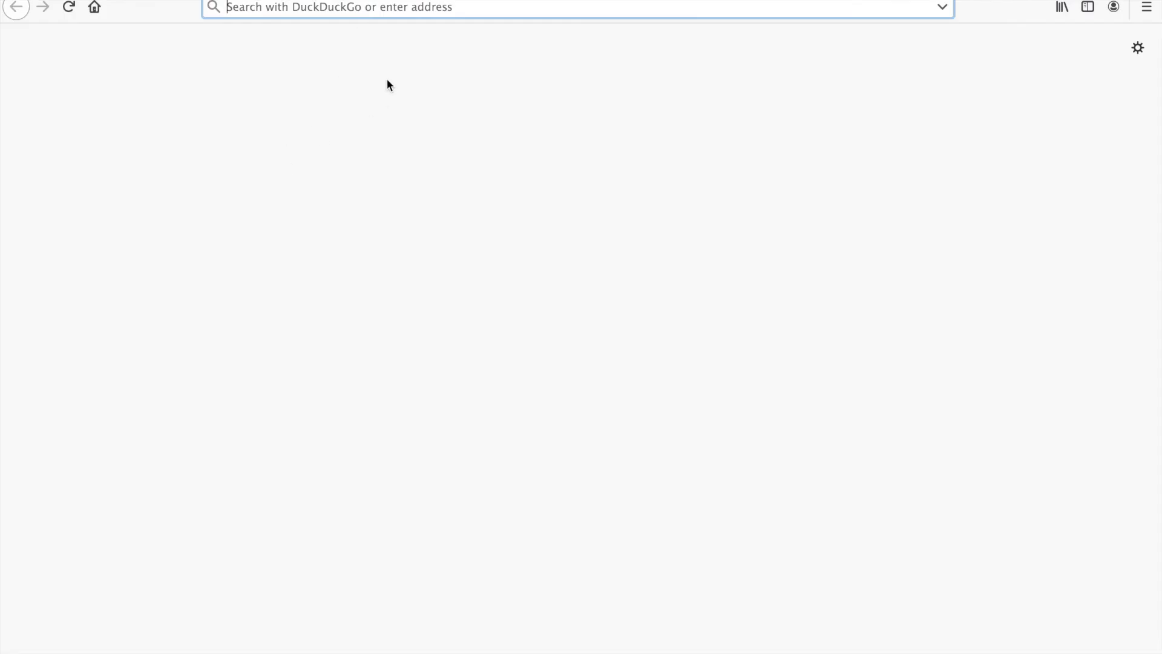
{"action": "key", "text": "super+v"}
{"action": "left_click_drag", "start_coordinate": [452, 17], "coordinate": [809, 31]}
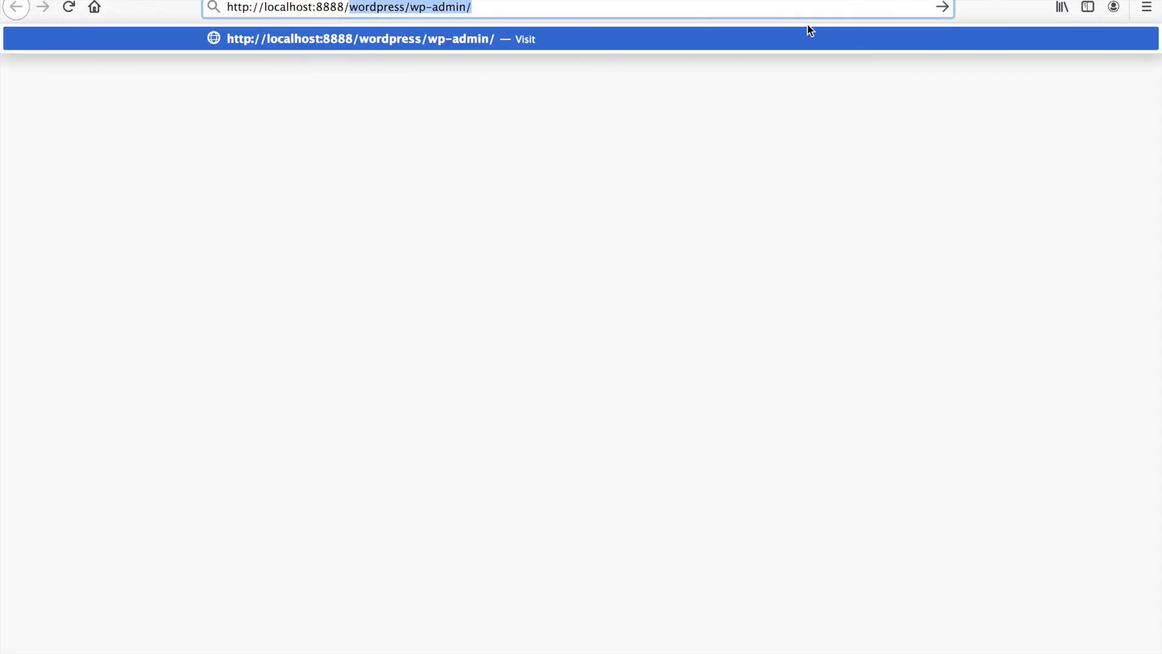
{"action": "key", "text": "BackSpace"}
{"action": "key", "text": "BackSpace"}
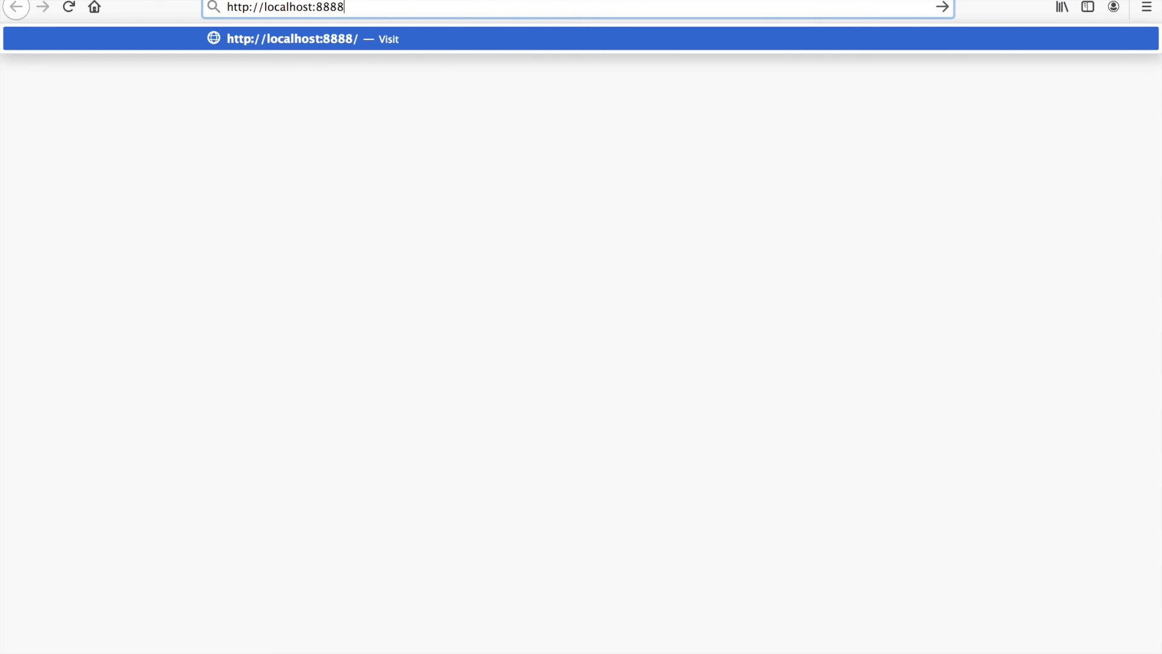
{"action": "key", "text": "Return"}
{"action": "left_click", "coordinate": [56, 438]}
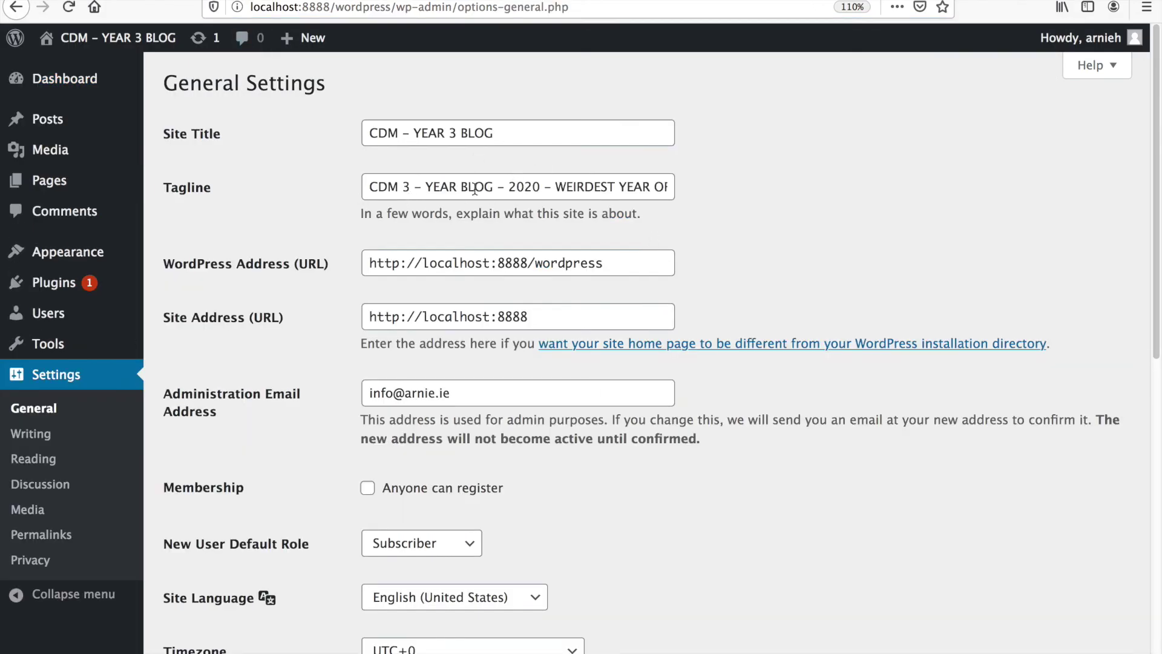
- Review the Site Title YEAR 3 BLOG, the tagline, the WordPress Address and the Site Address
{"action": "left_click_drag", "start_coordinate": [413, 132], "coordinate": [547, 134]}
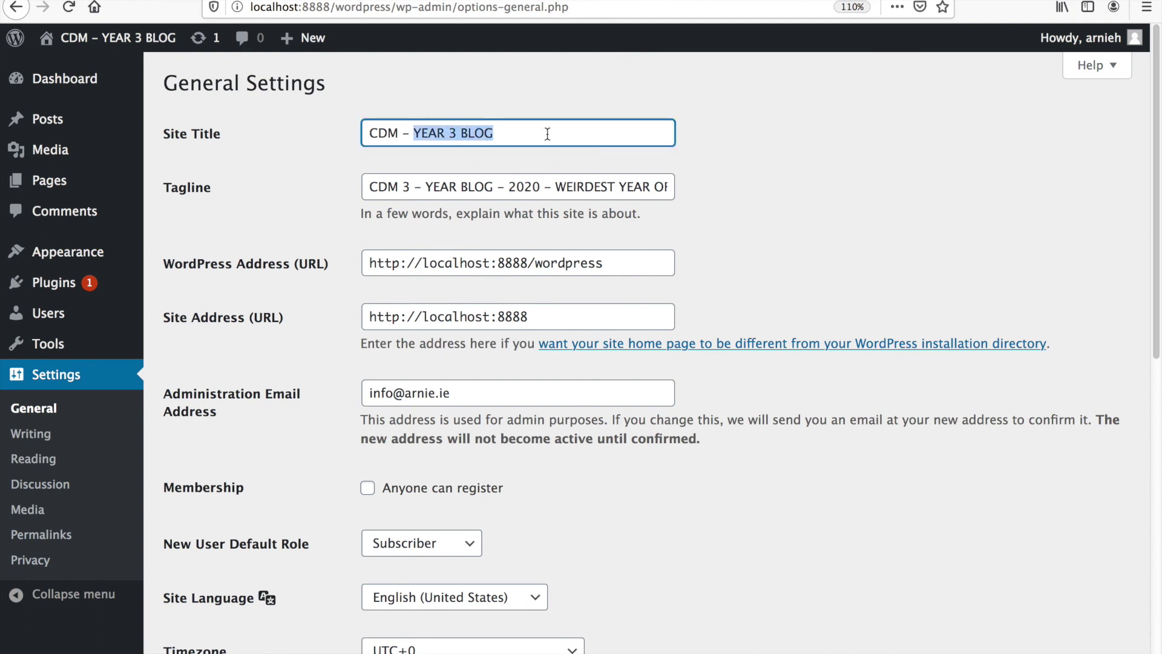
{"action": "left_click_drag", "start_coordinate": [475, 187], "coordinate": [202, 149]}
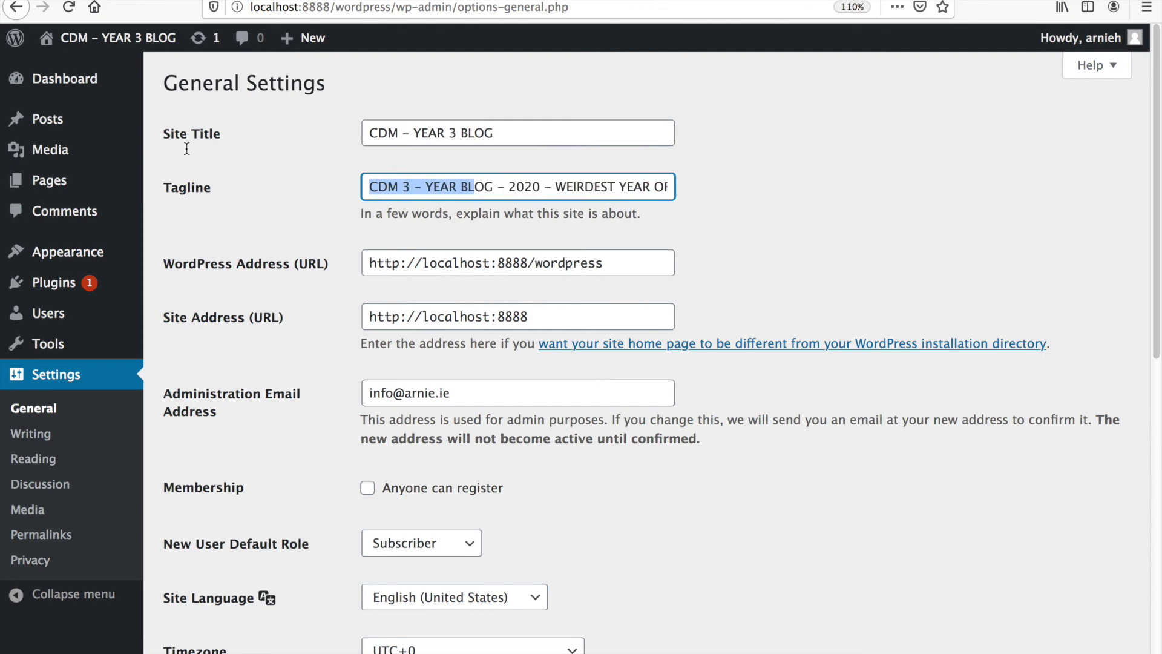
{"action": "left_click_drag", "start_coordinate": [536, 266], "coordinate": [612, 269]}
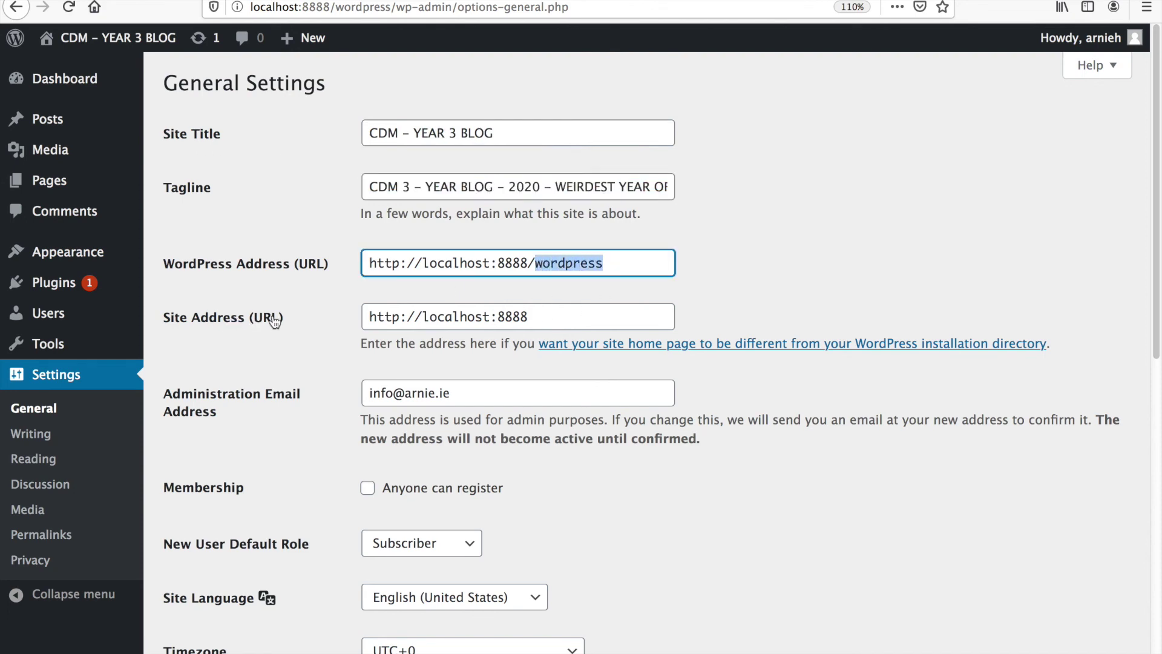
{"action": "left_click_drag", "start_coordinate": [554, 318], "coordinate": [340, 321]}
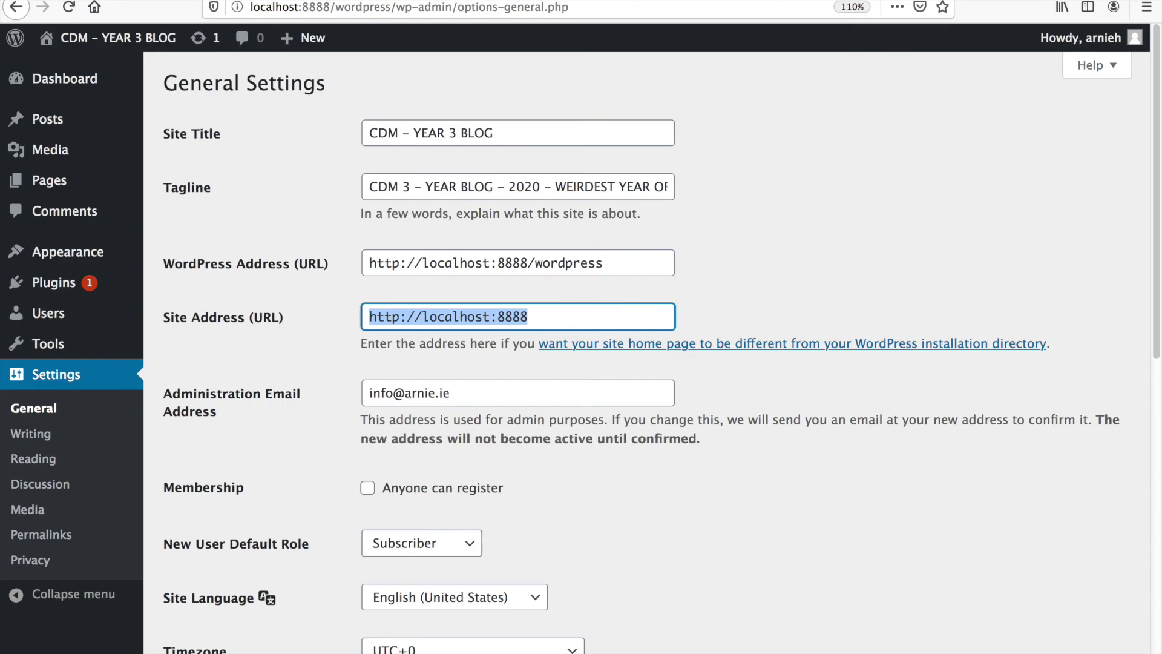
- Load the blog's home page at localhost:8888 in a new tab
{"action": "key", "text": "ctrl+t"}
{"action": "type", "text": "localhost:8888"}
{"action": "key", "text": "Return"}
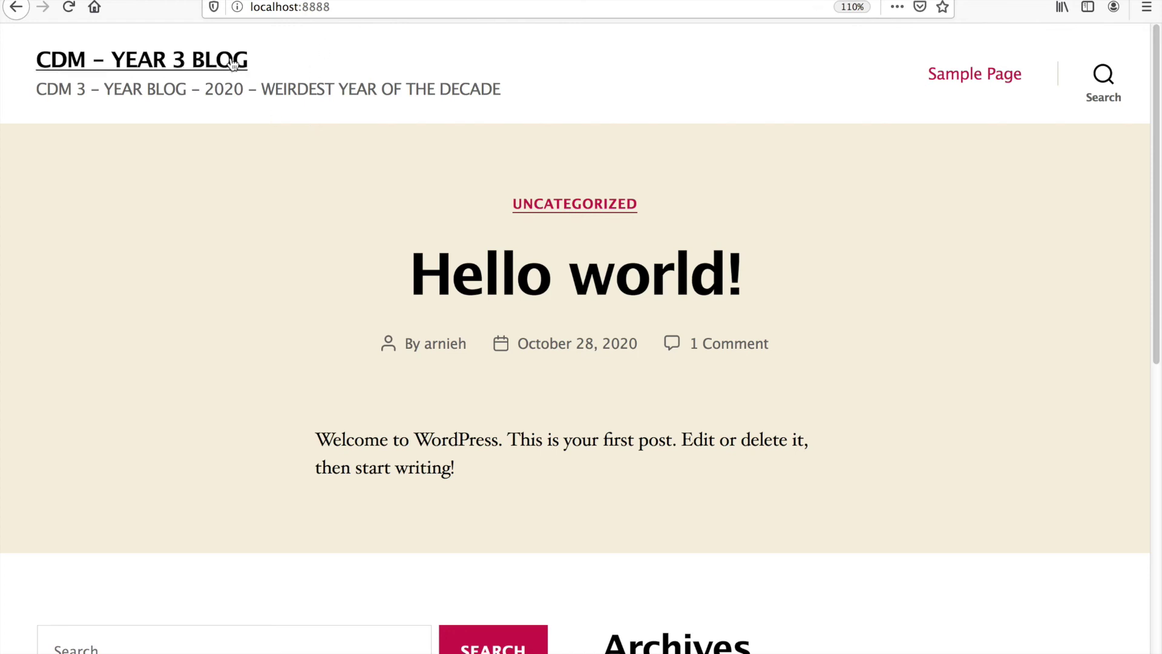
- Open the author archive from the Hello world! post and scroll through it
{"action": "left_click_drag", "start_coordinate": [156, 92], "coordinate": [507, 92]}
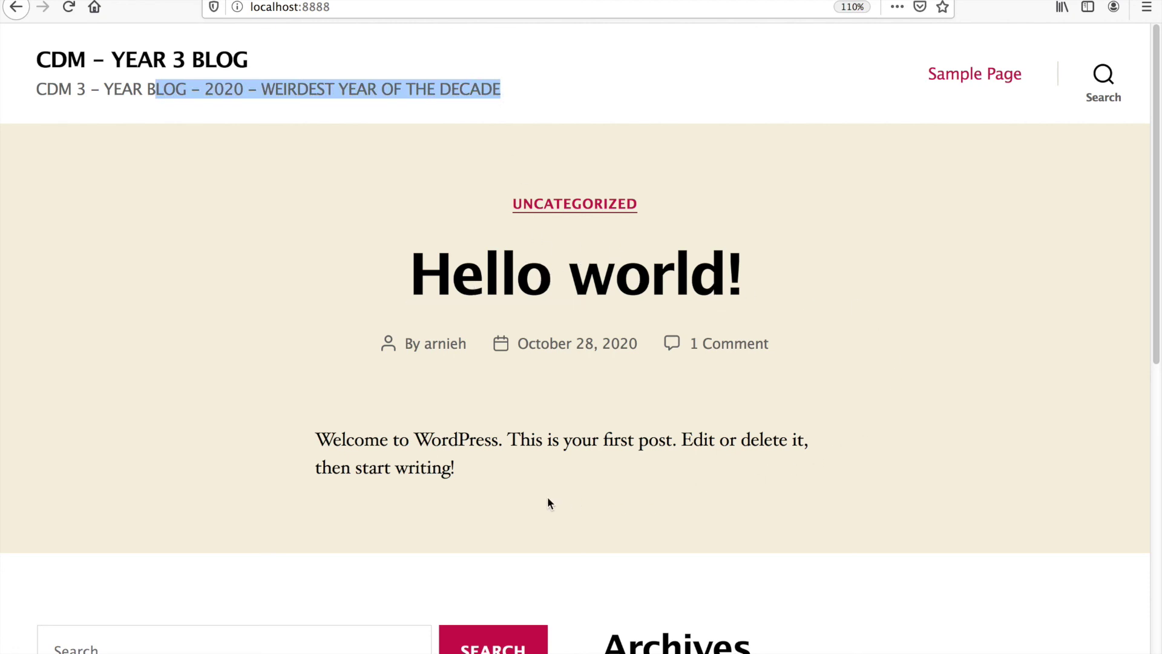
{"action": "left_click", "coordinate": [444, 346]}
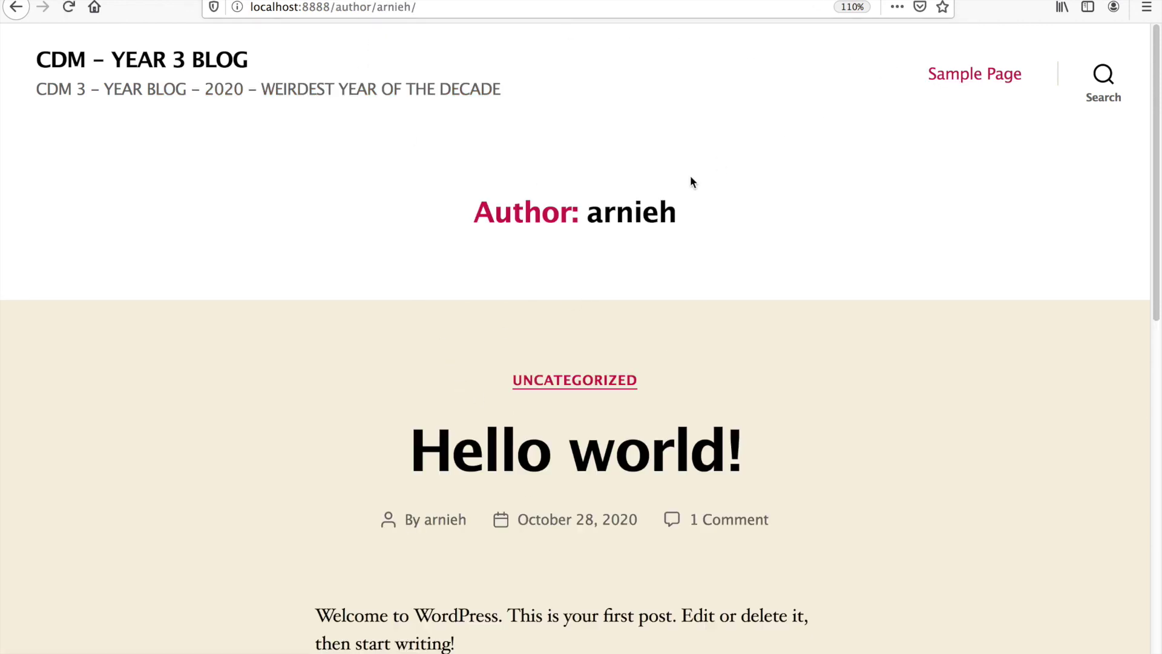
{"action": "scroll", "coordinate": [588, 542], "scroll_direction": "down", "scroll_amount": 10}
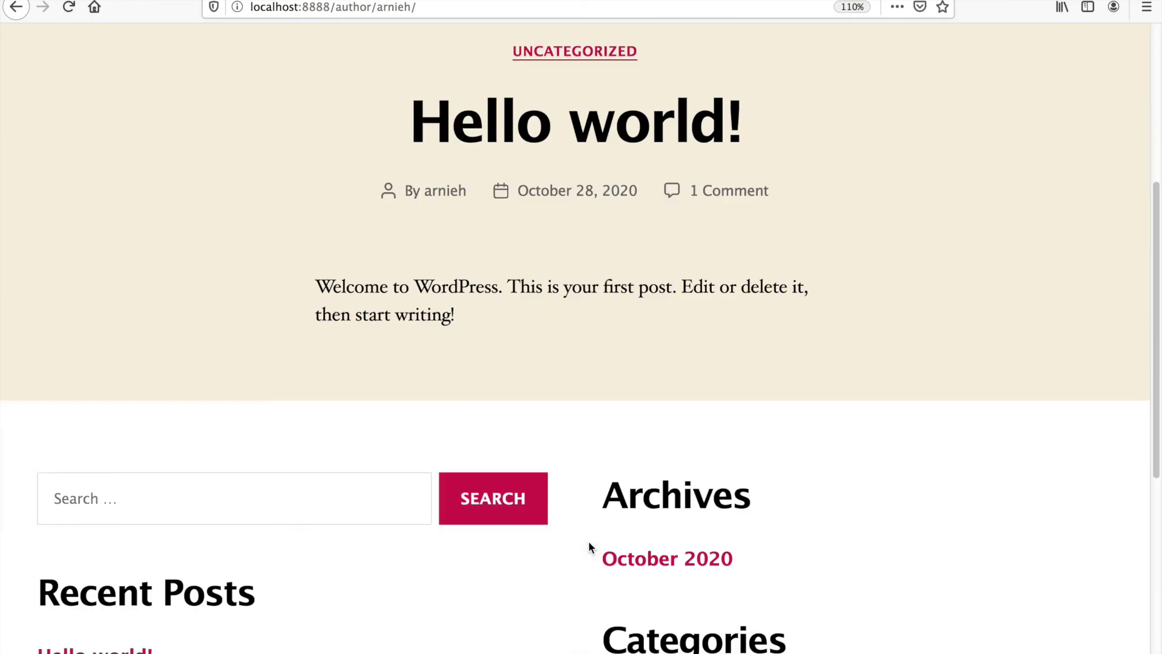
{"action": "scroll", "coordinate": [591, 539], "scroll_direction": "up", "scroll_amount": 10}
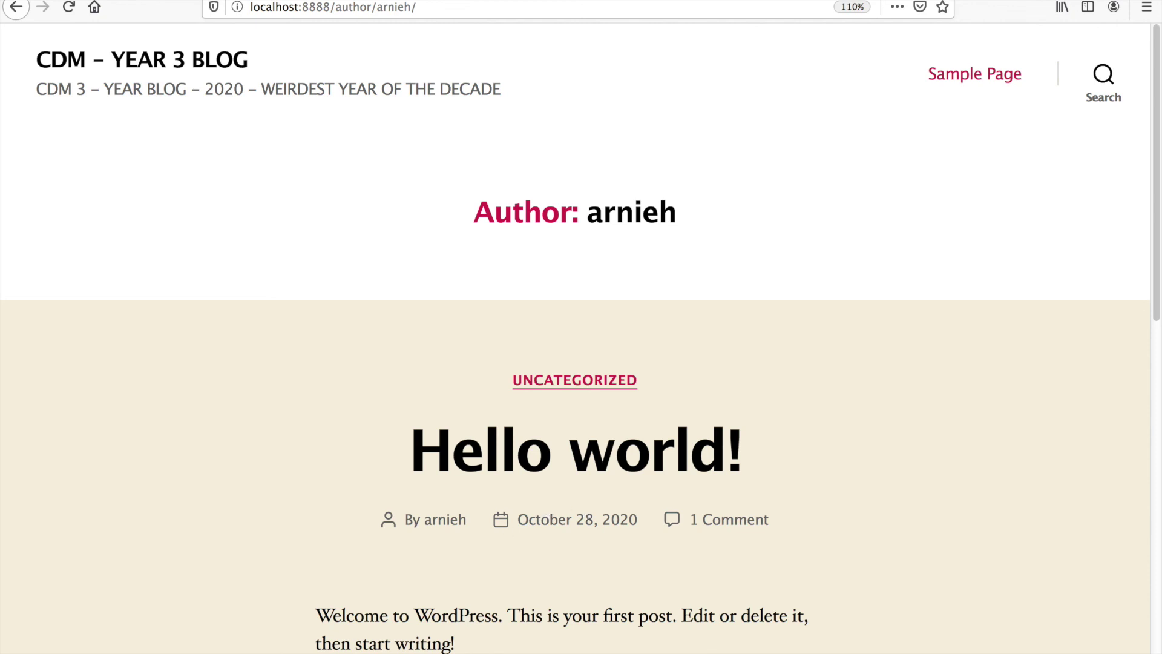
- Open wp-config.php from the wordpress folder in Adobe Dreamweaver
{"action": "left_click", "coordinate": [280, 633]}
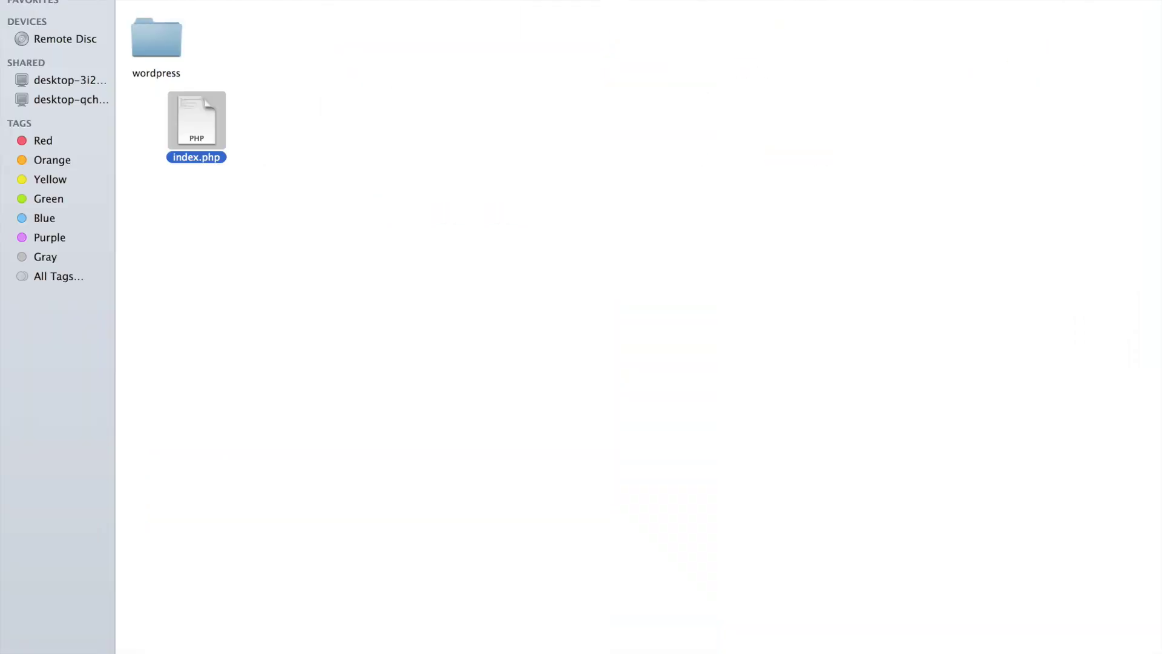
{"action": "double_click", "coordinate": [163, 47]}
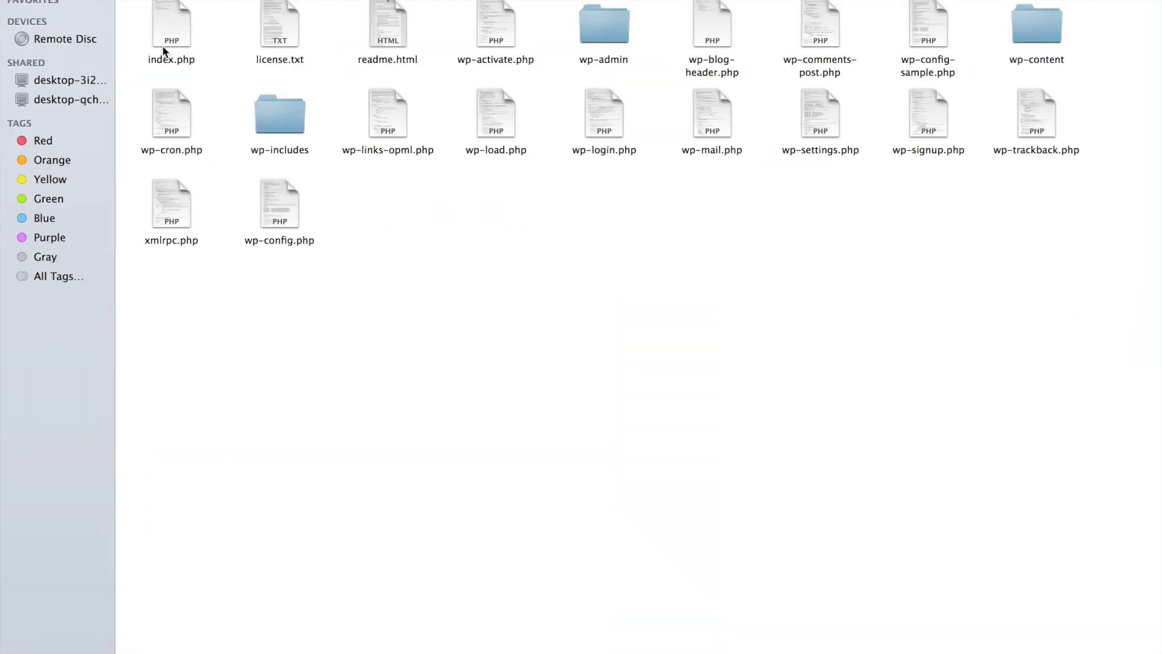
{"action": "left_click", "coordinate": [294, 203]}
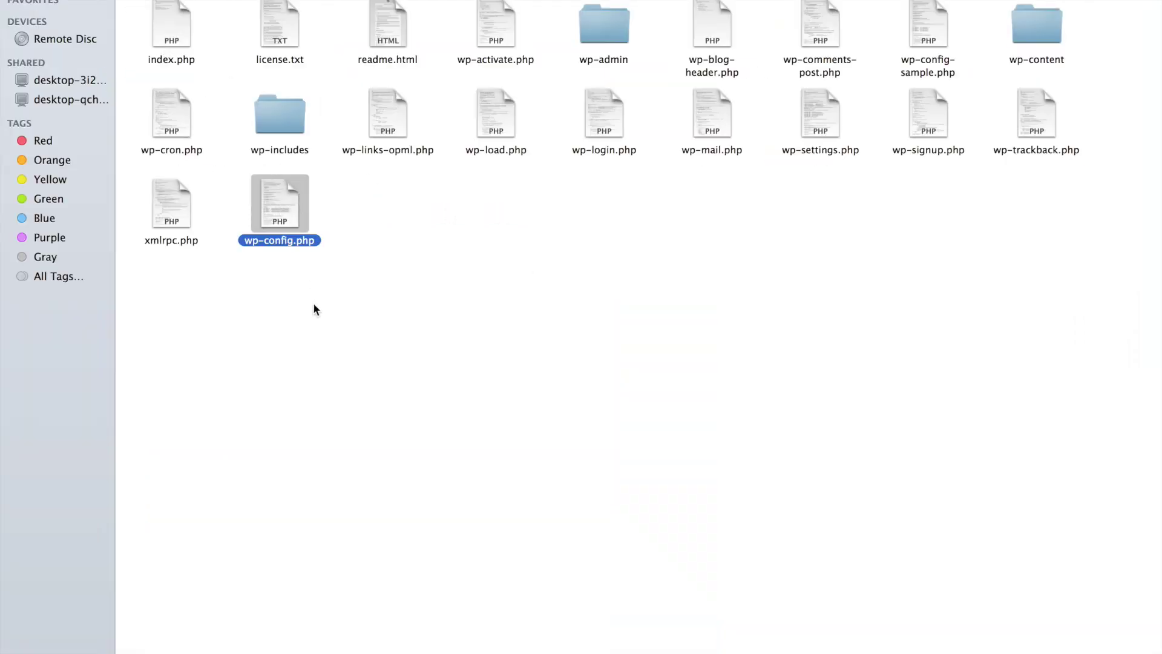
{"action": "right_click", "coordinate": [281, 201]}
{"action": "mouse_move", "coordinate": [314, 221]}
{"action": "left_click", "coordinate": [566, 228]}
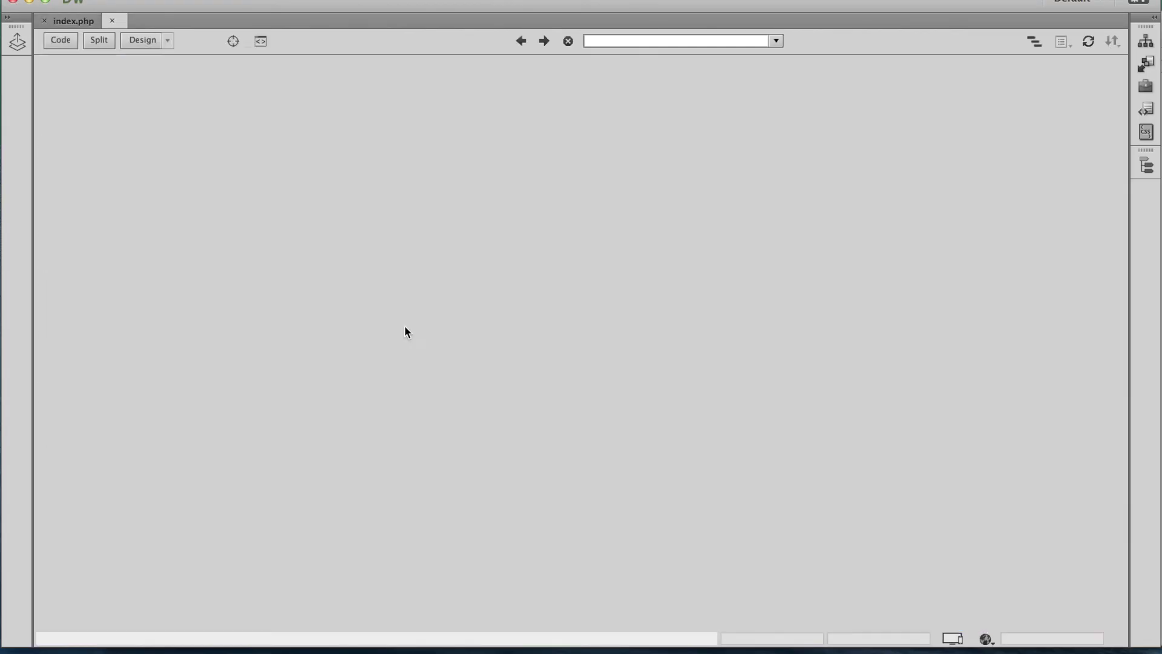
- Check wp-config.php's MySQL database settings against the setup notes, then go back to Finder
{"action": "scroll", "coordinate": [404, 325], "scroll_direction": "down", "scroll_amount": 3}
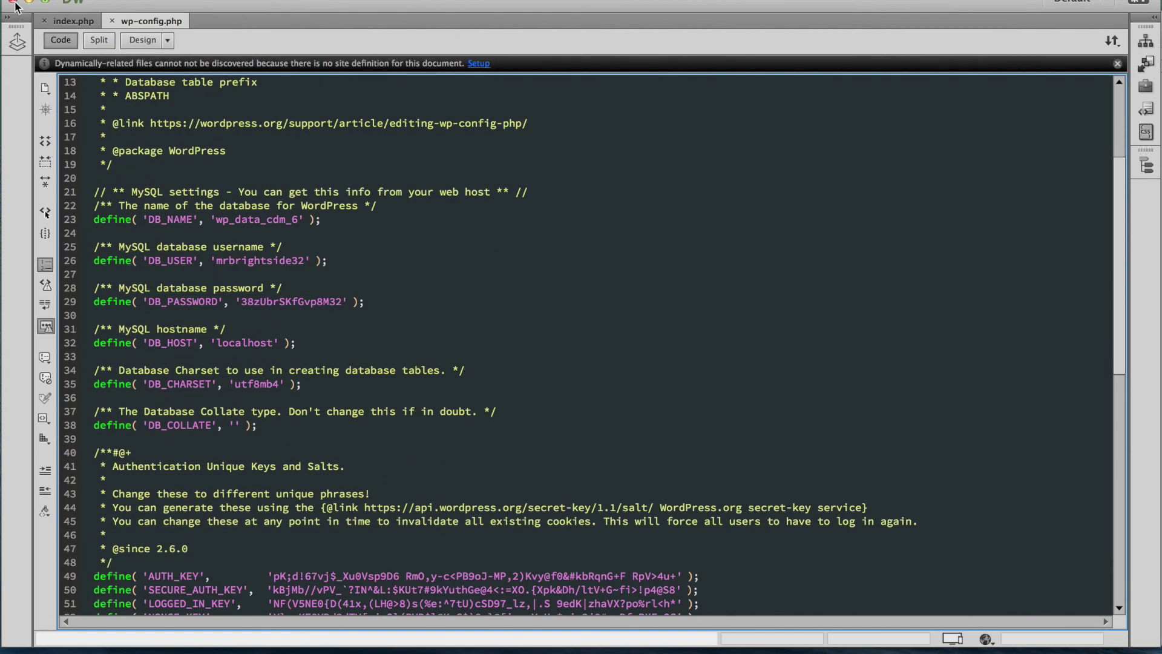
{"action": "left_click_drag", "start_coordinate": [254, 2], "coordinate": [382, 3]}
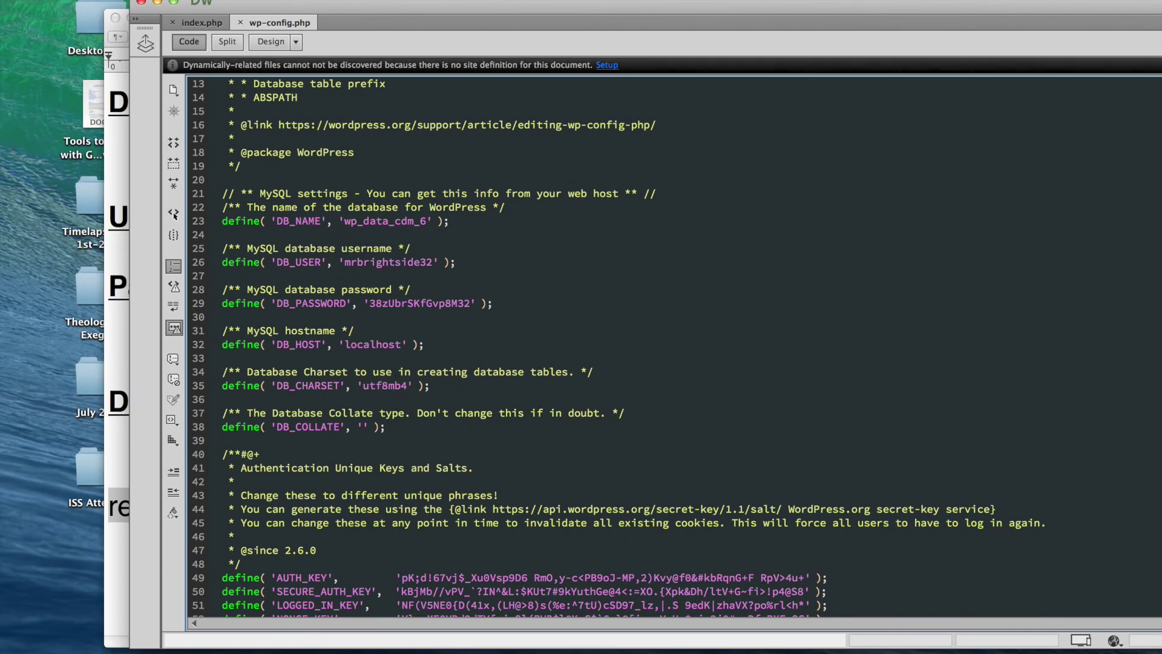
{"action": "left_click", "coordinate": [79, 0]}
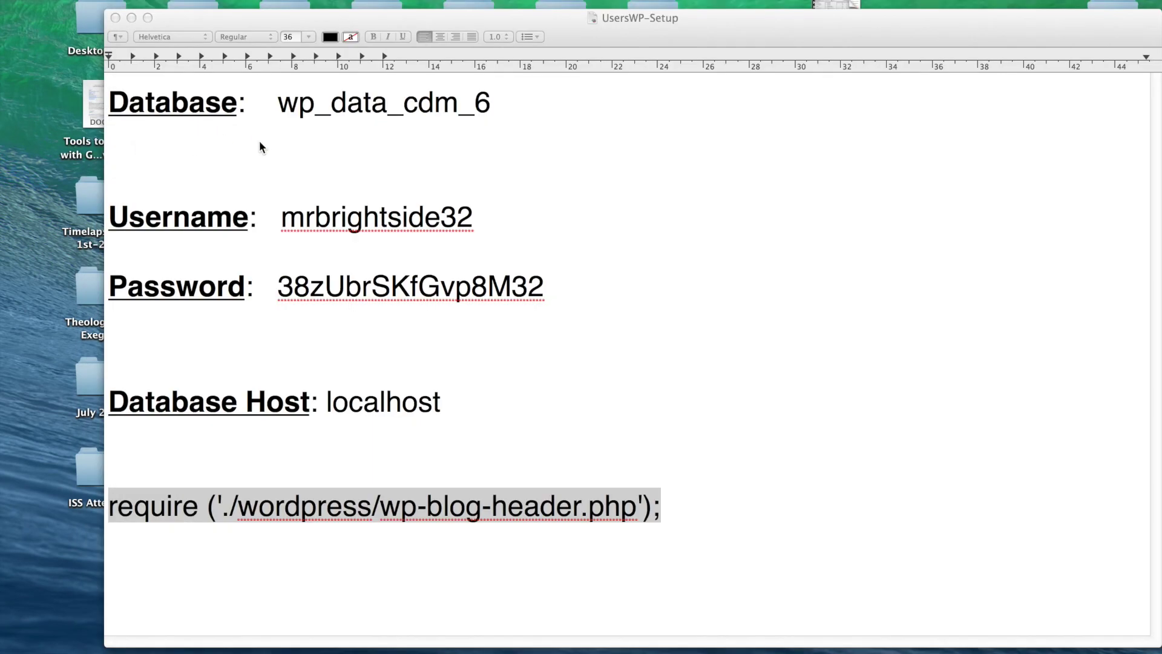
{"action": "left_click", "coordinate": [270, 648]}
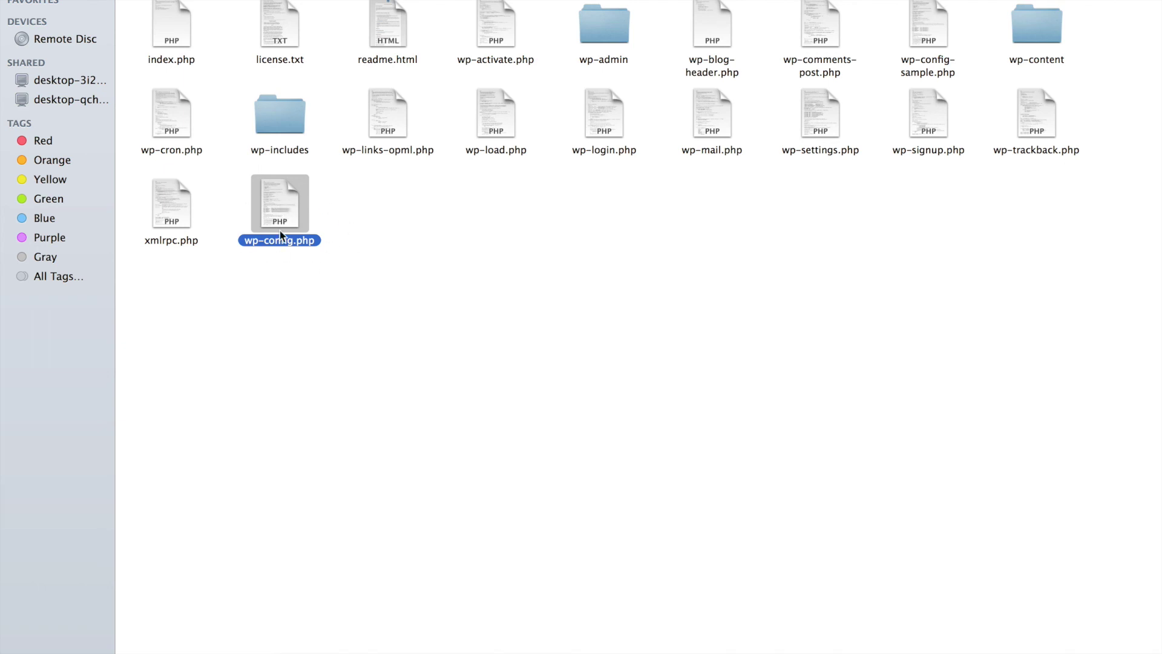
- Copy wp-config.php into htdocs and line it up under index.php, below the wordpress folder
{"action": "right_click", "coordinate": [280, 195]}
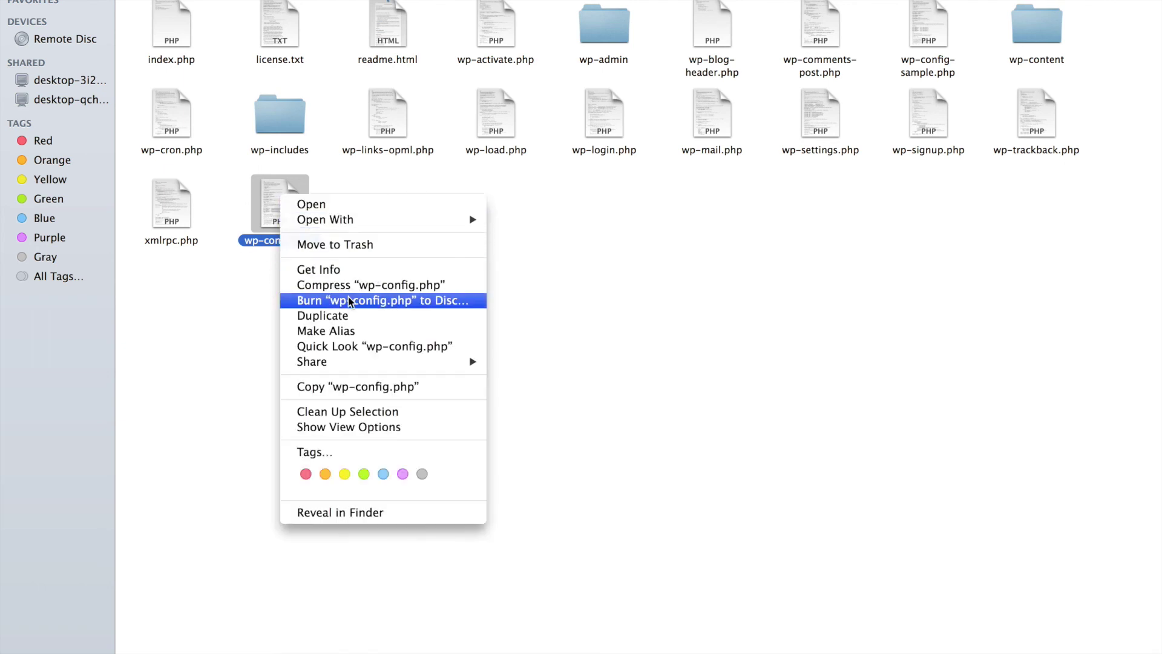
{"action": "left_click", "coordinate": [377, 390]}
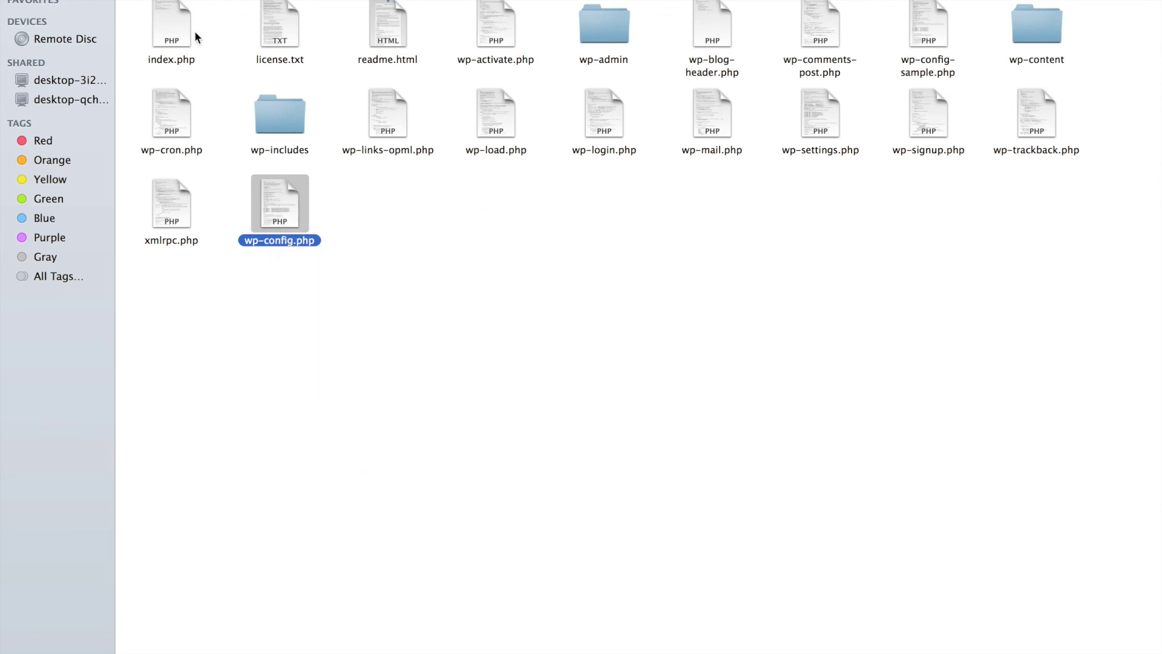
{"action": "key", "text": "super+bracketleft"}
{"action": "right_click", "coordinate": [340, 103]}
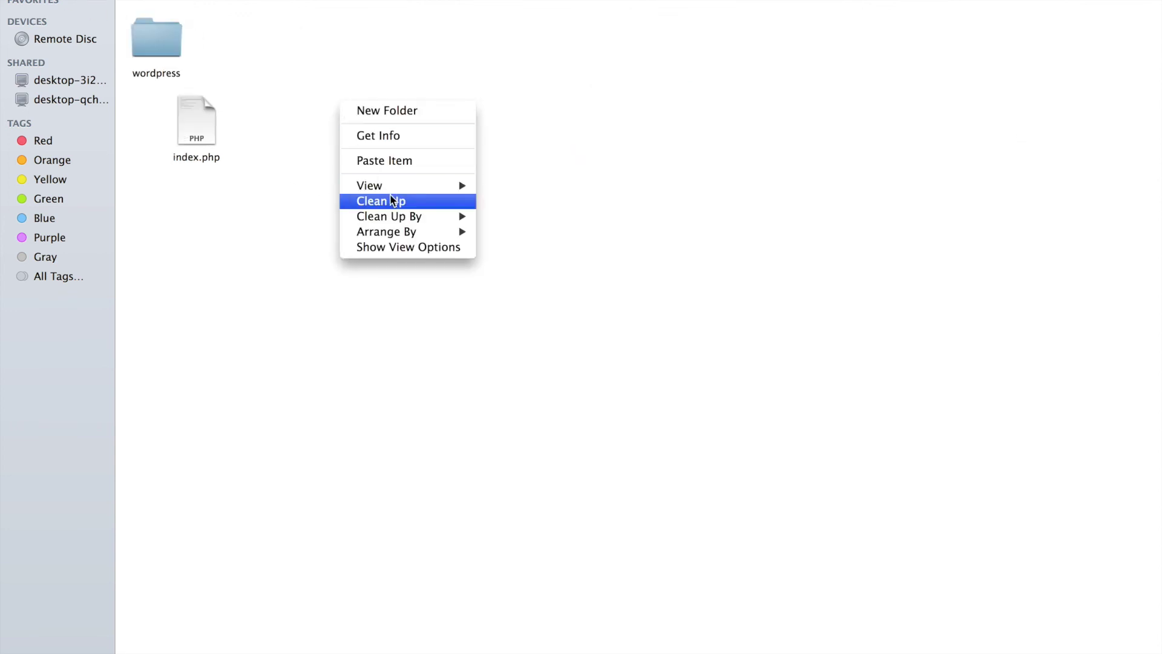
{"action": "left_click", "coordinate": [415, 161]}
{"action": "left_click_drag", "start_coordinate": [291, 24], "coordinate": [187, 216]}
{"action": "left_click", "coordinate": [190, 112]}
{"action": "left_click_drag", "start_coordinate": [191, 114], "coordinate": [162, 113]}
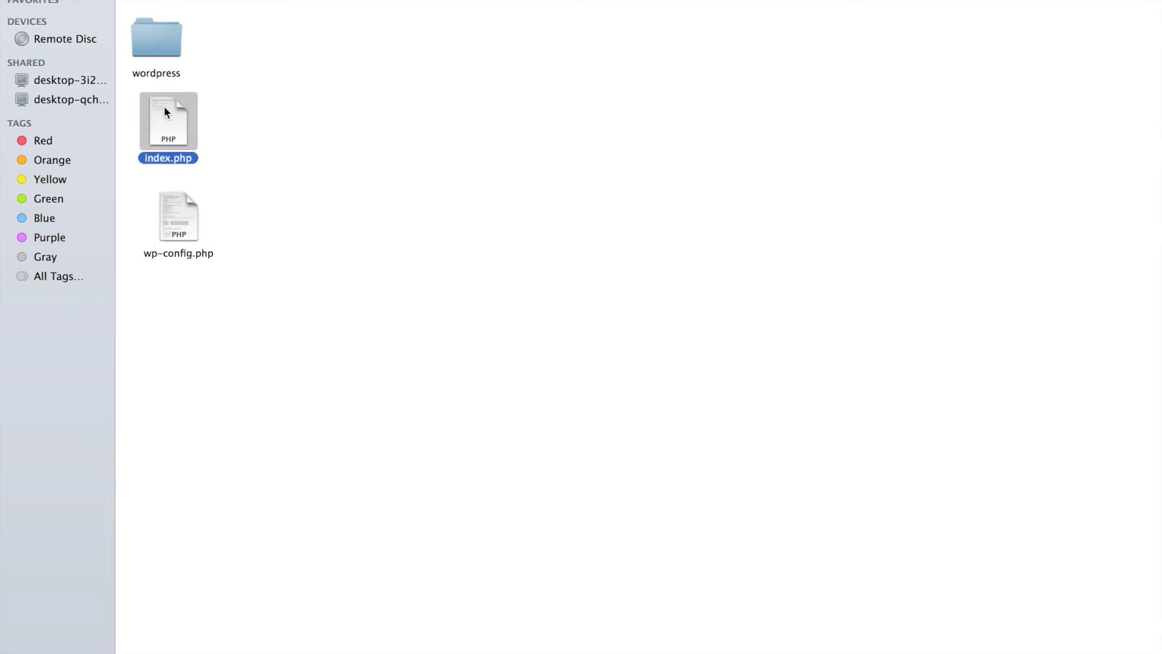
{"action": "left_click_drag", "start_coordinate": [162, 212], "coordinate": [152, 207]}
{"action": "left_click_drag", "start_coordinate": [153, 33], "coordinate": [174, 33]}
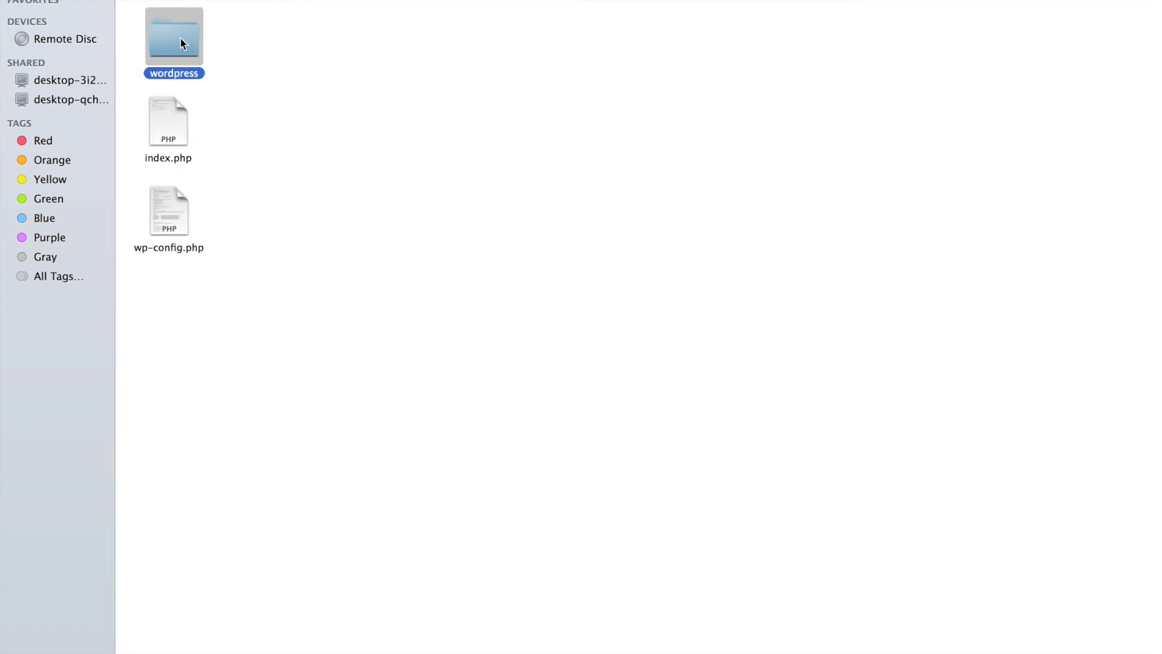
- Move the original wp-config.php inside the wordpress folder to the Trash
{"action": "double_click", "coordinate": [182, 43]}
{"action": "left_click", "coordinate": [282, 219]}
{"action": "right_click", "coordinate": [282, 219]}
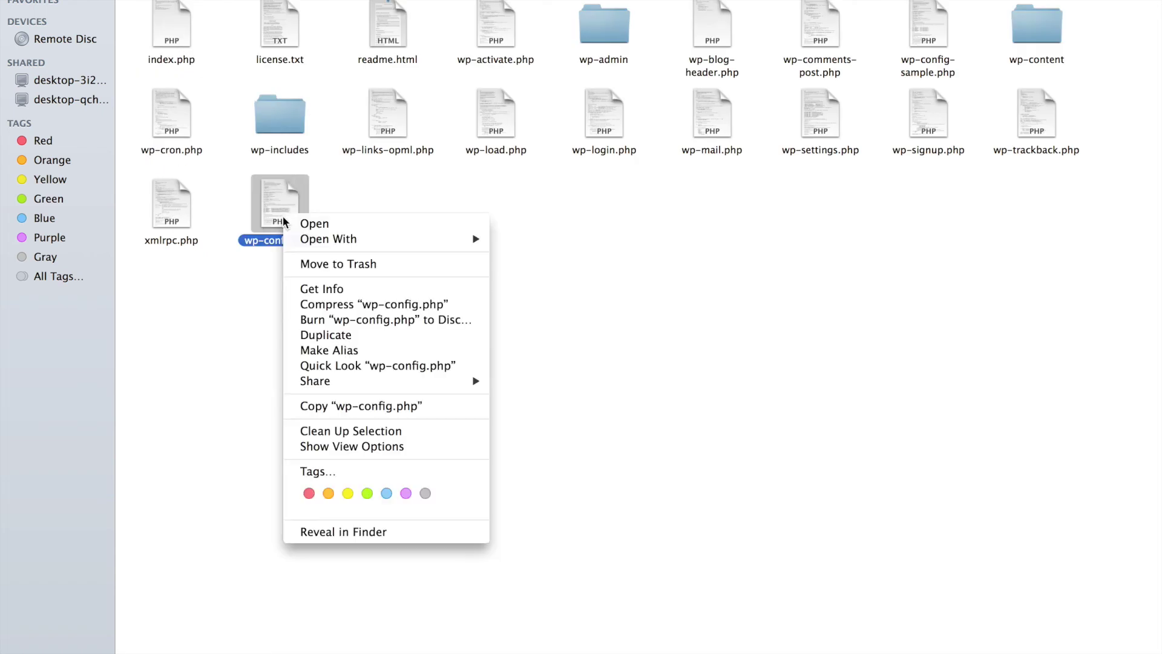
{"action": "left_click", "coordinate": [305, 219]}
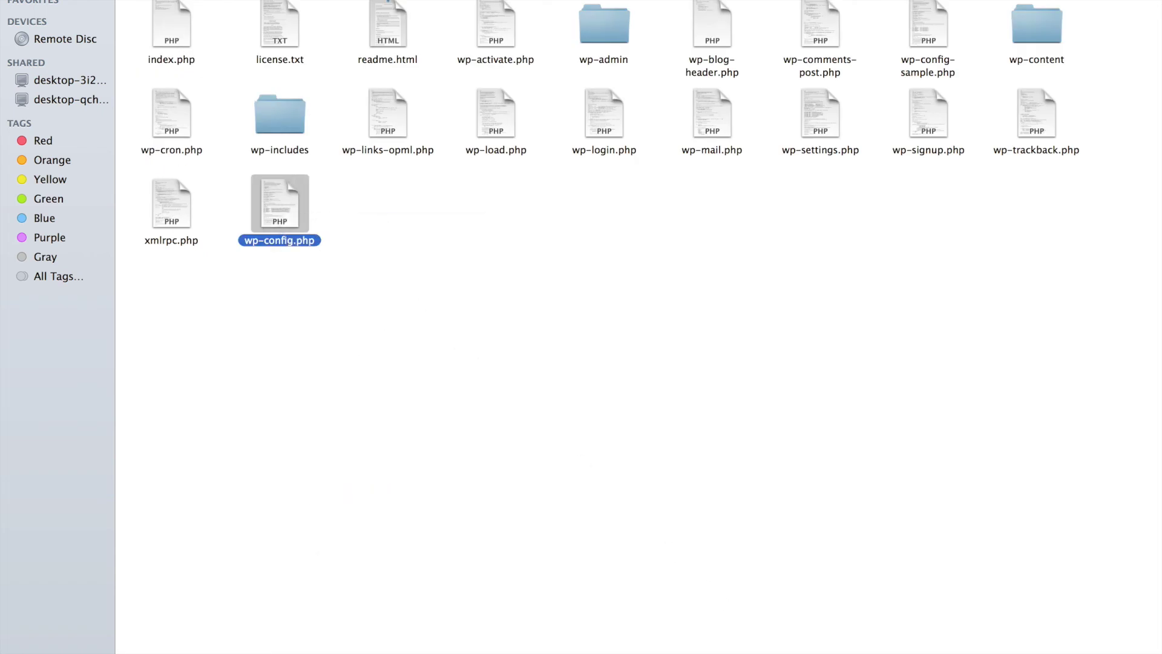
{"action": "left_click_drag", "start_coordinate": [322, 241], "coordinate": [895, 650]}
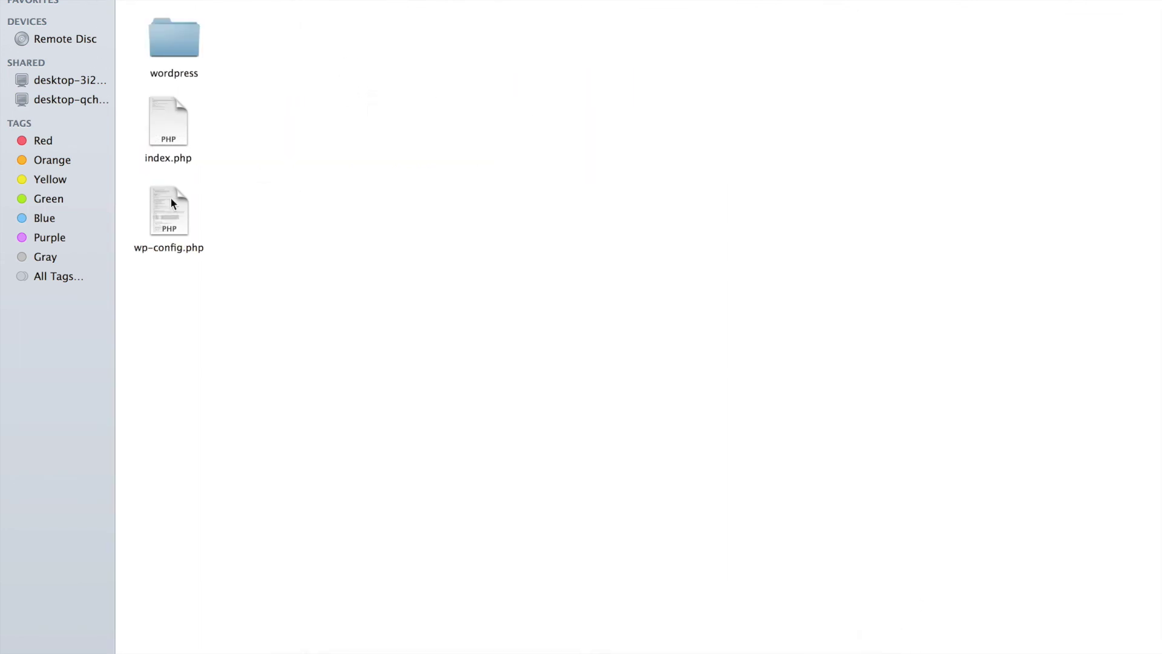
{"action": "mouse_move", "coordinate": [176, 209]}
{"action": "left_mouse_down"}
{"action": "mouse_move", "coordinate": [236, 207]}
{"action": "mouse_move", "coordinate": [182, 217]}
{"action": "left_mouse_up"}
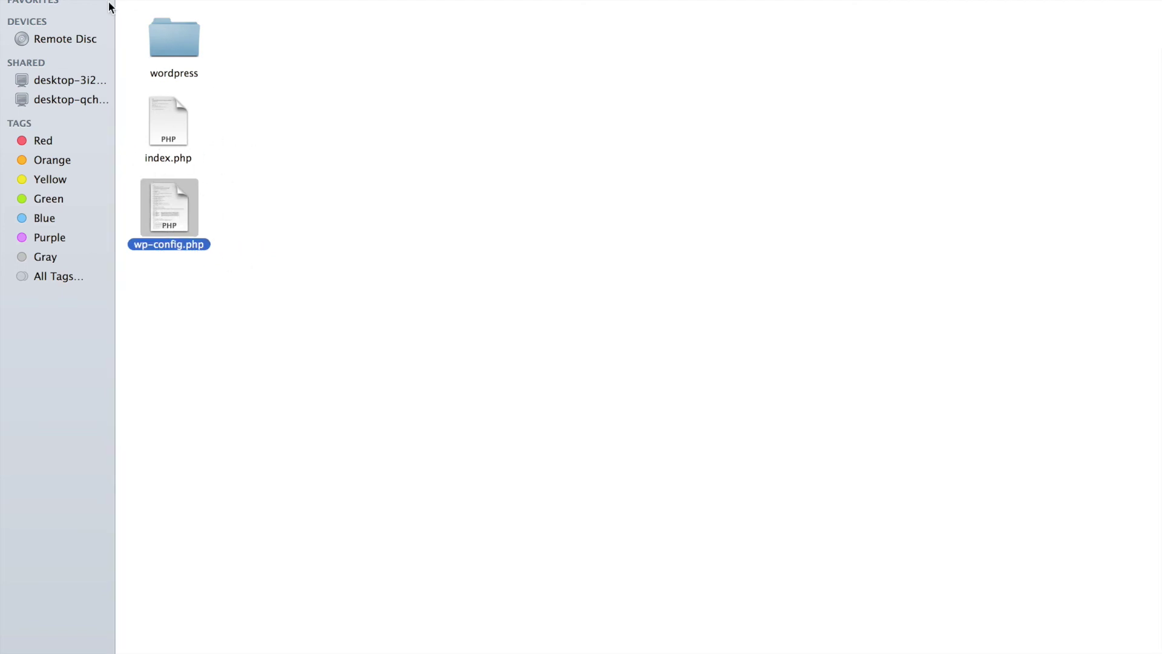
- Reopen htdocs from the MAMP folder to confirm it holds index.php and wp-config.php
{"action": "key", "text": "super+Up"}
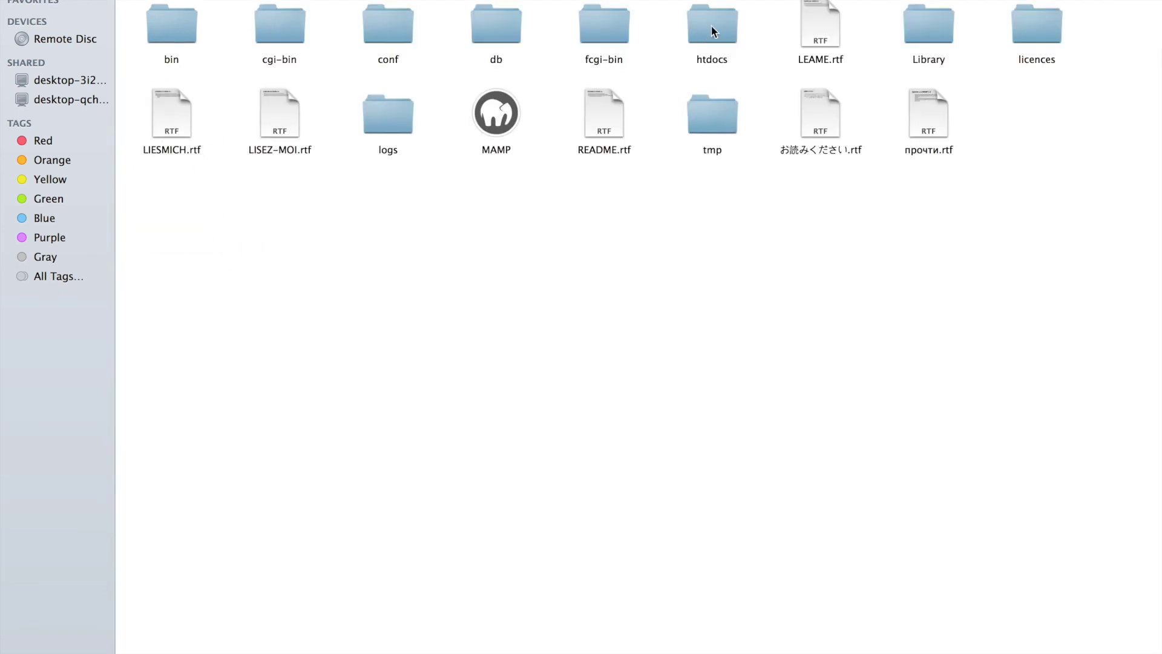
{"action": "left_click", "coordinate": [714, 30]}
{"action": "double_click", "coordinate": [724, 31]}
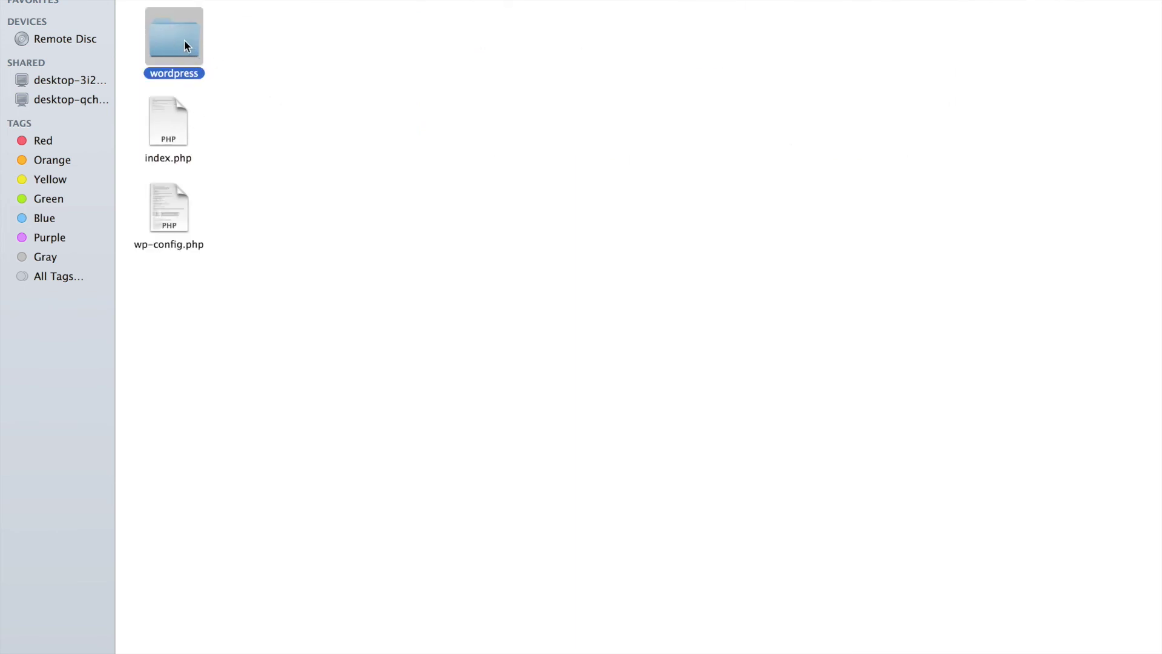
{"action": "left_click", "coordinate": [168, 126]}
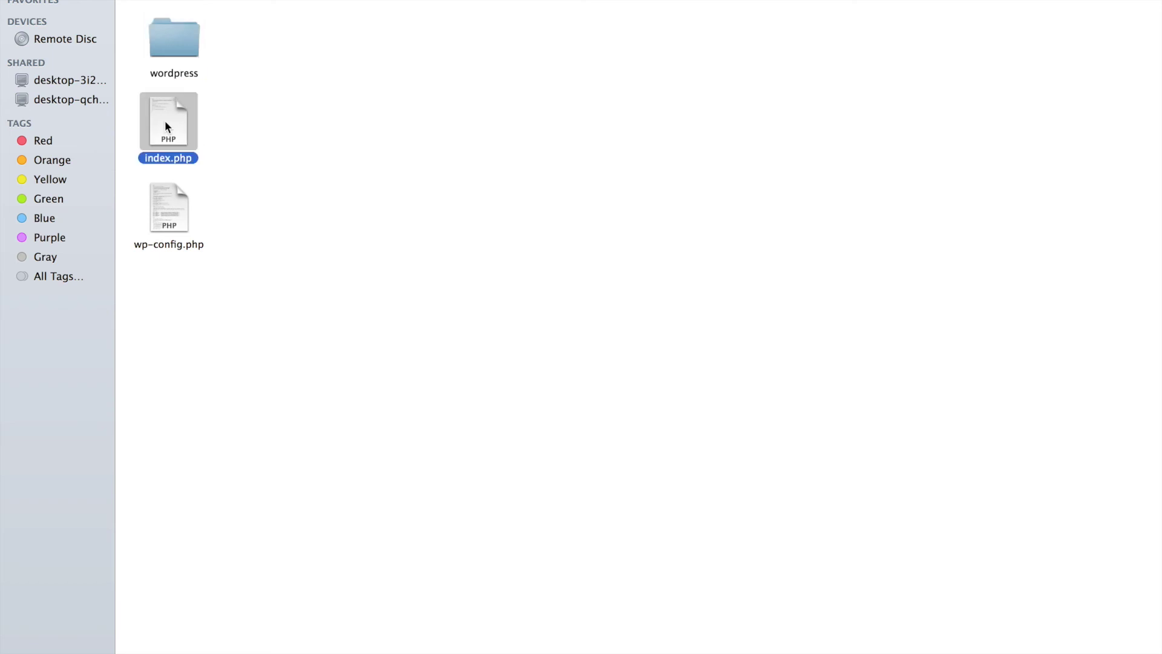
{"action": "left_click", "coordinate": [175, 227]}
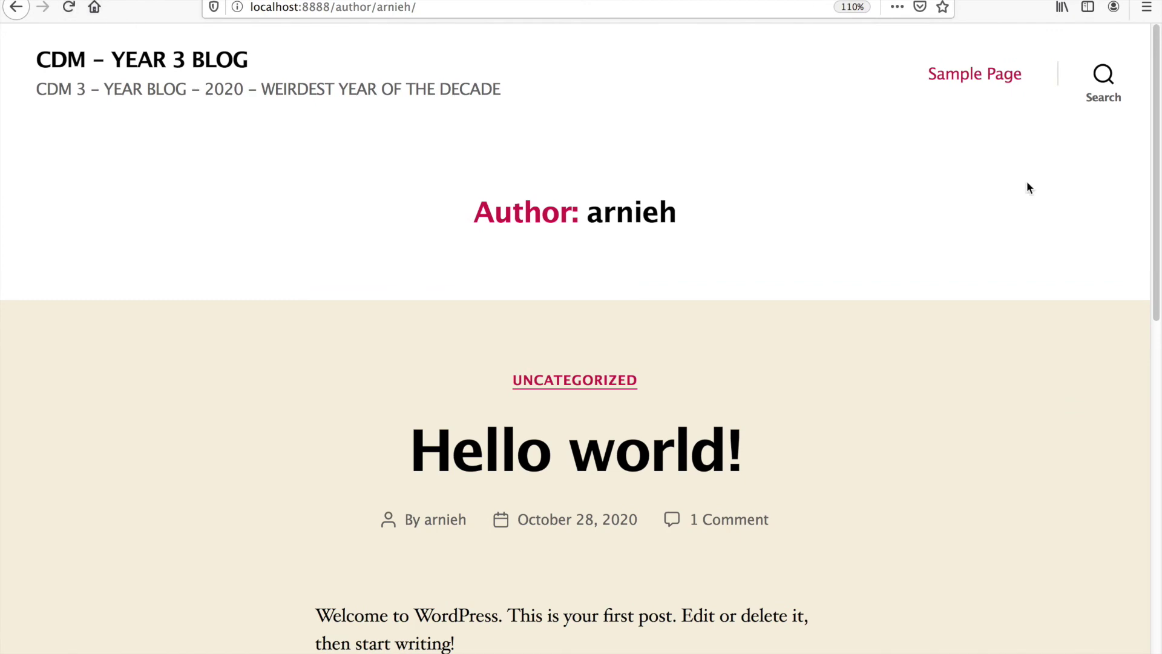
{"action": "scroll", "coordinate": [990, 331], "scroll_direction": "down", "scroll_amount": 15}
{"action": "scroll", "coordinate": [990, 330], "scroll_direction": "up", "scroll_amount": 15}
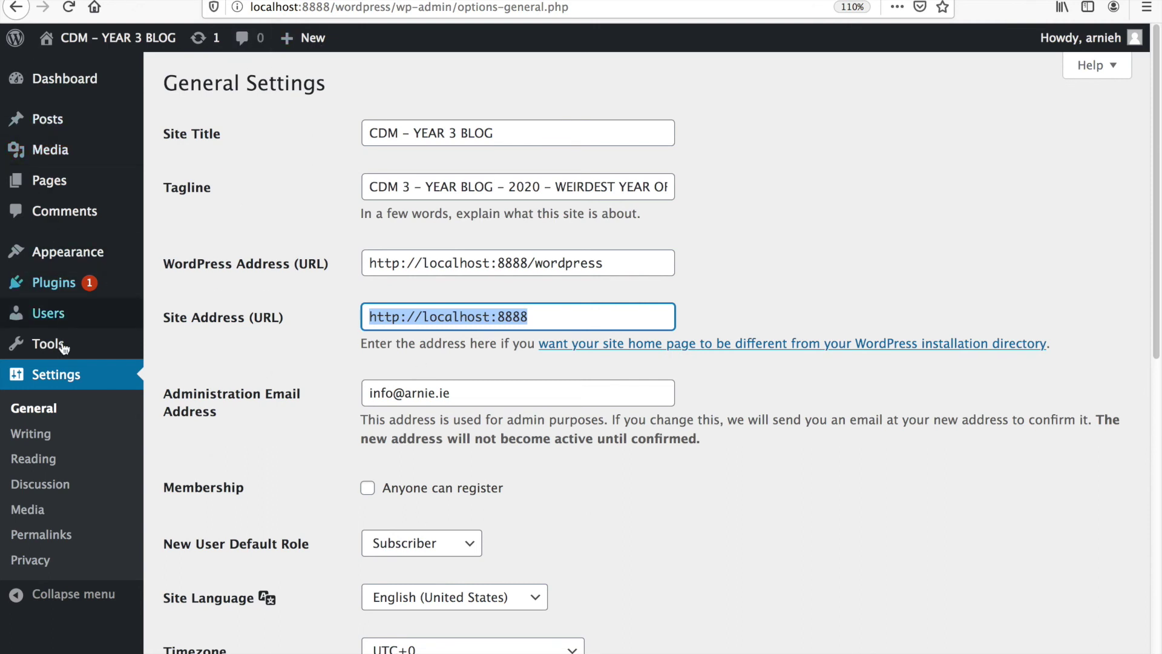
{"action": "left_click", "coordinate": [62, 378]}
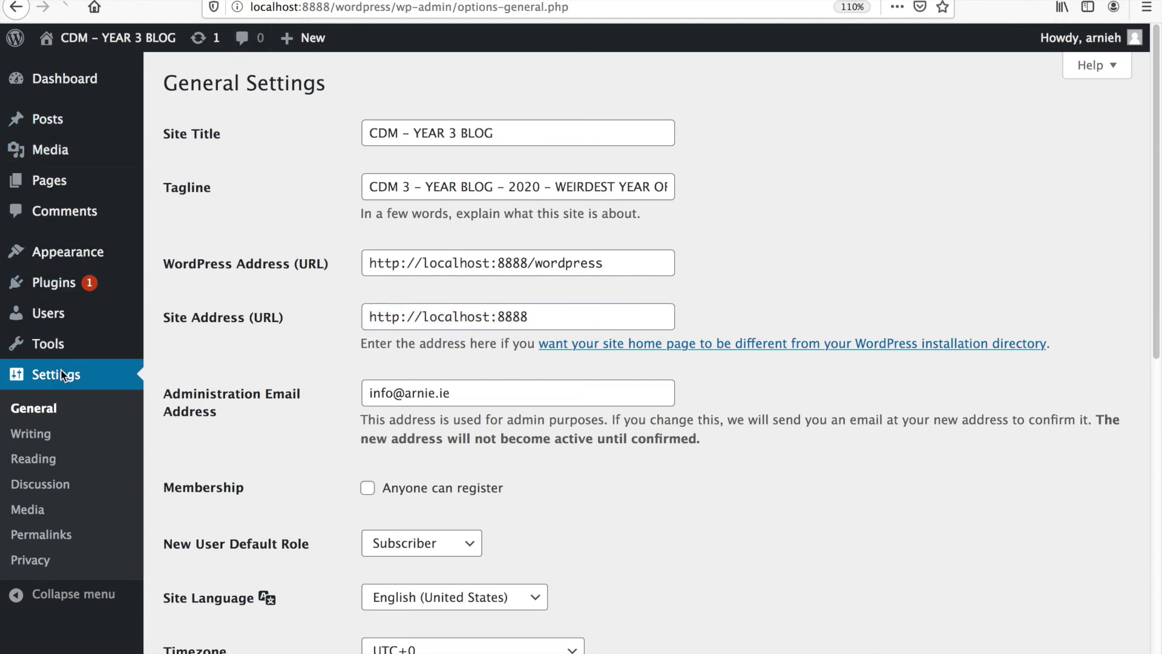
{"action": "left_click", "coordinate": [49, 179]}
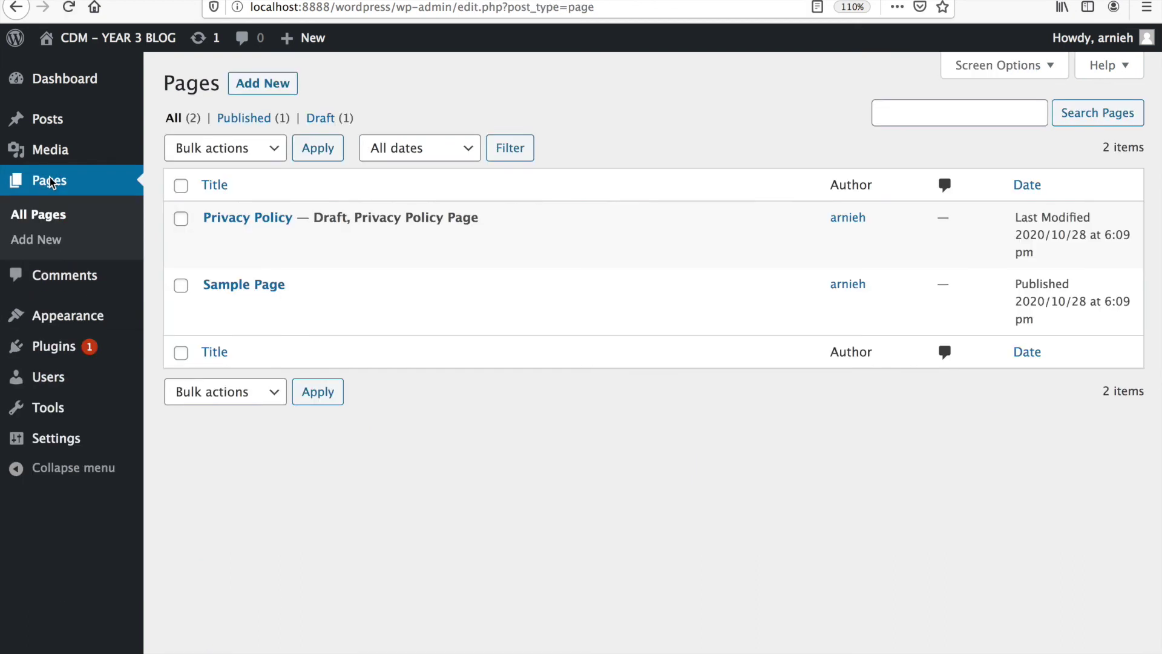